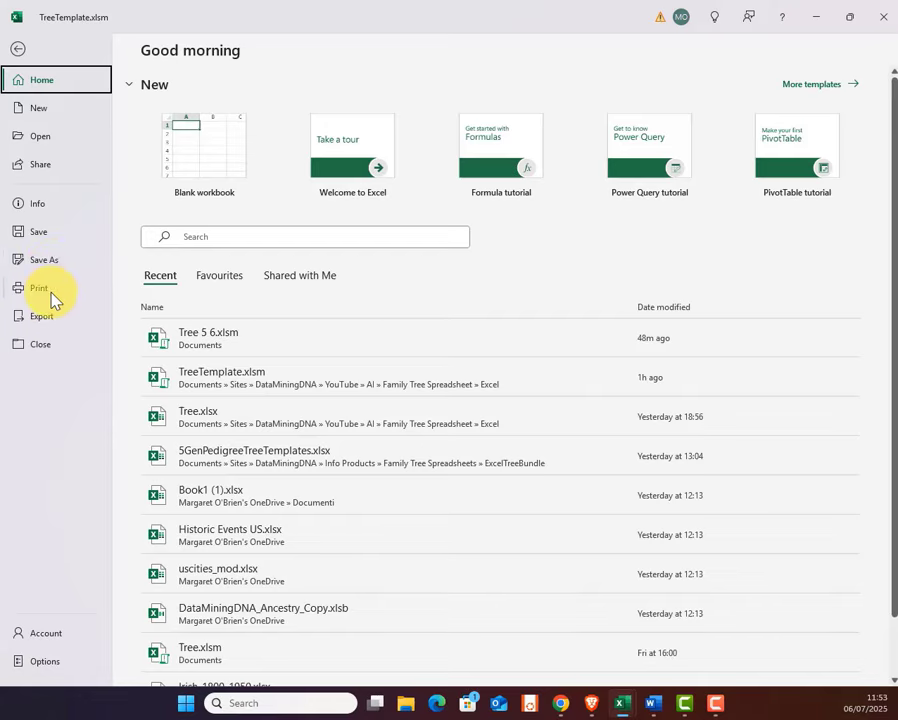
Check the print preview of the 6 Generation tree and compare the 5 Gen MF and 6 Gen MF sheets.
click(50, 290)
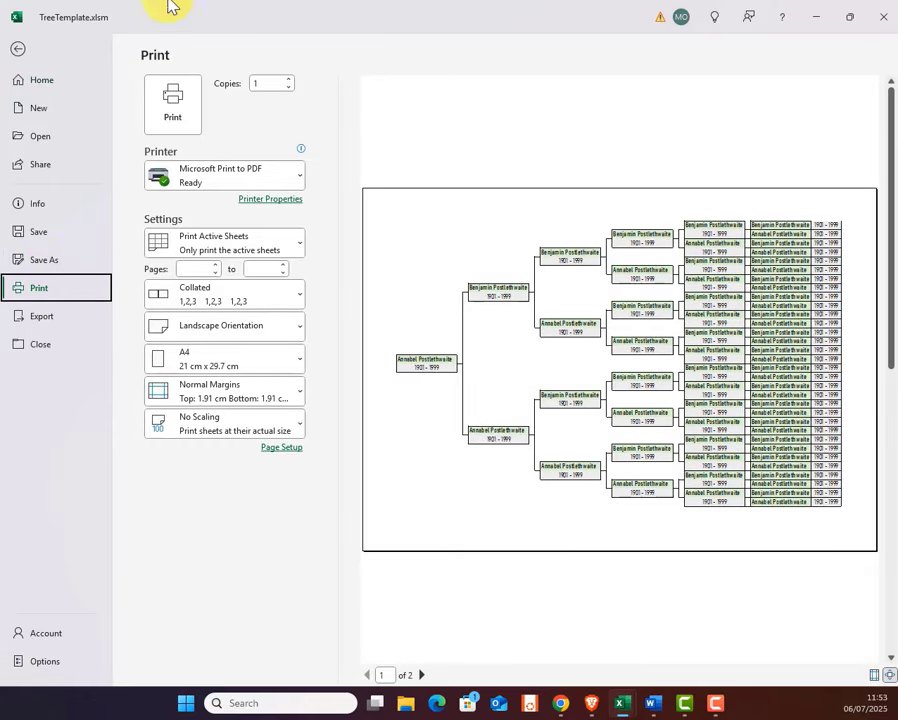
click(20, 51)
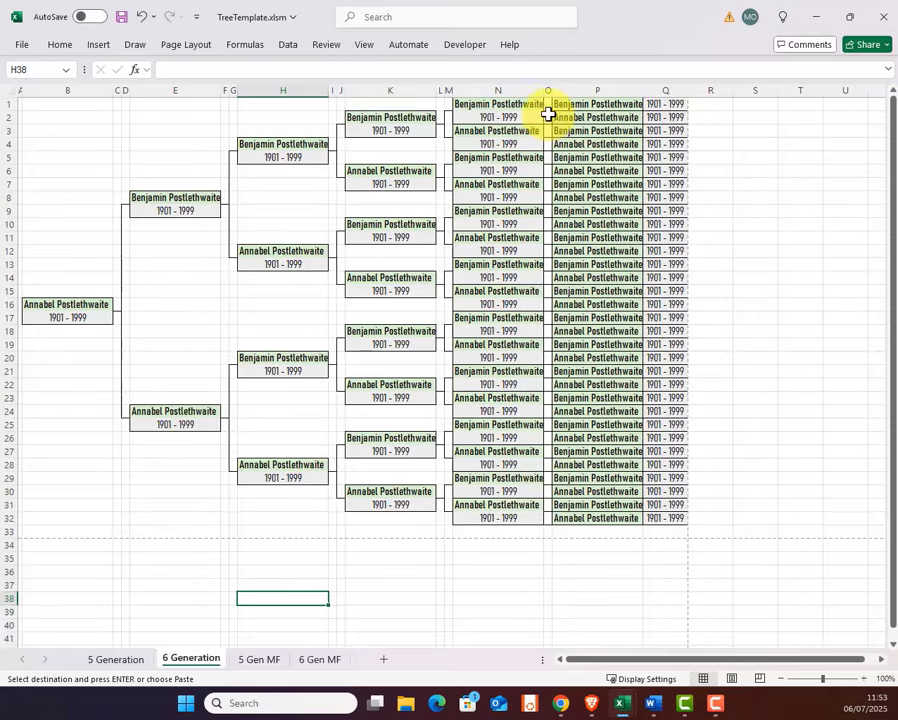
click(259, 659)
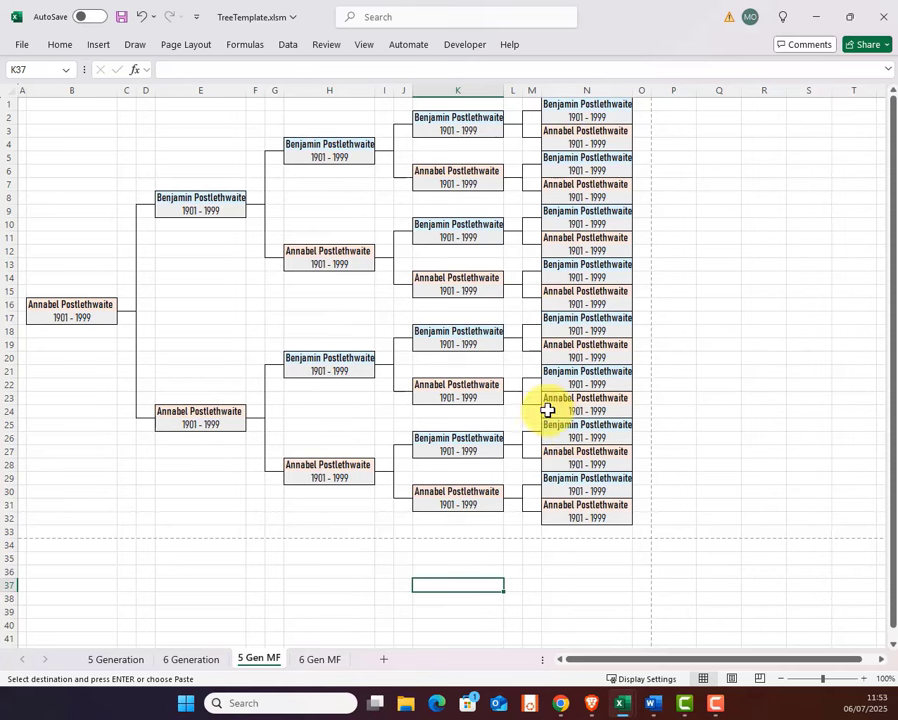
click(320, 661)
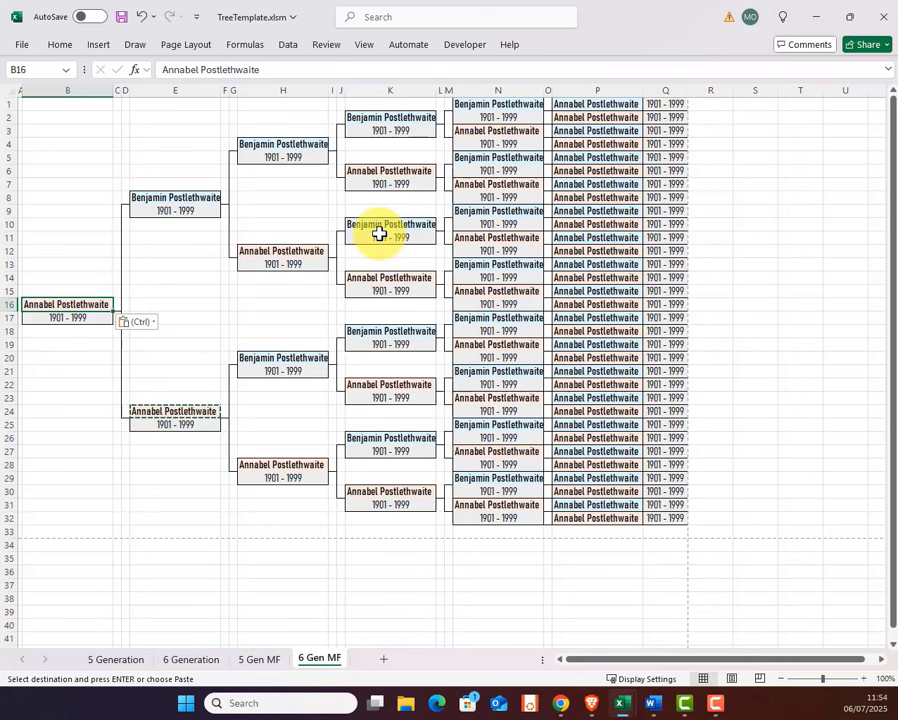
click(256, 662)
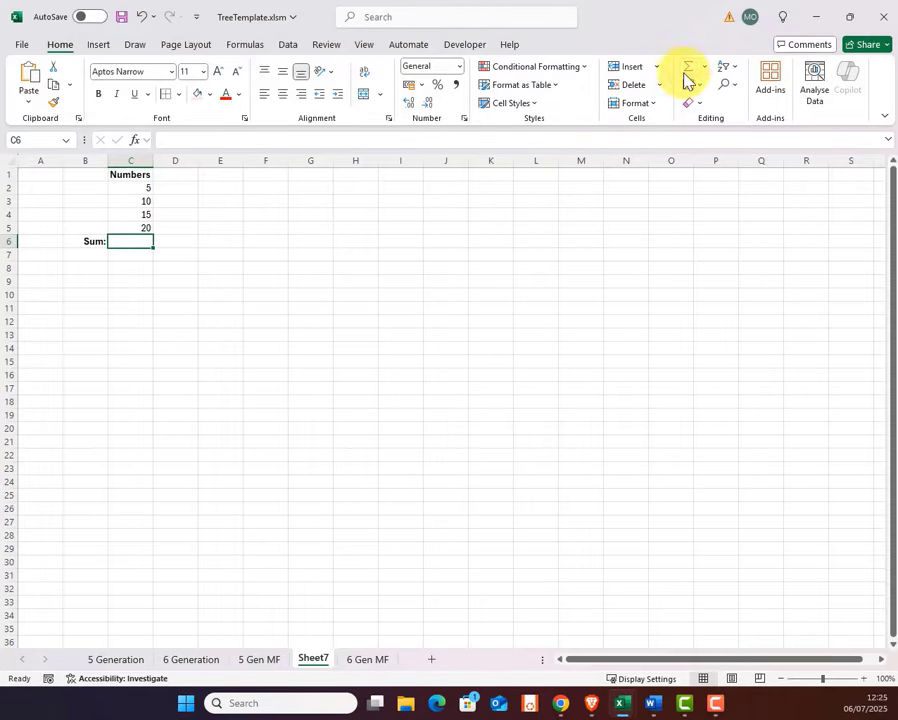
Total the numbers in C2:C5 with a SUM formula in cell C6 of Sheet7.
click(704, 70)
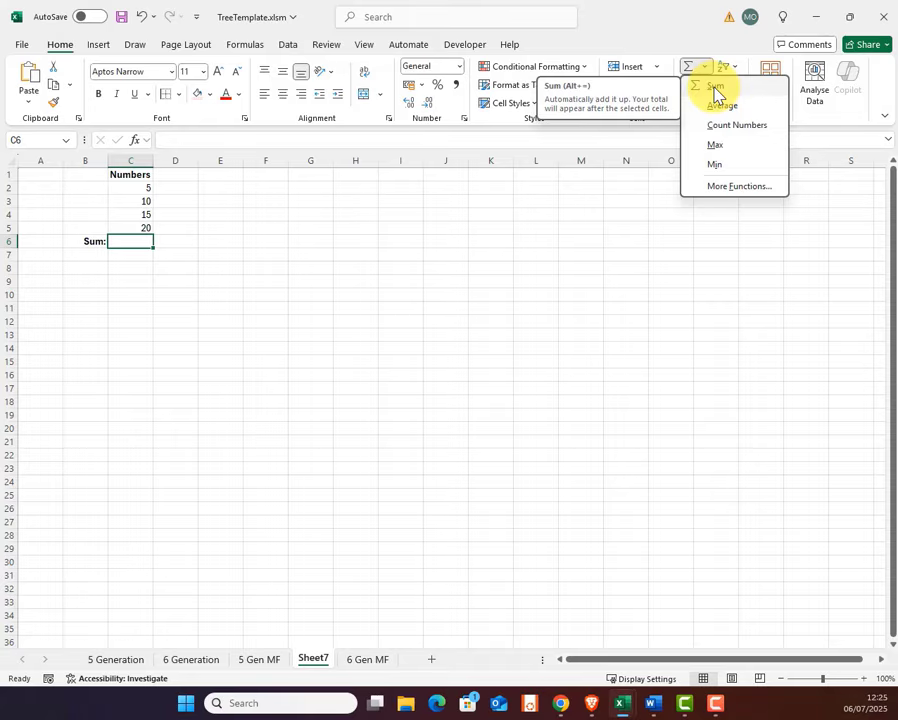
click(714, 88)
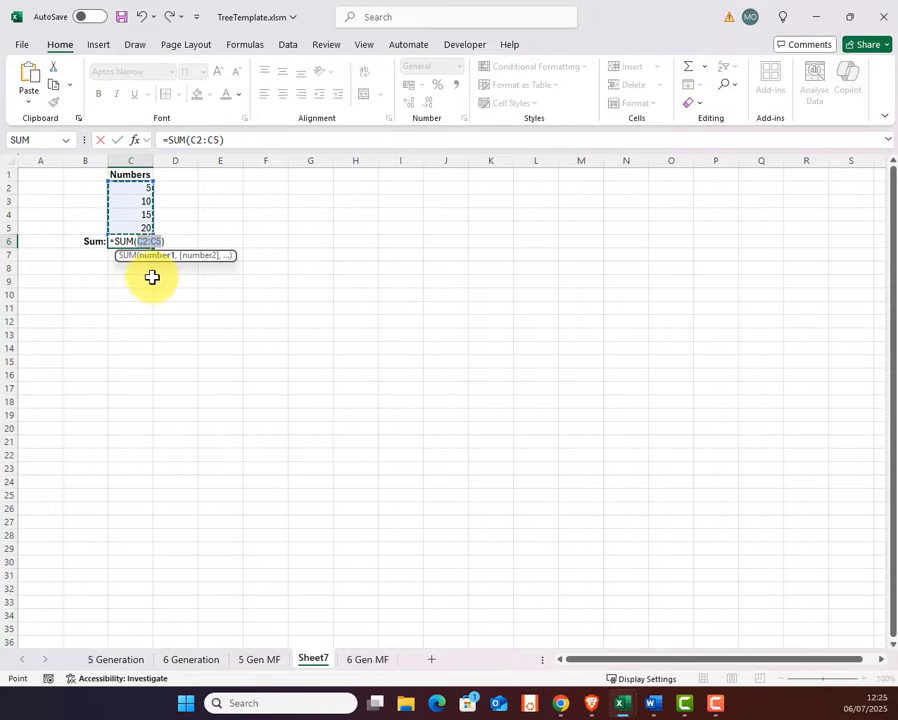
key(Return)
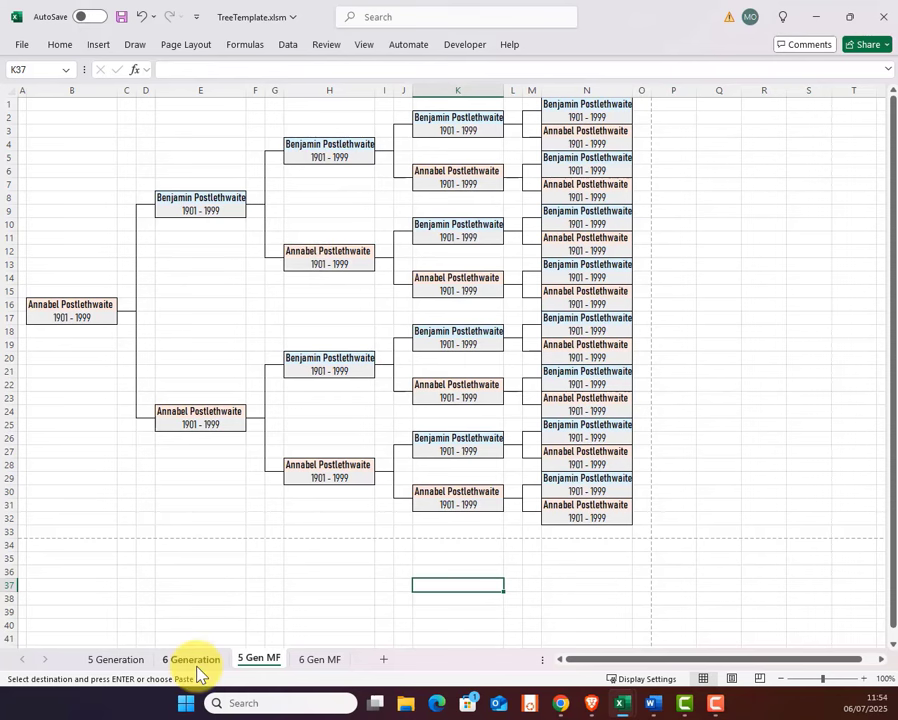
Review the tree layouts on the 6 Generation, 5 Generation and 5 Gen MF sheets.
click(196, 662)
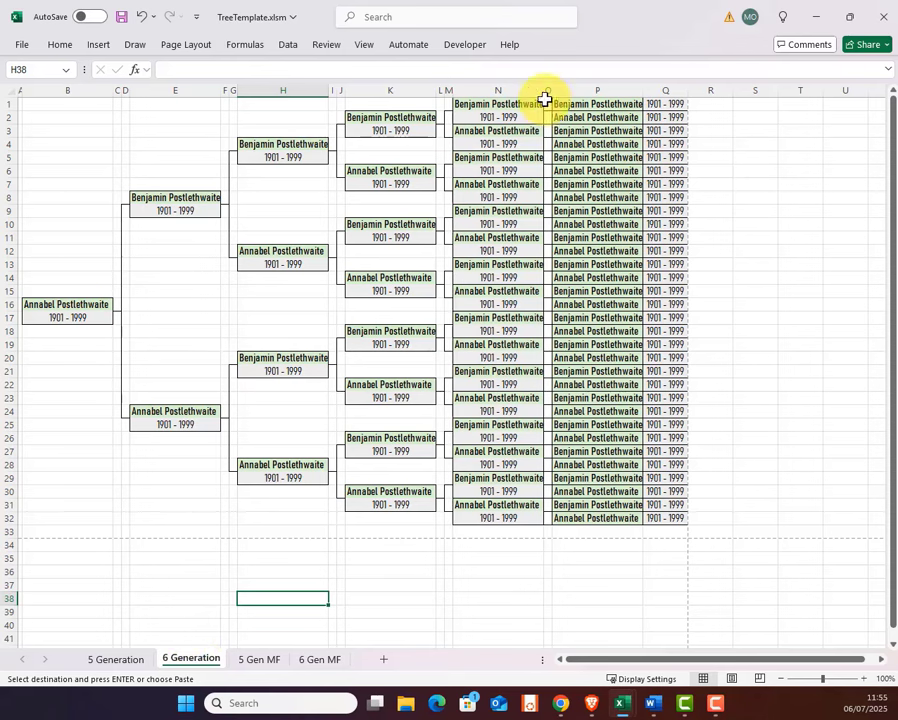
click(133, 666)
click(272, 662)
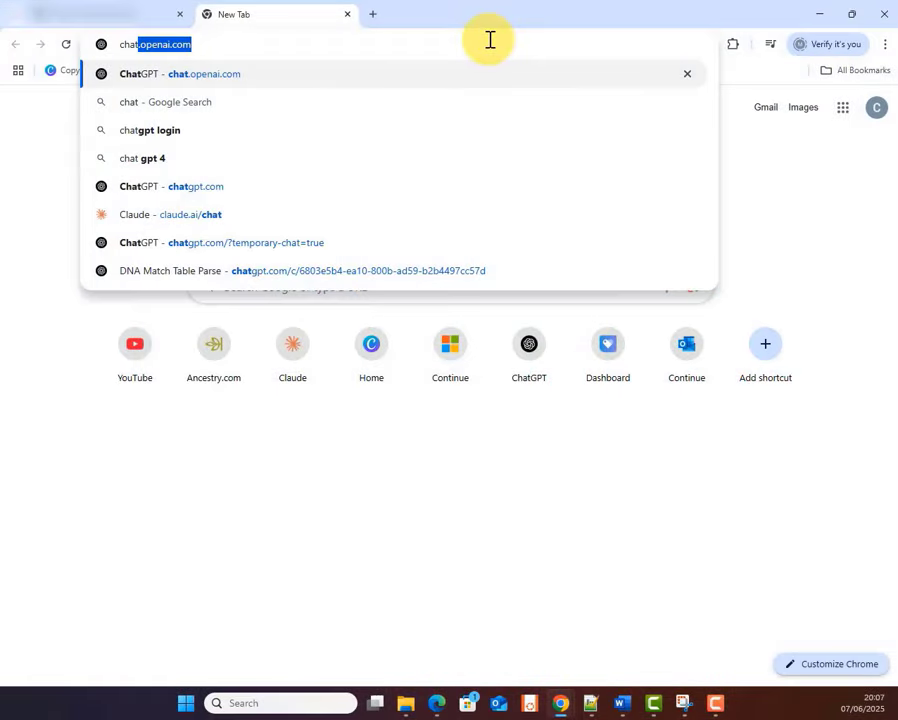
Switch to Chrome, open ChatGPT at chat.openai.com and turn on a temporary chat.
key(Return)
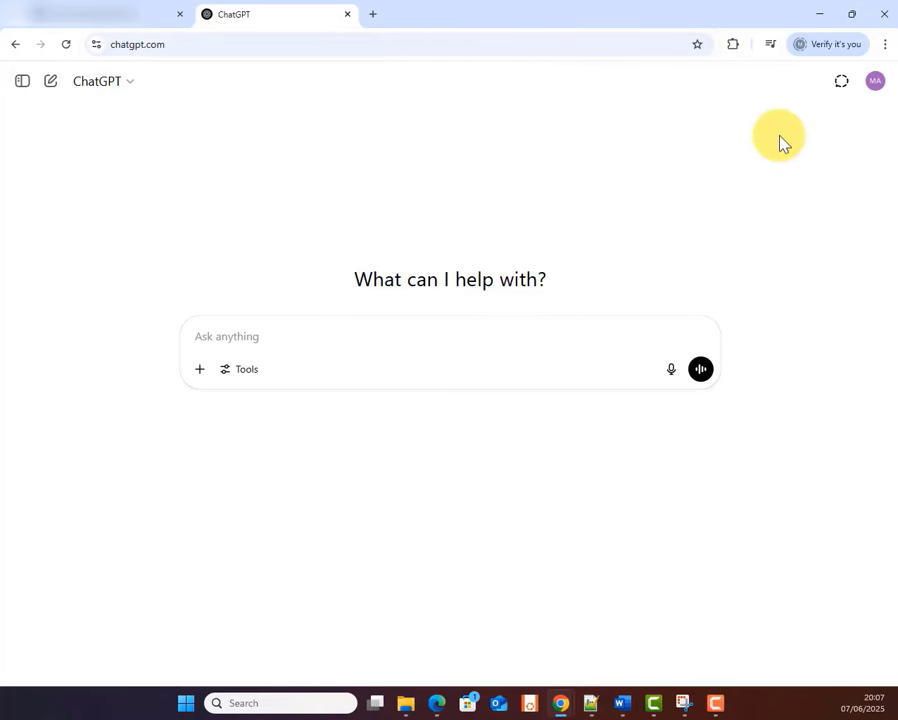
click(839, 85)
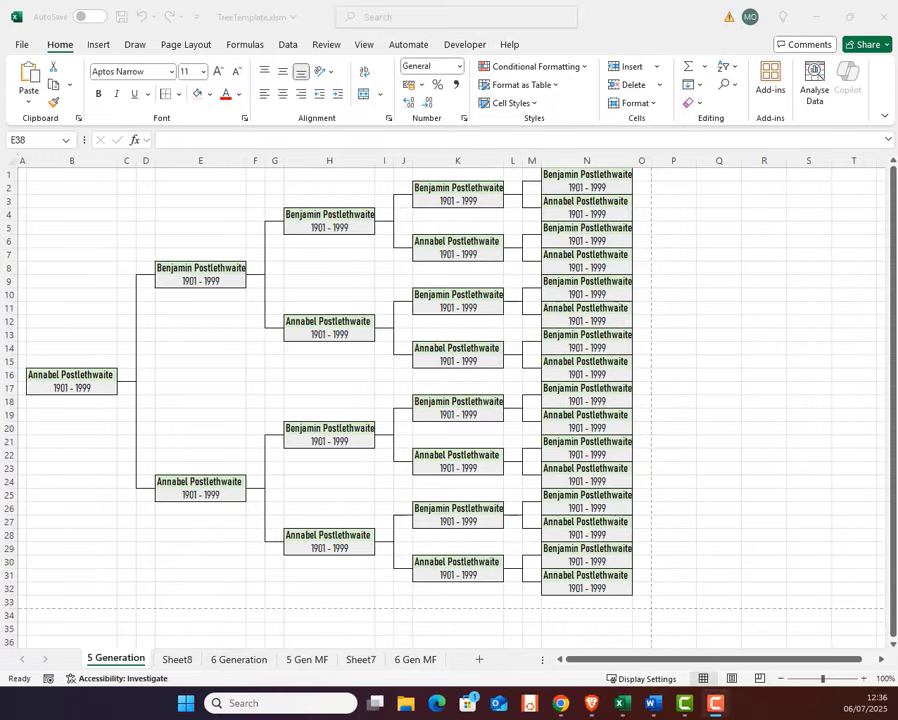
Switch to Excel, add a blank worksheet to TreeTemplate.xlsm and return to the 5 Generation sheet.
click(480, 661)
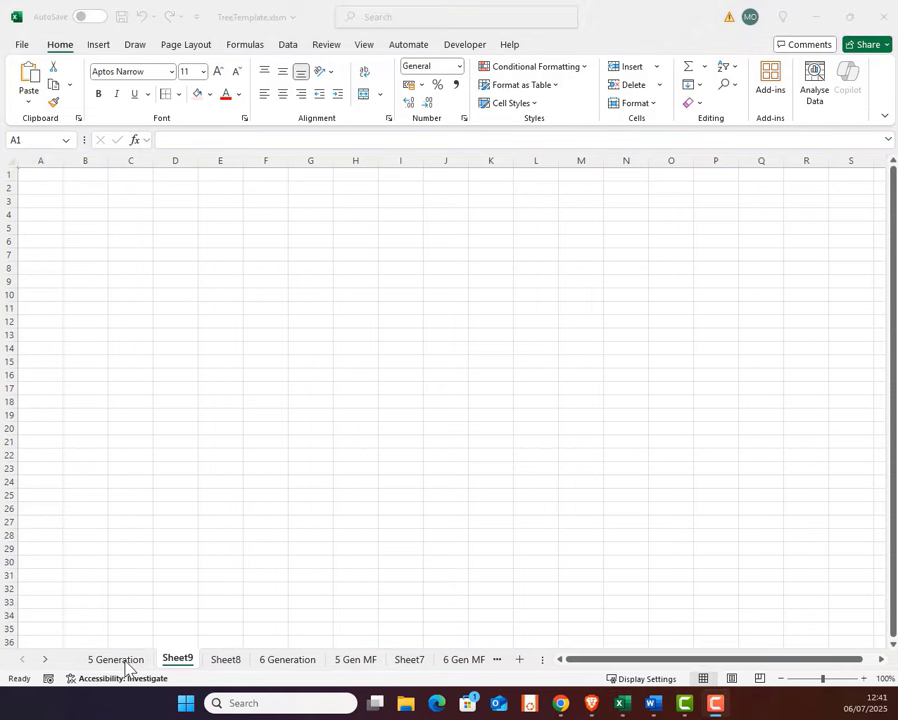
click(120, 661)
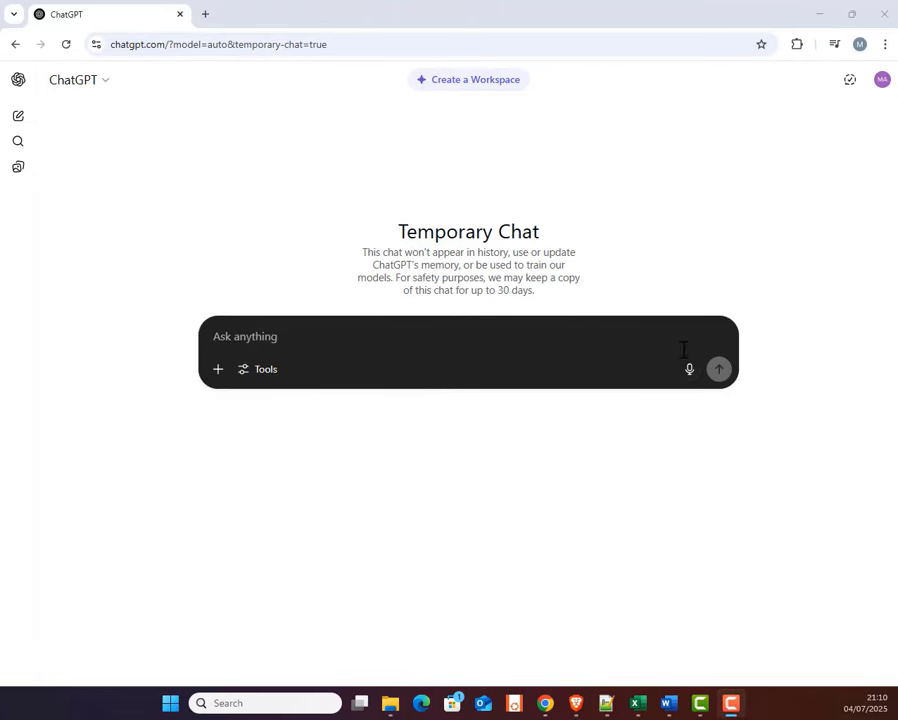
Ask ChatGPT which cell marks the midpoint of column B in a 32-row Excel spreadsheet, picking the first cell if it falls between two.
text(I have 32 rows in)
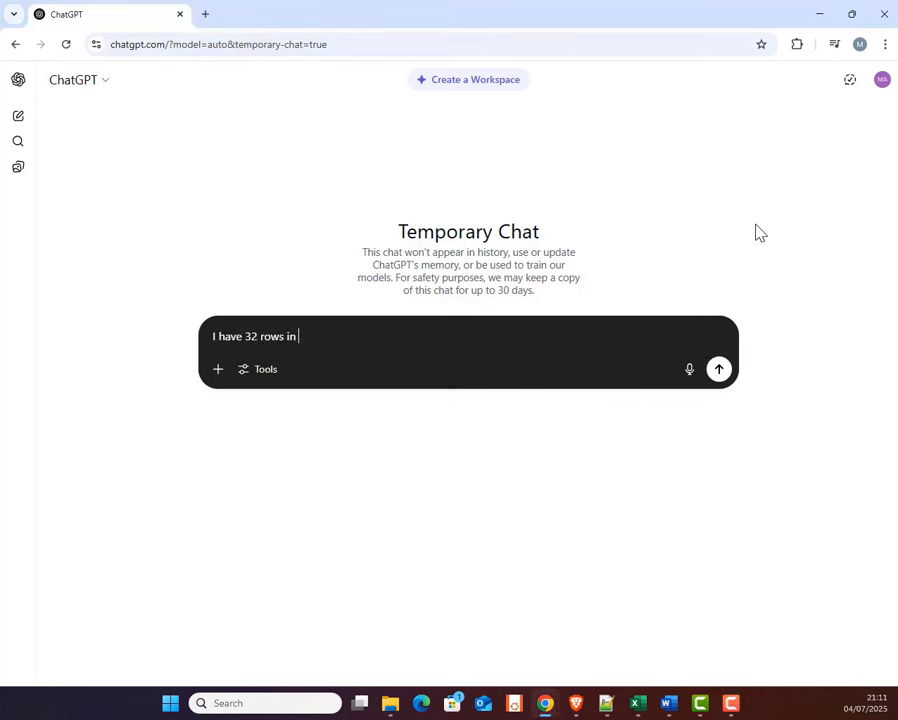
text( an Excel spreadsheet.)
key(shift+Return)
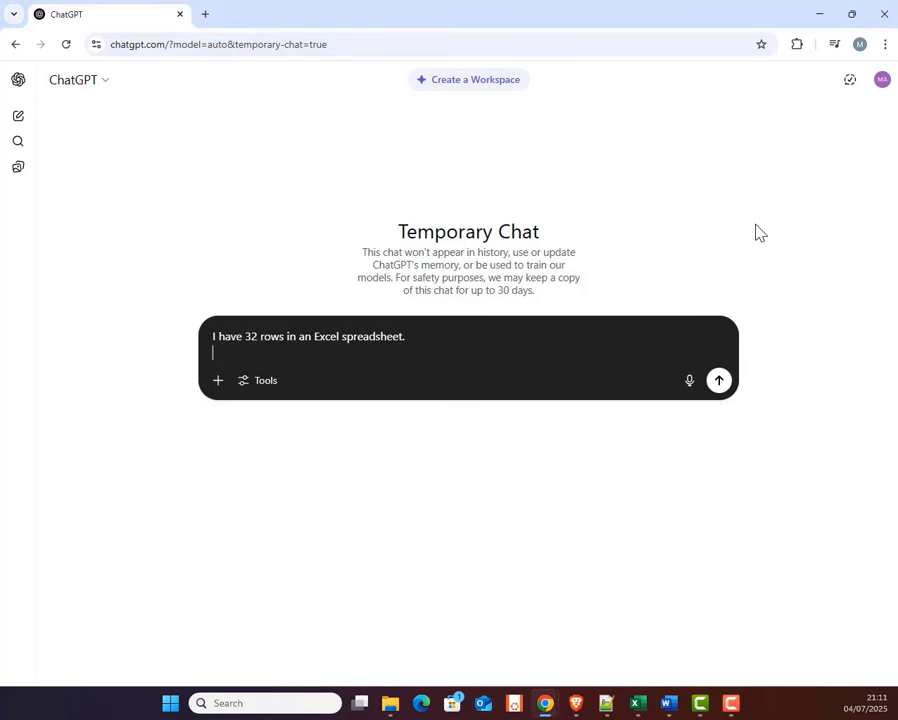
text(What cell marks the midpoint of)
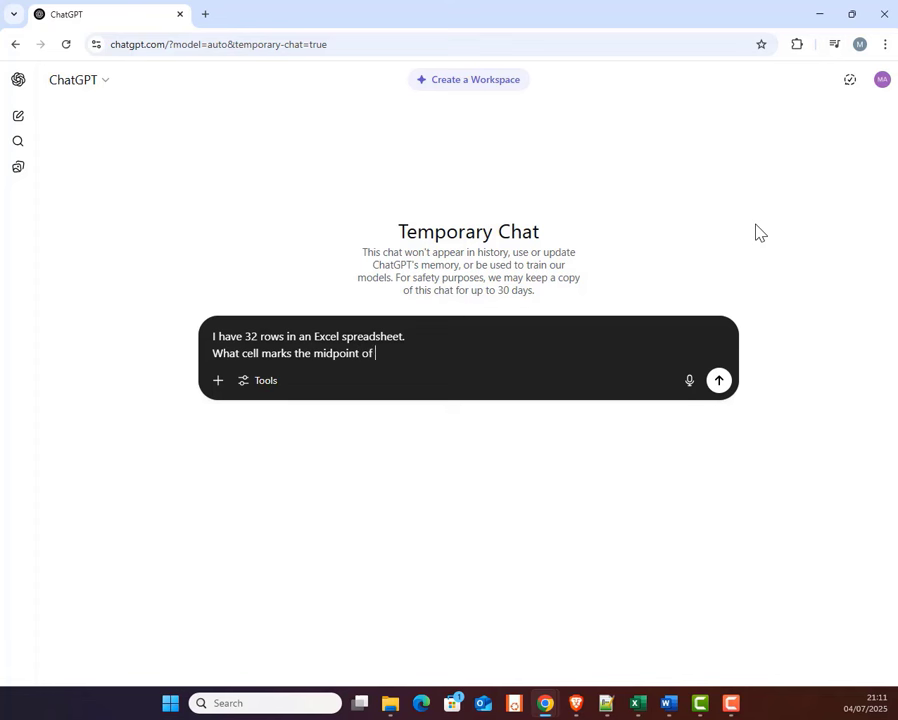
text( column B?)
key(shift+Return)
text(If the midpoint)
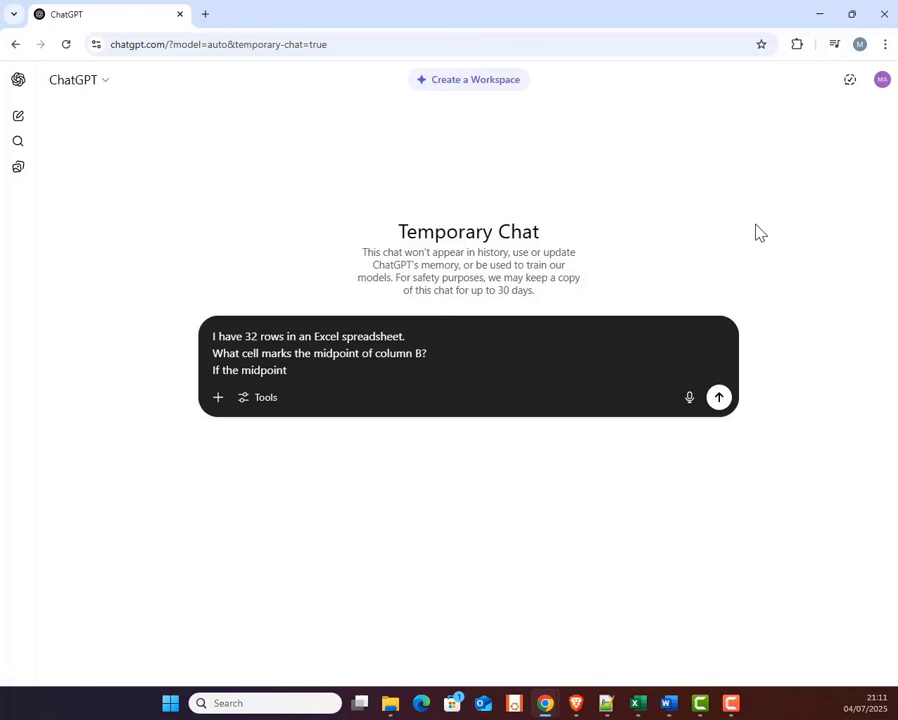
text( falls between two cells, pick the first cell.)
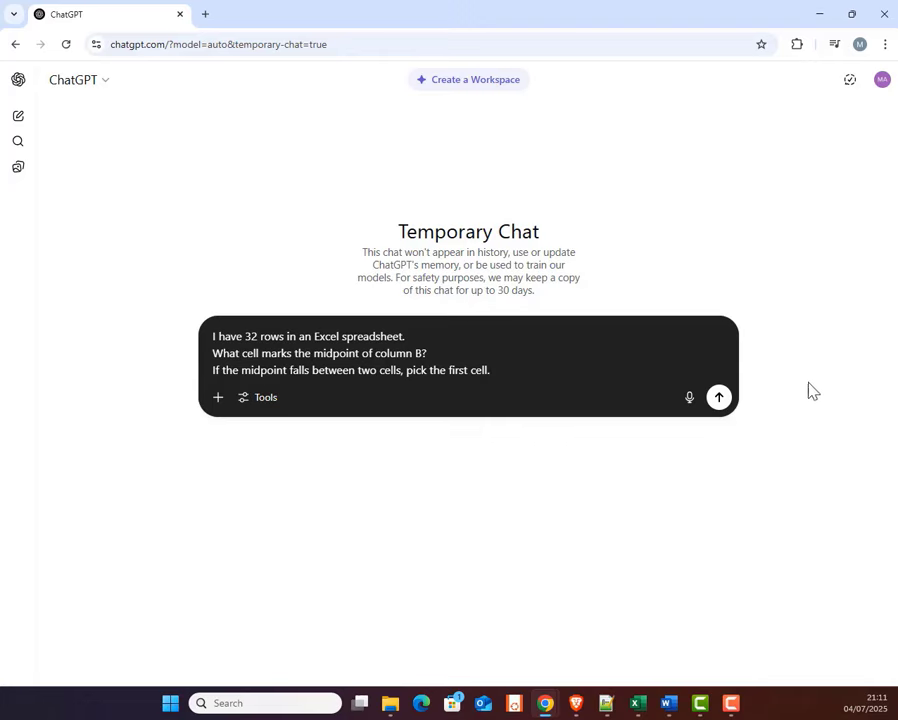
click(718, 399)
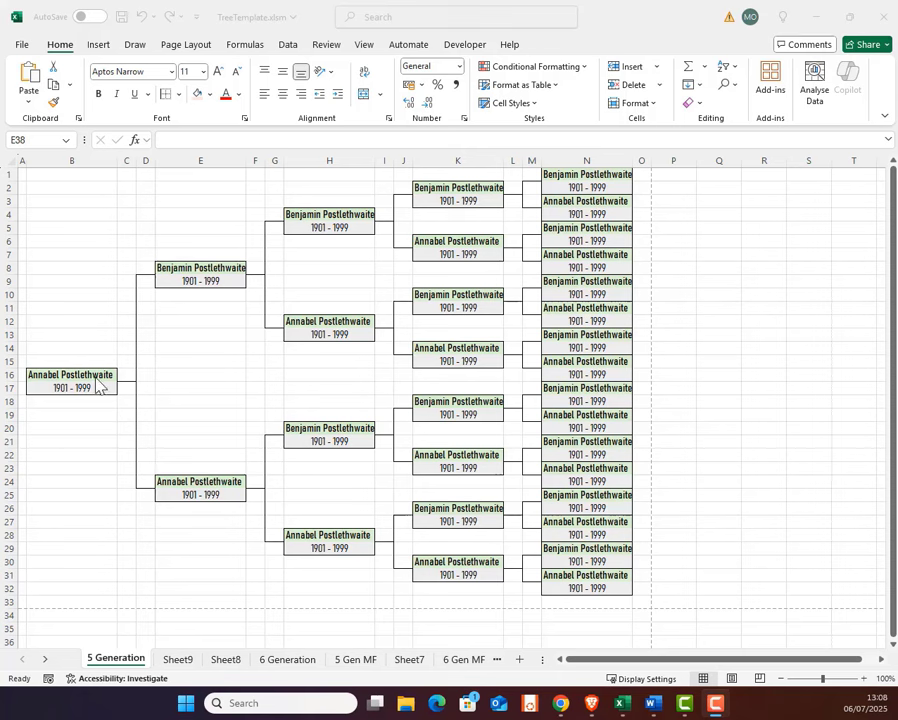
In the 5 Generation sheet, examine cell B16 and how columns E and H split into equal row blocks around each person's box.
click(79, 376)
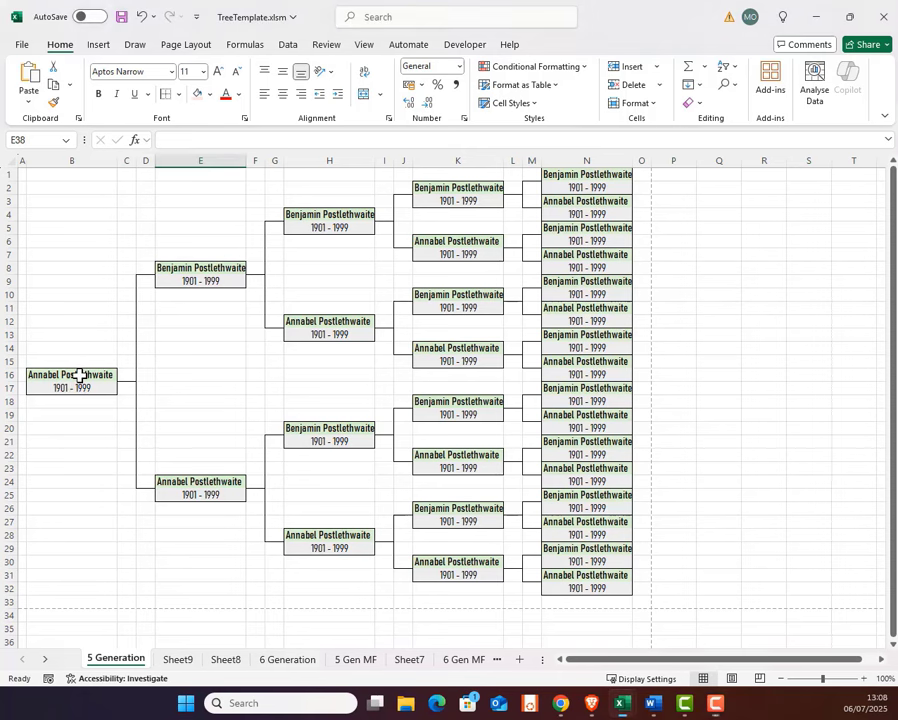
click(80, 375)
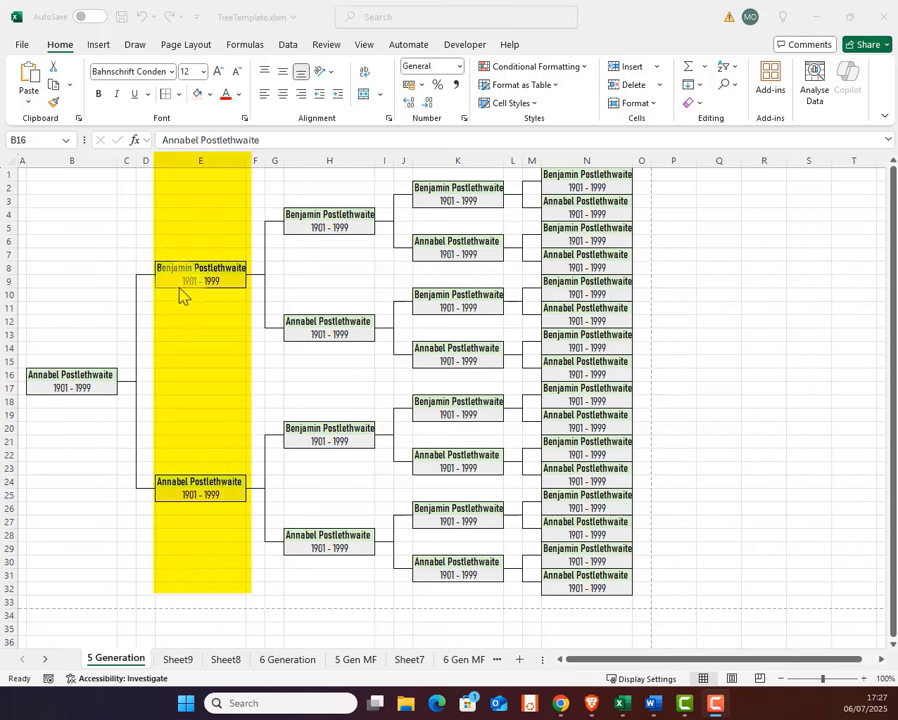
click(201, 173)
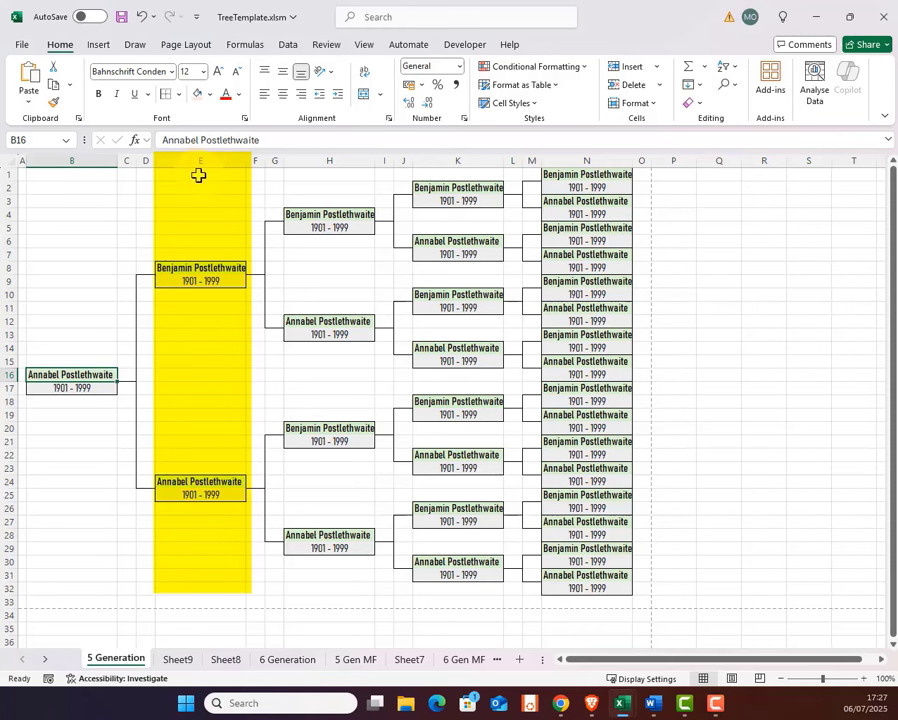
drag(199, 175, 200, 378)
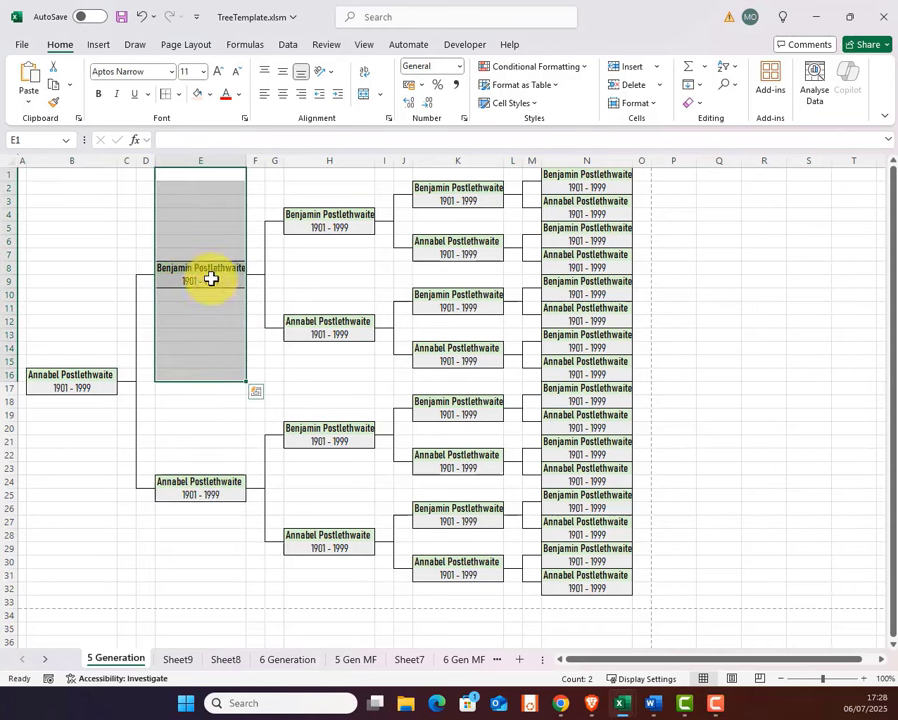
drag(207, 388, 205, 597)
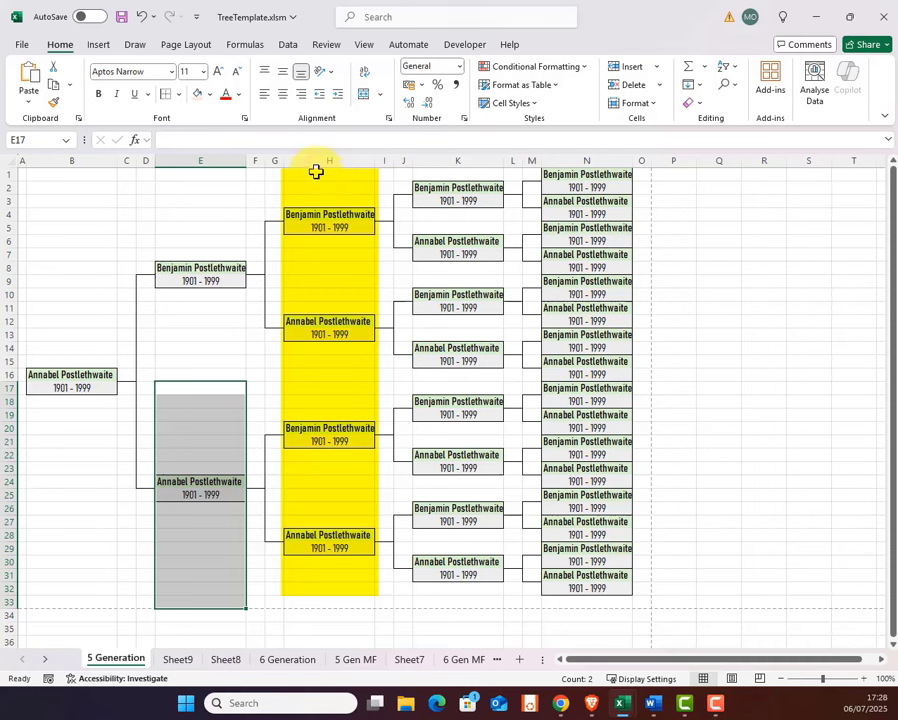
drag(324, 176, 323, 256)
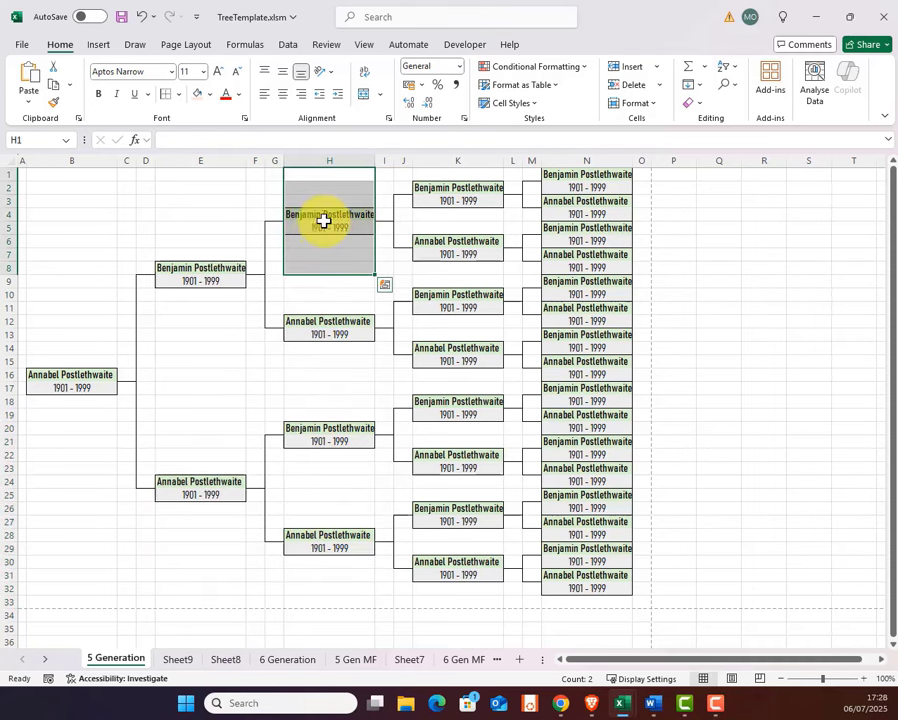
click(328, 281)
drag(328, 281, 324, 384)
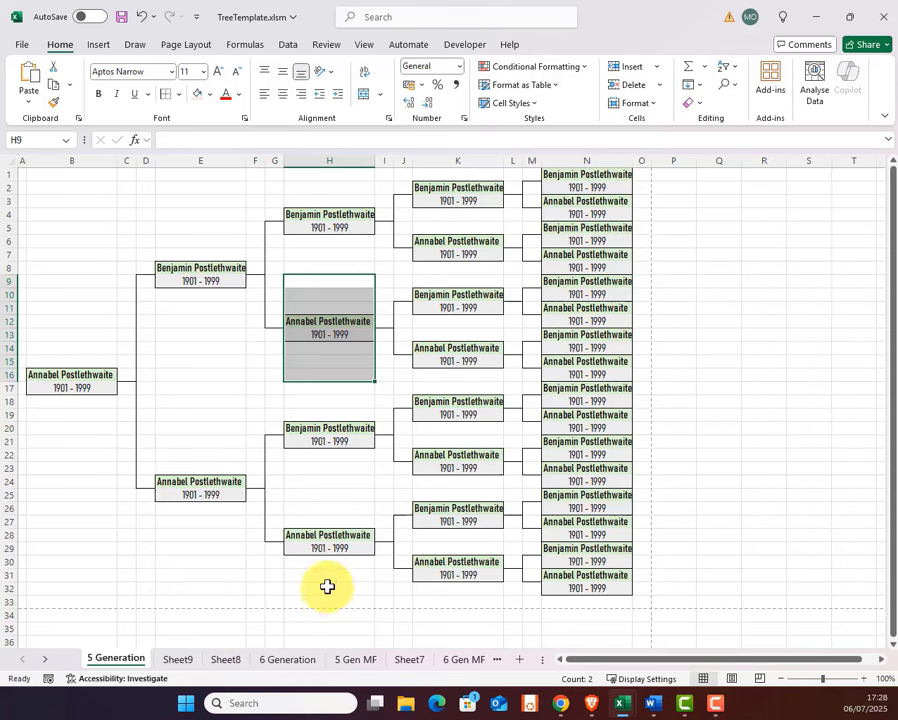
drag(326, 586, 337, 497)
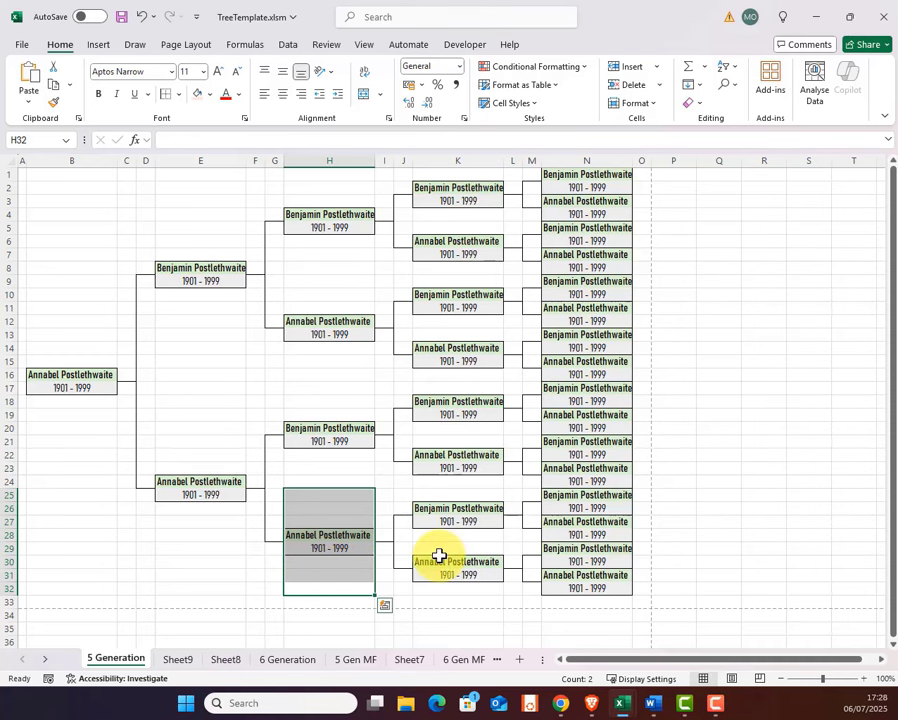
click(222, 389)
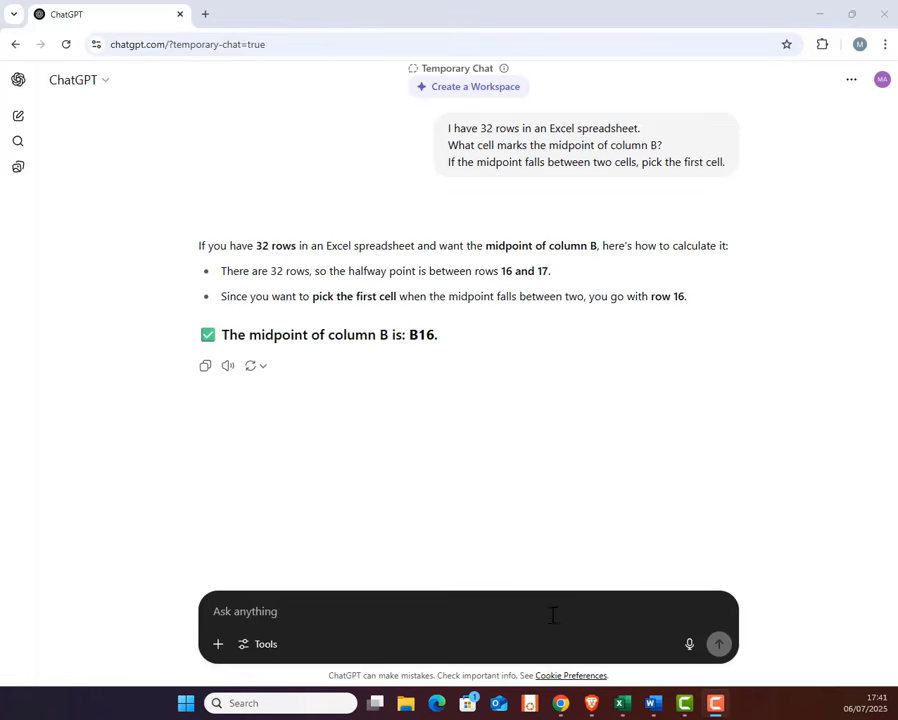
Ask ChatGPT to divide column E into two sections and name the two cells that mark the midpoints of each section.
click(659, 632)
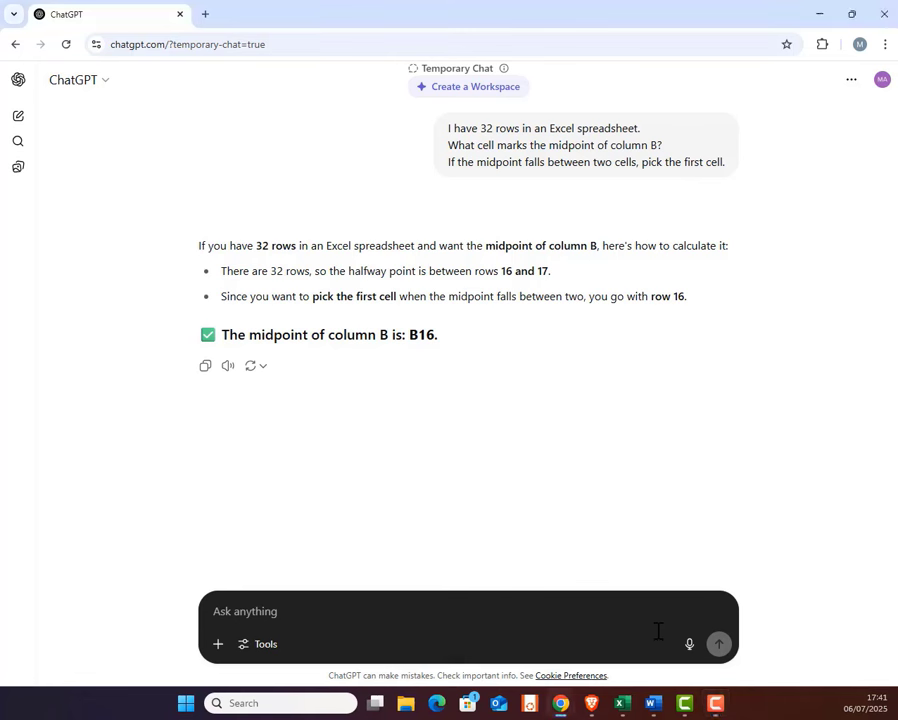
text(I want to d)
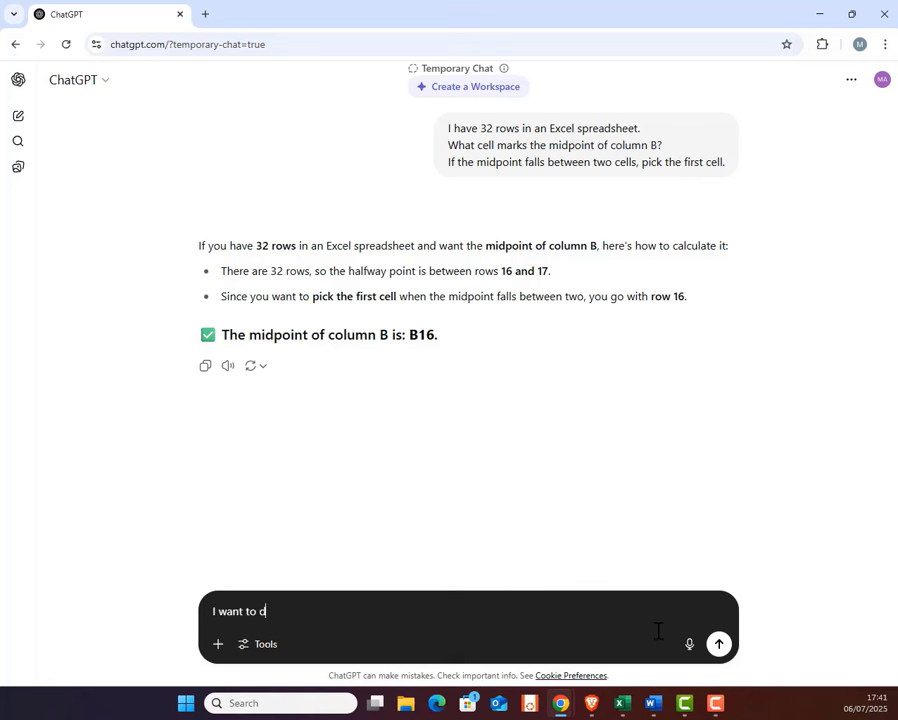
text(ivide column E into two sections.)
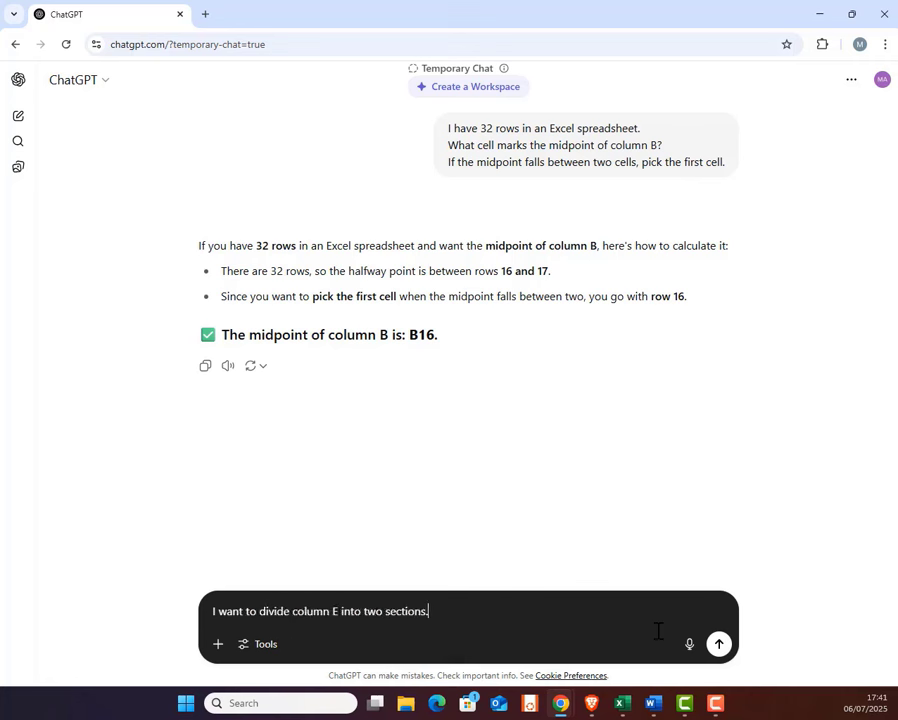
key(shift+Return)
text(What are the tw)
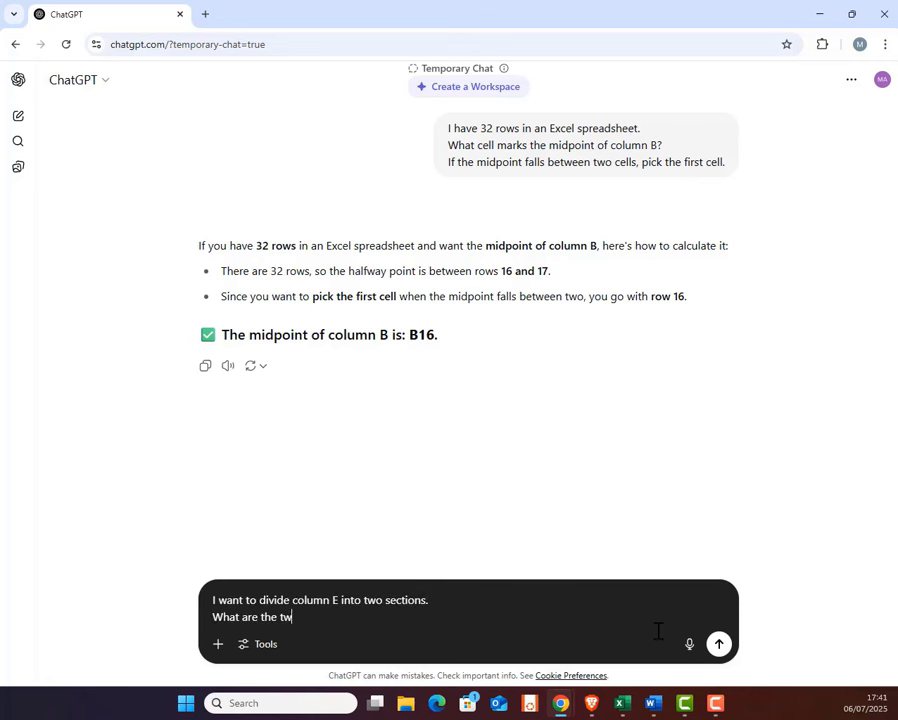
text(o cells that mark the midpo)
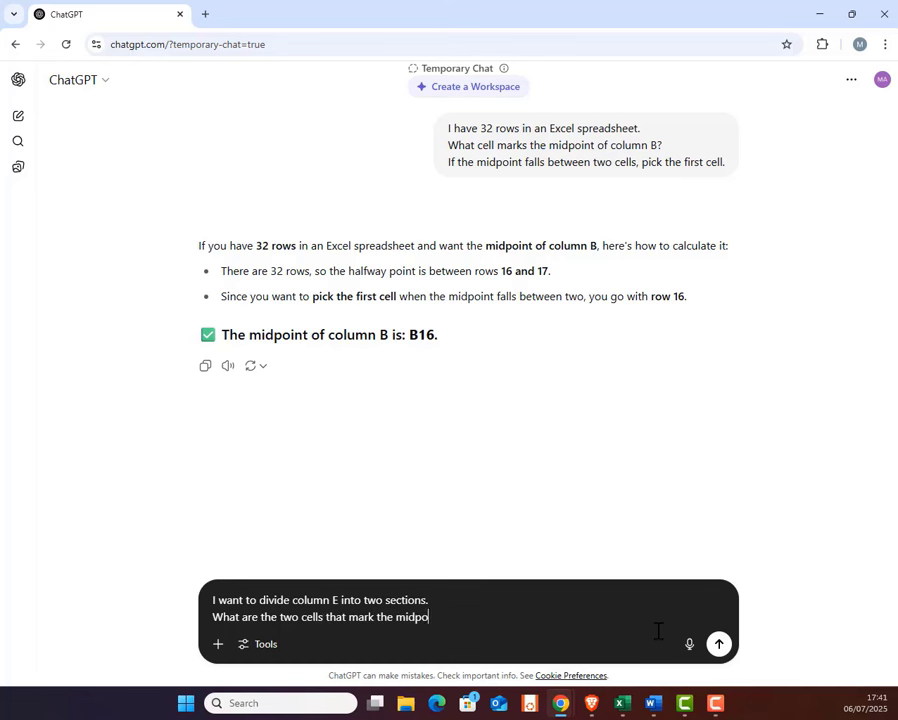
text(ints of each section?)
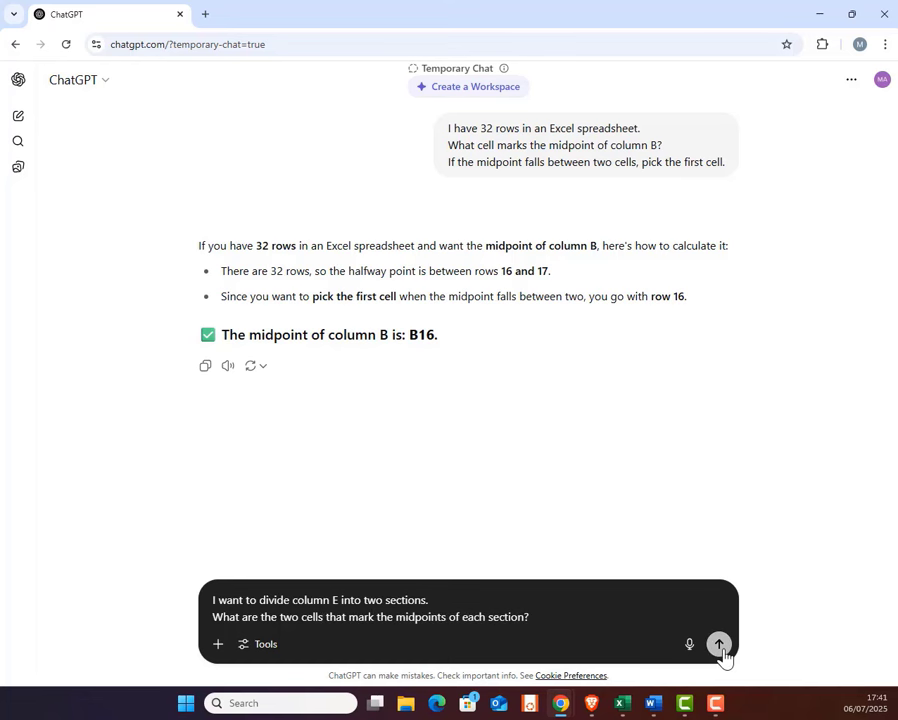
click(720, 652)
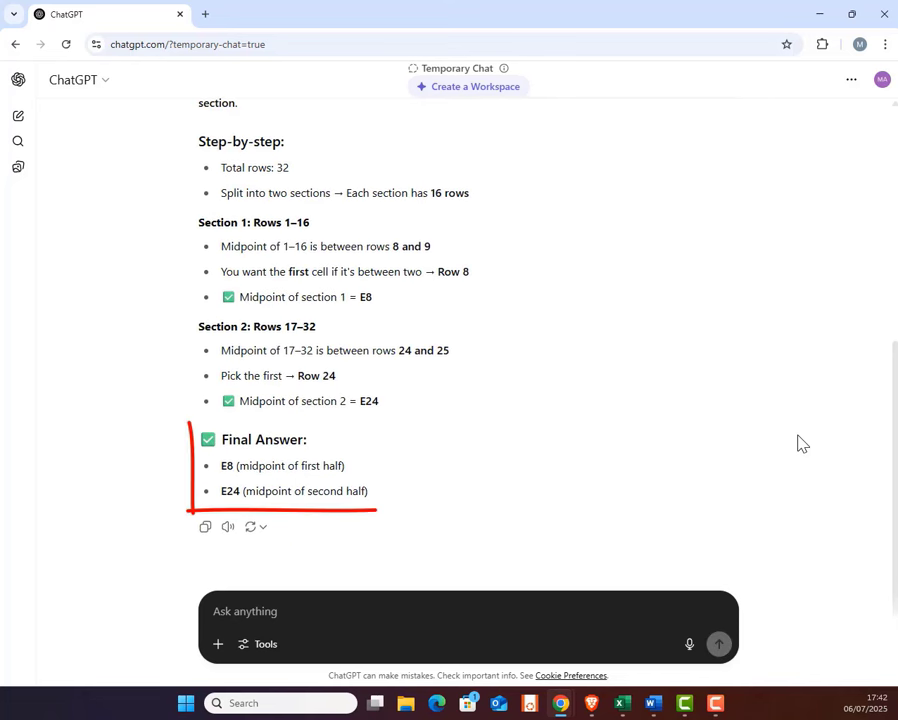
Ask ChatGPT to divide column H into four sections and name the four cells that mark the midpoints of each section.
click(653, 617)
text(I)
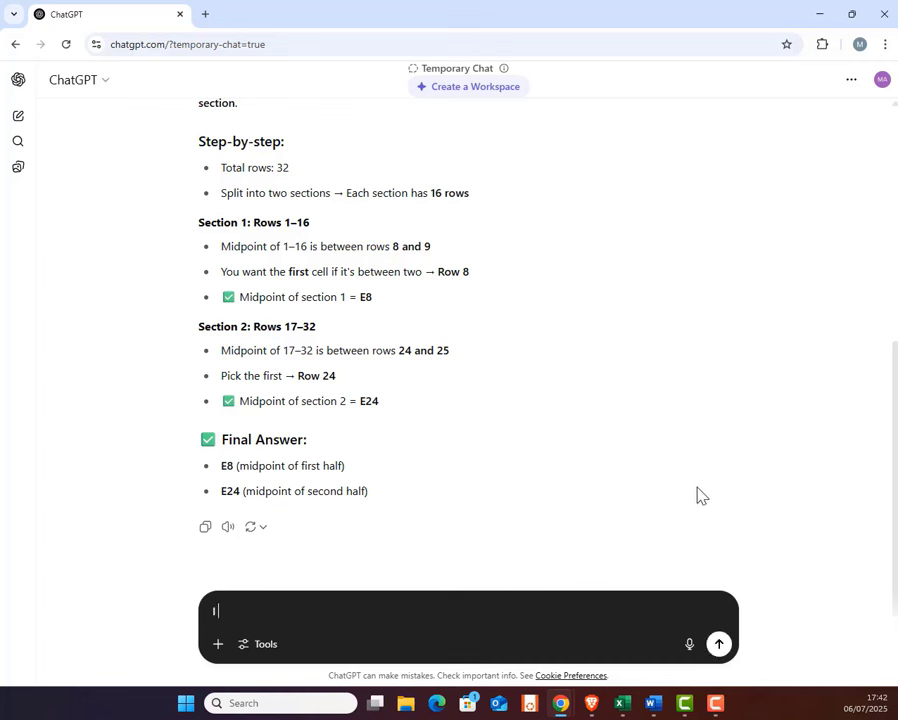
text( want to divide column)
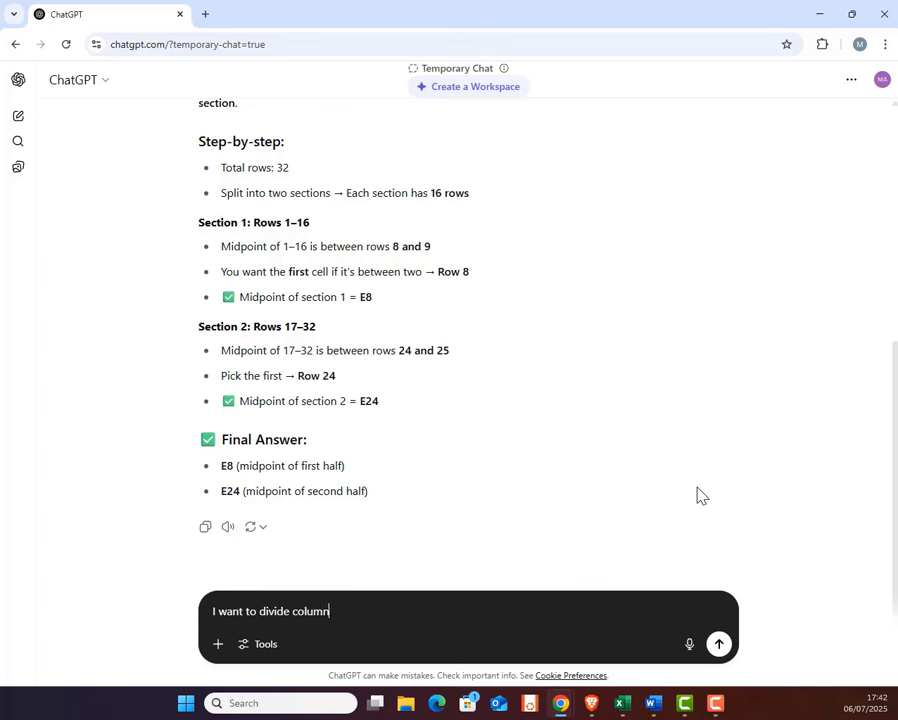
text( H into four sections.)
key(shift+Return)
text(What a)
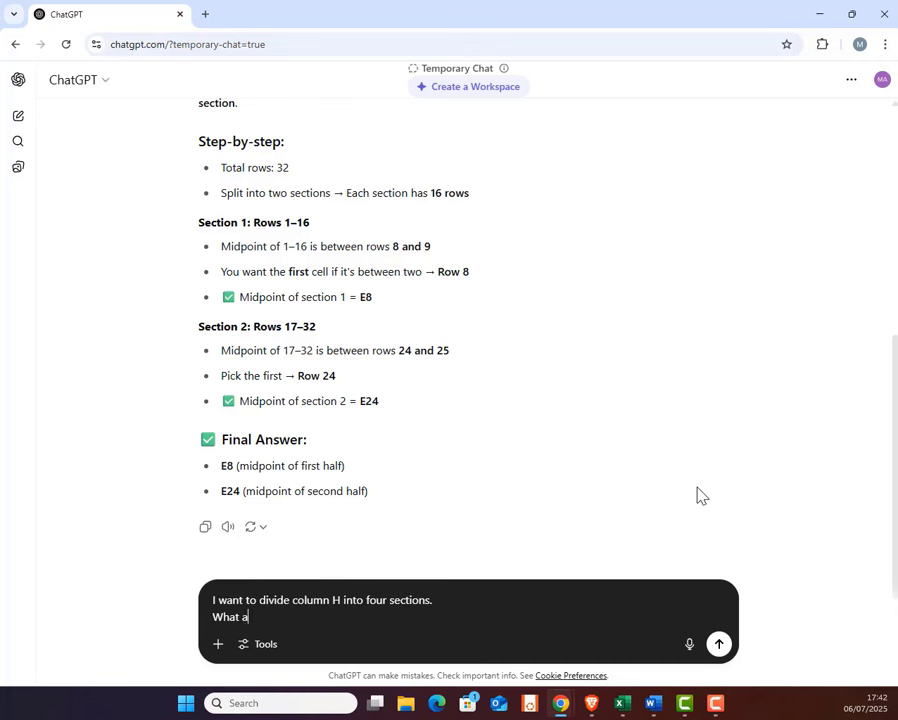
text(re the four cells that mark the mid)
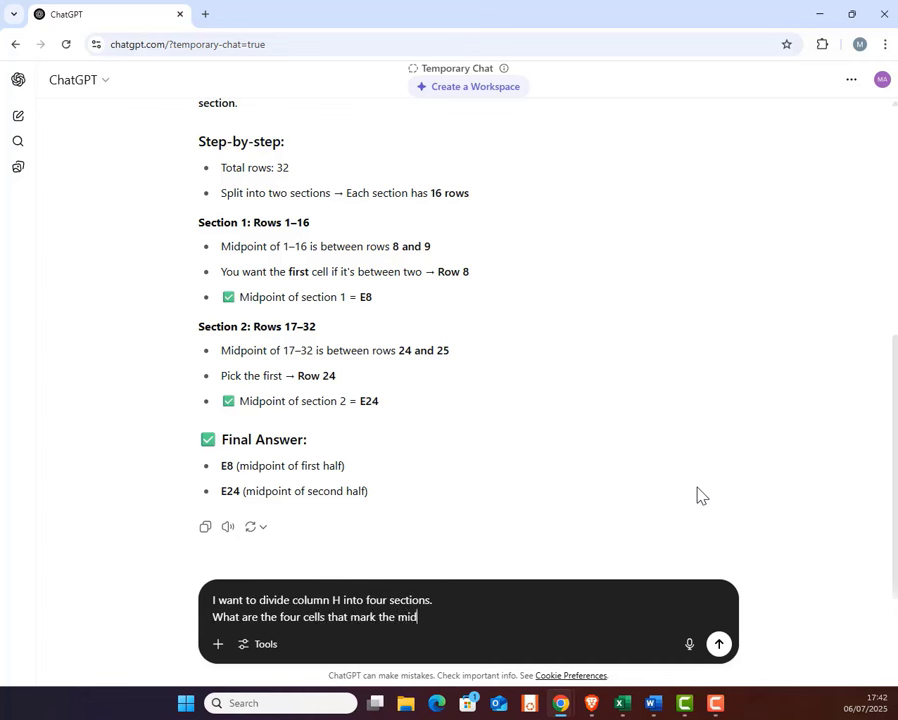
text(points of each section?)
click(719, 645)
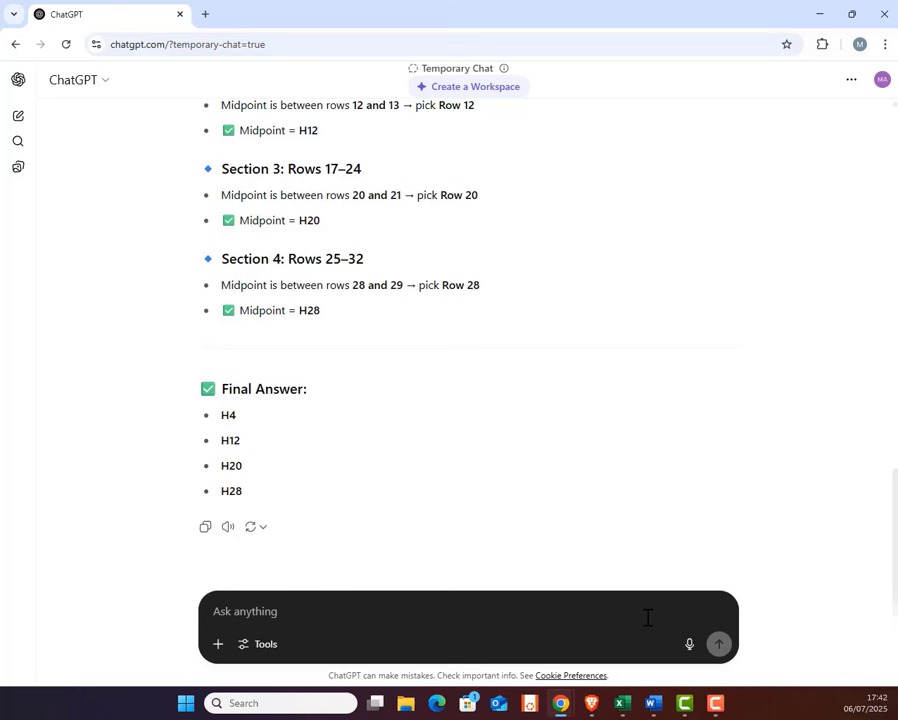
Ask ChatGPT to divide column K into eight sections and name the eight cells that mark the midpoints of each section.
text(I want to div)
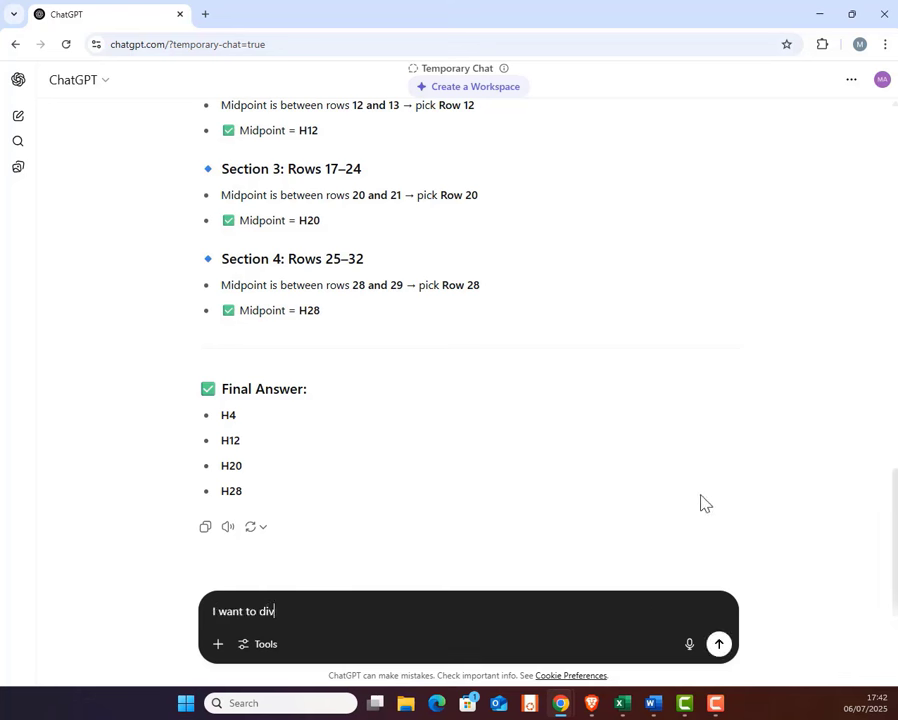
text(ide column K into e)
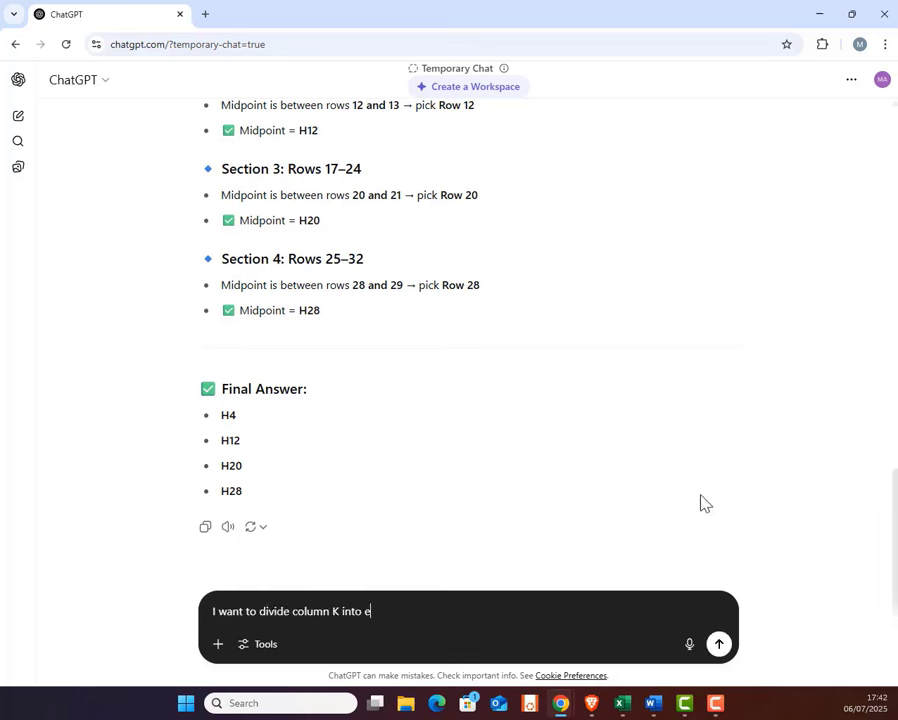
text(ight sections.)
key(shift+Return)
text(What are the eigh)
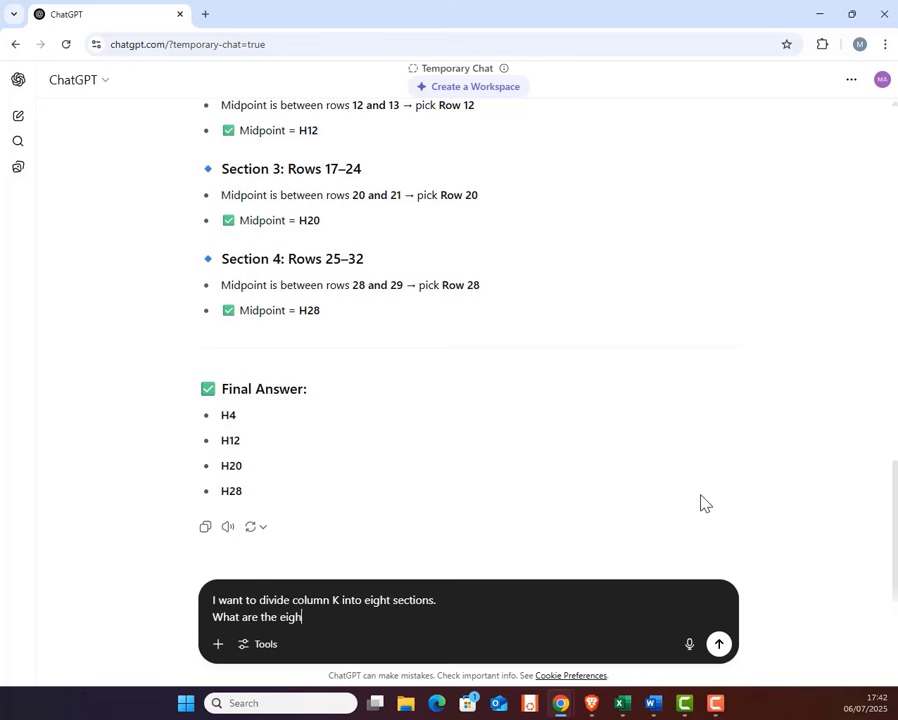
text(t cells that mark the midpoints of each)
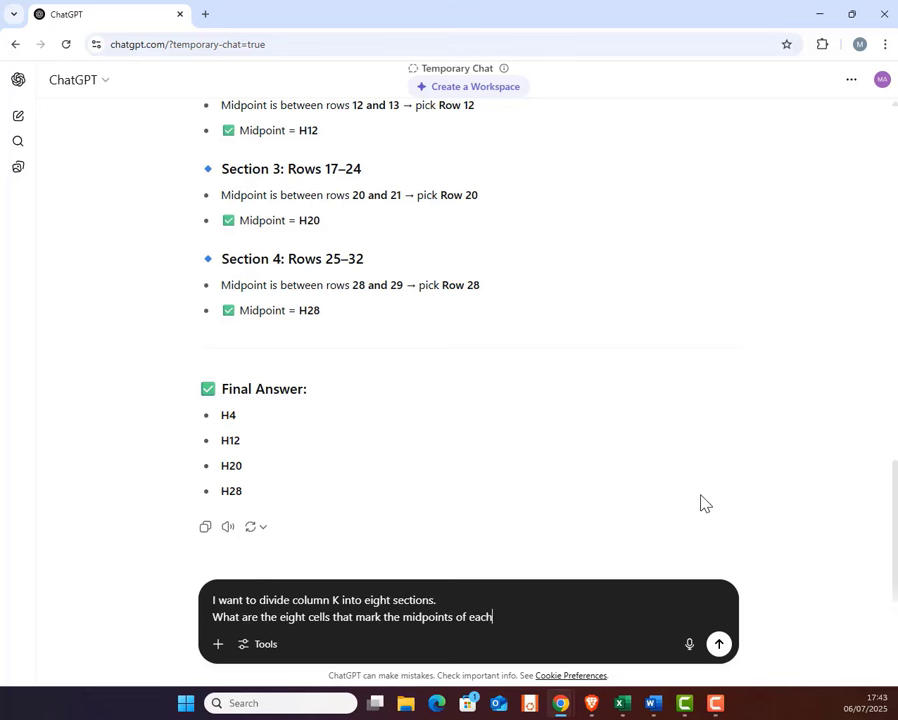
text( section?)
click(719, 644)
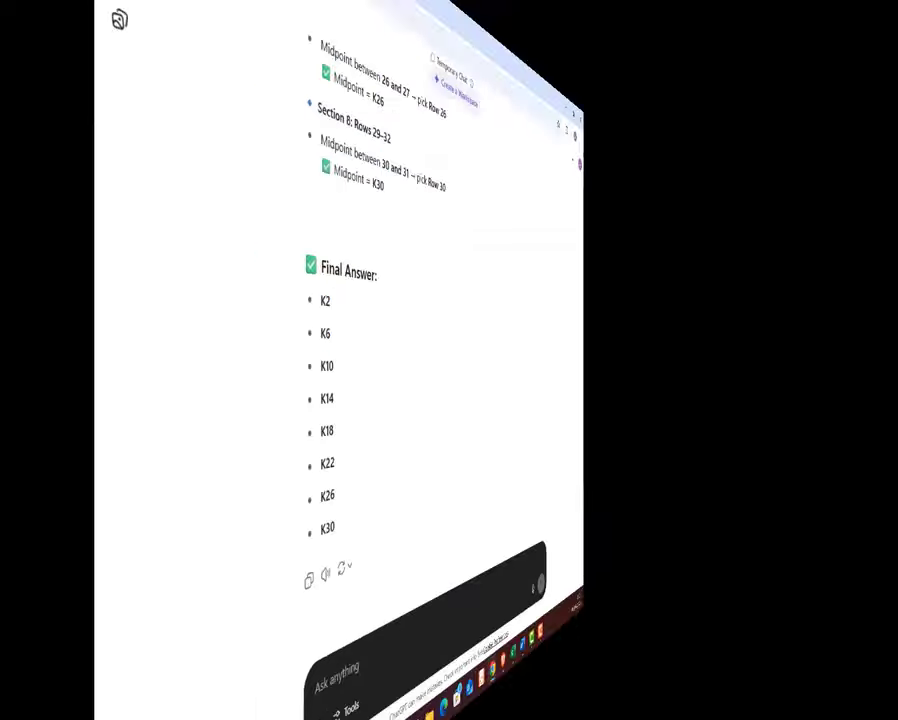
Ask ChatGPT to list every odd-numbered cell in column N ending at row 32.
text(List every )
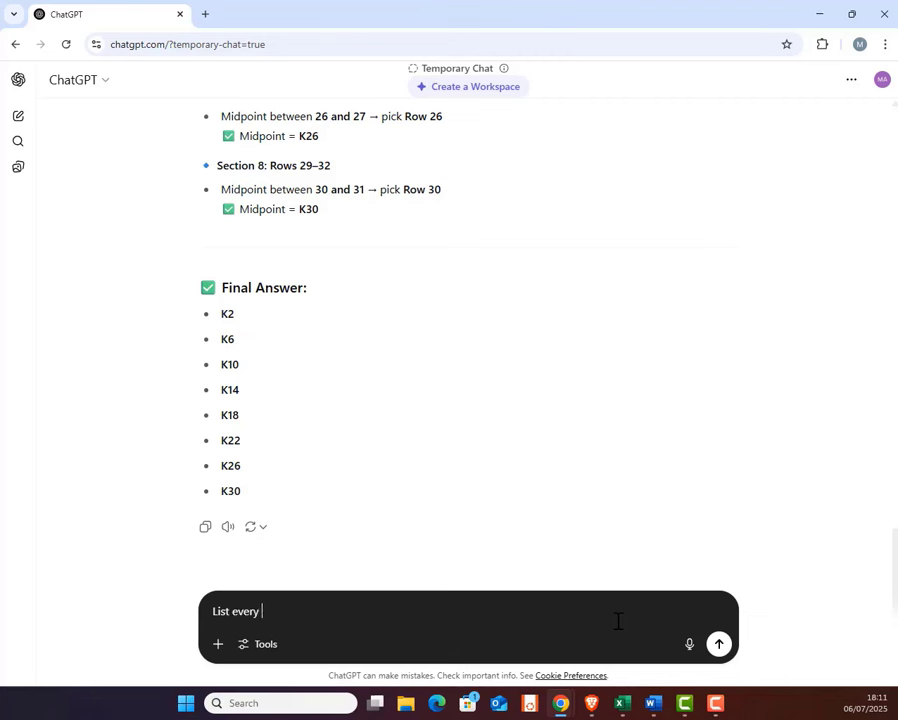
text(odd-numbered cell )
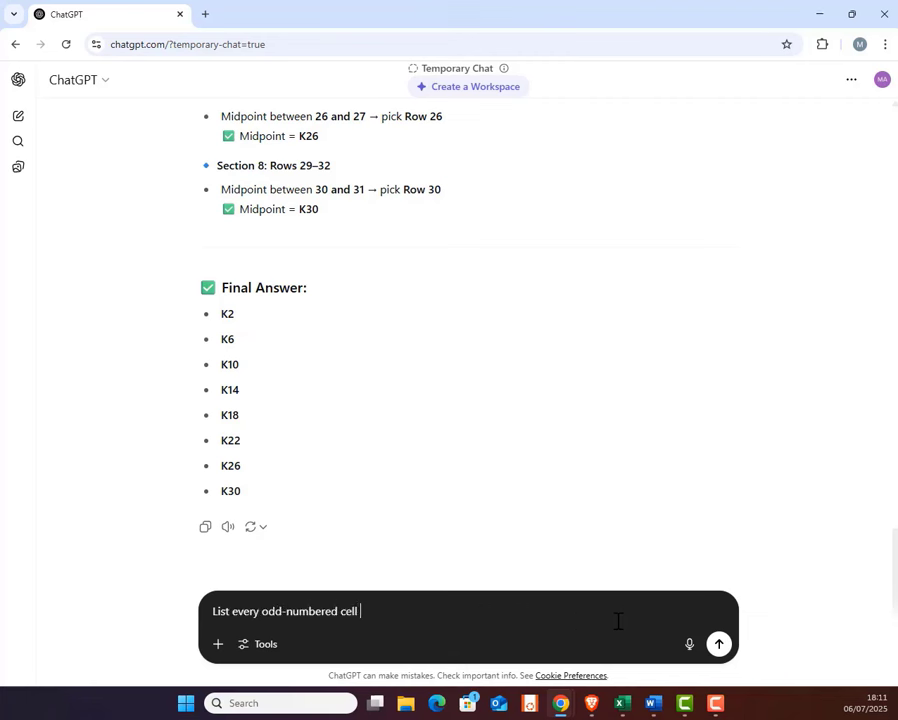
text(in column N ending at row 32.)
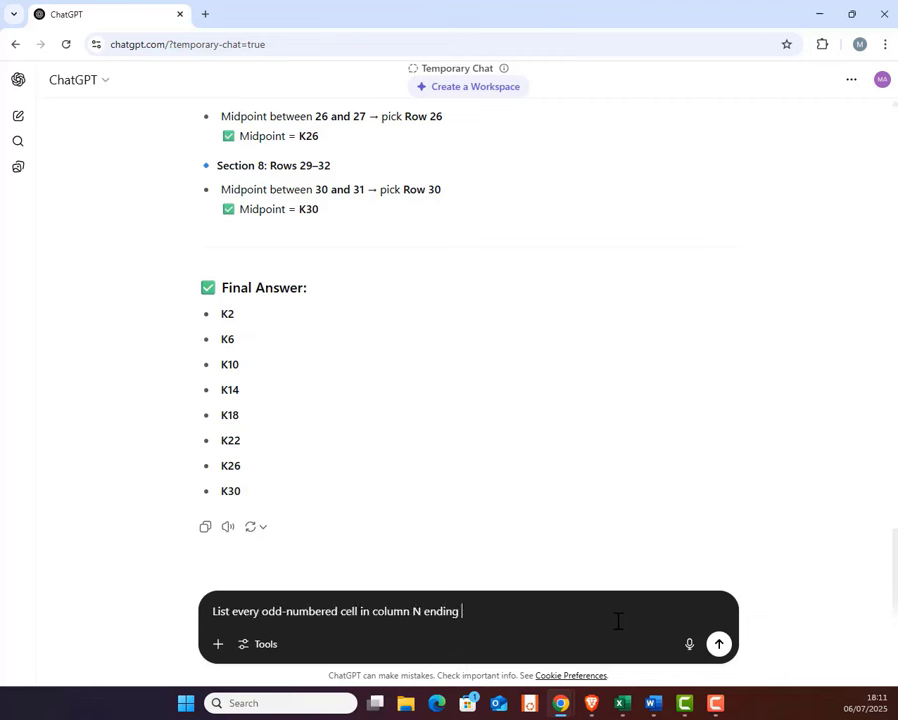
click(719, 644)
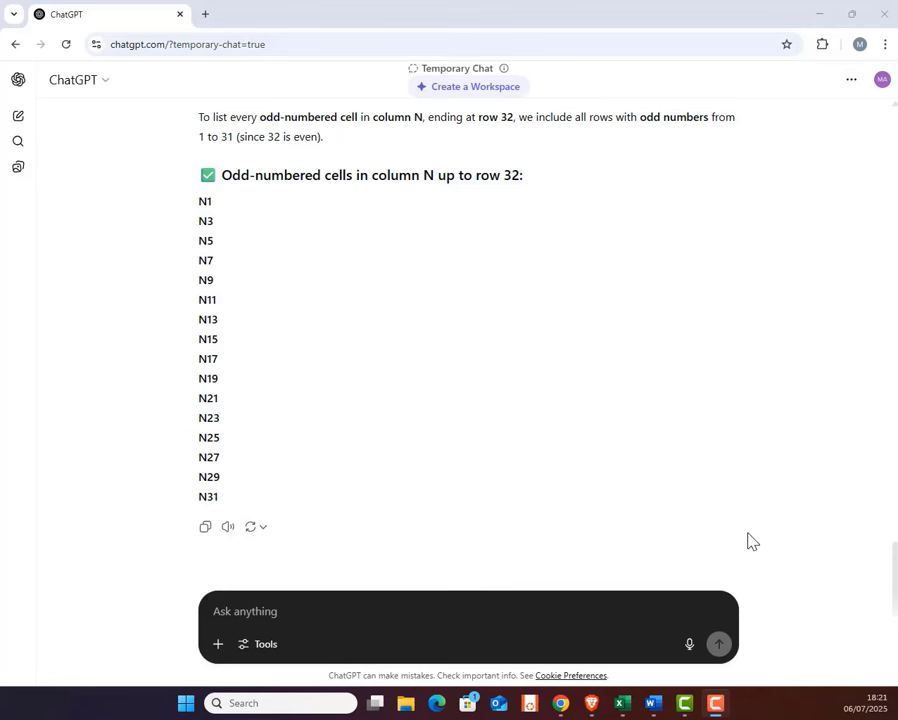
Ask ChatGPT for a comma-delimited list of the identified cells in columns B, E, H, K, and N.
text(Give me a comma-delimite)
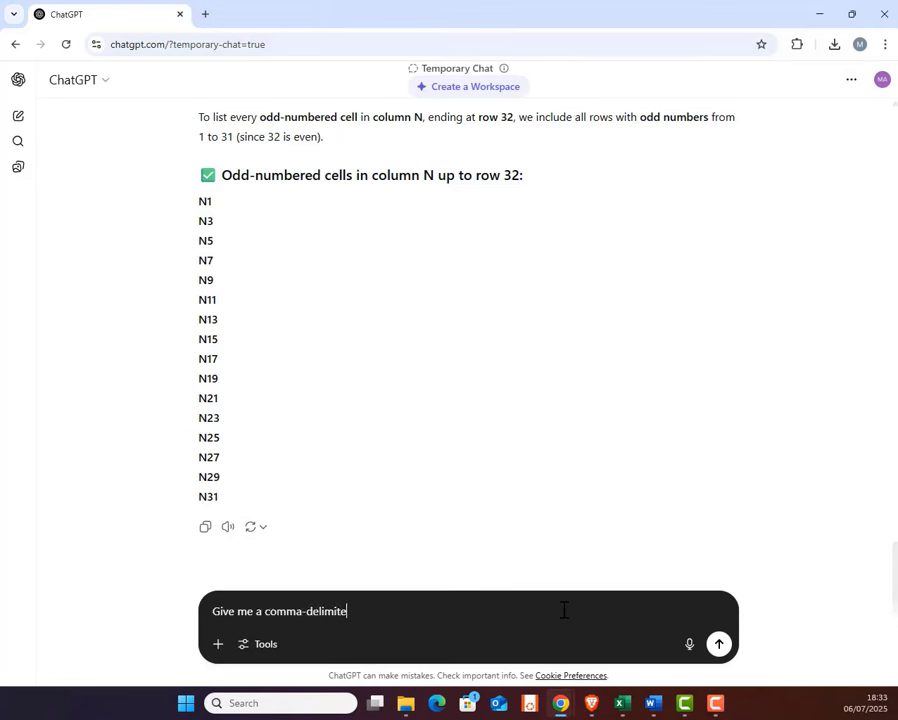
text(d list of the identifie)
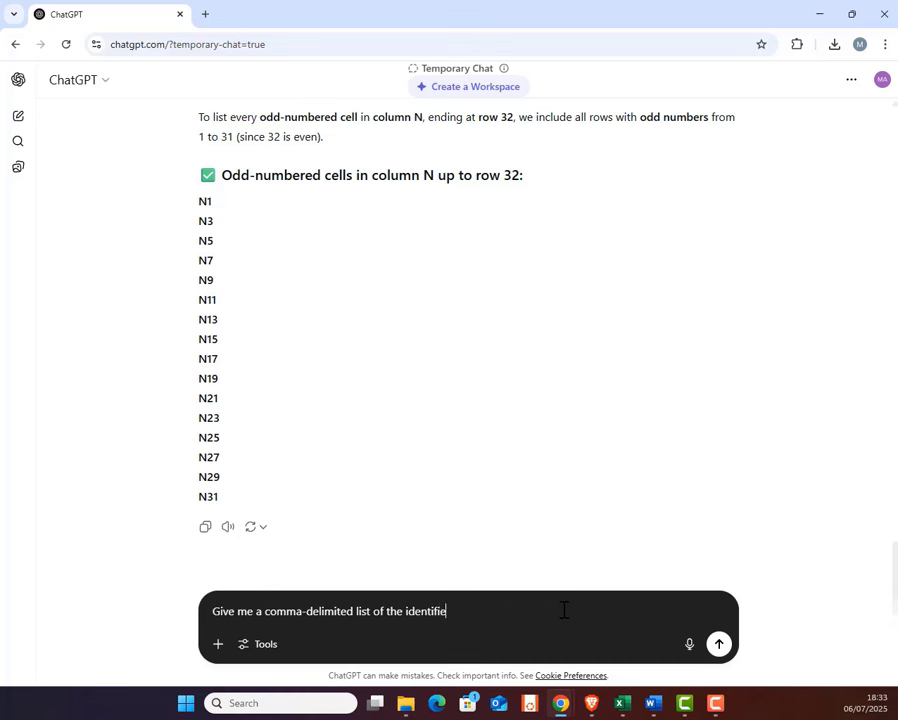
text(d cells in columns B, E, H)
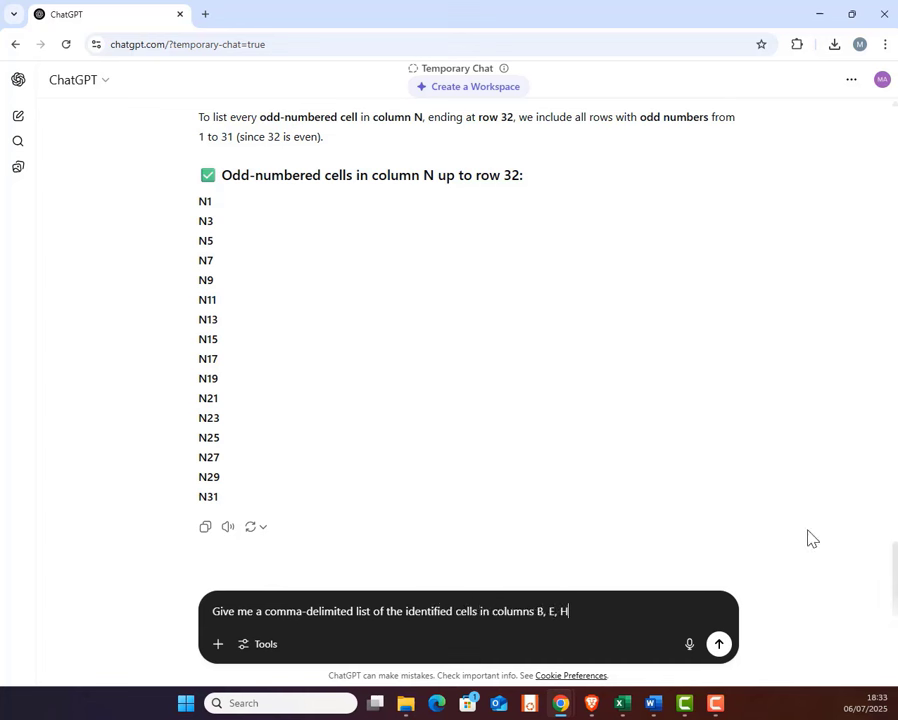
text(, K, and N.)
click(718, 645)
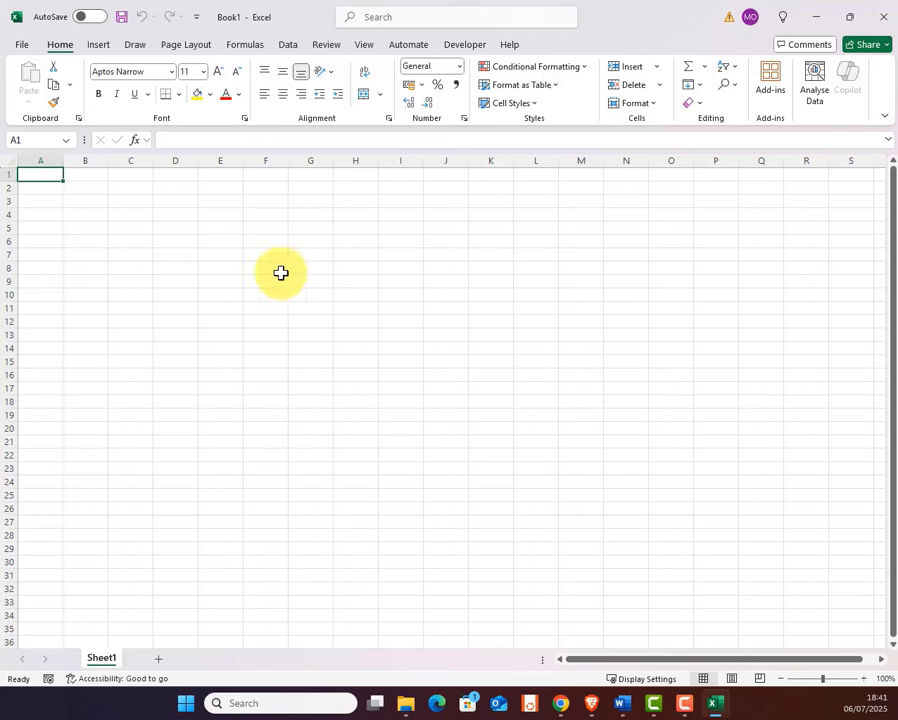
In Sheet1 of the blank Book1 workbook, set the width of column B to 15.
click(95, 376)
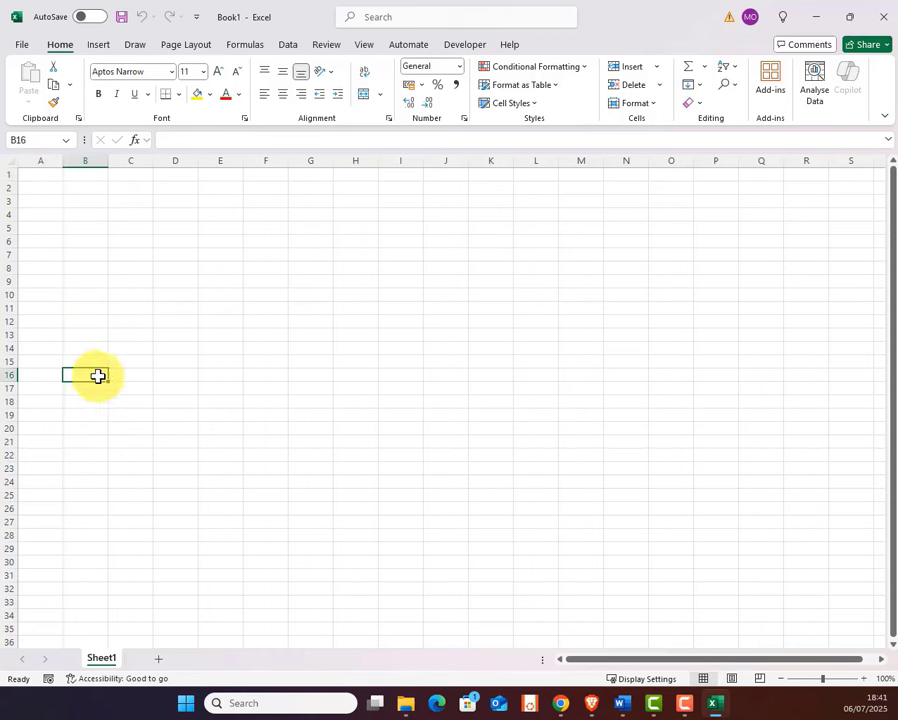
click(91, 387)
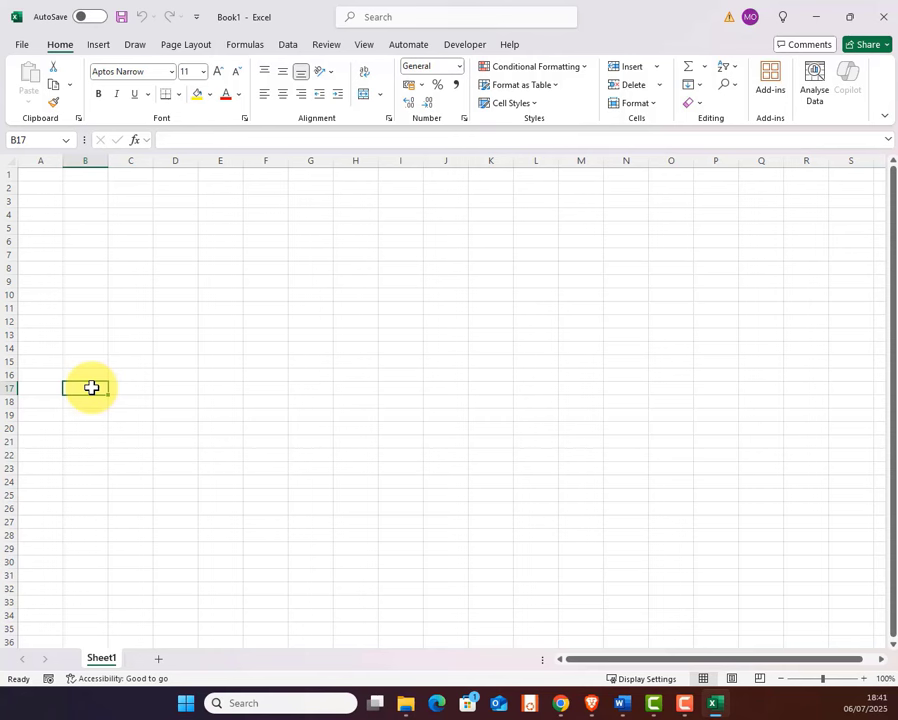
click(97, 376)
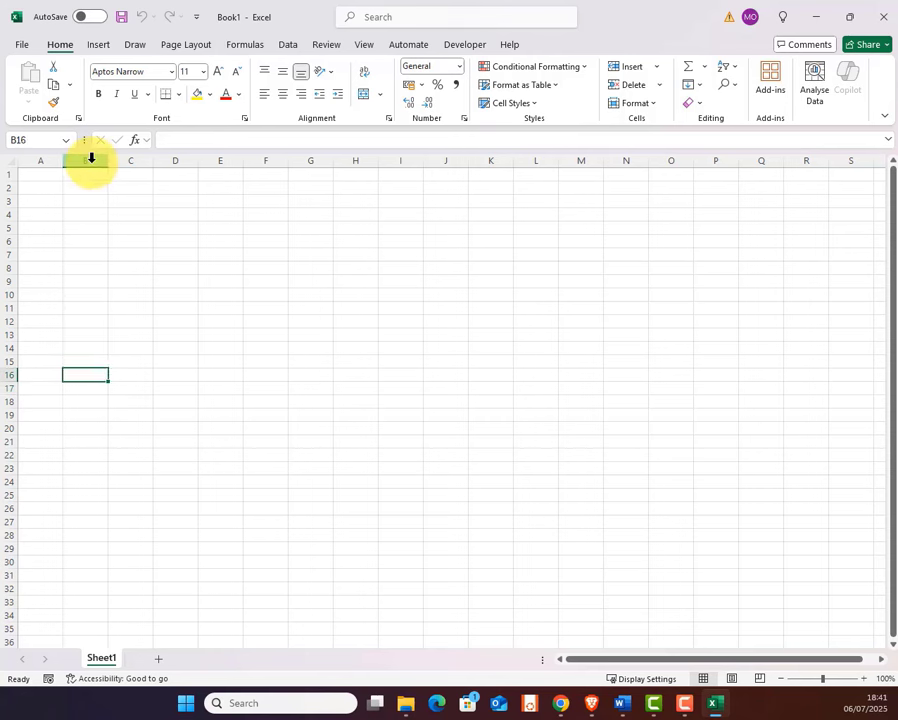
click(91, 158)
right_click(90, 157)
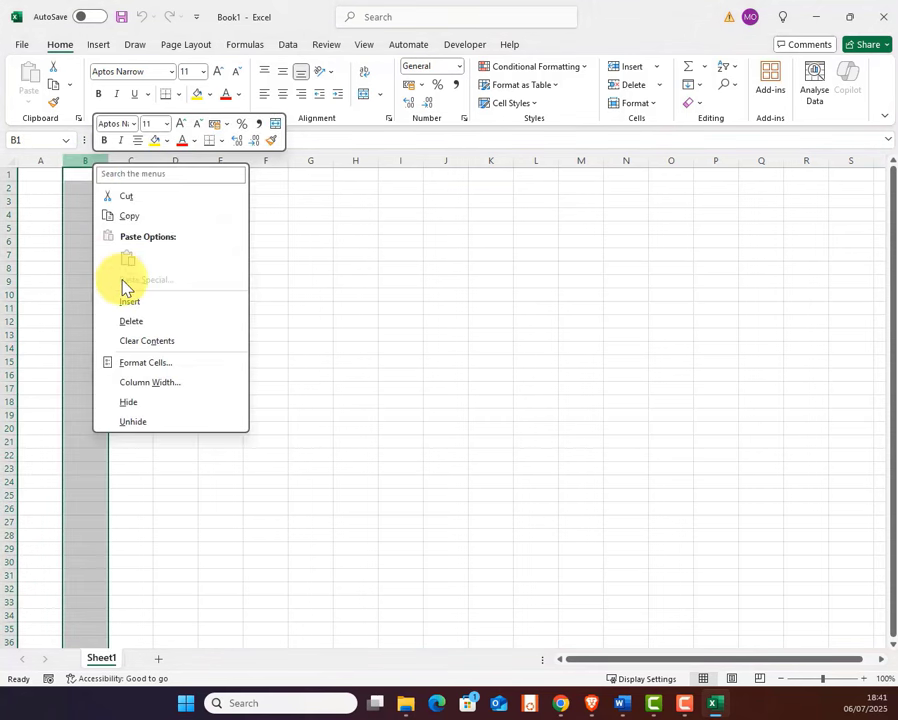
click(148, 384)
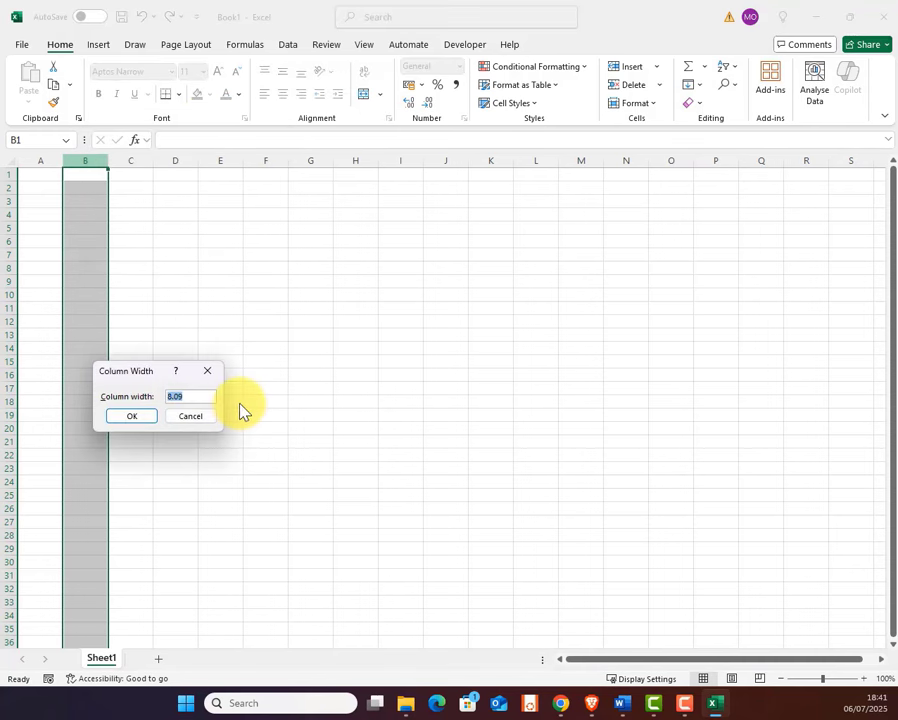
text(15)
click(141, 418)
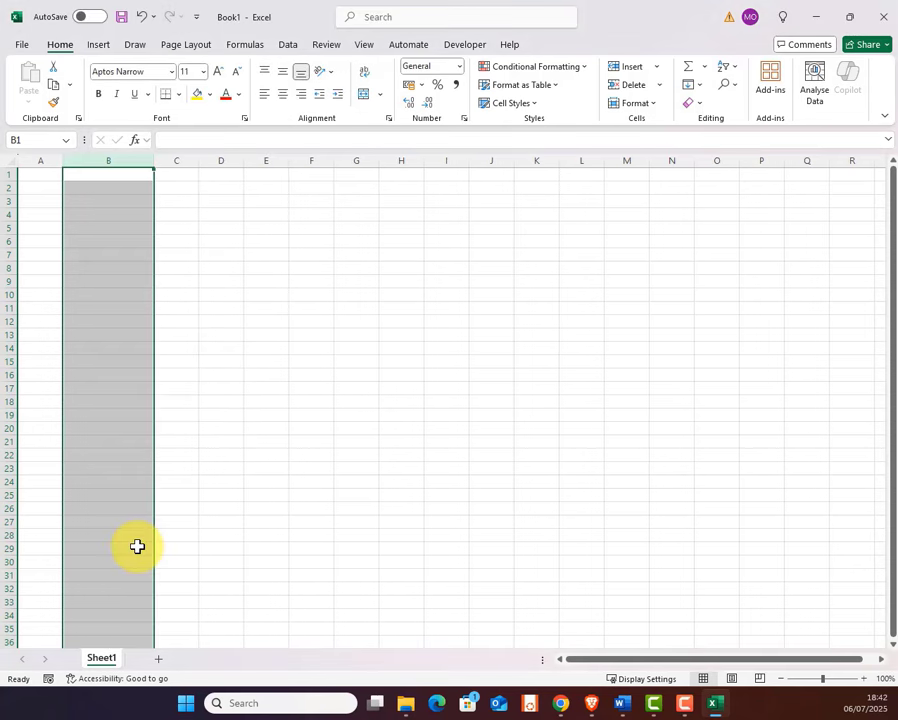
Enter the person's full name in cell B16 and reselect that cell.
click(105, 375)
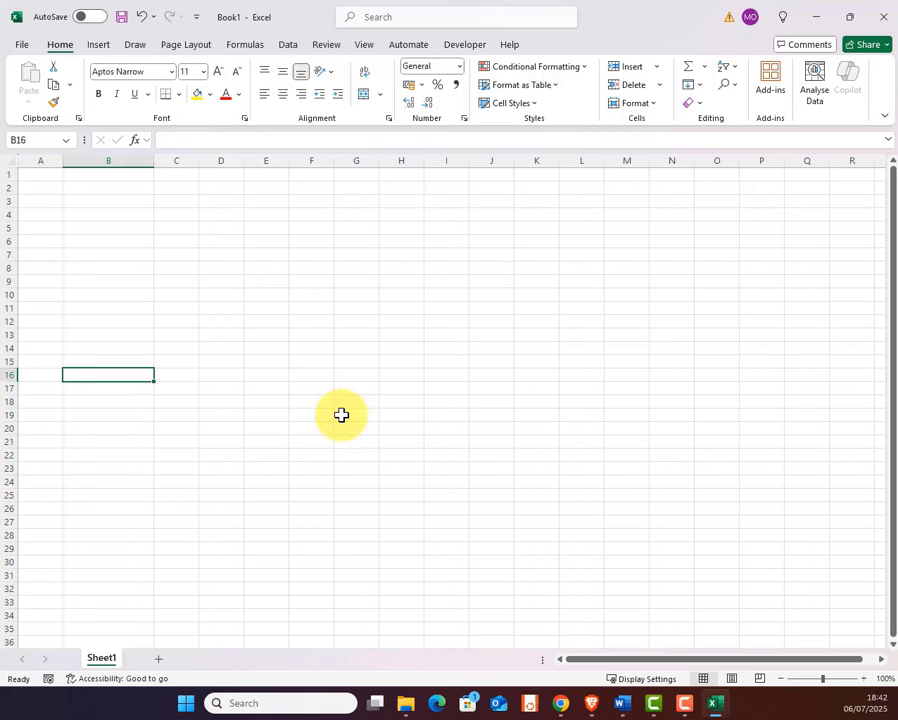
text(Annabel)
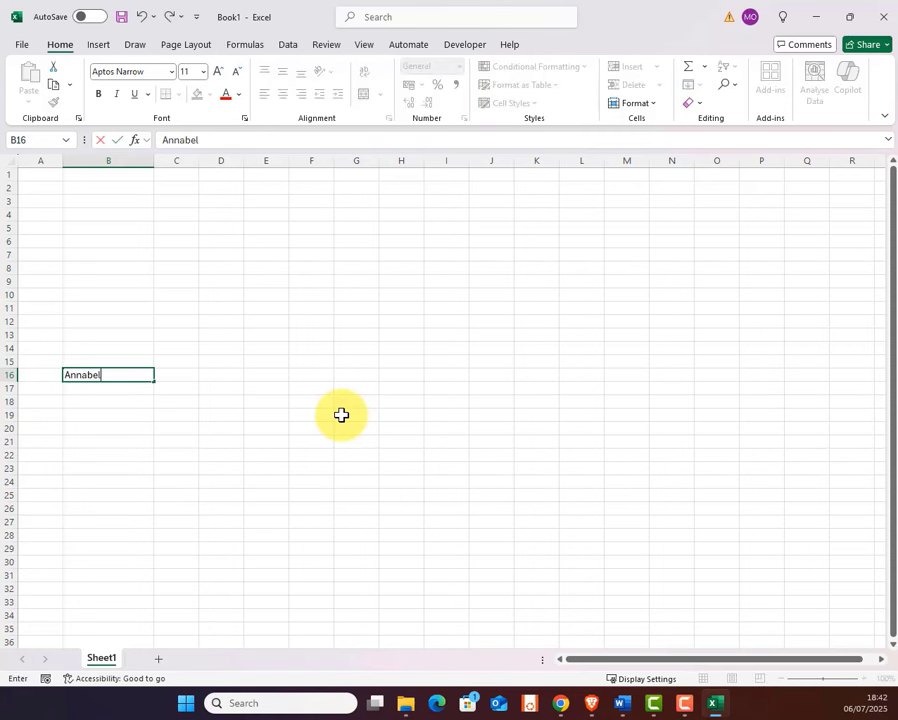
text( Postlethwaite)
click(266, 441)
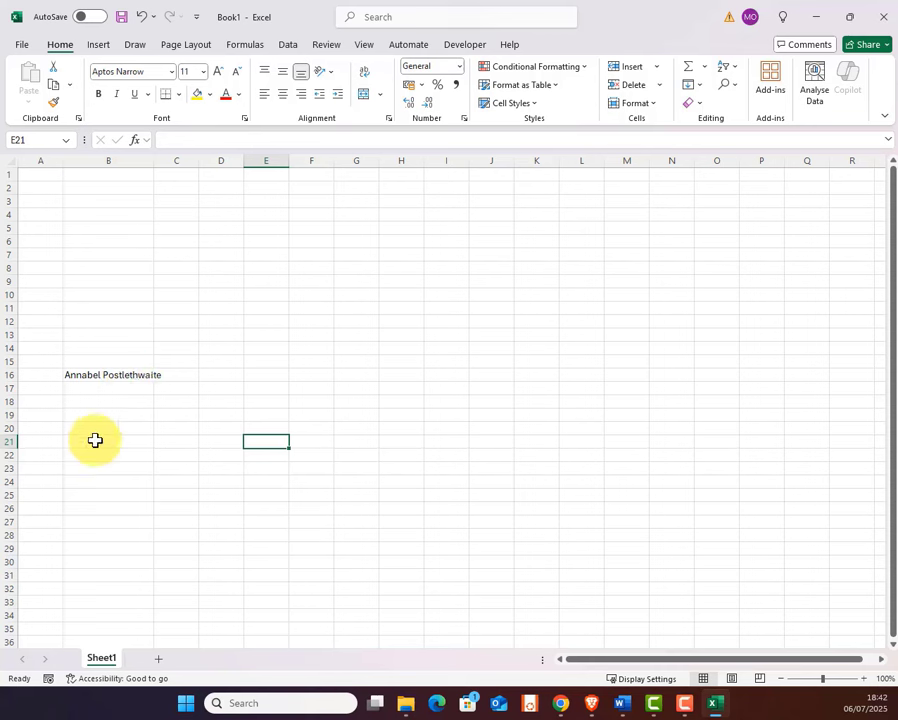
click(124, 376)
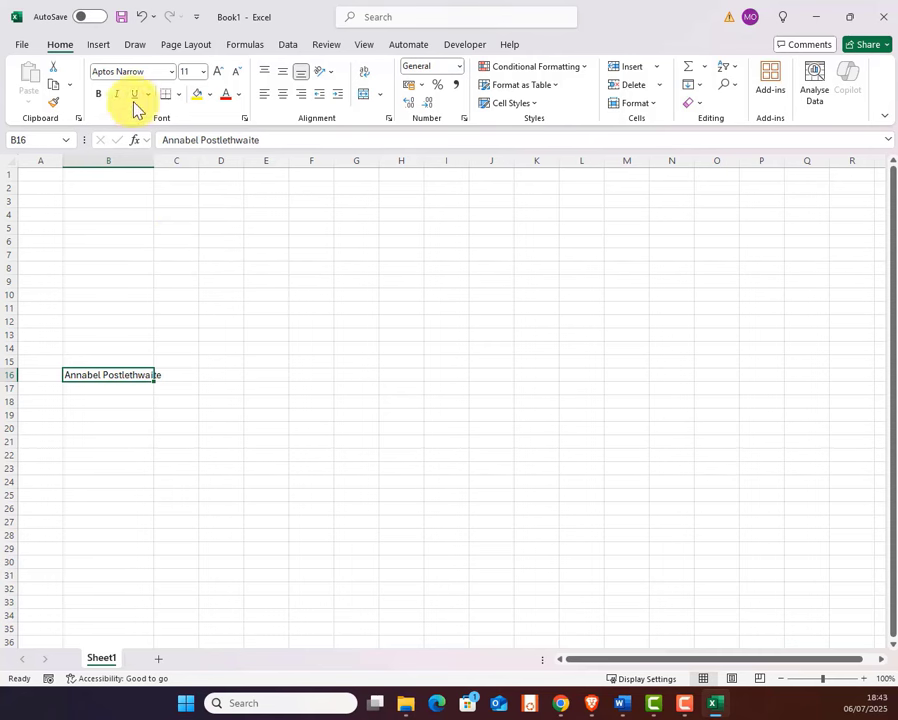
Set the font of the name in cell B16 to Bahnschrift Condensed, size 12.
click(172, 74)
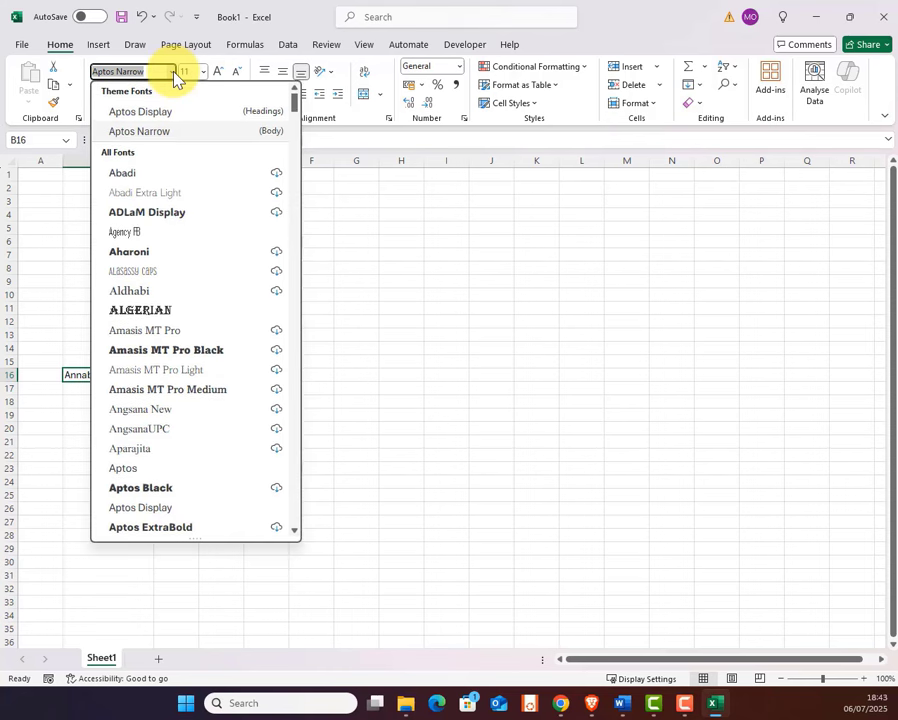
text(Bahnschrift)
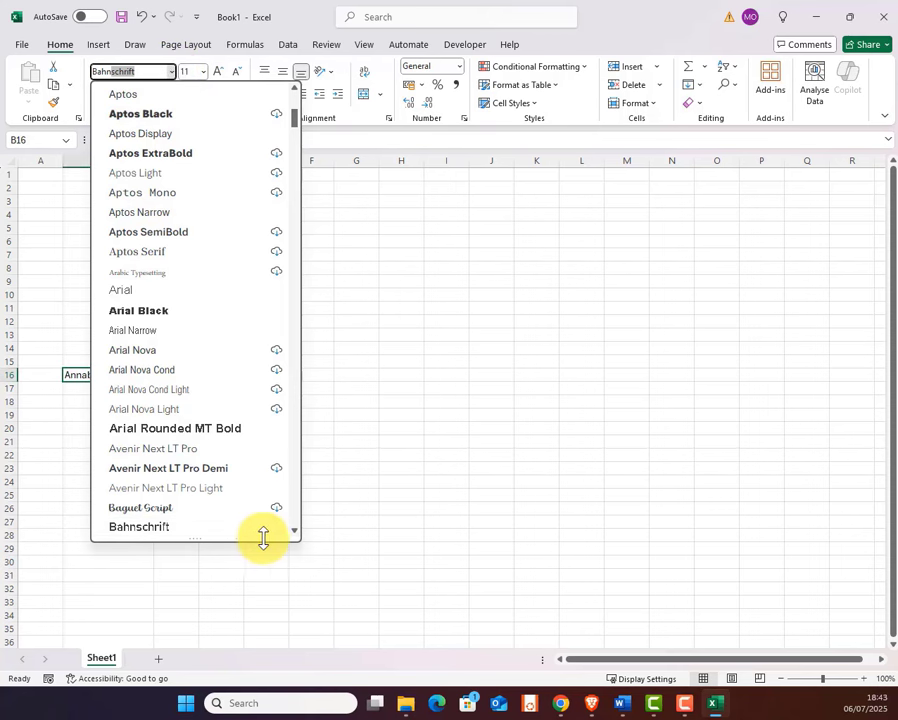
click(294, 532)
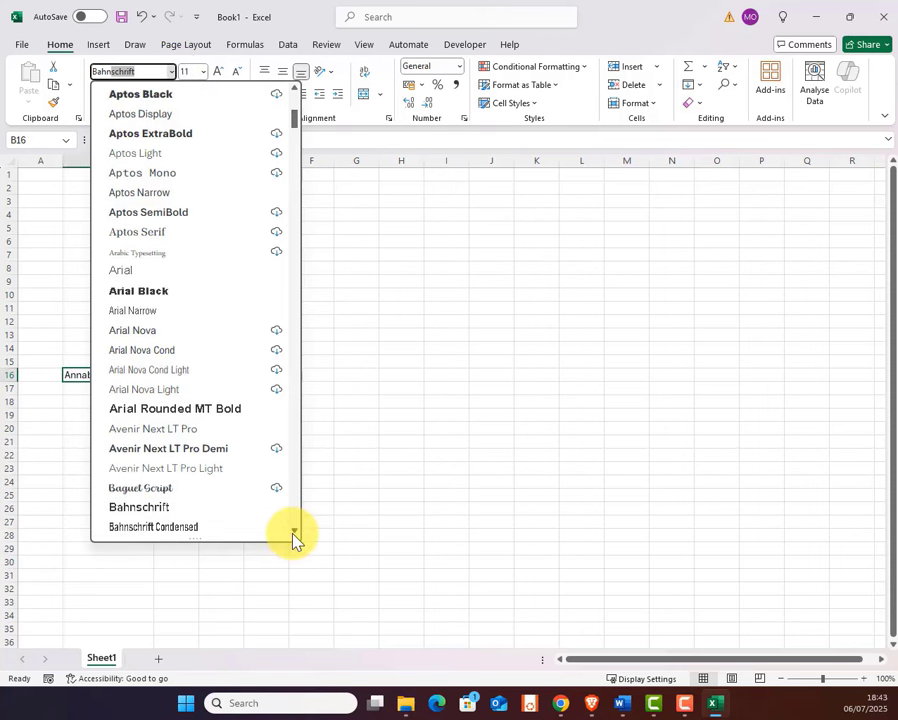
click(294, 534)
click(294, 534)
click(294, 534)
click(294, 534)
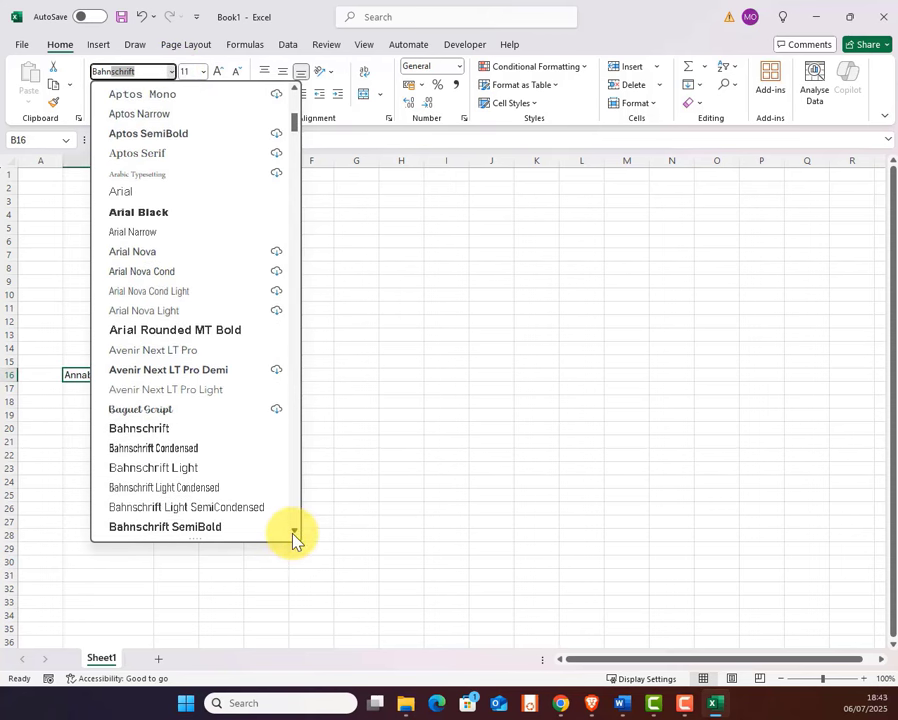
click(181, 451)
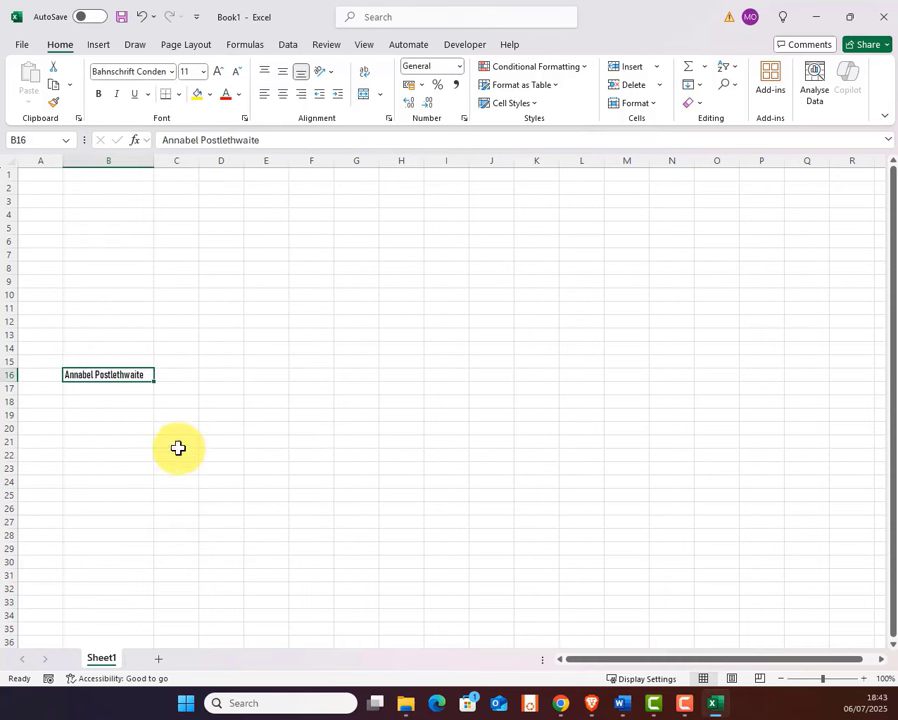
click(204, 74)
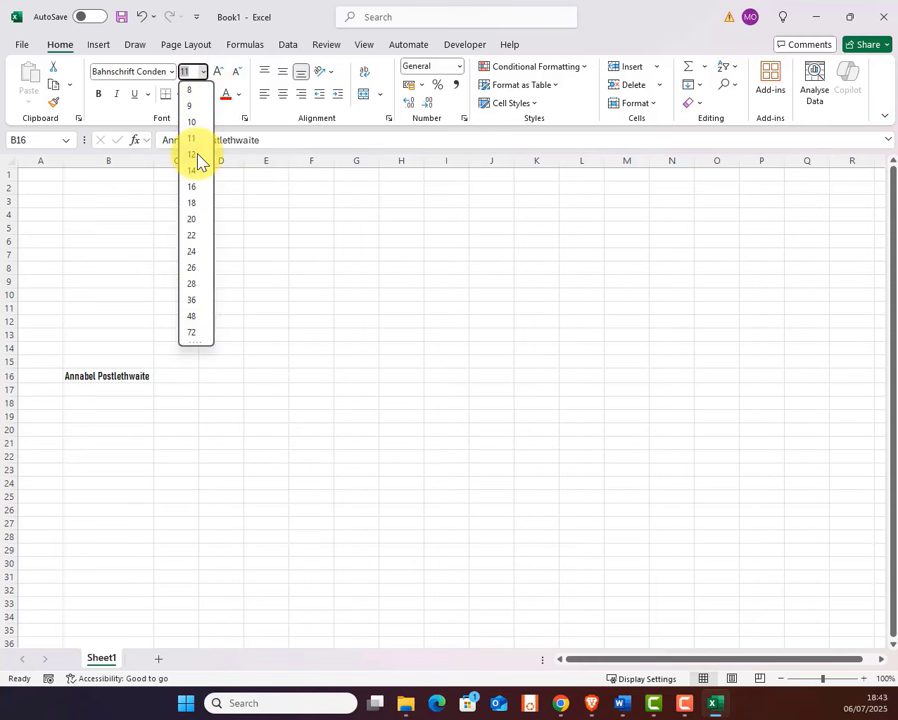
click(196, 155)
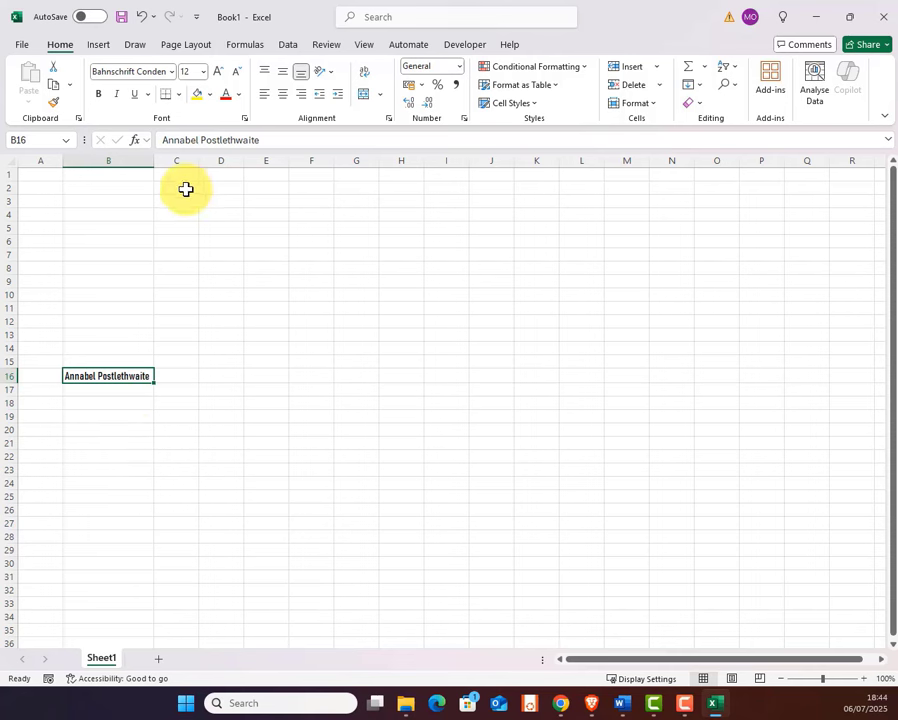
Fill cell B16 with the custom light green #EAF8E4 and record that hex code in cell G16.
click(210, 99)
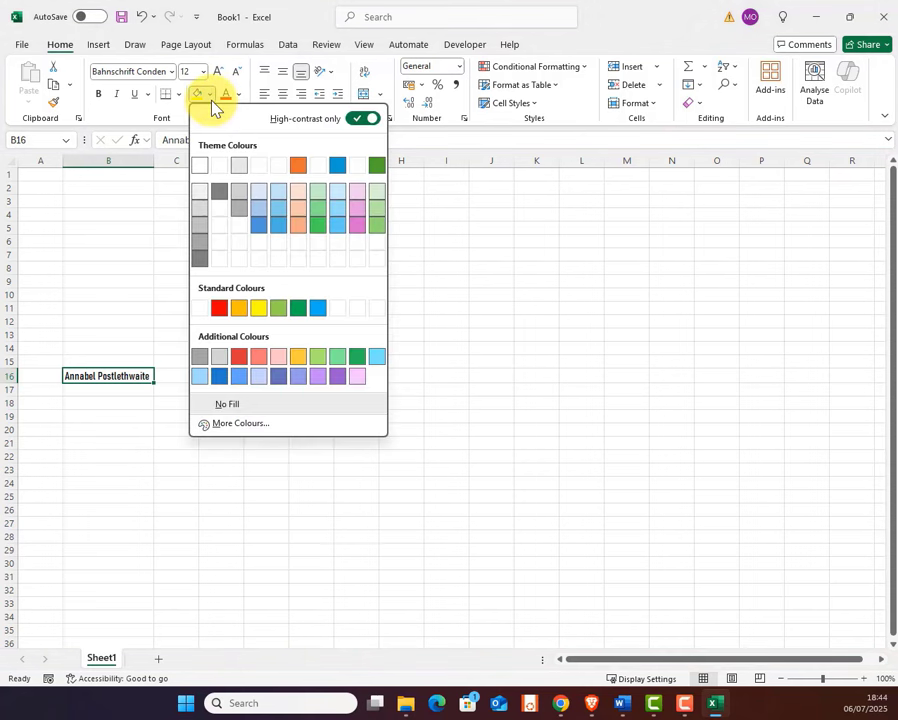
click(380, 200)
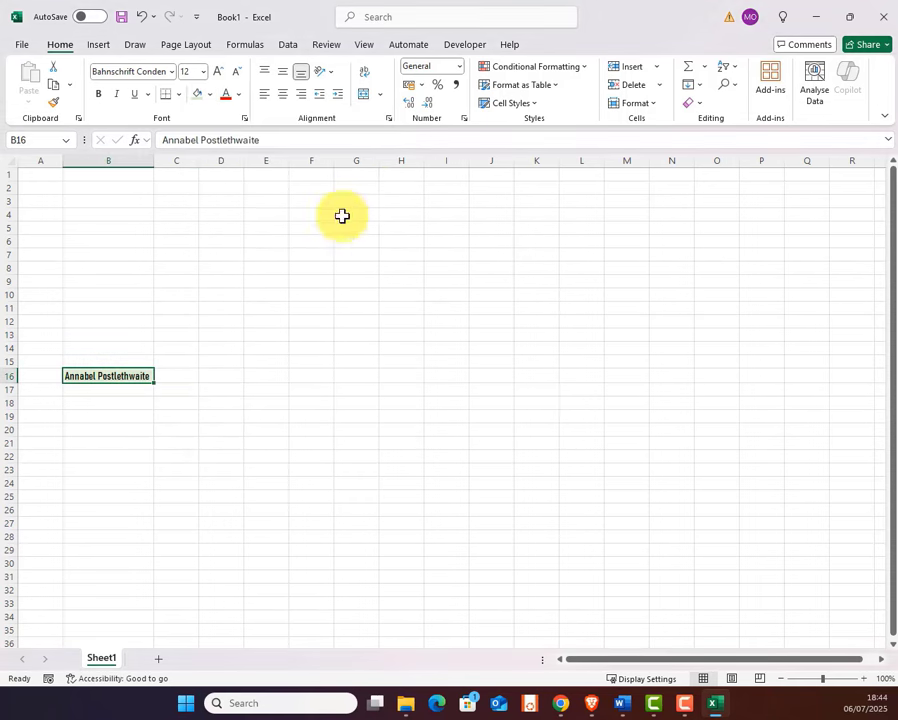
click(209, 94)
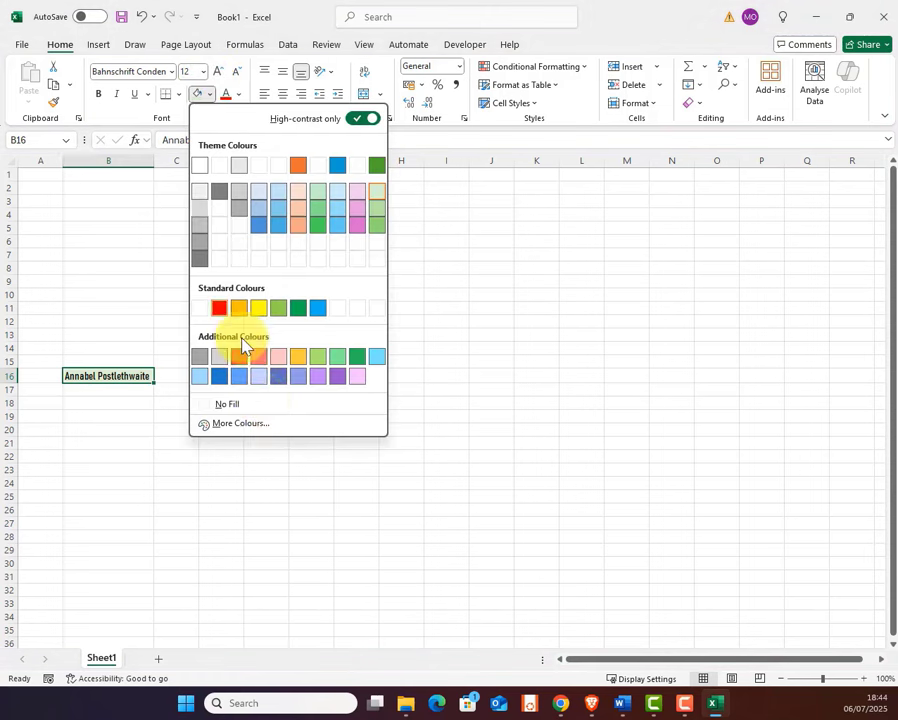
click(260, 432)
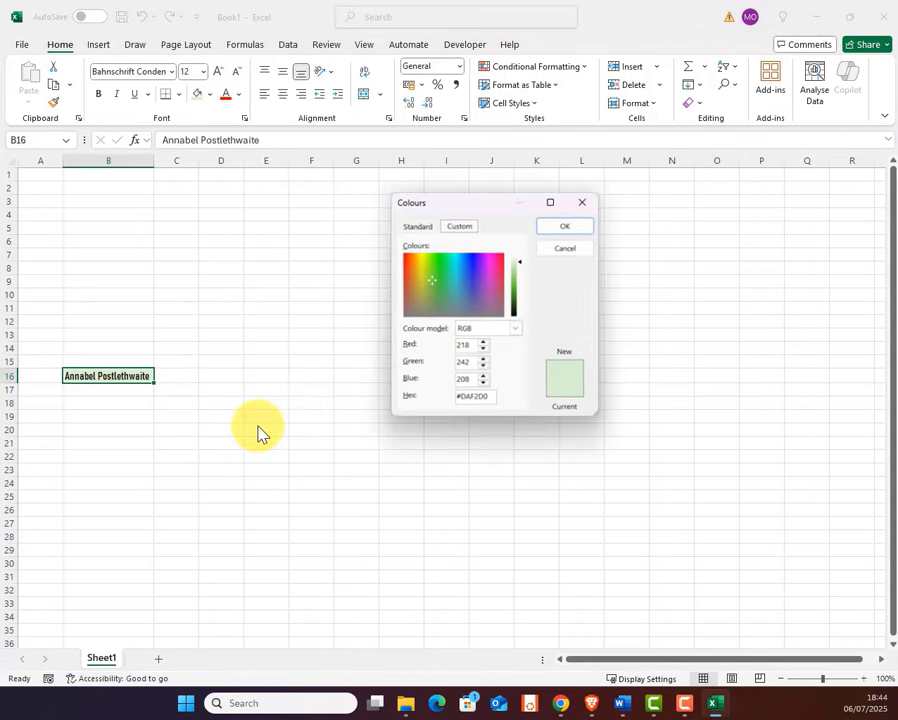
click(522, 268)
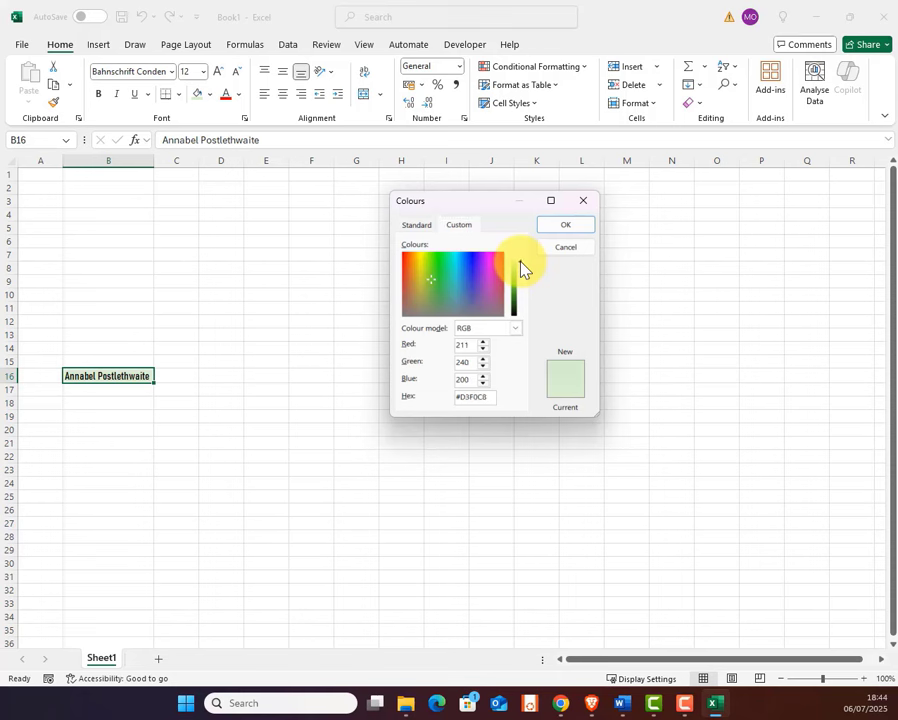
drag(520, 268, 520, 257)
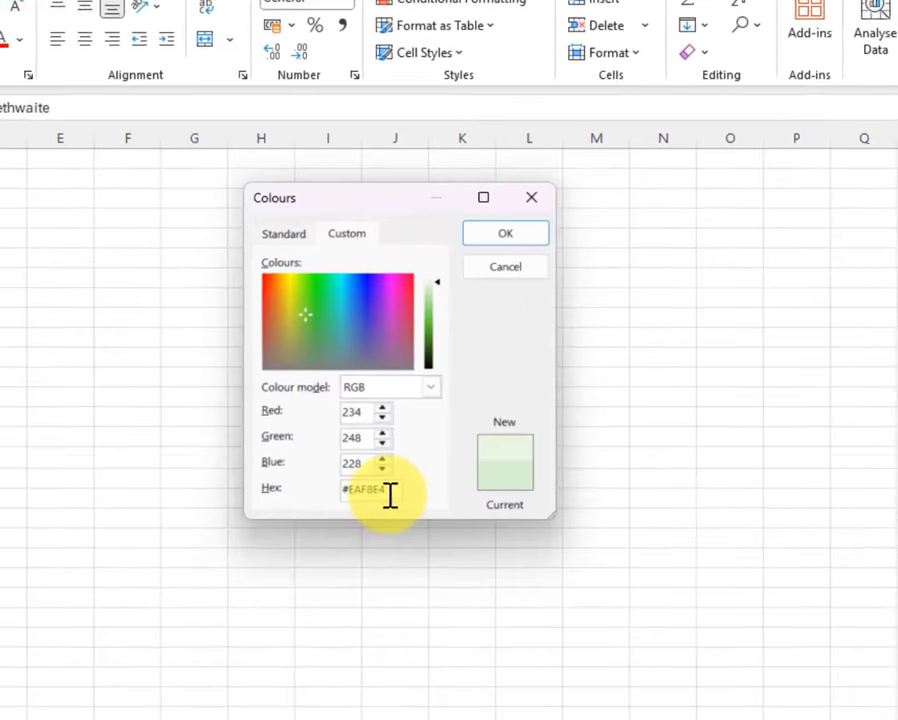
click(488, 398)
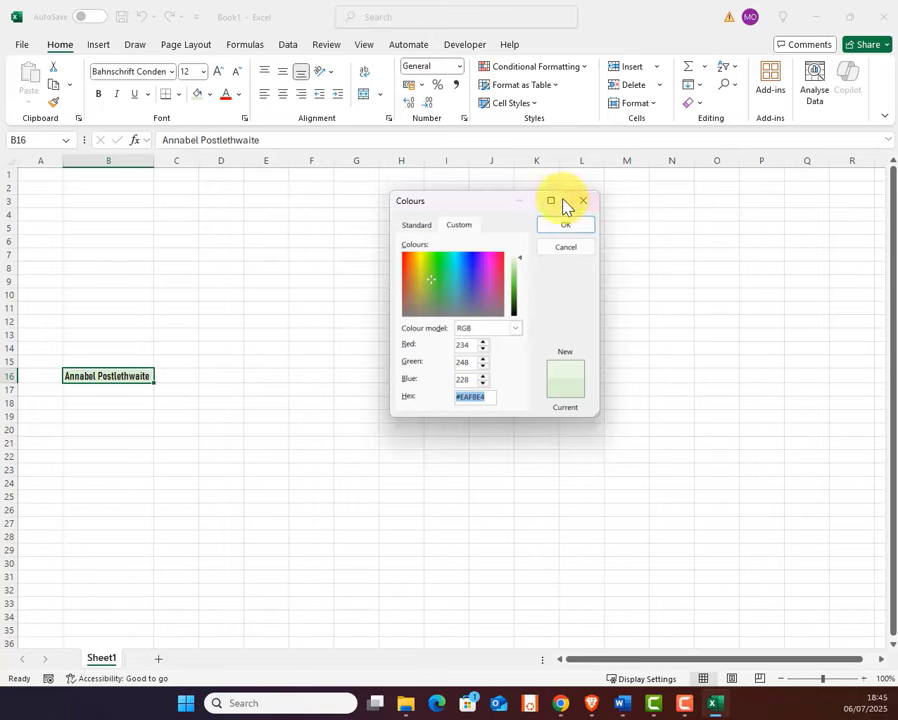
click(565, 234)
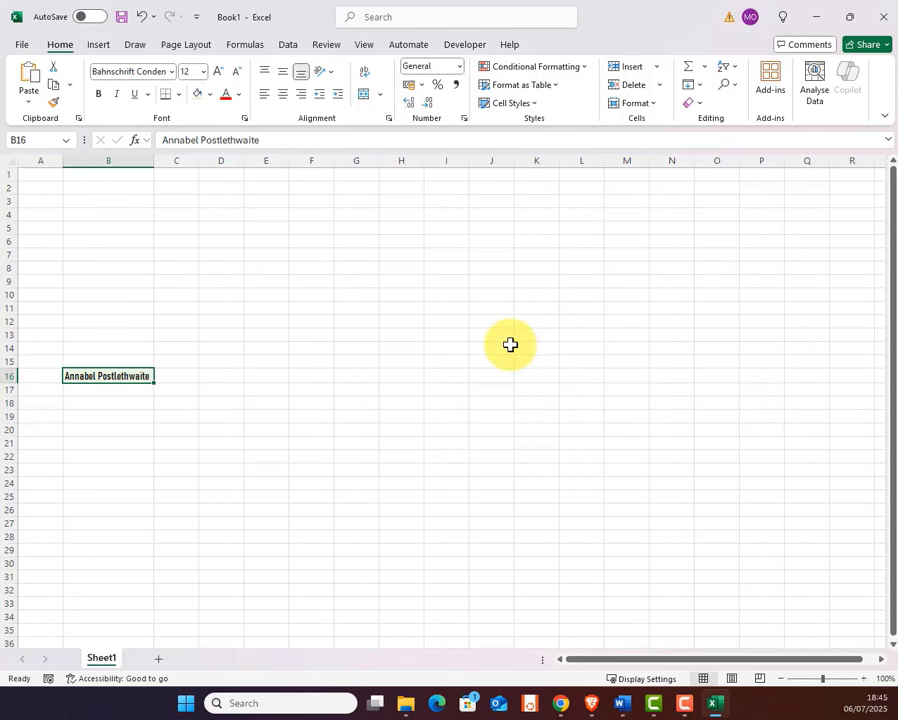
click(368, 379)
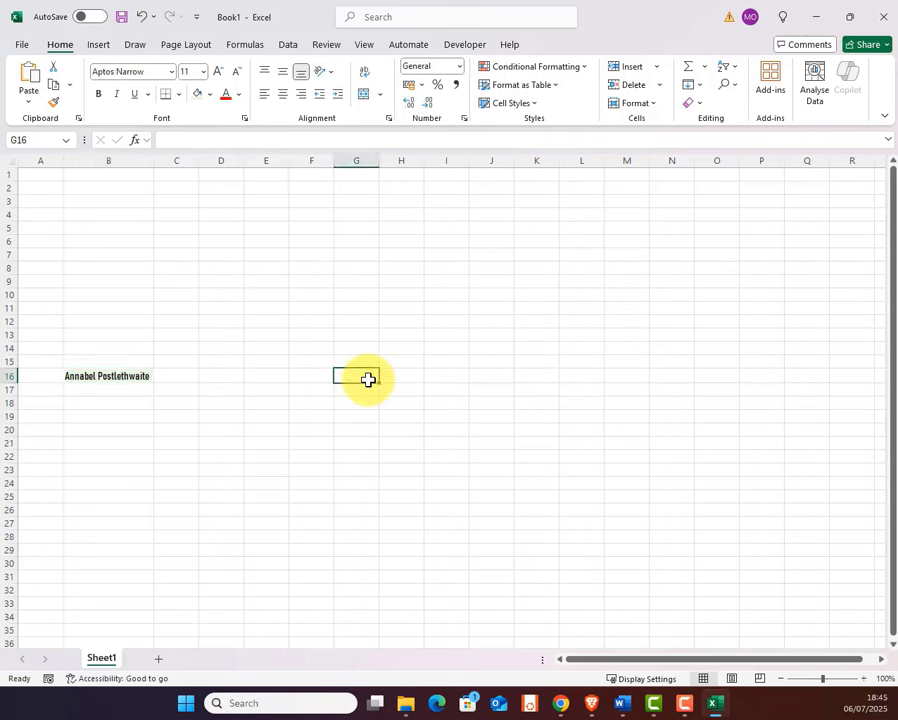
text(#EAF8E4)
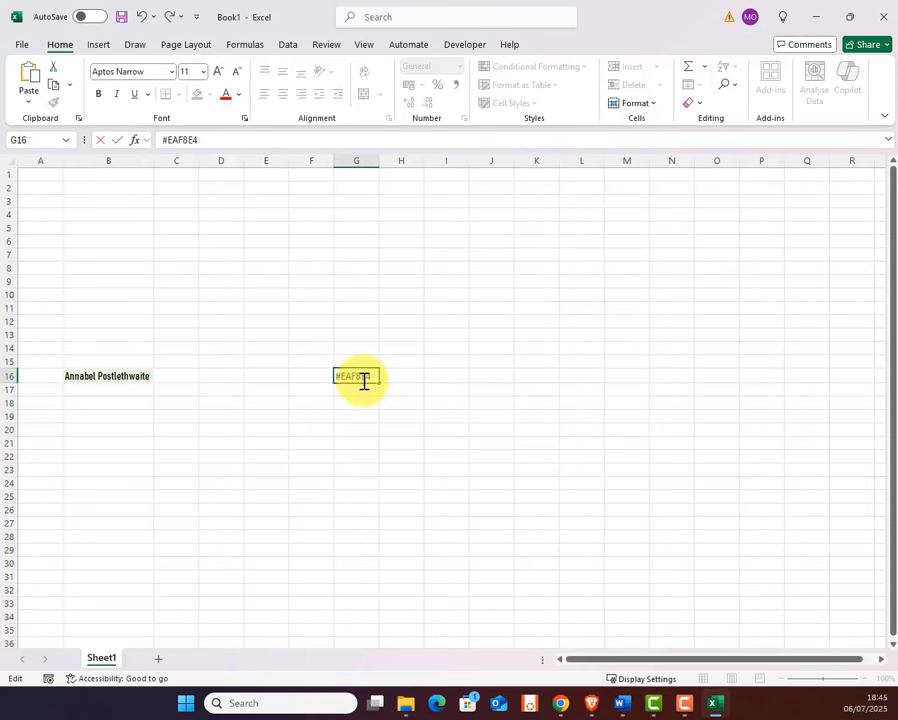
Enter the person's birth and death years in cell B17 as a hyphenated range and centre the entry.
click(115, 377)
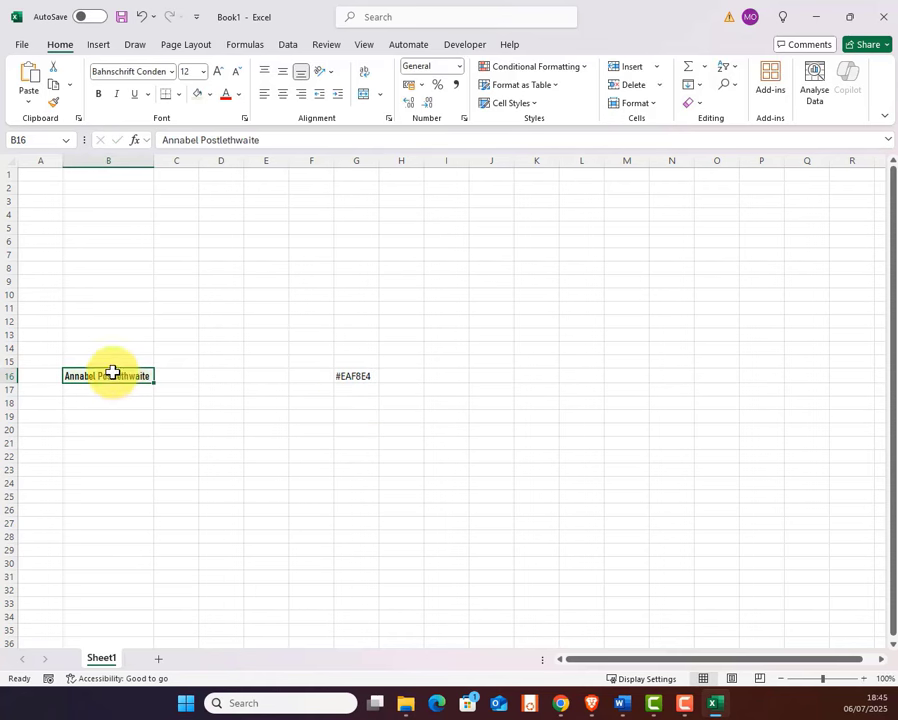
click(112, 392)
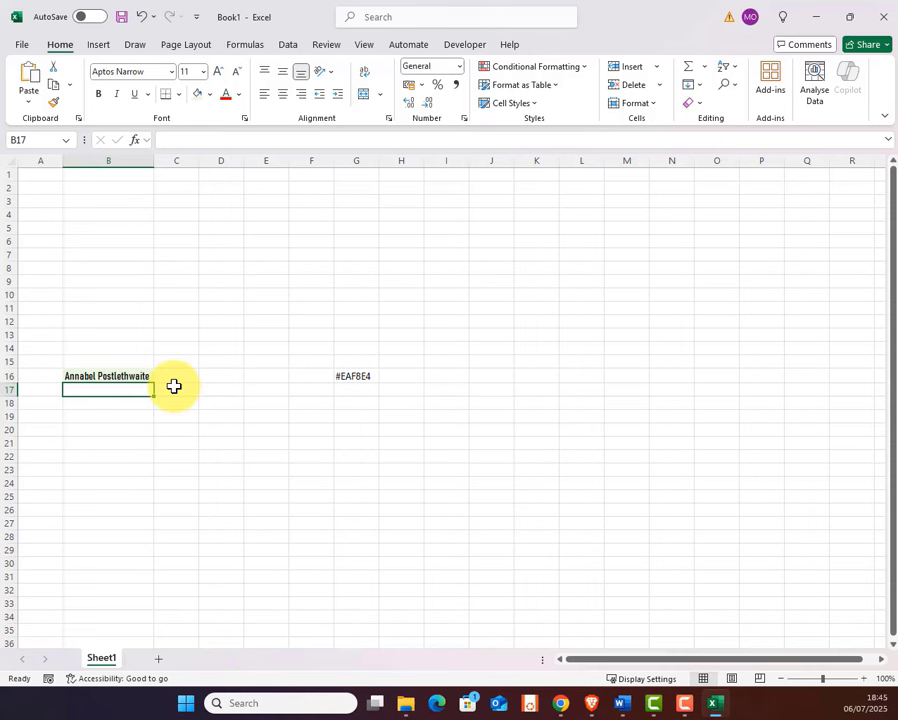
text(1901)
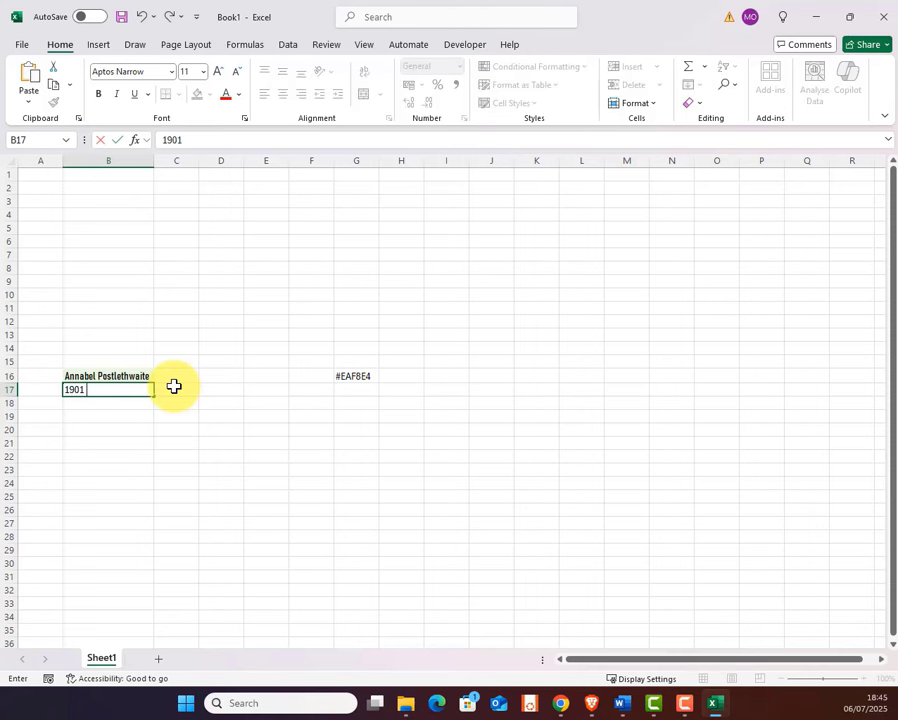
text( - 1999)
key(ctrl+Return)
click(283, 94)
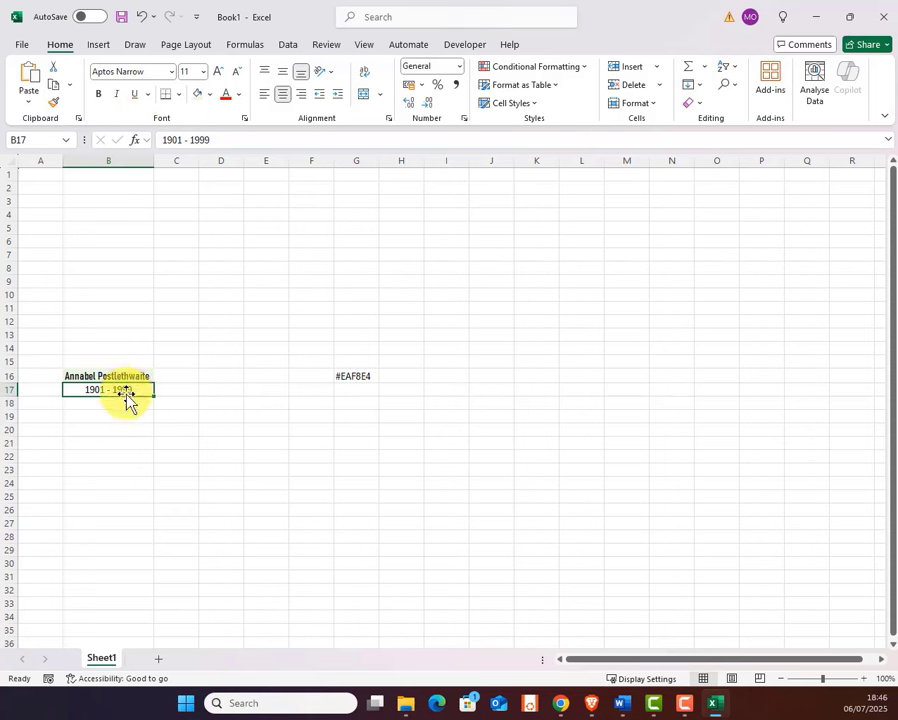
Set the font of the years in cell B17 to Bahnschrift Light Condensed.
click(171, 73)
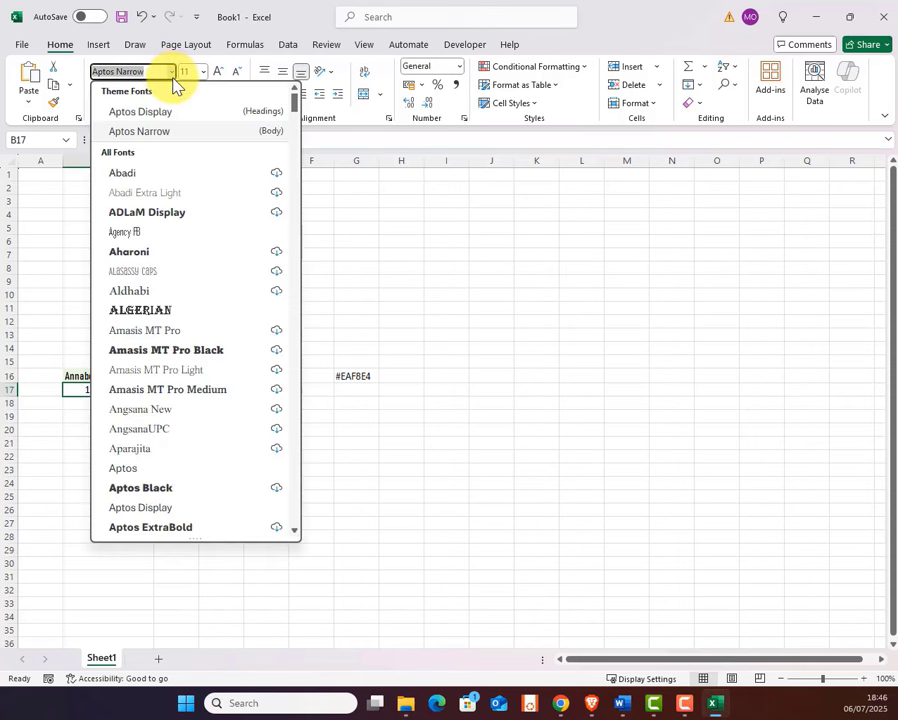
text(Bahnschrift)
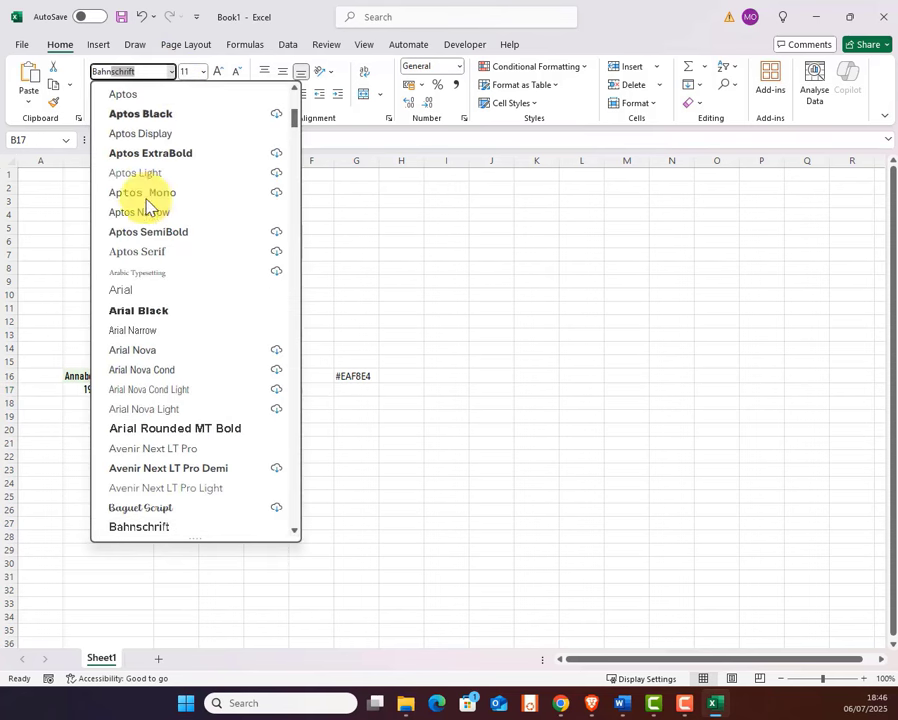
click(295, 532)
click(295, 532)
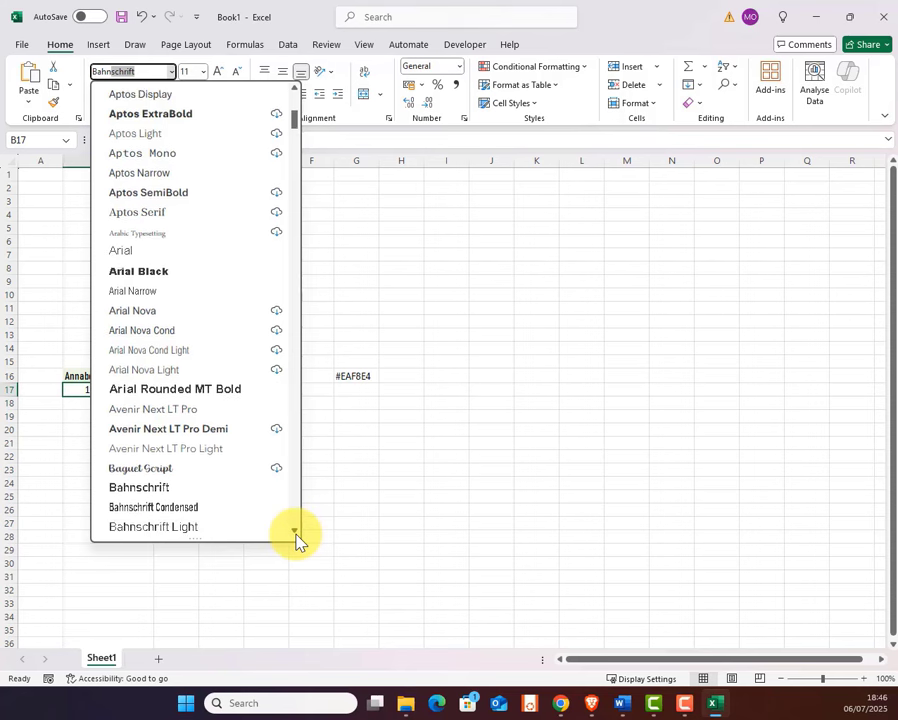
click(295, 532)
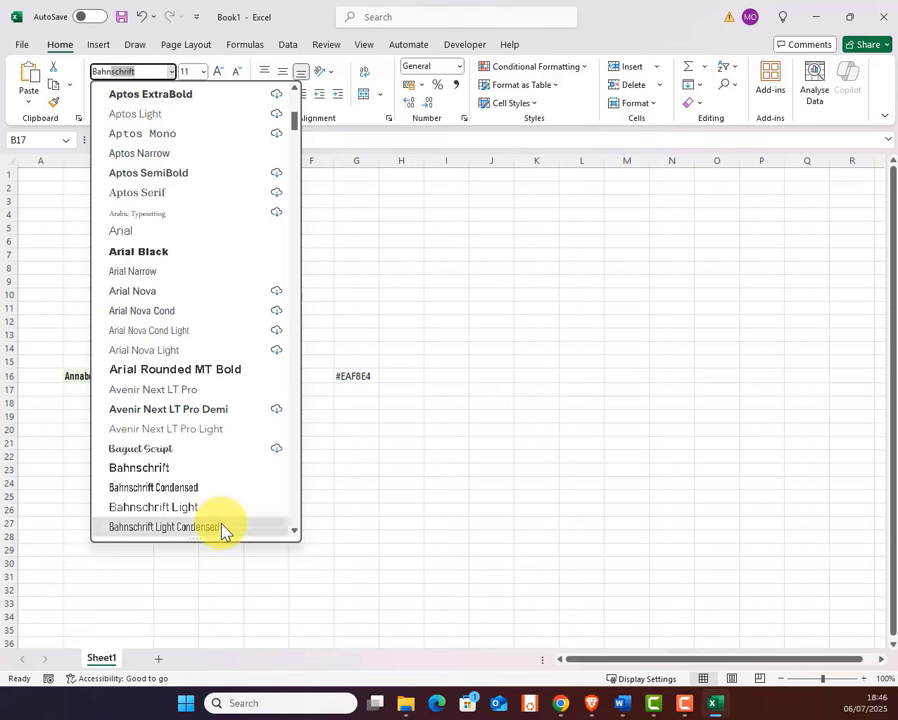
click(222, 527)
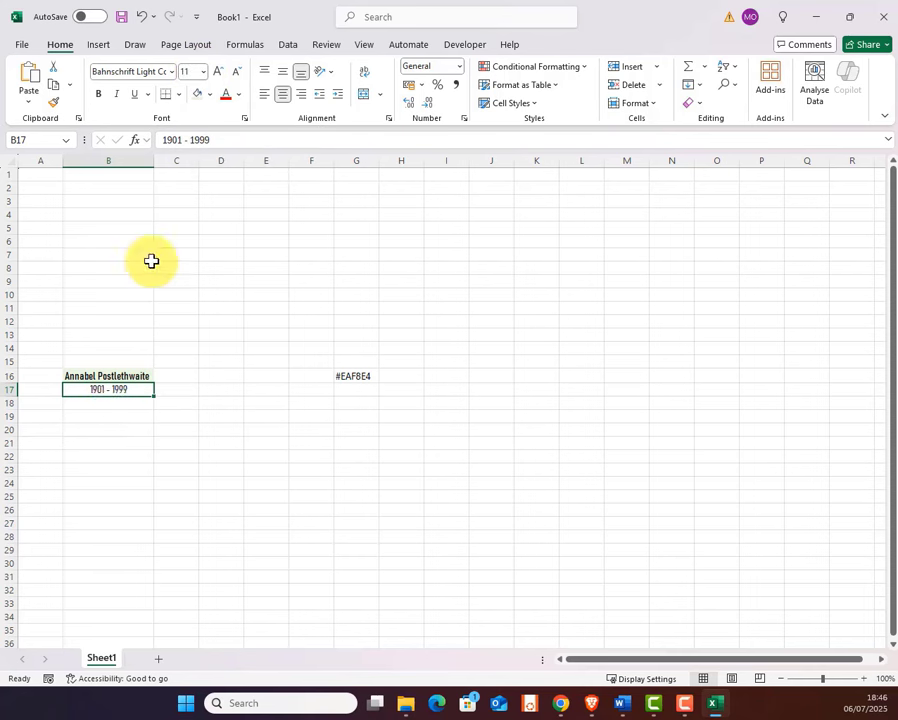
Fill cell B17 with the custom light grey #F0F0F0 and record that hex code in cell G17.
click(210, 97)
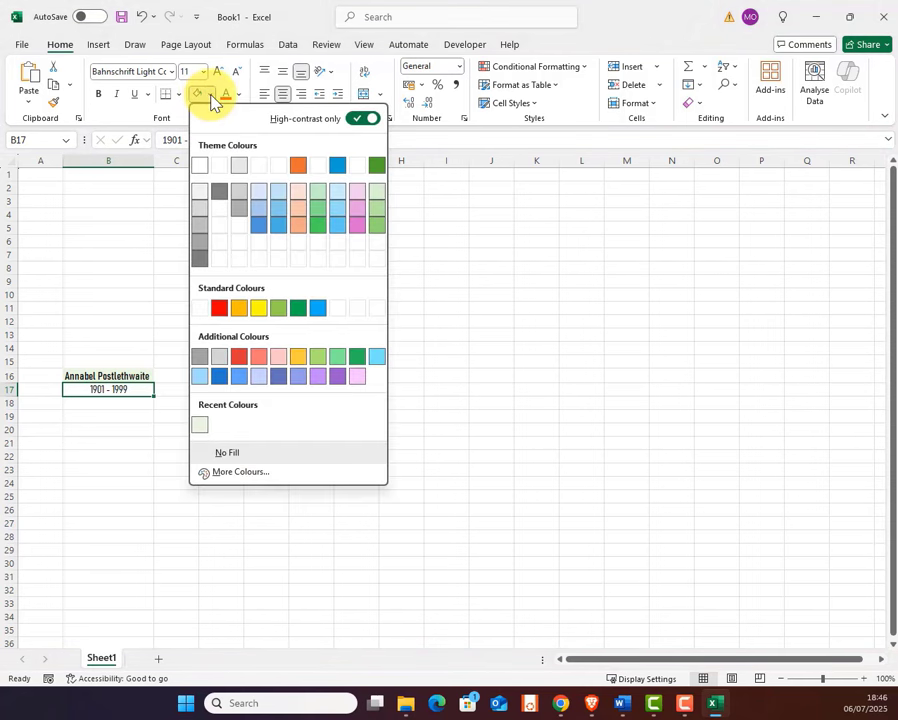
click(241, 168)
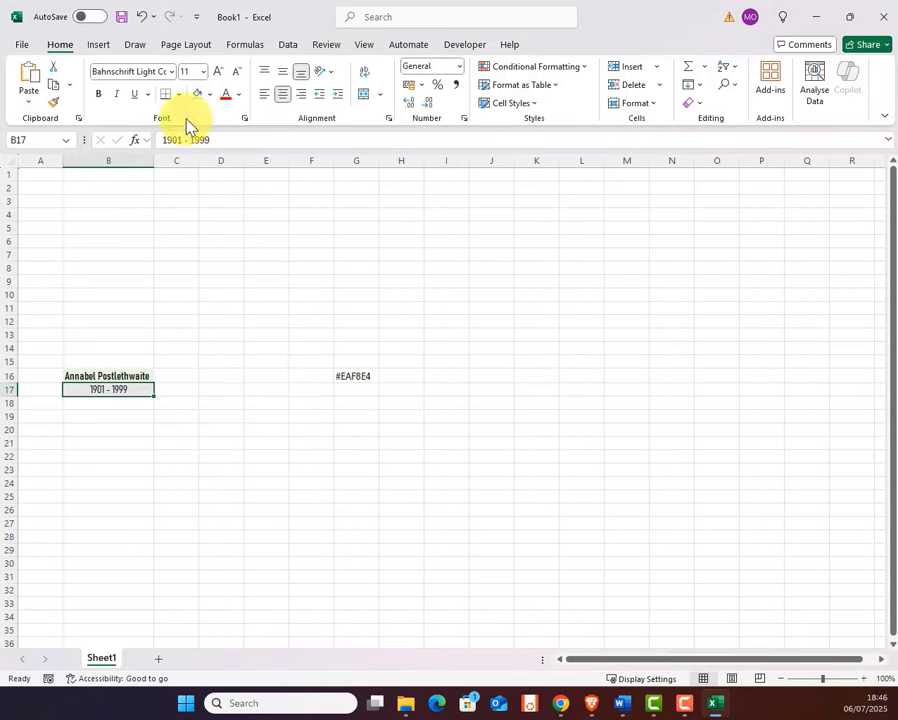
click(210, 98)
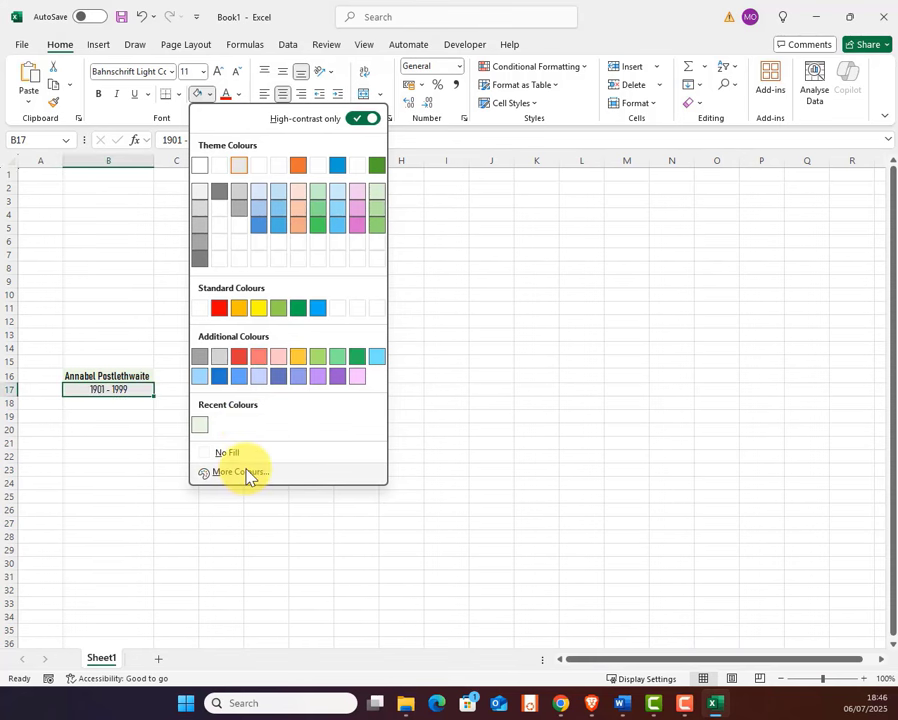
click(246, 472)
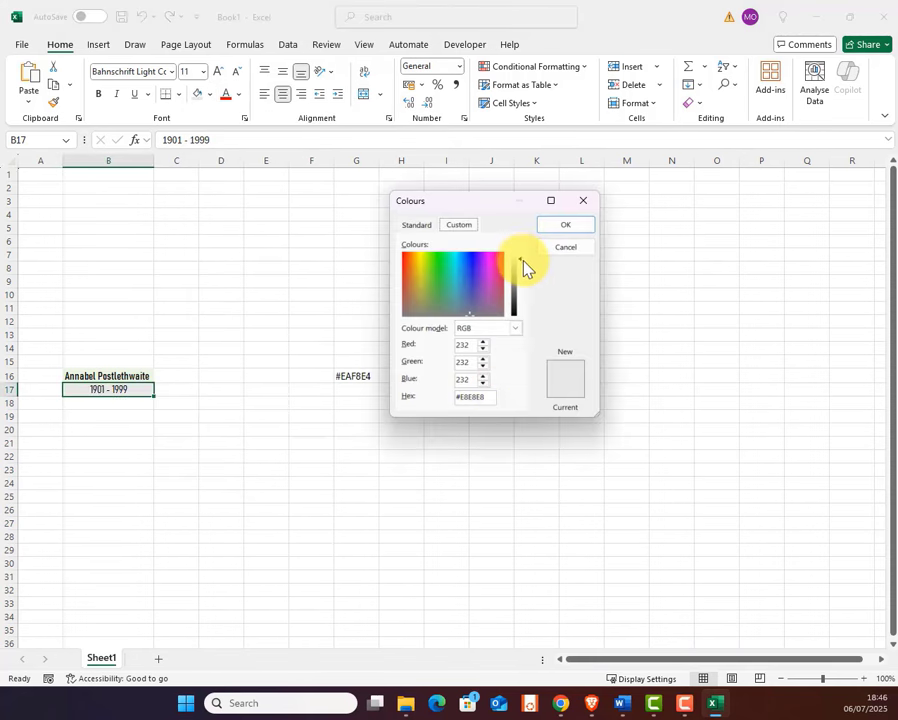
click(521, 265)
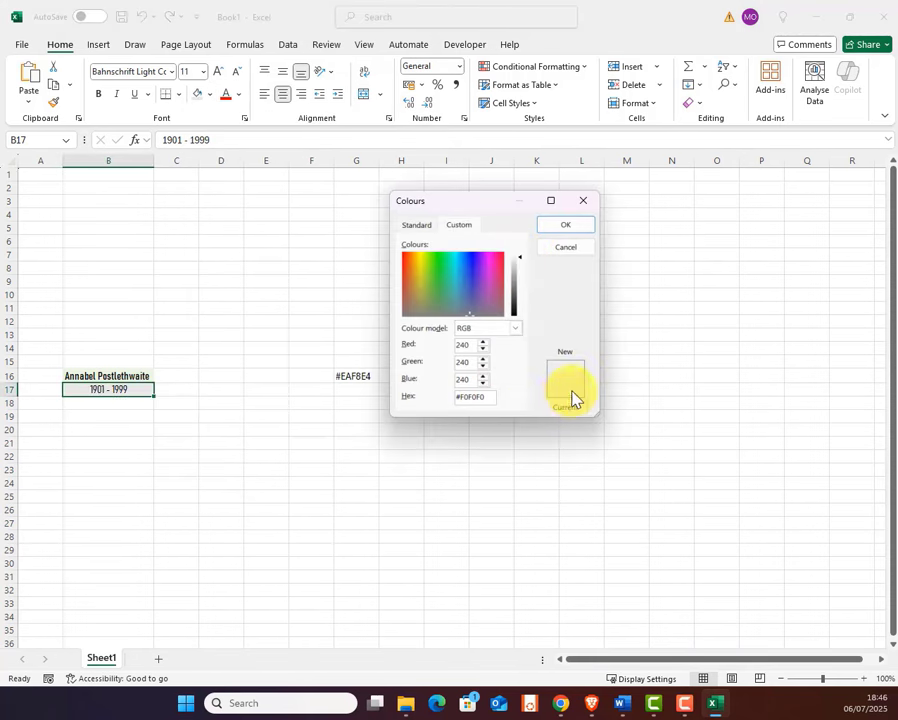
double_click(482, 397)
drag(485, 400, 446, 410)
key(ctrl+c)
click(574, 233)
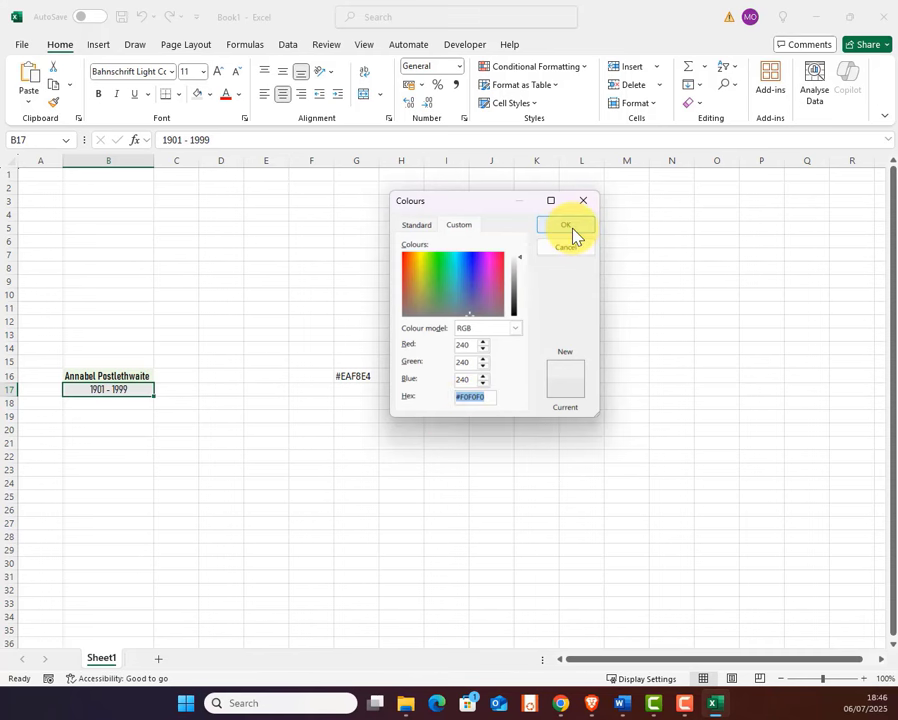
click(372, 390)
key(ctrl+v)
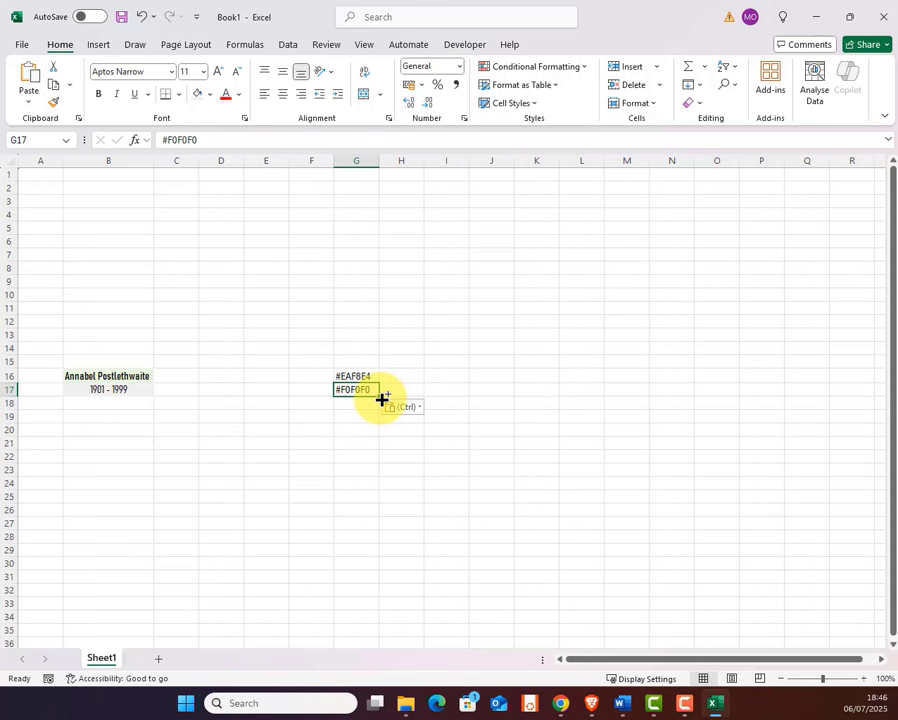
Apply outside borders around the name and years cells B16:B17.
click(134, 377)
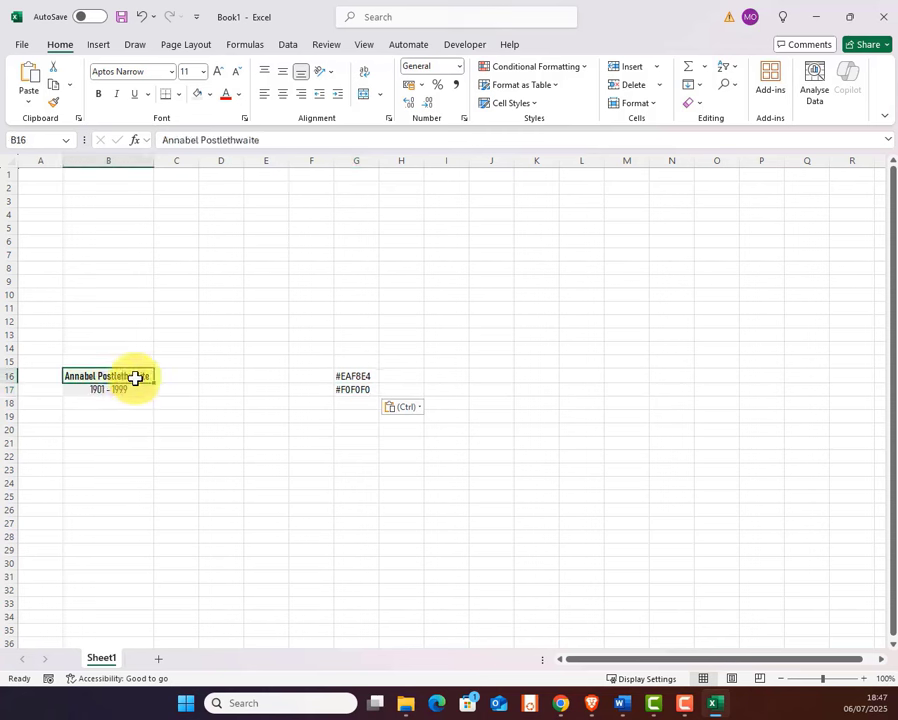
drag(134, 379, 140, 390)
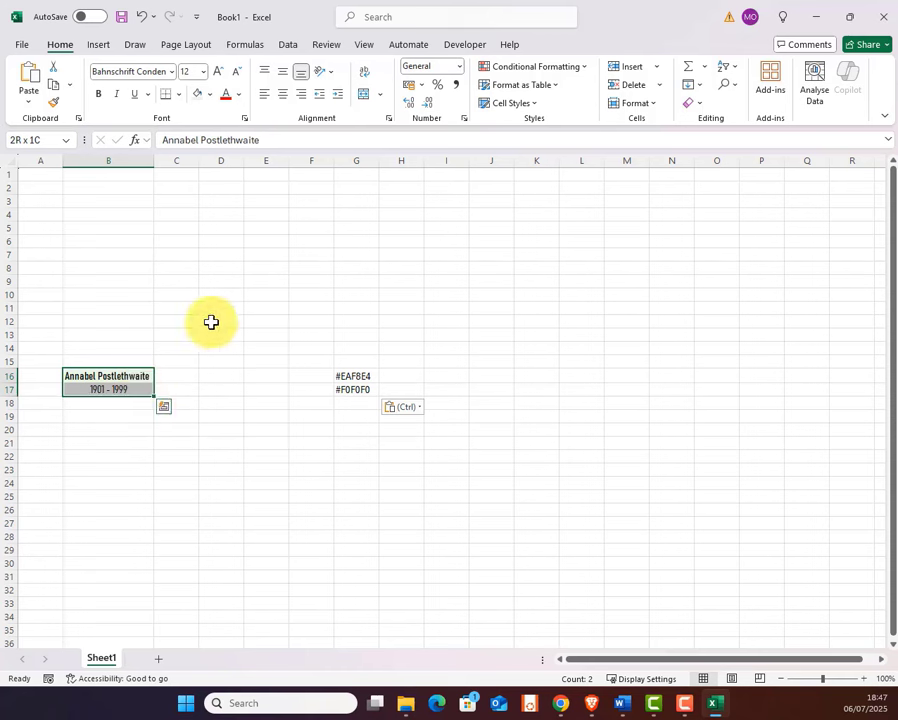
click(180, 95)
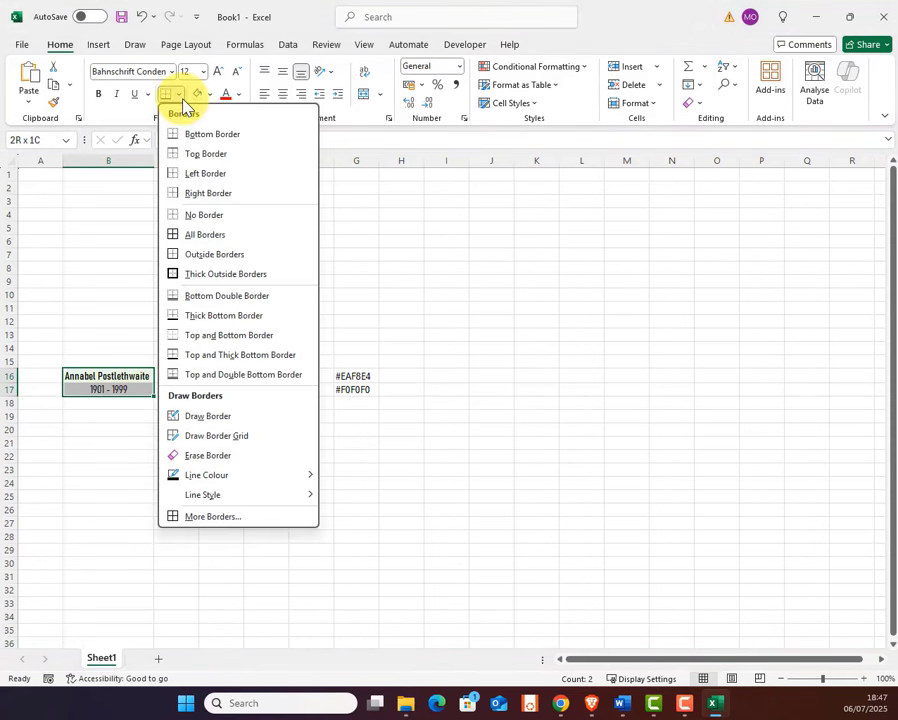
click(205, 262)
click(110, 444)
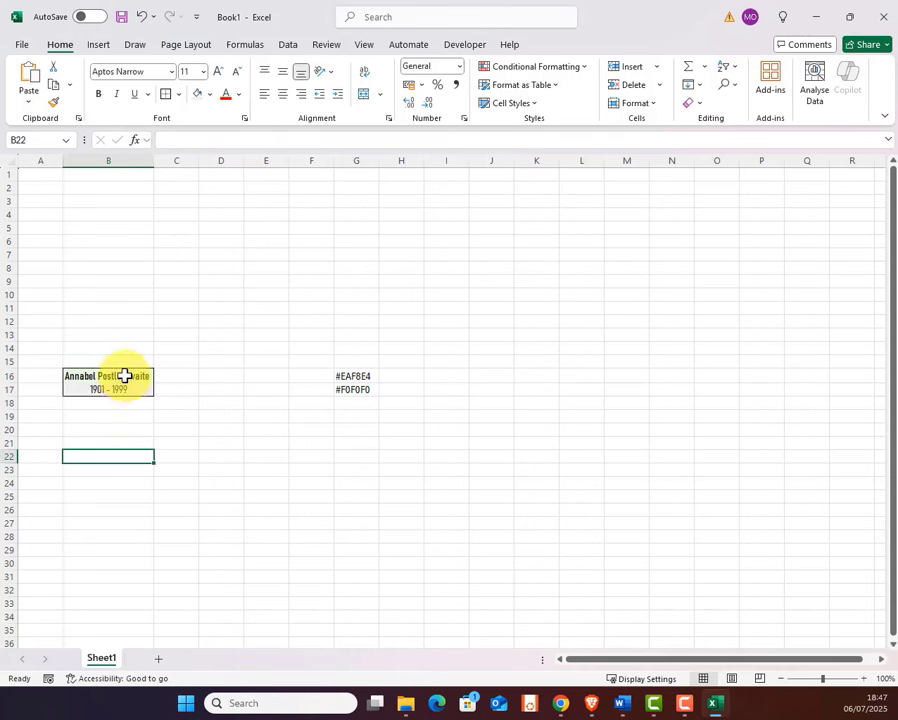
Lengthen the person's name in cell B16 by appending a second surname directly to the end.
click(124, 374)
click(126, 392)
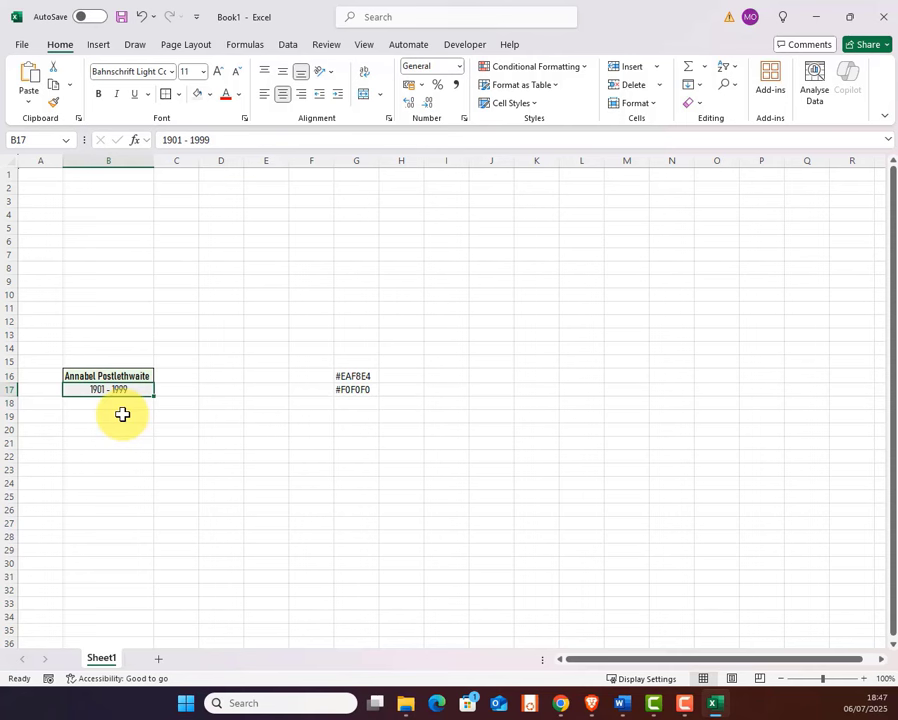
click(134, 376)
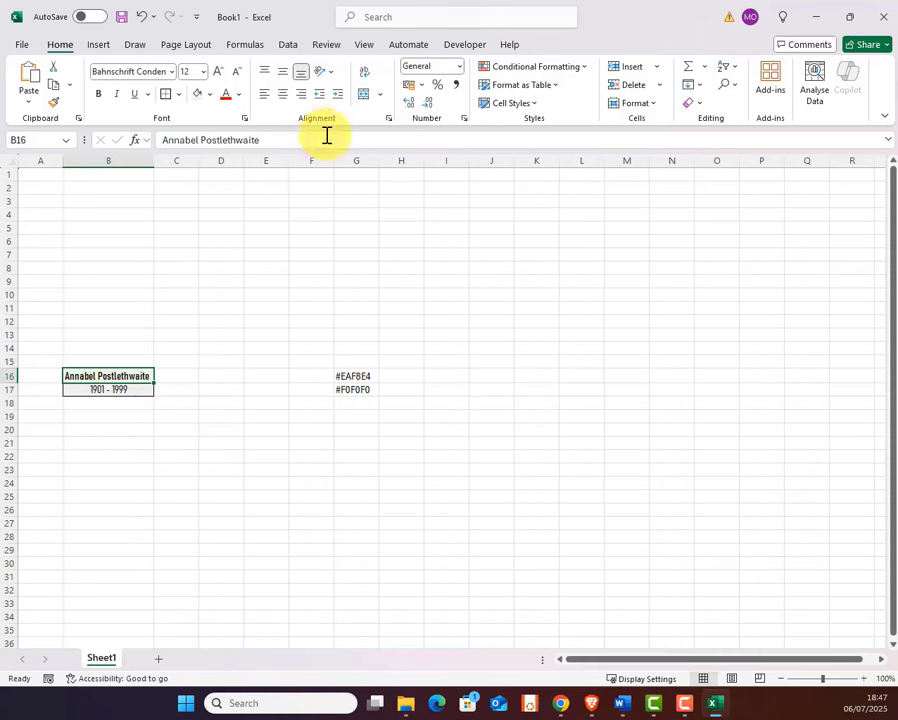
click(514, 138)
text(higgin)
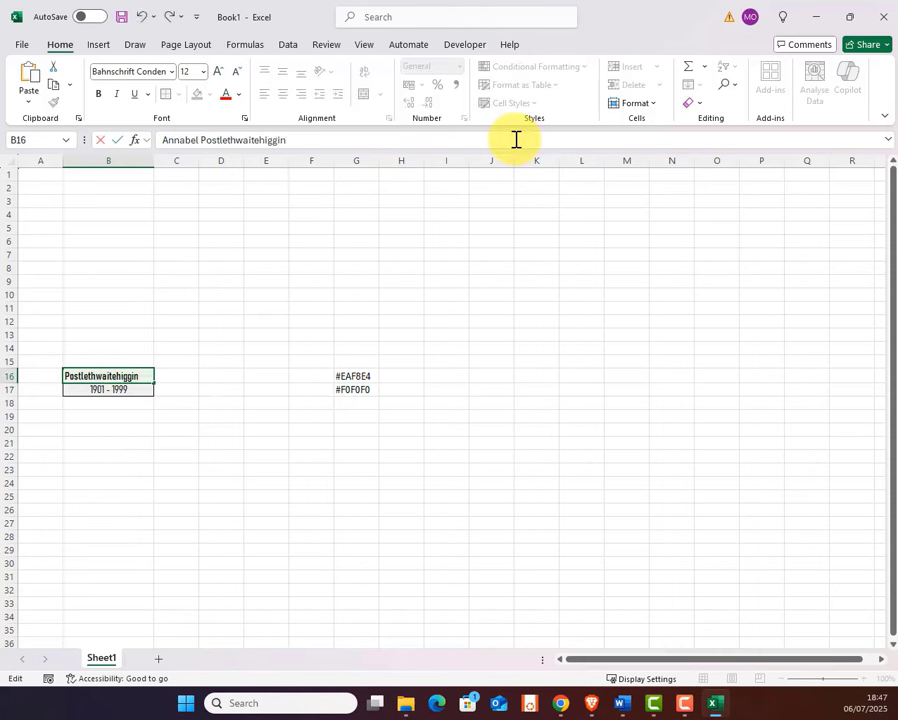
text(botham)
key(Return)
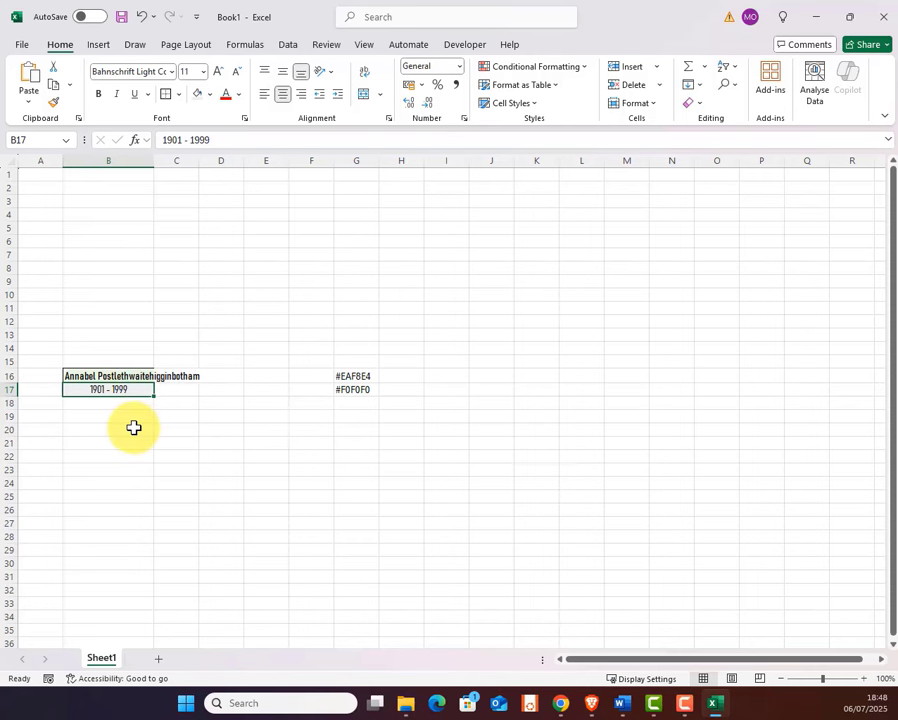
Enter a single space in cells C16 and C17 so that long text in column B cannot overflow.
click(168, 376)
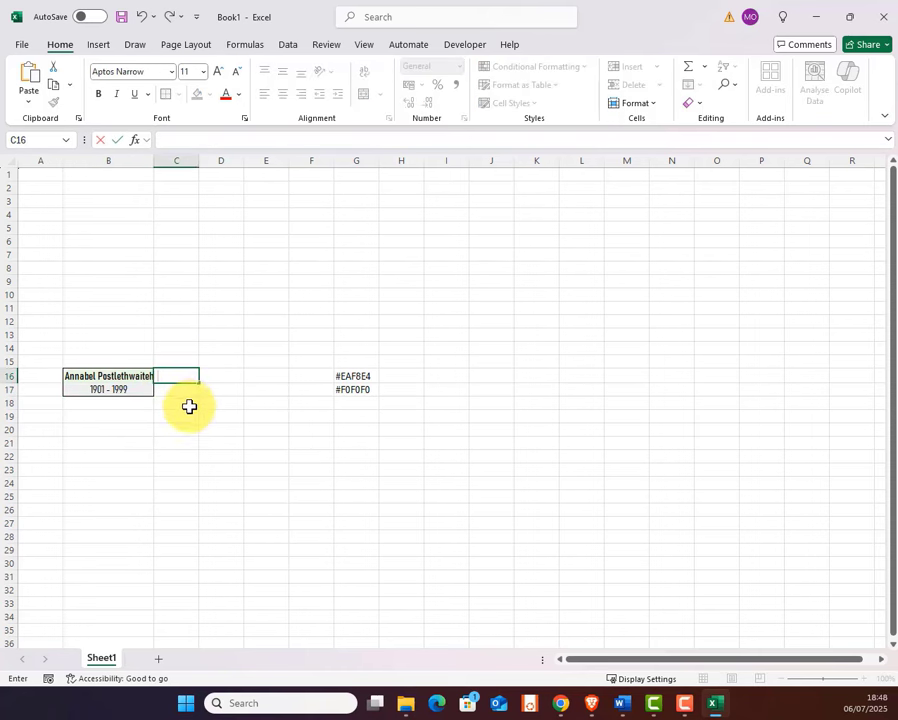
key(Tab)
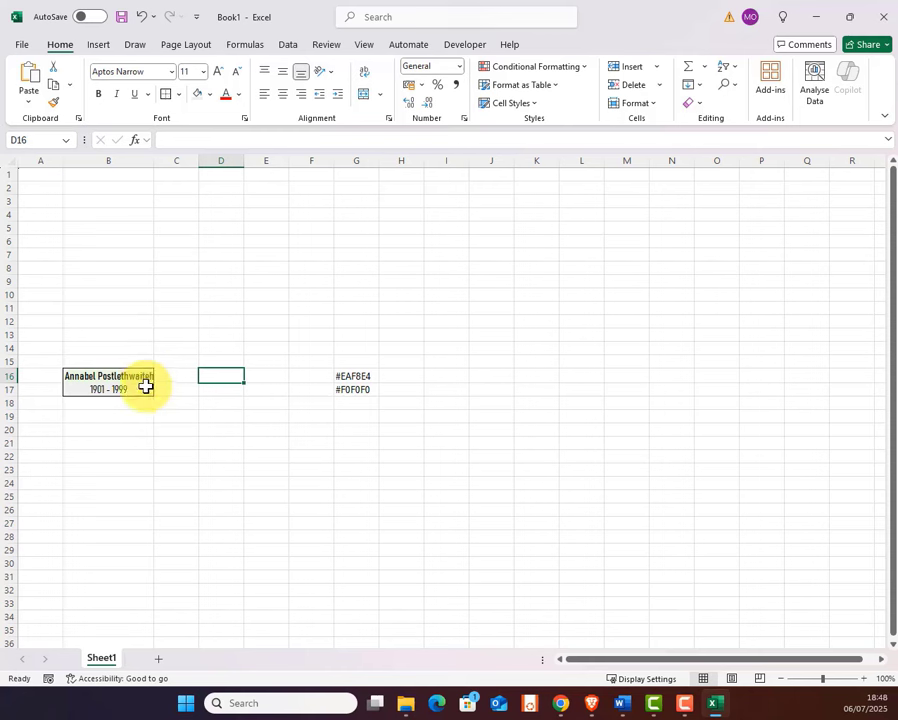
click(160, 394)
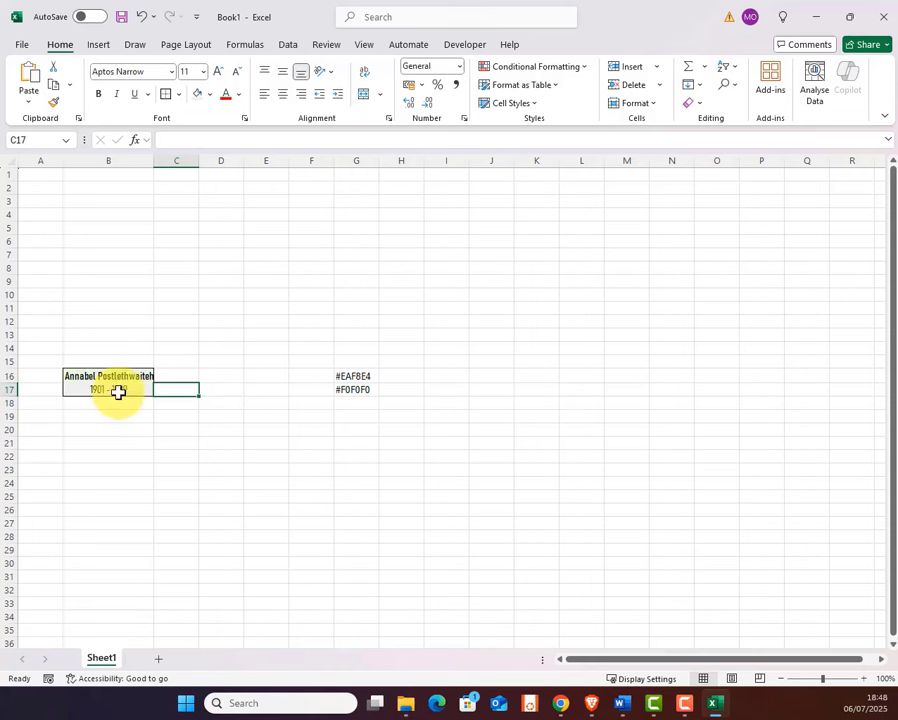
double_click(180, 392)
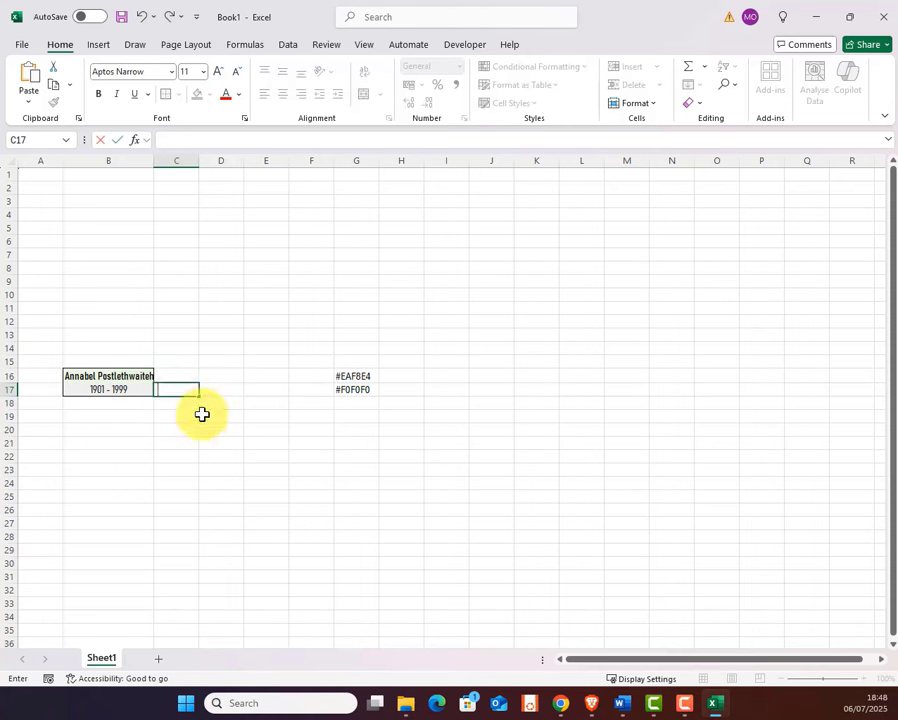
click(228, 392)
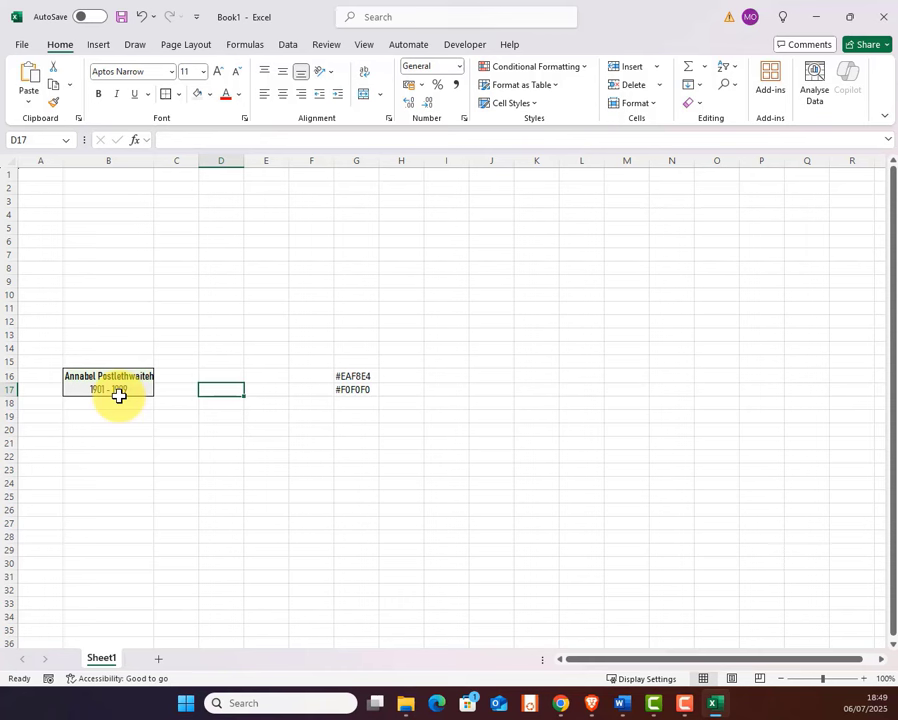
click(118, 375)
click(115, 392)
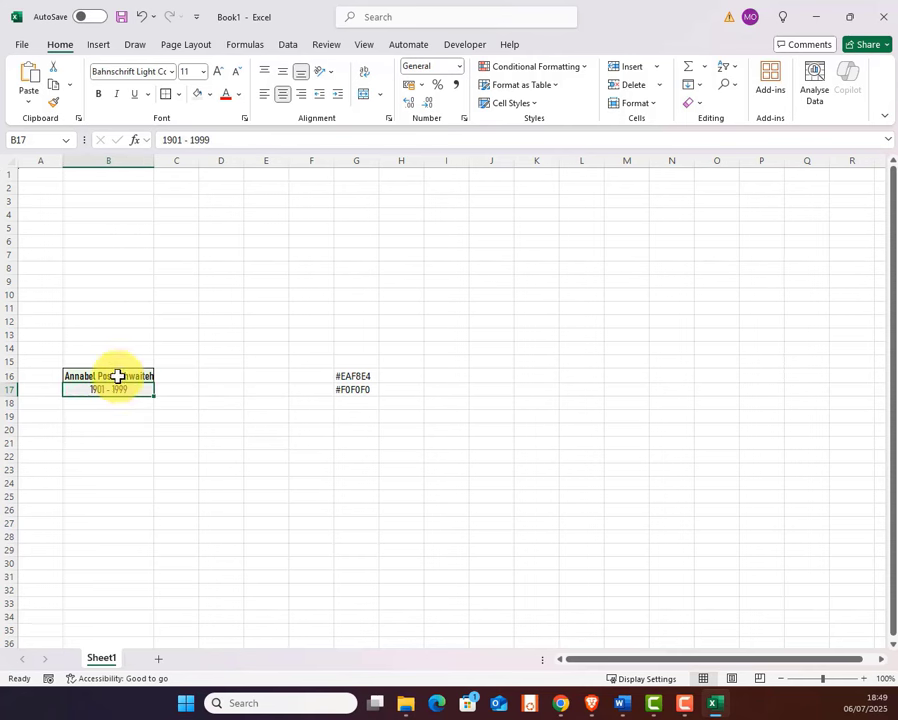
click(173, 377)
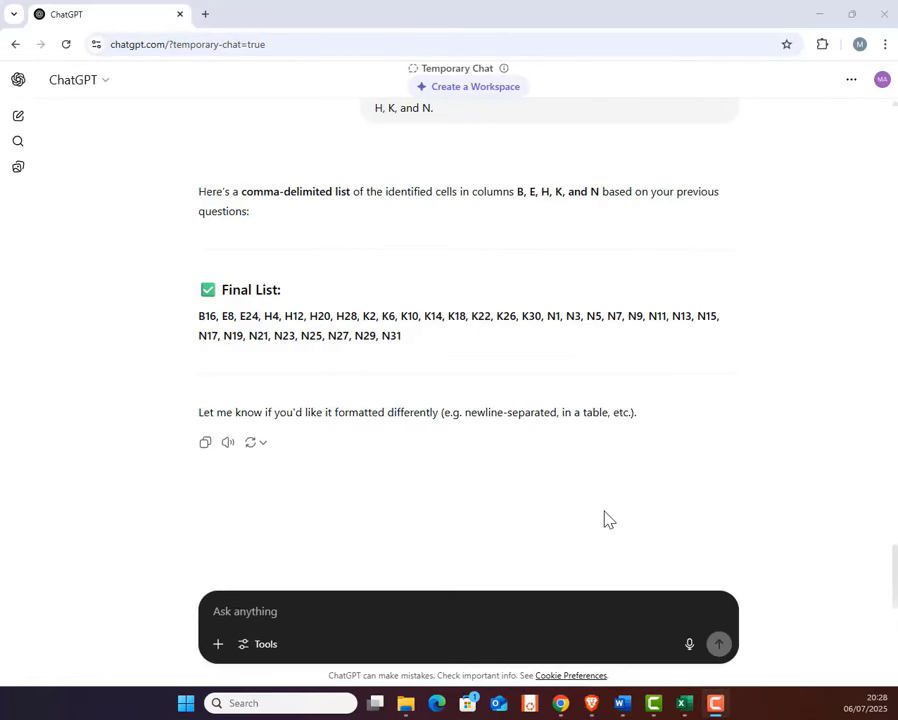
In ChatGPT, begin a prompt with "I want an Excel VBA macro named "FormatNameBoxes"." and a separate paragraph "The macro operates on:".
scroll(605, 519, down, 1)
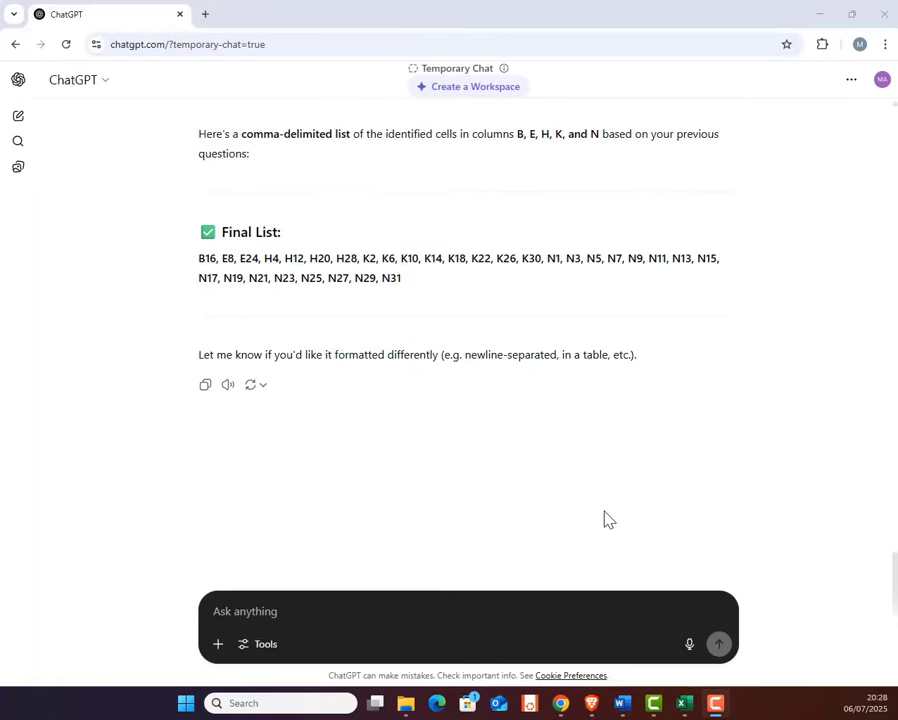
text(I want an Excel VBA )
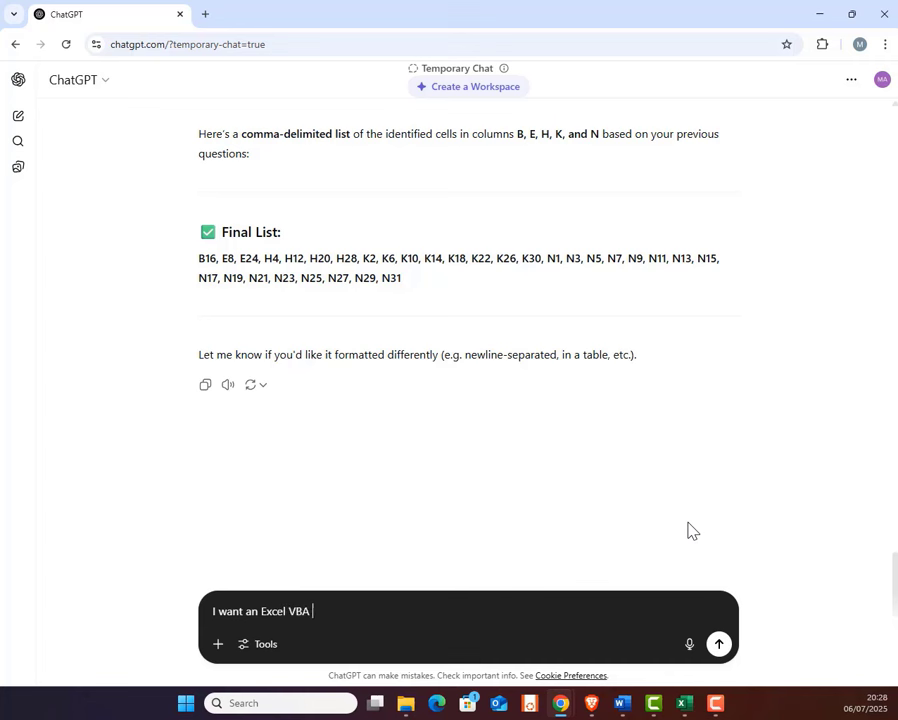
text(macro named "FormatNameBoxes".)
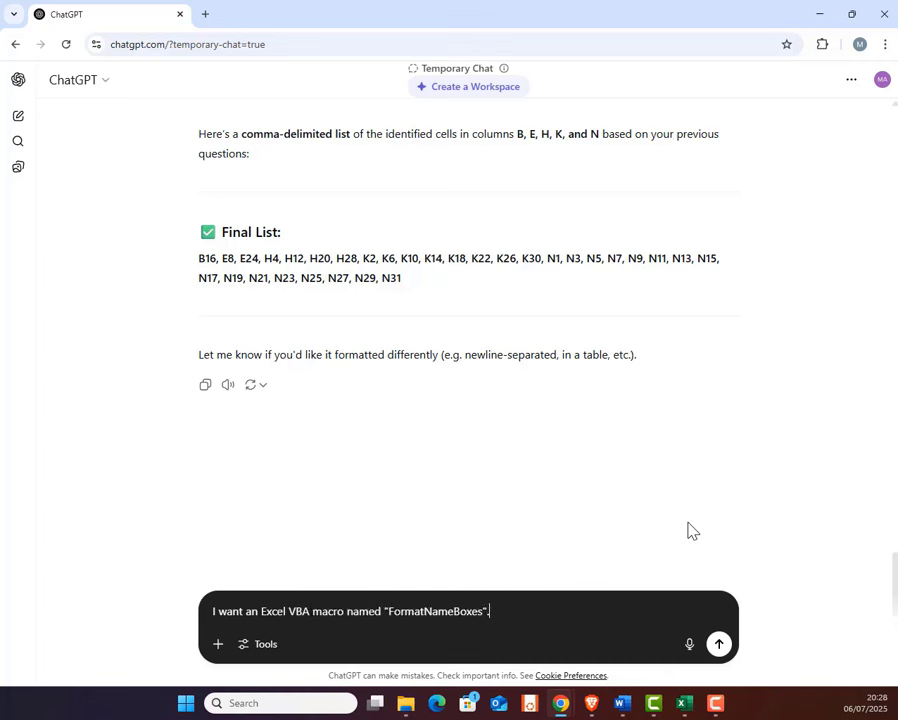
key(shift+Return)
key(shift+Return)
text(The macro o)
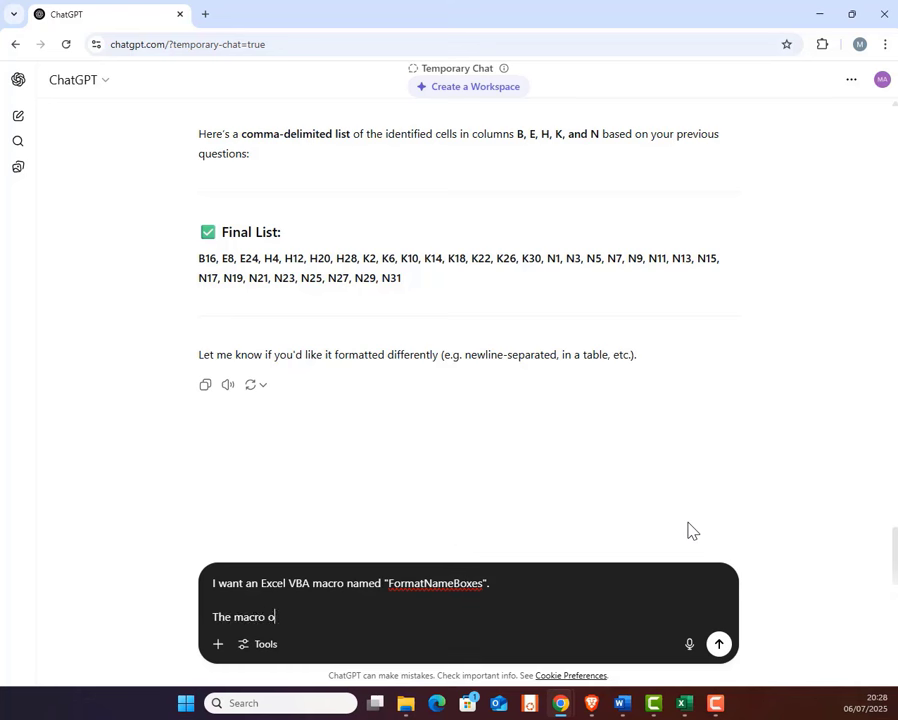
text(perates on:)
Copy the Final List of cells, B16 through N31, into the prompt after "The macro operates on:" and end it with a full stop.
drag(198, 258, 404, 287)
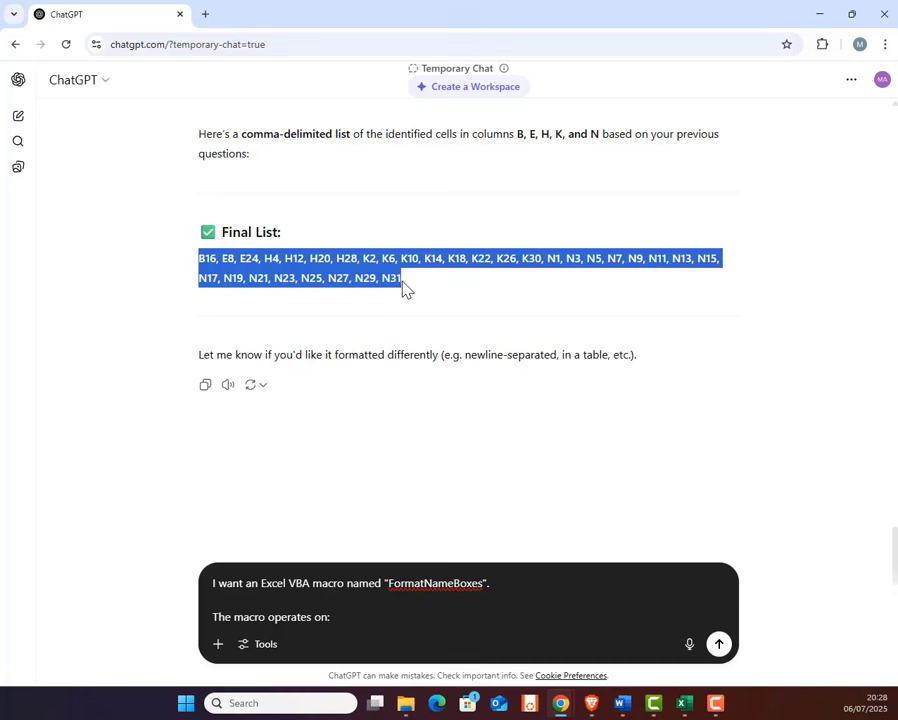
key(ctrl+c)
click(427, 627)
key(ctrl+v)
text(.)
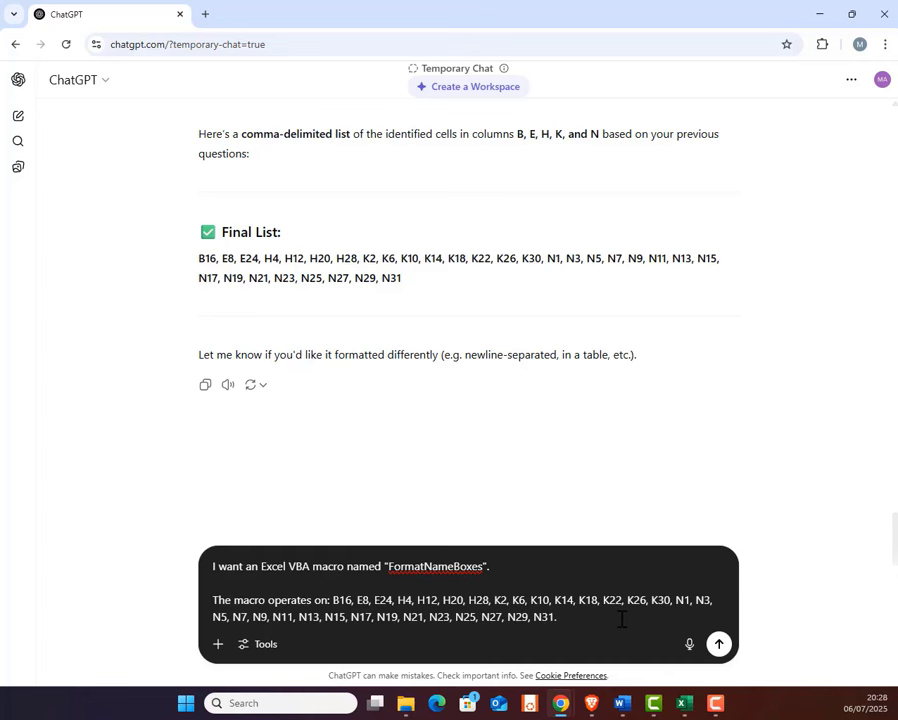
Add an "Apply this formatting:" paragraph with the bullets "* set the font to Bahnschrift Condensed" and "* set the font size to 12".
key(shift+Return)
key(shift+Return)
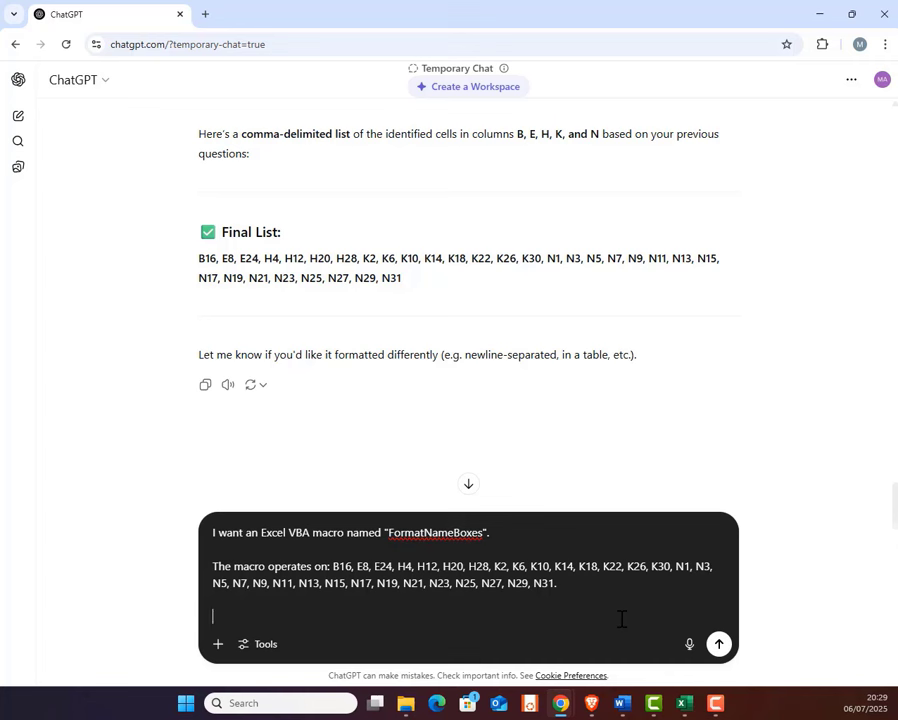
text(Apply this formatting:)
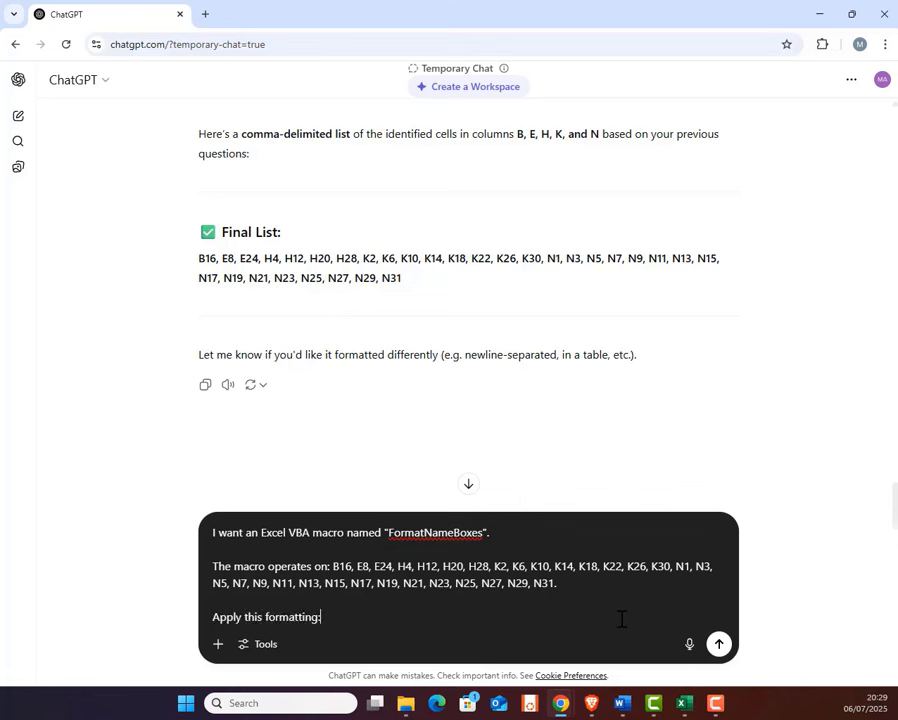
key(shift+Return)
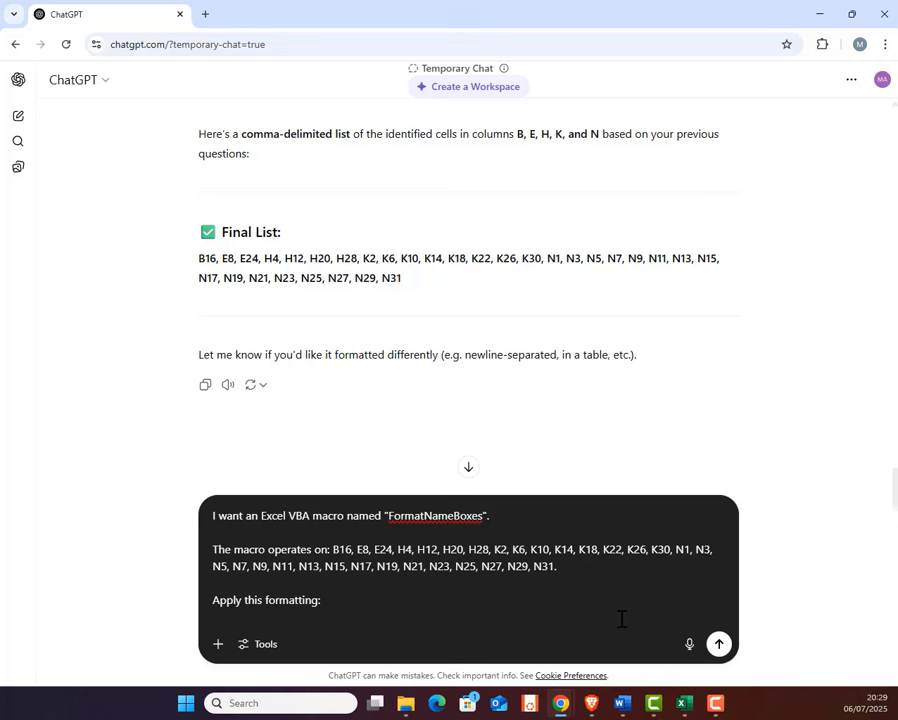
text(* set the font to Bahns)
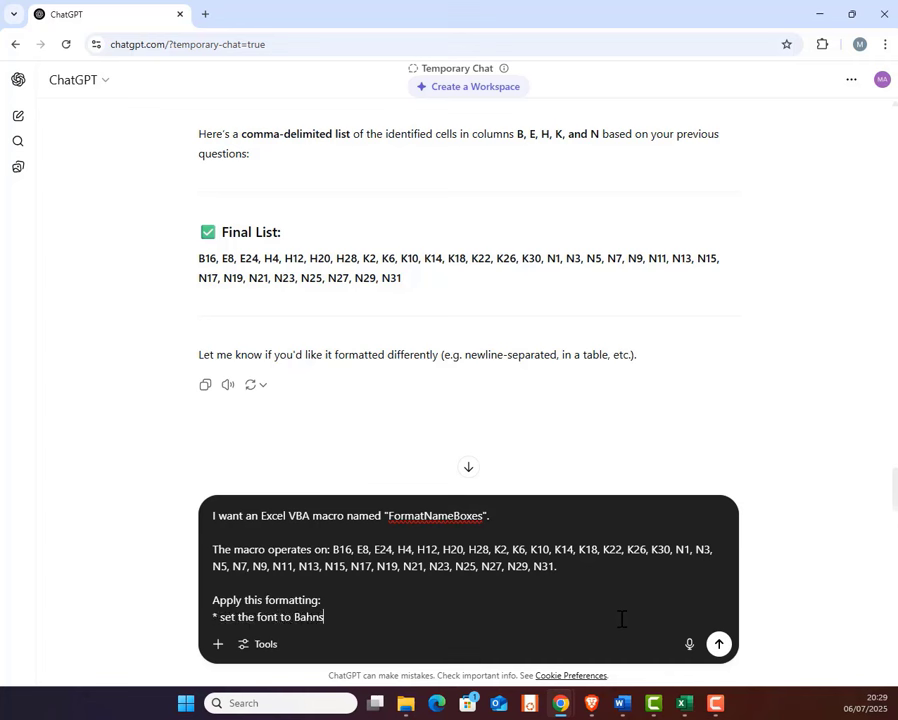
text(chrift Condensed)
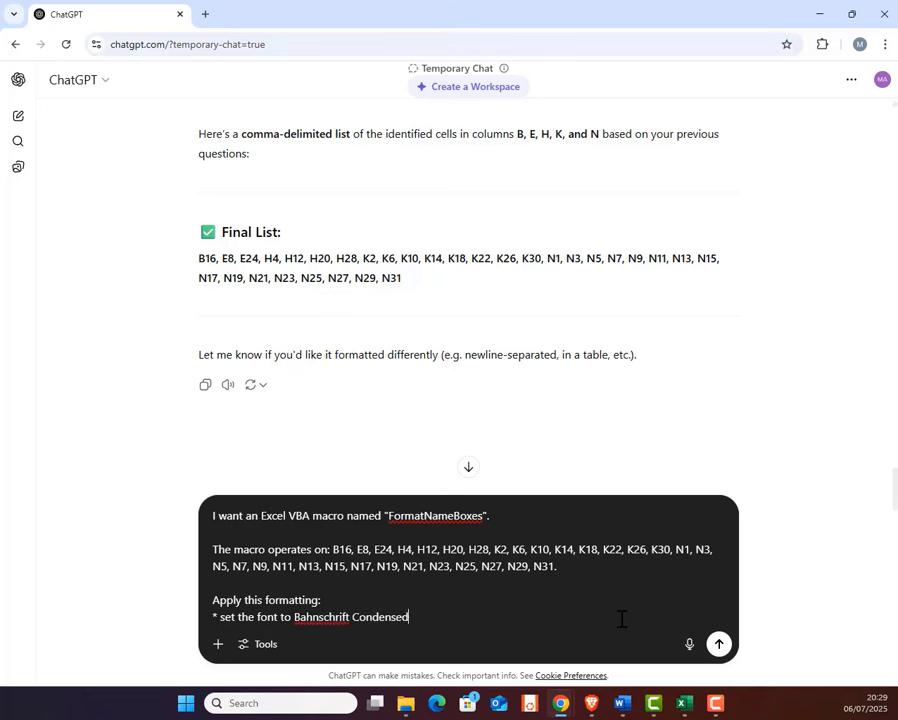
key(shift+Return)
text(* set the font si)
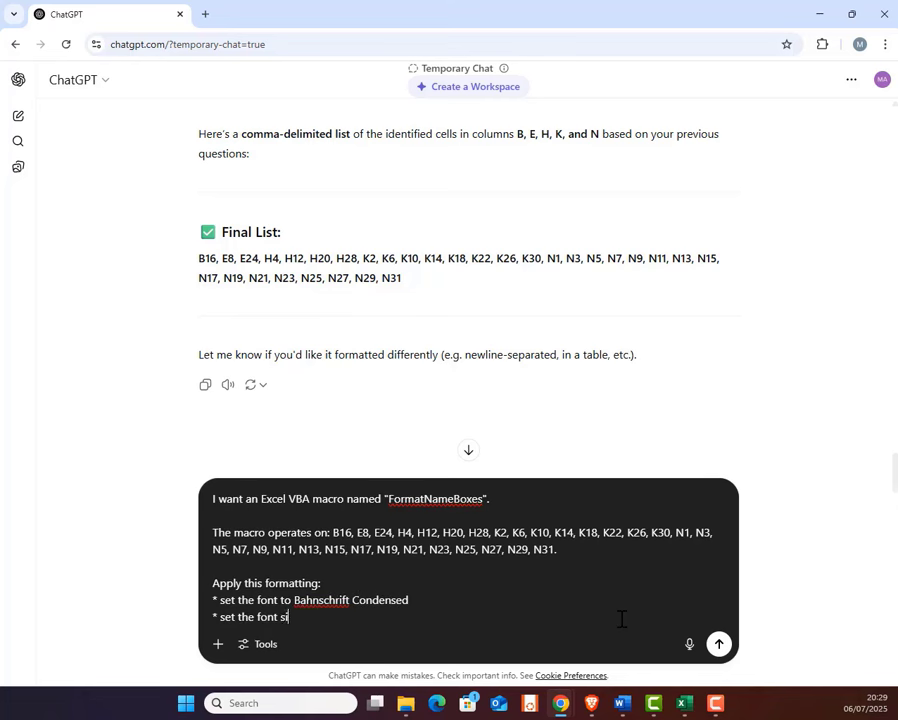
text(ze to 12)
Add the bullet "* set the background color to #EAF8E4", copying the hex code from cell G16 in Excel and removing the pasted image attachment.
key(shift+Return)
text(* s)
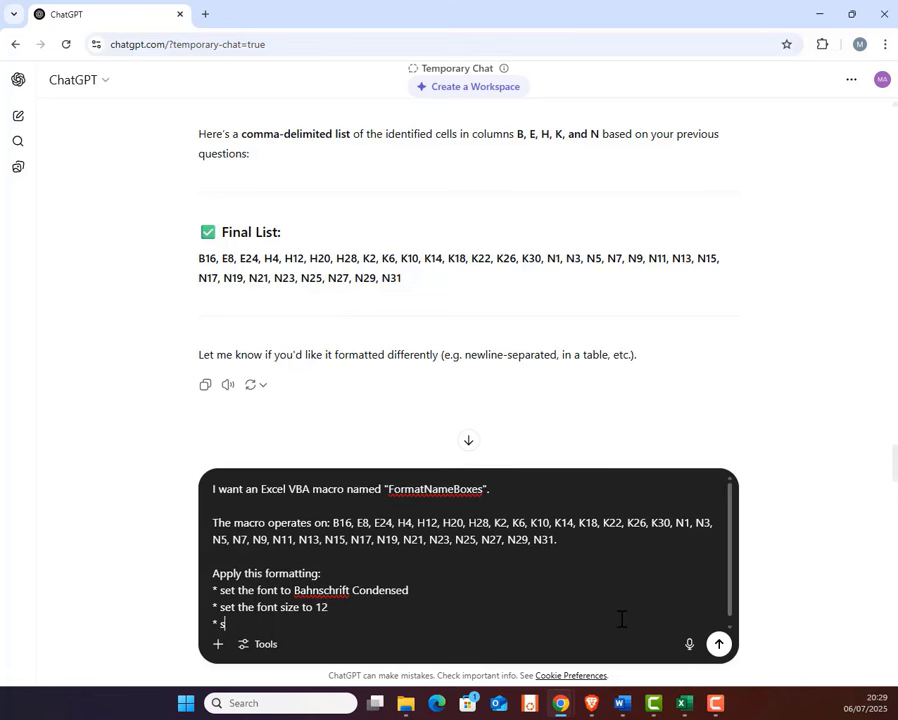
text(et the background co)
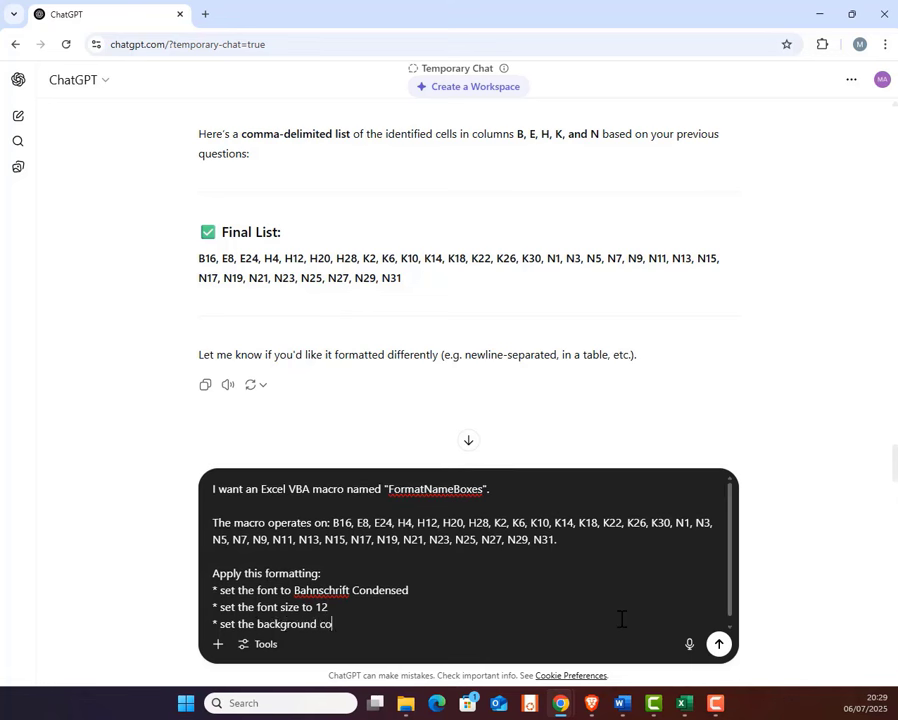
text(lor to)
key(alt+Tab)
click(120, 377)
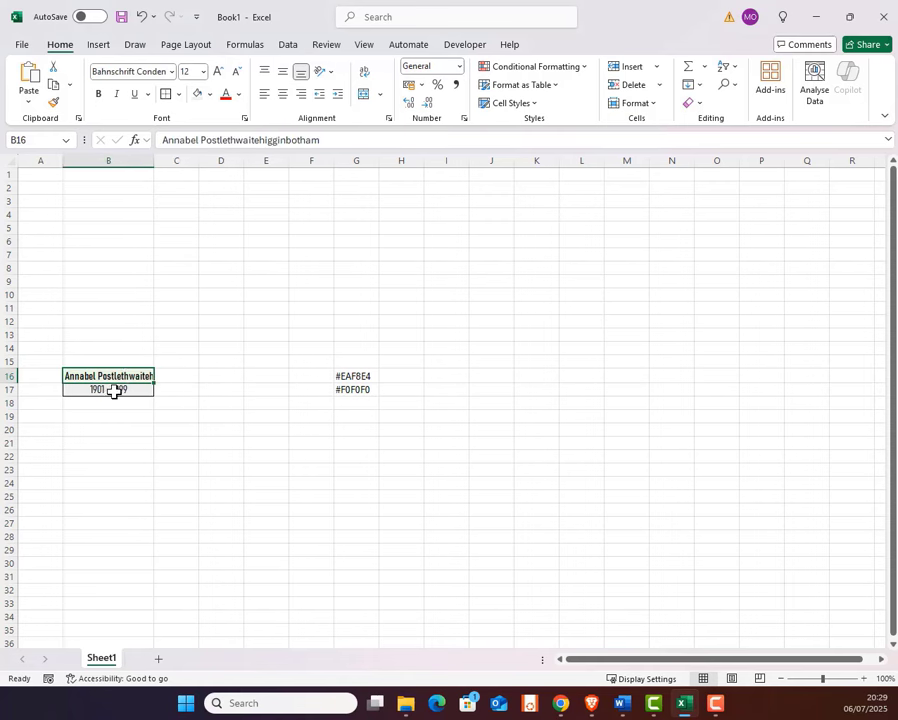
click(366, 376)
key(ctrl+c)
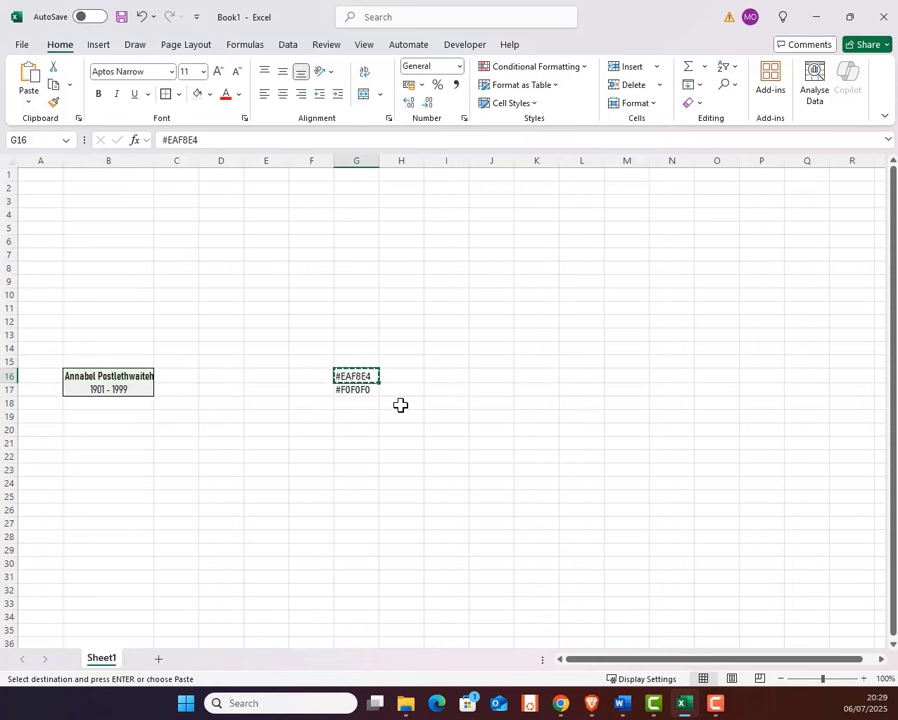
key(alt+Tab)
click(496, 626)
key(ctrl+v)
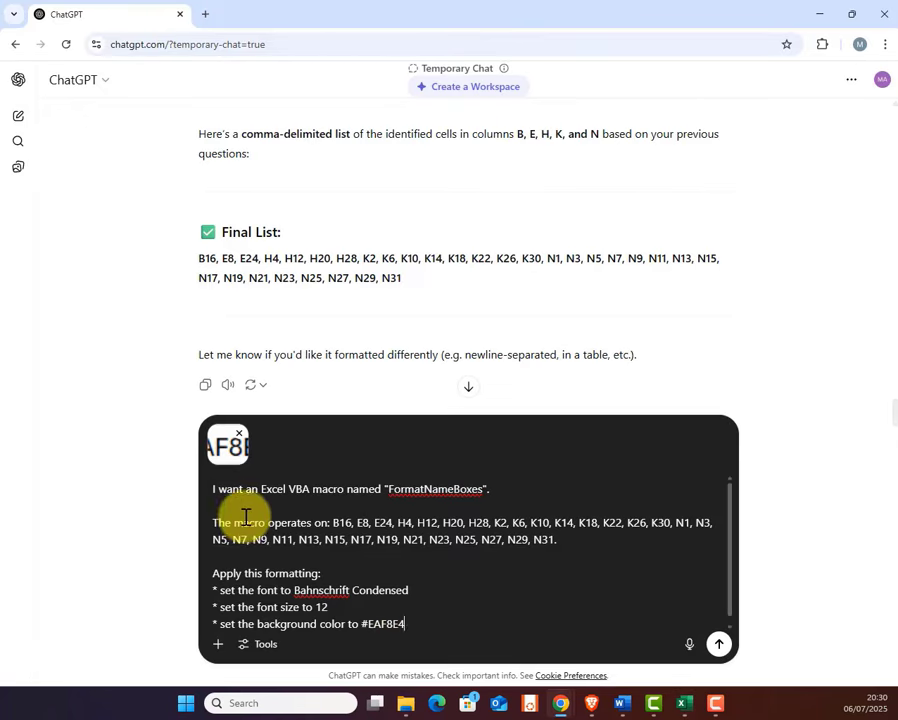
click(238, 440)
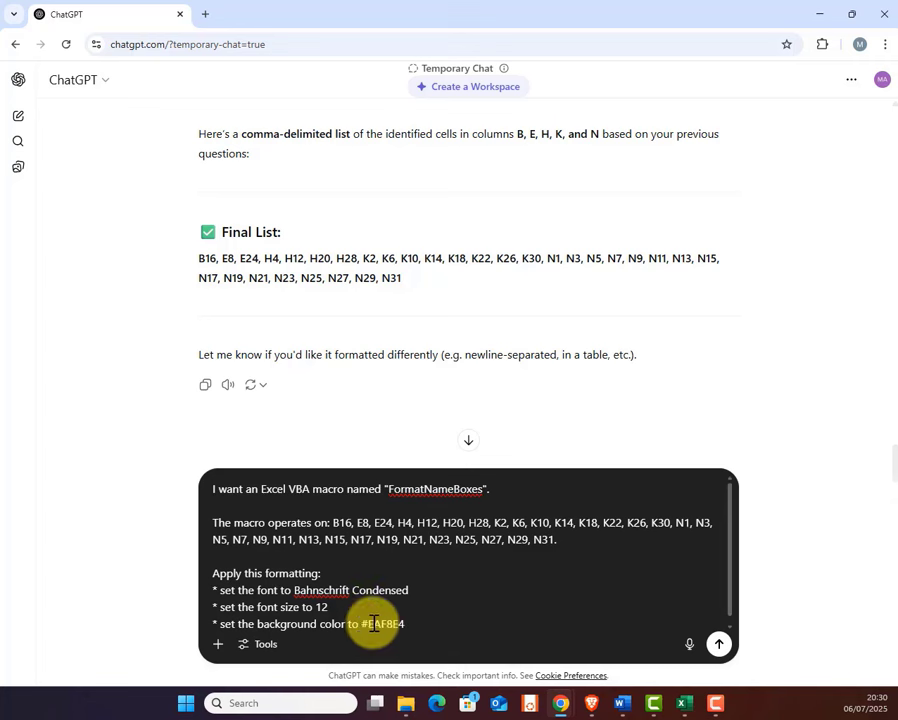
Add the bullet "* add a top border, left border, right border." to the prompt and check the borders of the sample name box in Excel.
scroll(480, 617, down, 1)
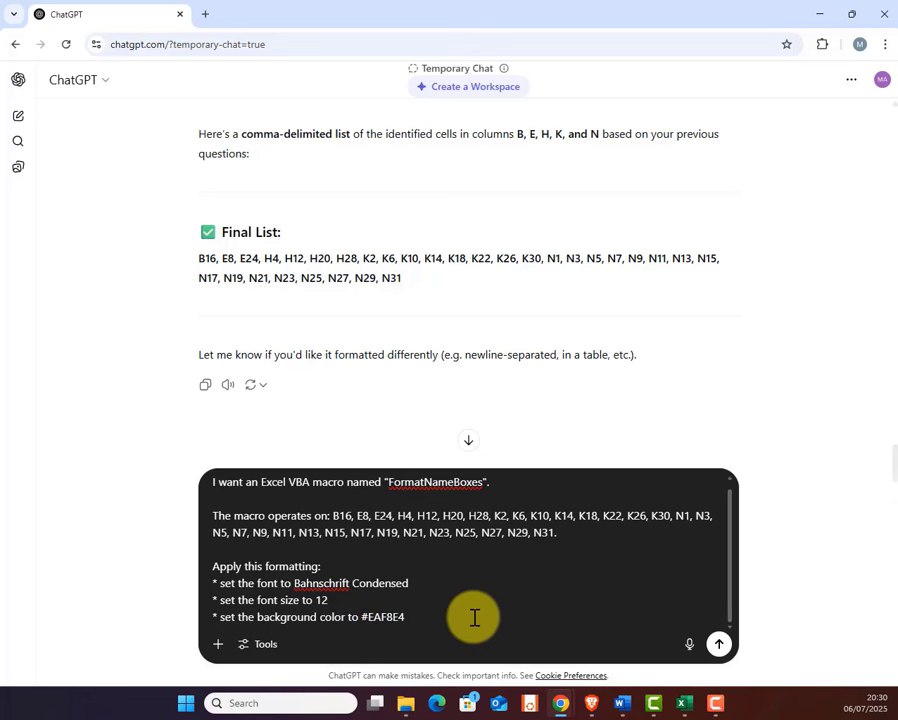
key(shift+Return)
text(* )
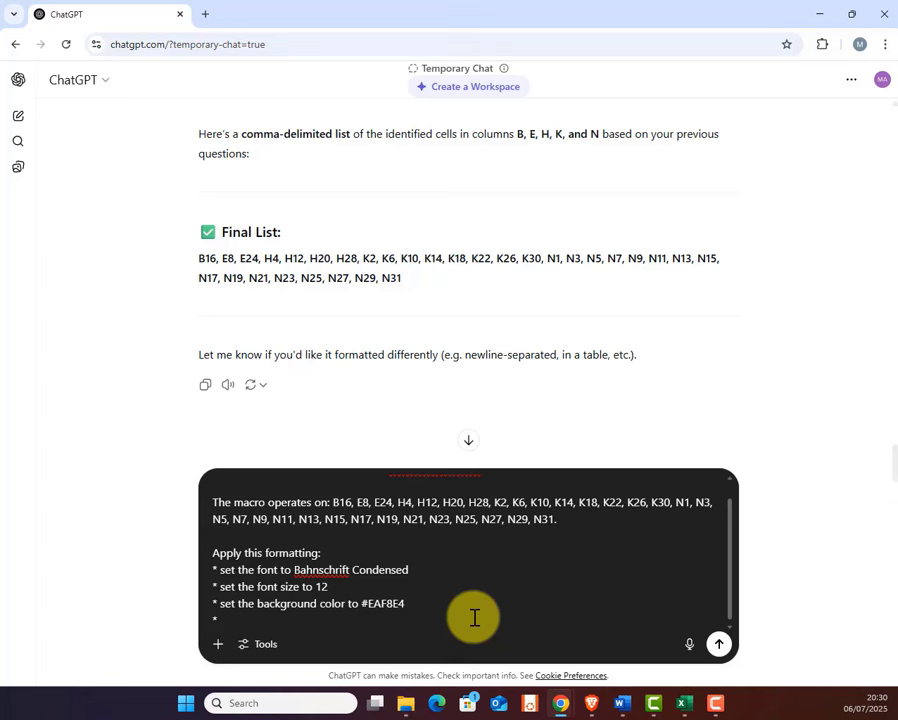
text(add a top border)
key(BackSpace)
text(, left border, right,)
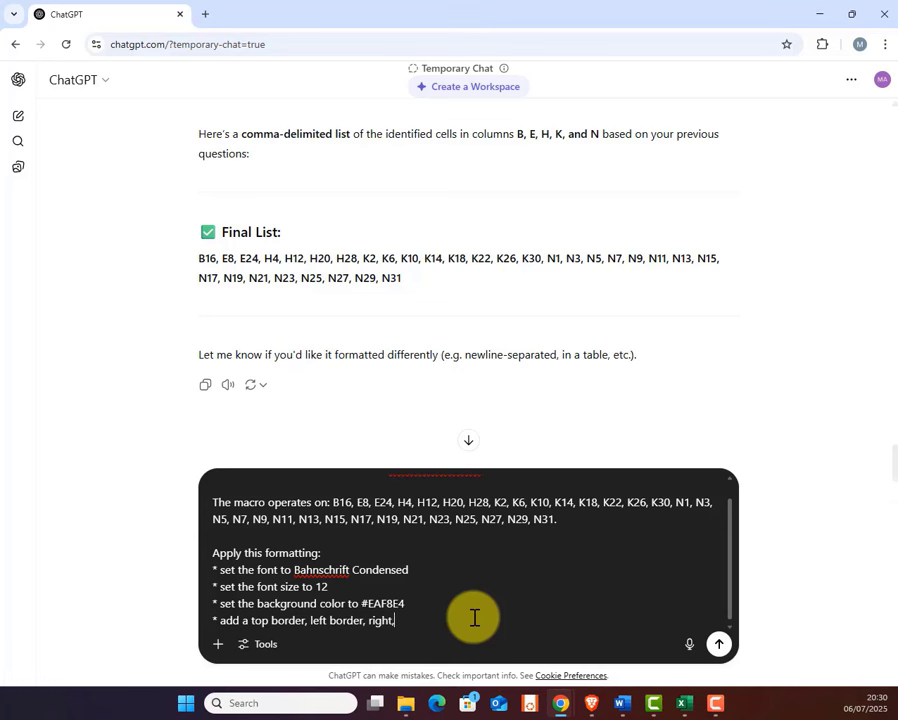
key(BackSpace)
text(border.)
key(alt+Tab)
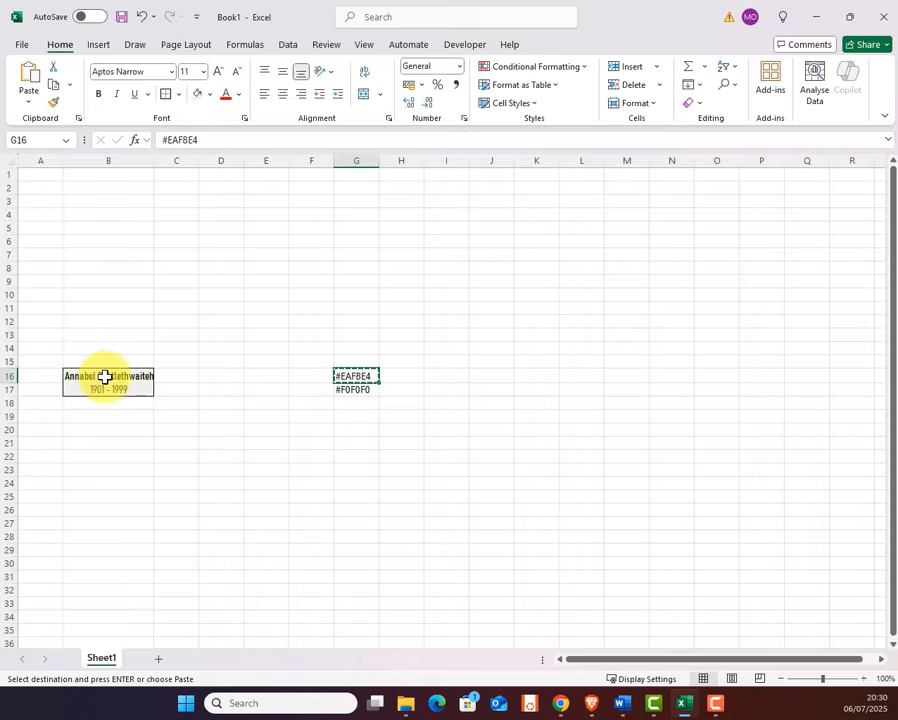
click(120, 376)
click(116, 390)
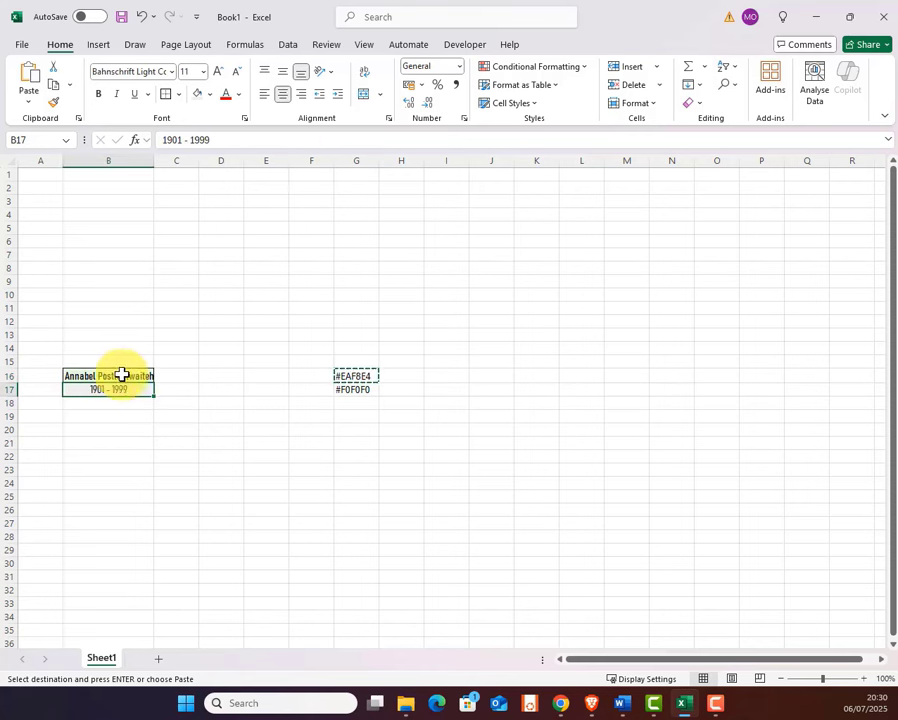
key(alt+Tab)
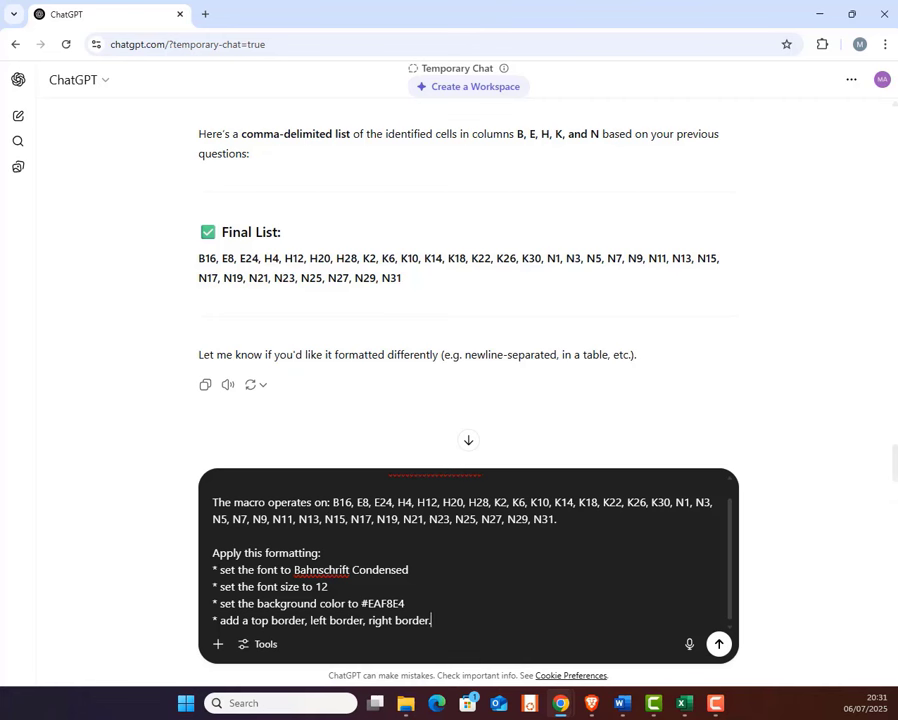
Add a separate paragraph "For each of the target cells:" with a bullet "* enter the value" followed by the sample person's full name in quotes.
key(shift+Return)
key(shift+Return)
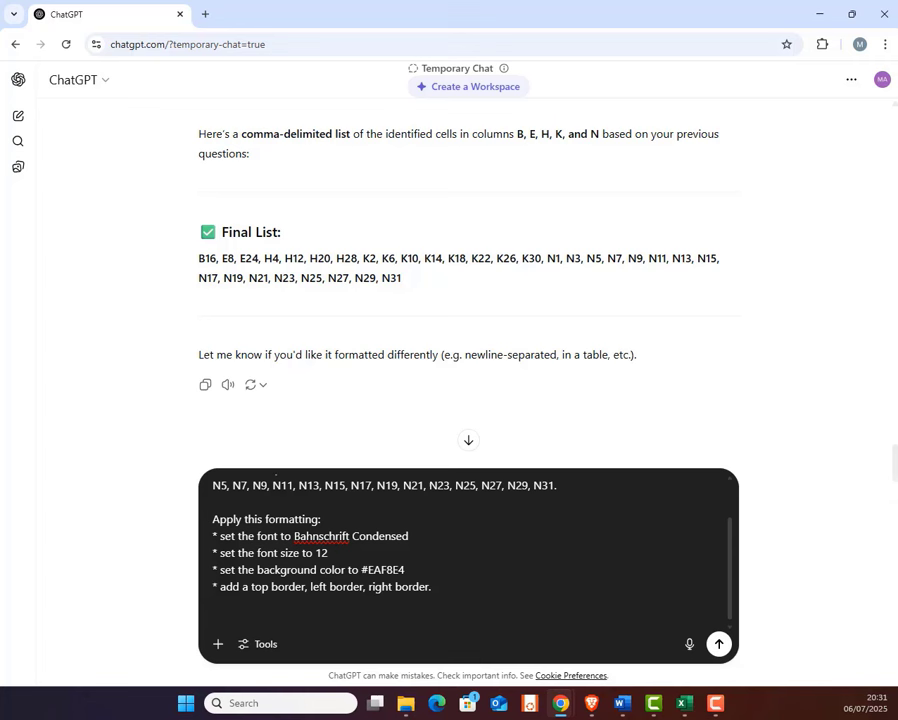
text(For each of the target )
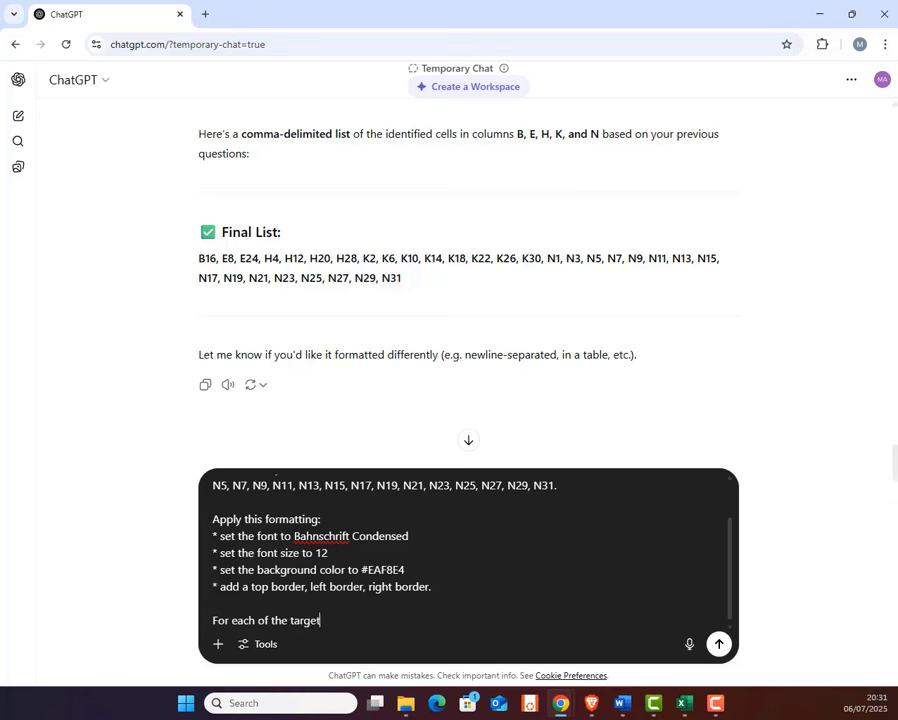
text(cells:)
key(shift+Return)
text(* enter the )
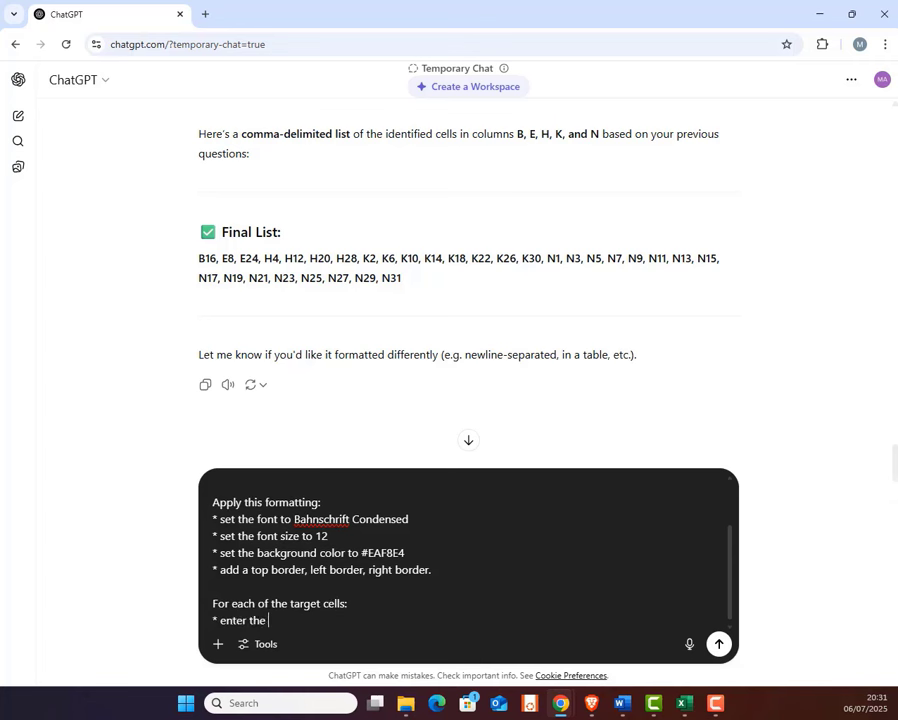
text(value ")
text(Valerie Postl)
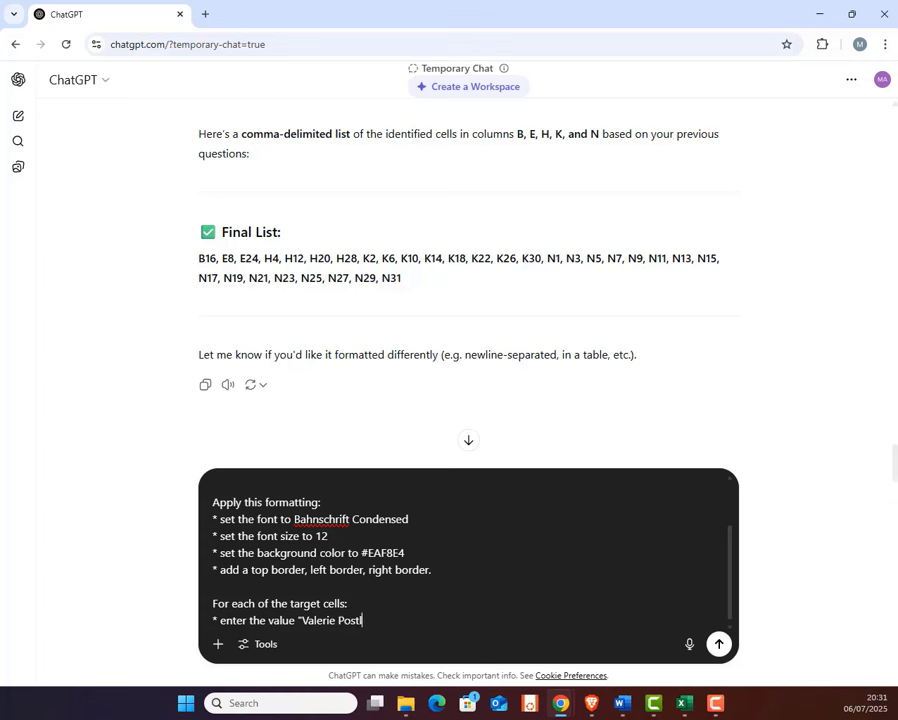
text(ethwaite")
key(shift+Return)
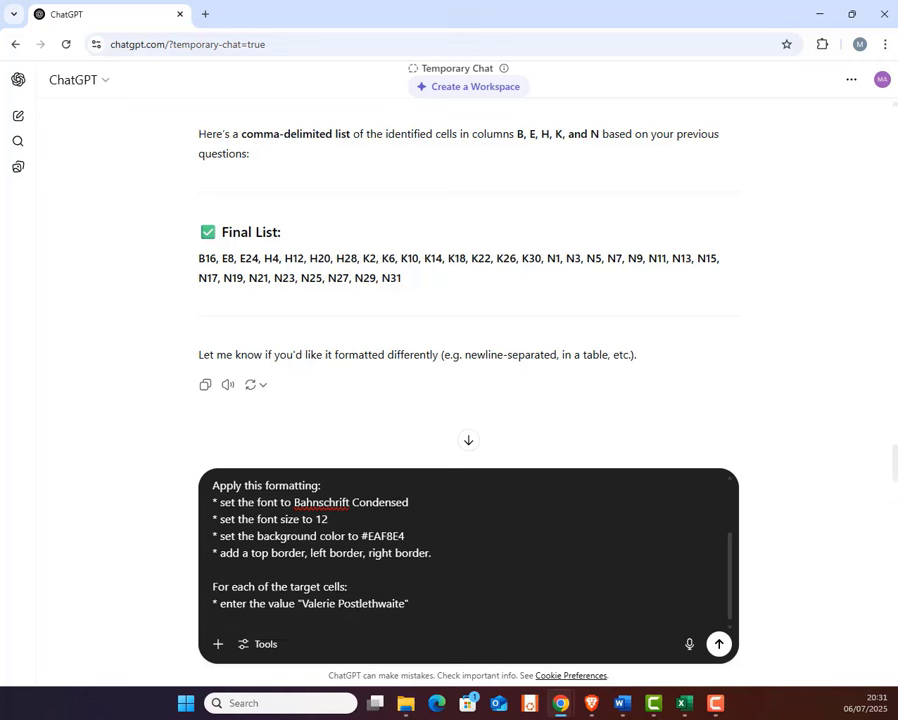
Add the bullet "* enter a space into the adjacent cell to the right", review the whole prompt and submit it.
text(*)
text(enter a space into the adjacent cell )
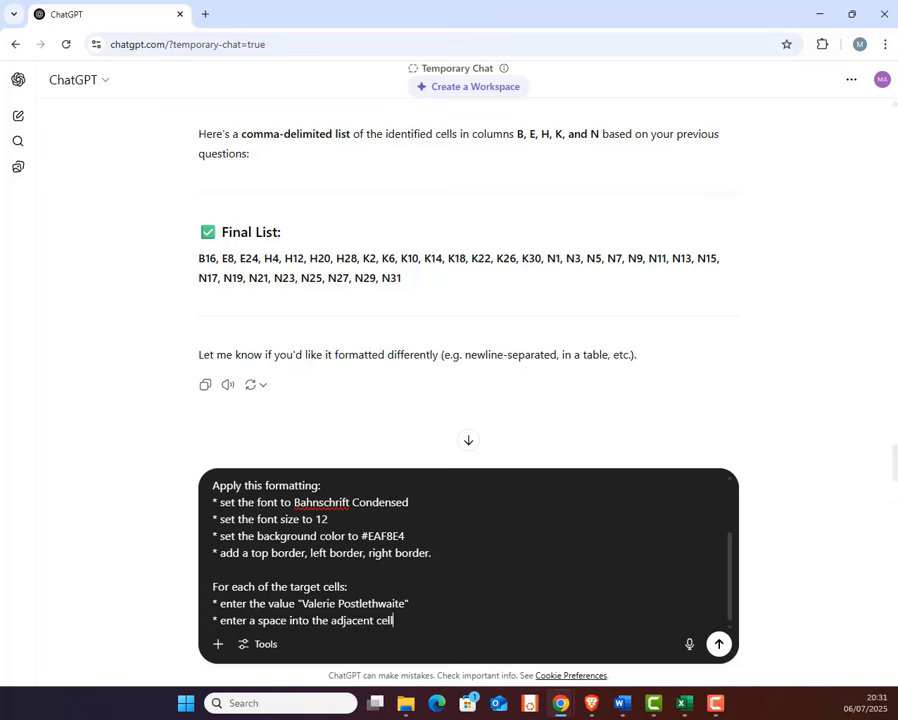
text(to the right)
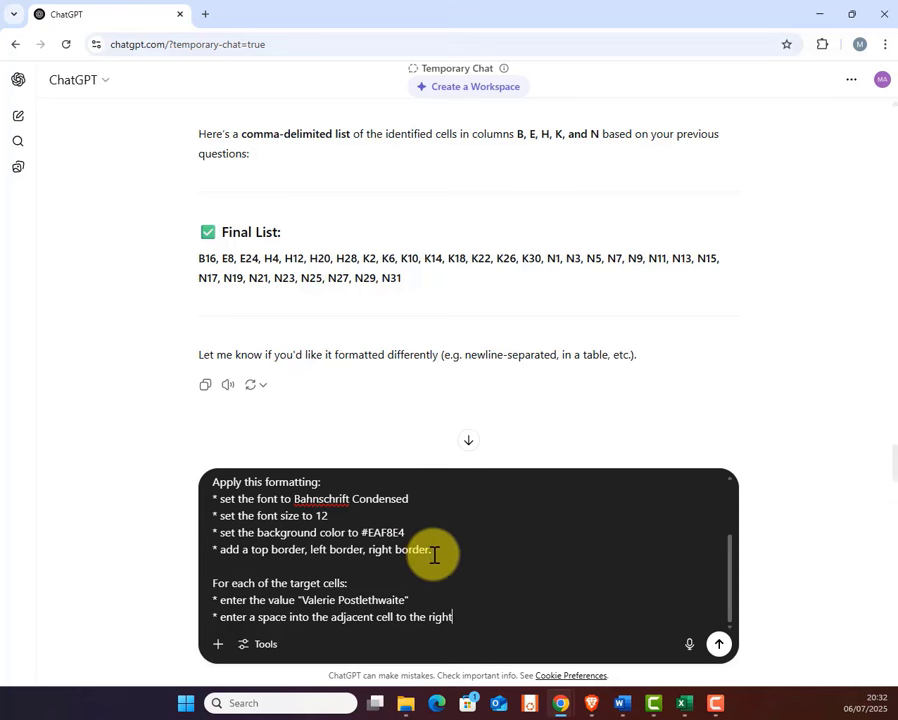
scroll(433, 552, up, 3)
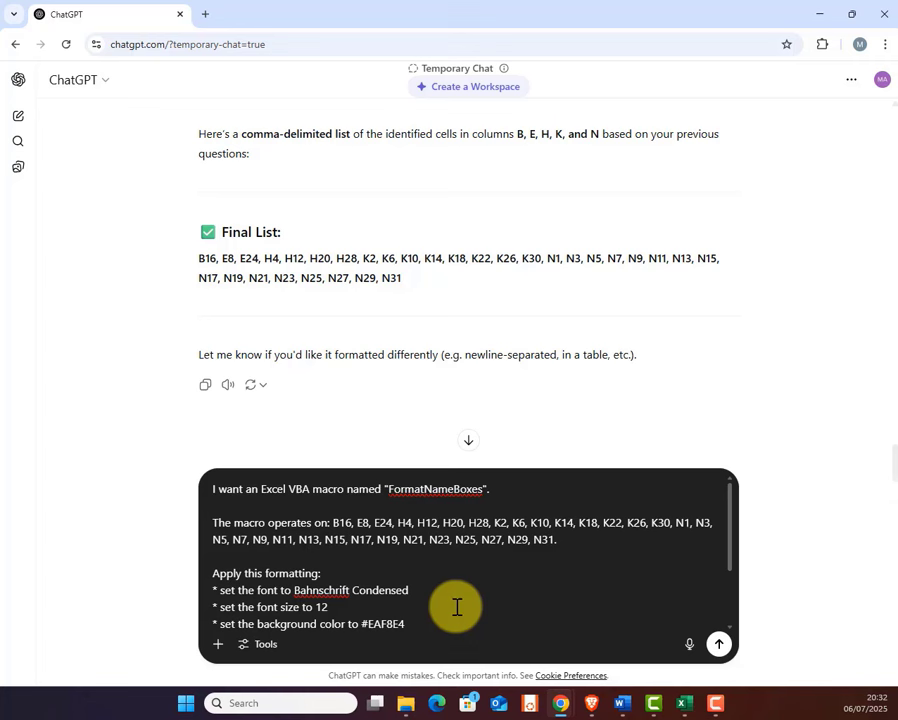
scroll(456, 607, down, 1)
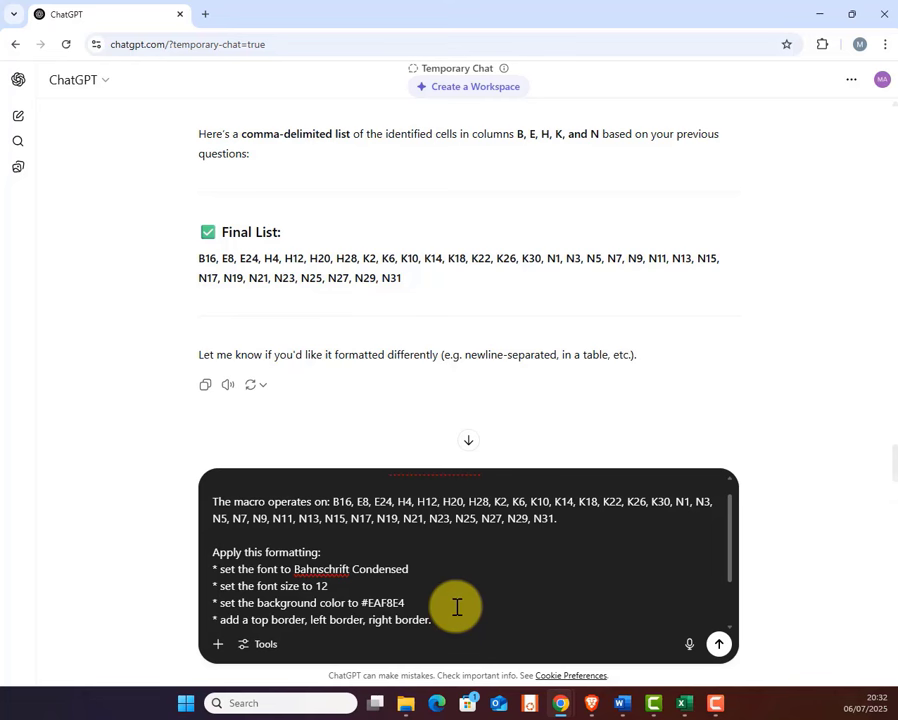
scroll(456, 607, down, 3)
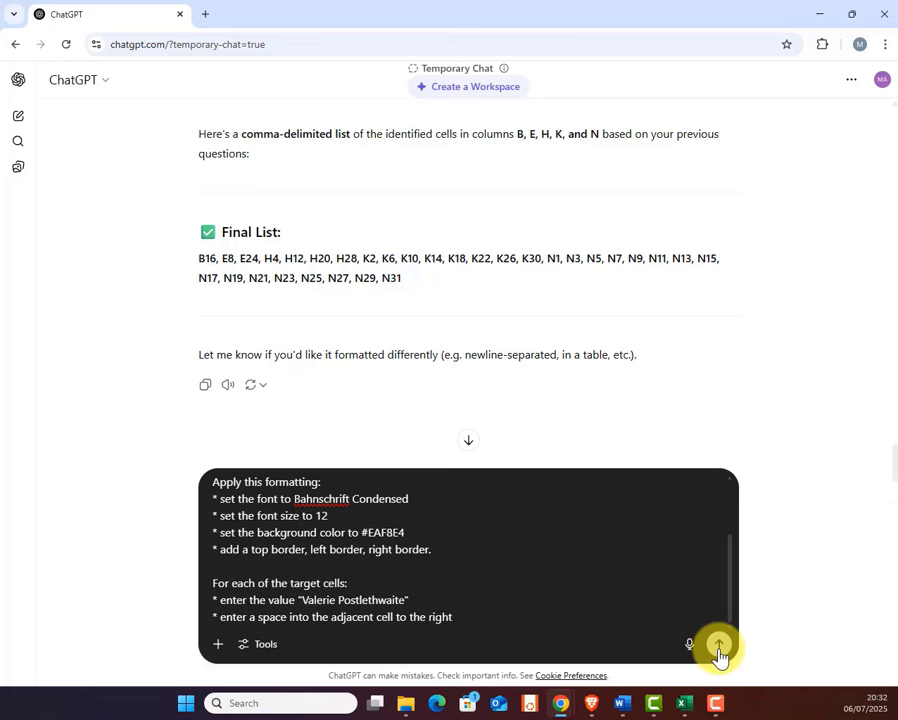
click(718, 646)
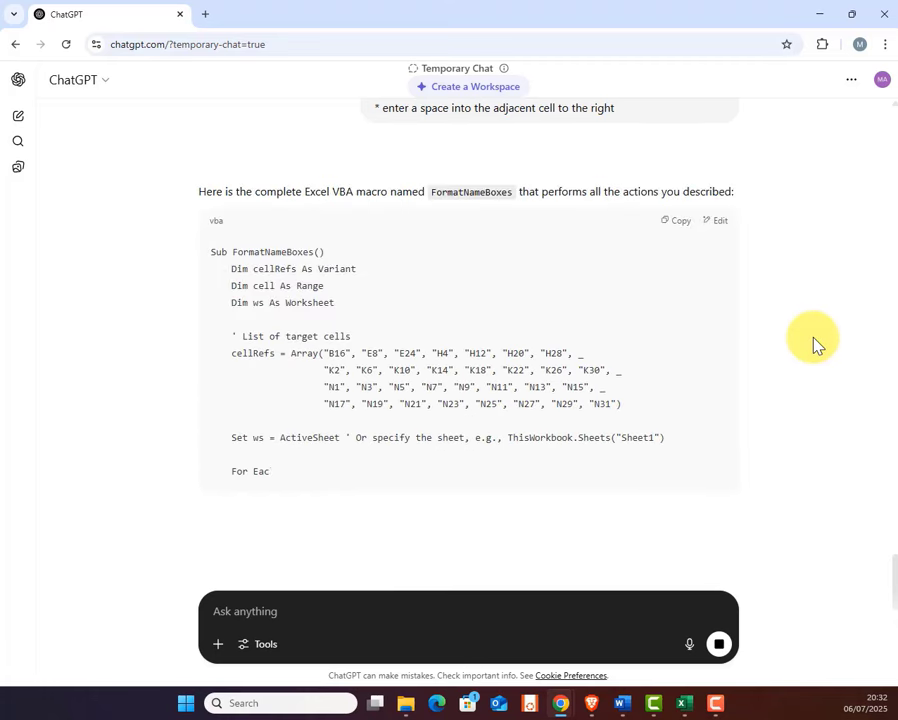
Examine the generated FormatNameBoxes code, from the target cell list through the font, colour, border and value lines.
scroll(813, 344, up, 3)
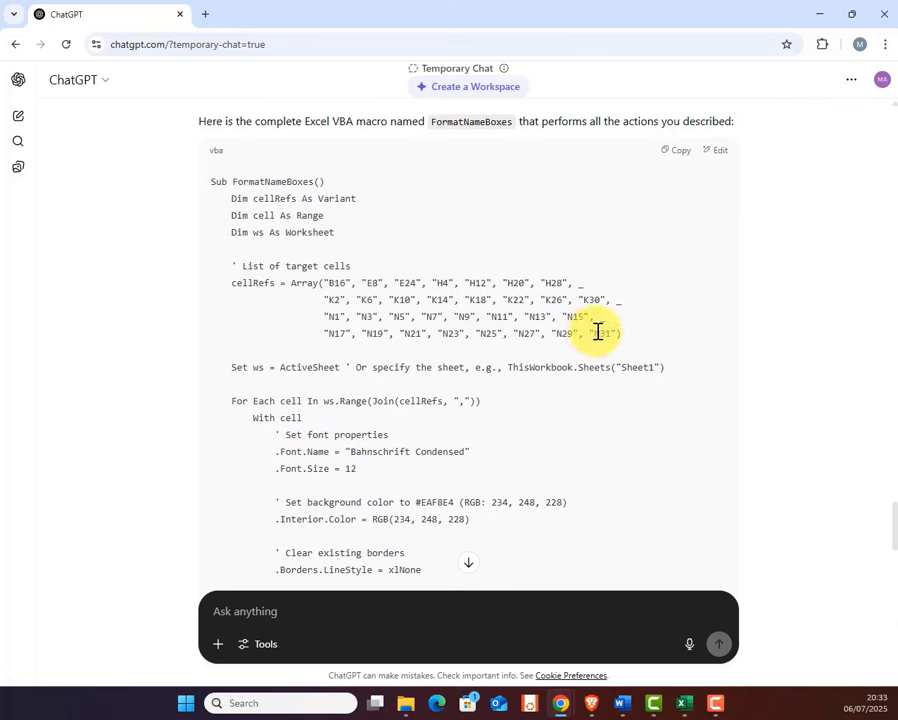
scroll(680, 354, down, 4)
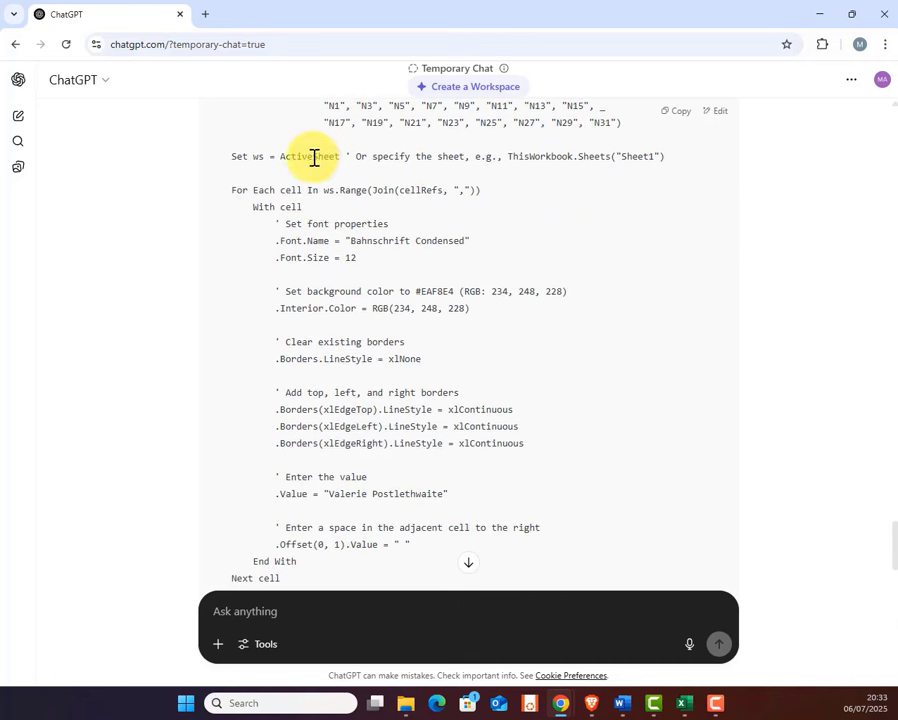
scroll(314, 157, up, 1)
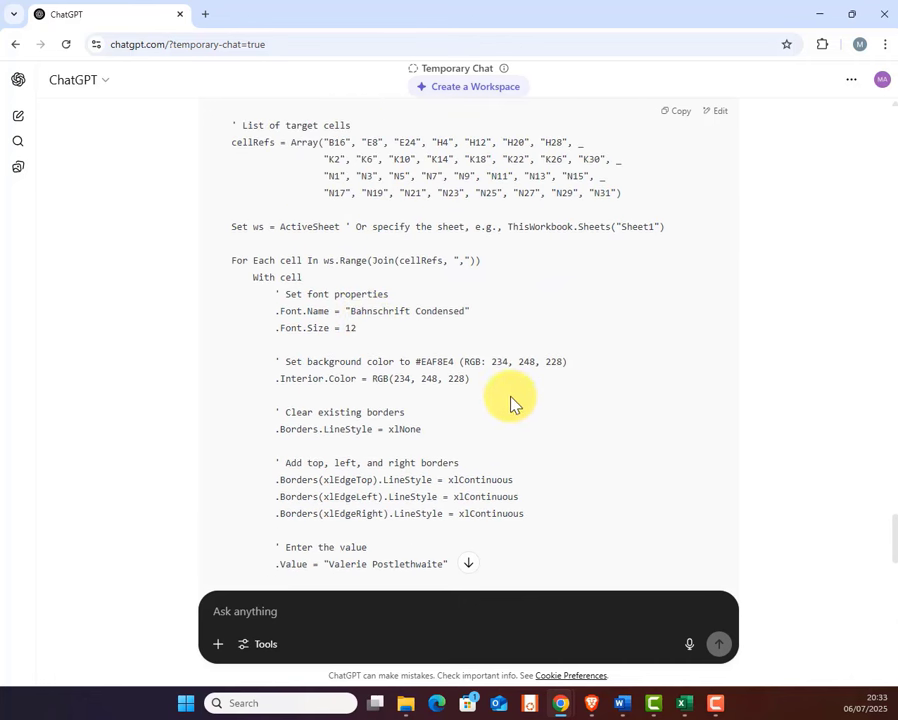
scroll(510, 401, down, 3)
scroll(450, 337, down, 1)
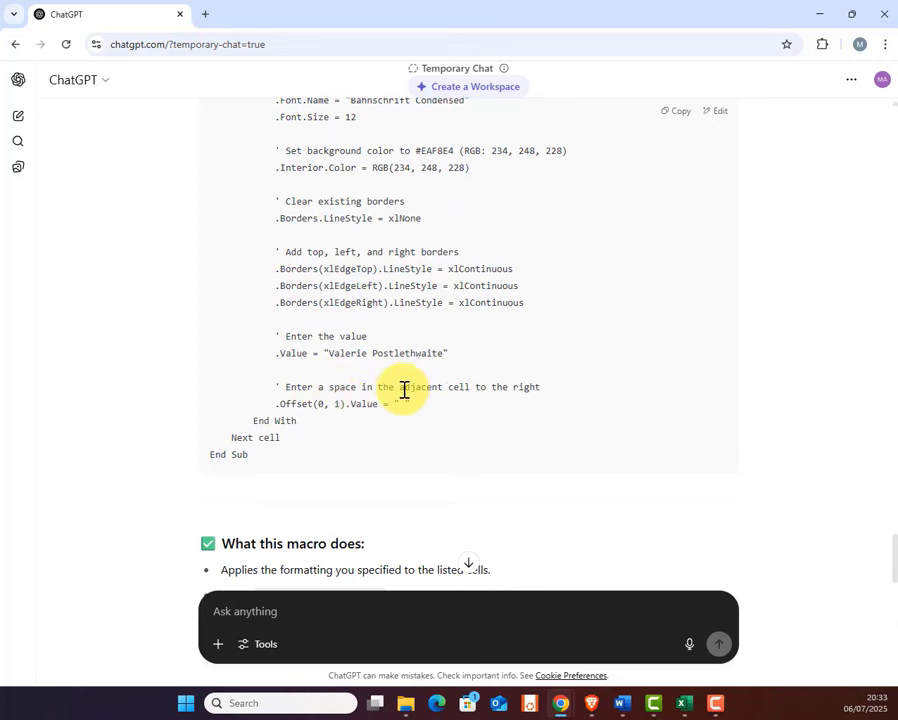
scroll(530, 415, up, 5)
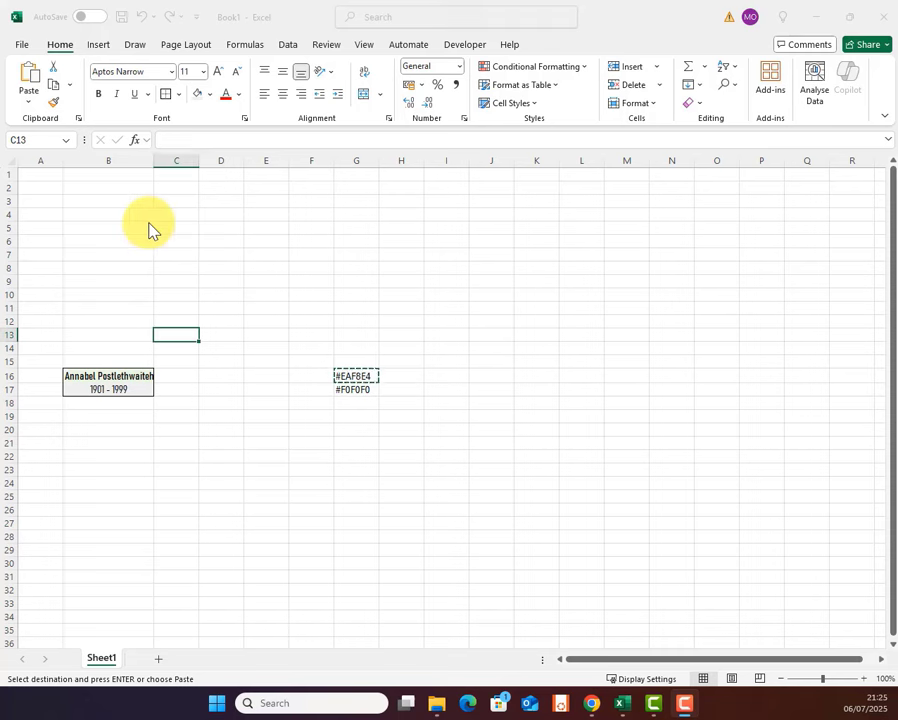
In Excel, start saving a copy of the workbook in the Excel folder with the file name TreeTemplate.
click(20, 47)
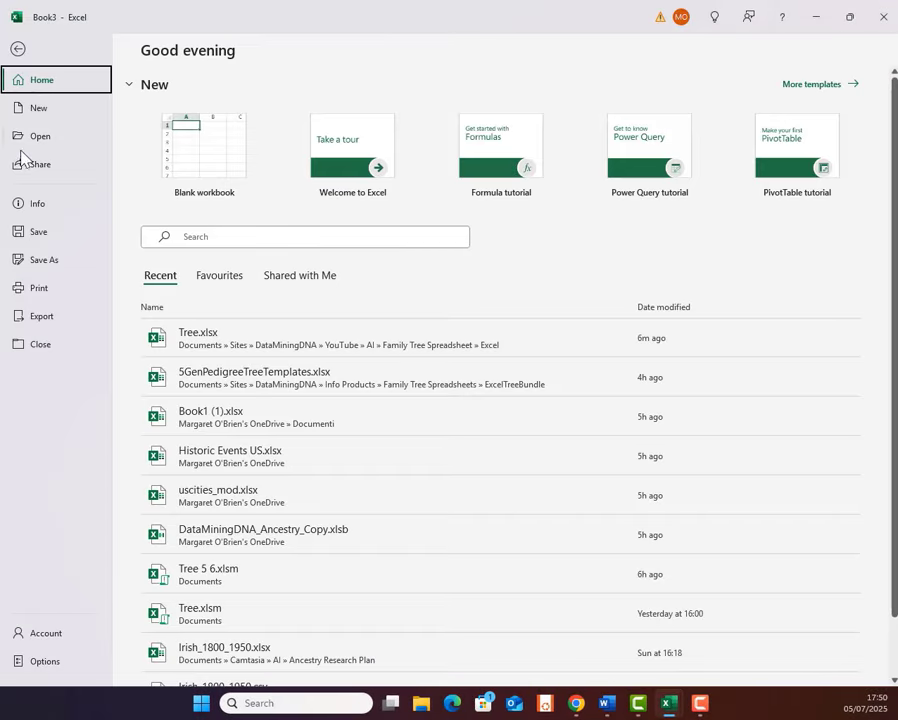
click(50, 264)
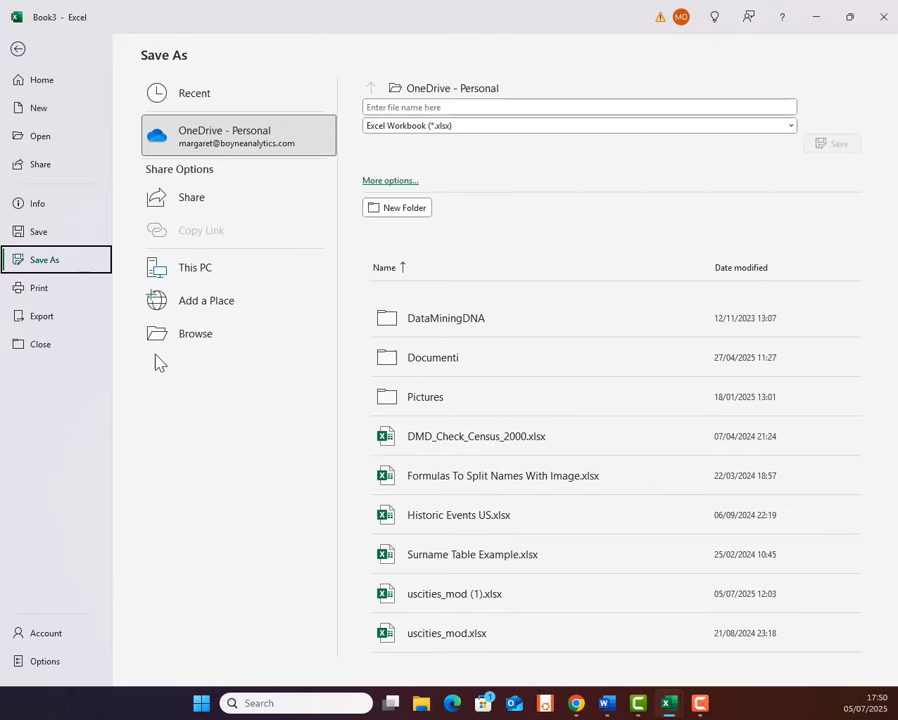
click(190, 340)
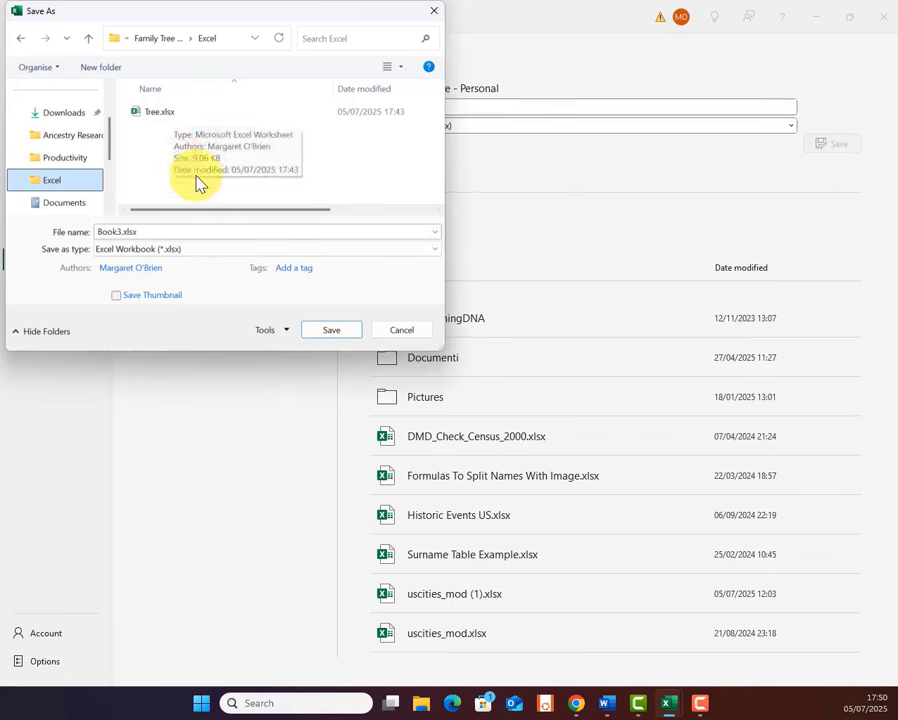
click(120, 230)
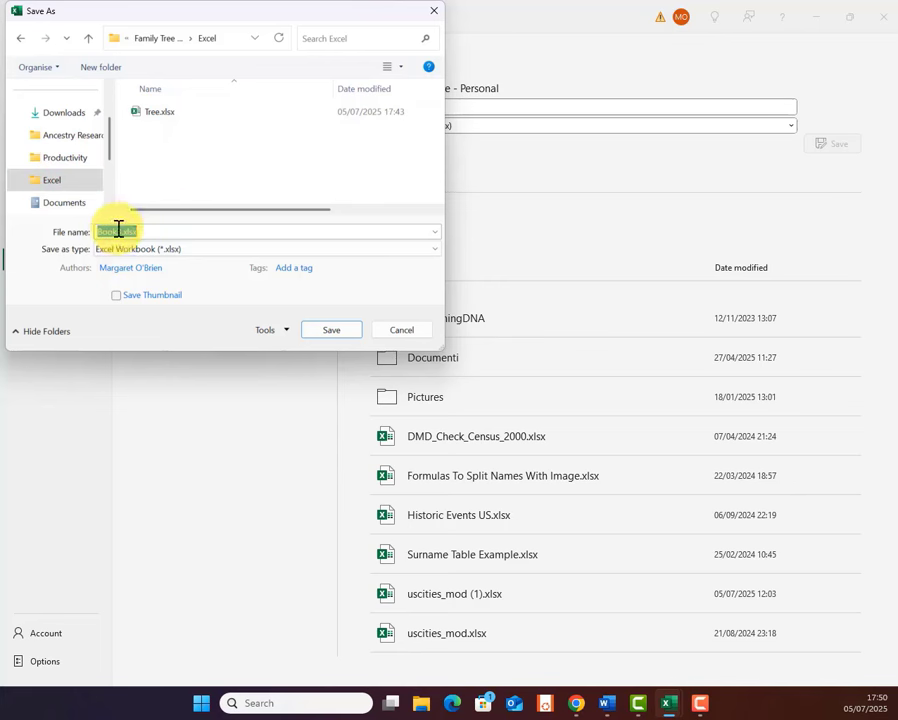
click(120, 231)
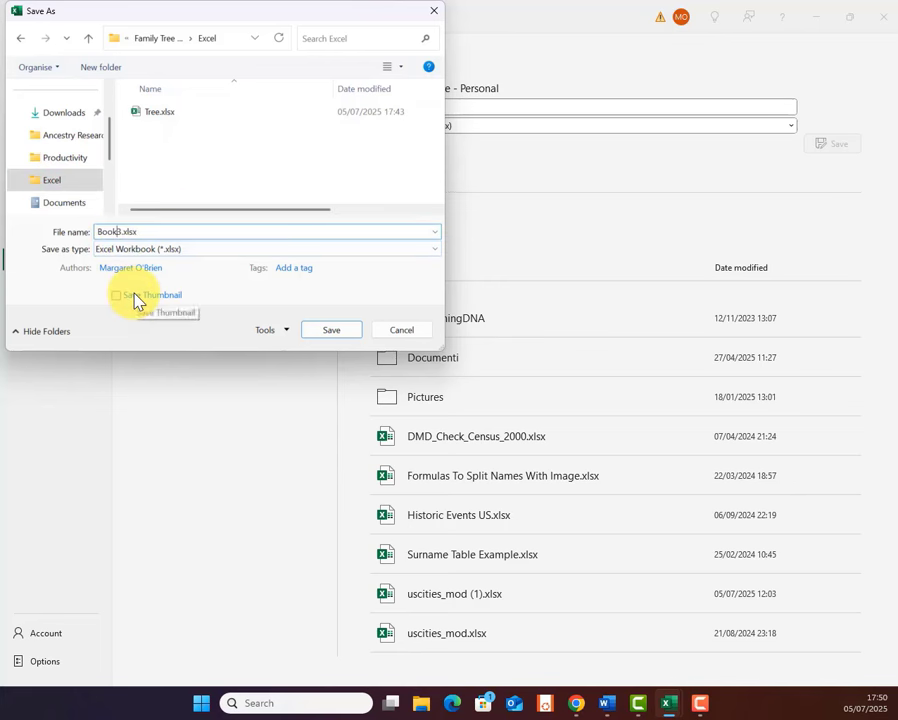
key(BackSpace)
key(BackSpace)
key(BackSpace)
key(BackSpace)
key(BackSpace)
text(TreeTeam)
text(late)
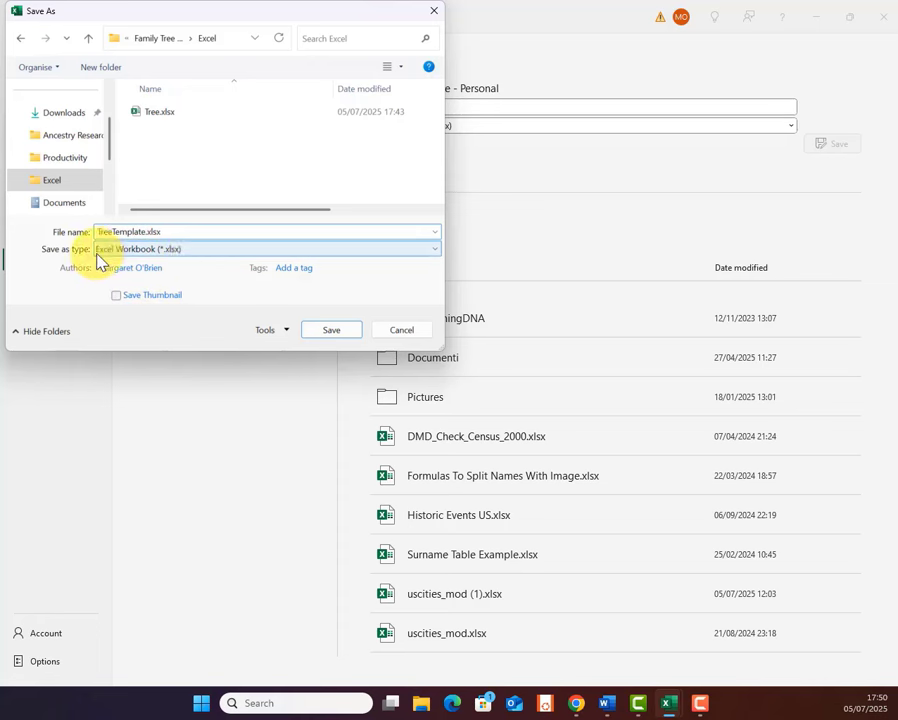
Set the file type to Excel Macro-enabled Workbook (*.xlsm) and save the file.
click(436, 257)
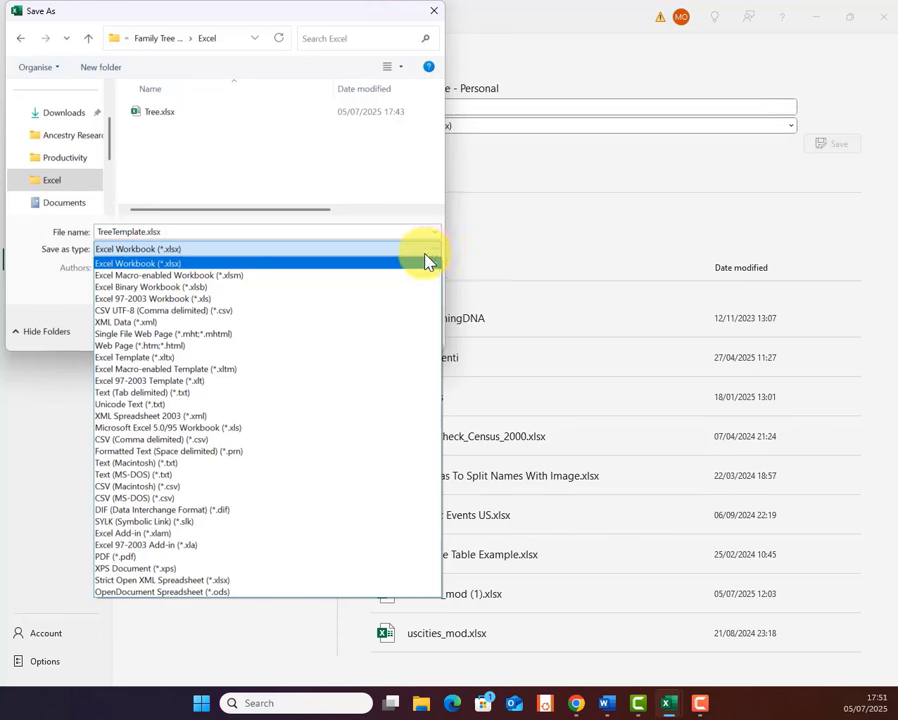
click(278, 276)
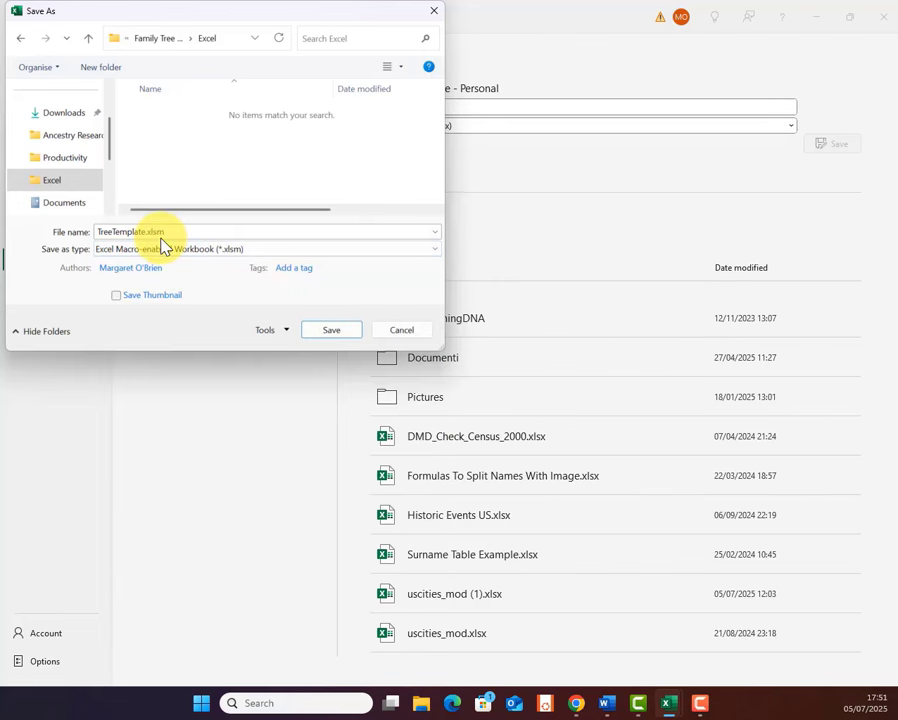
click(333, 338)
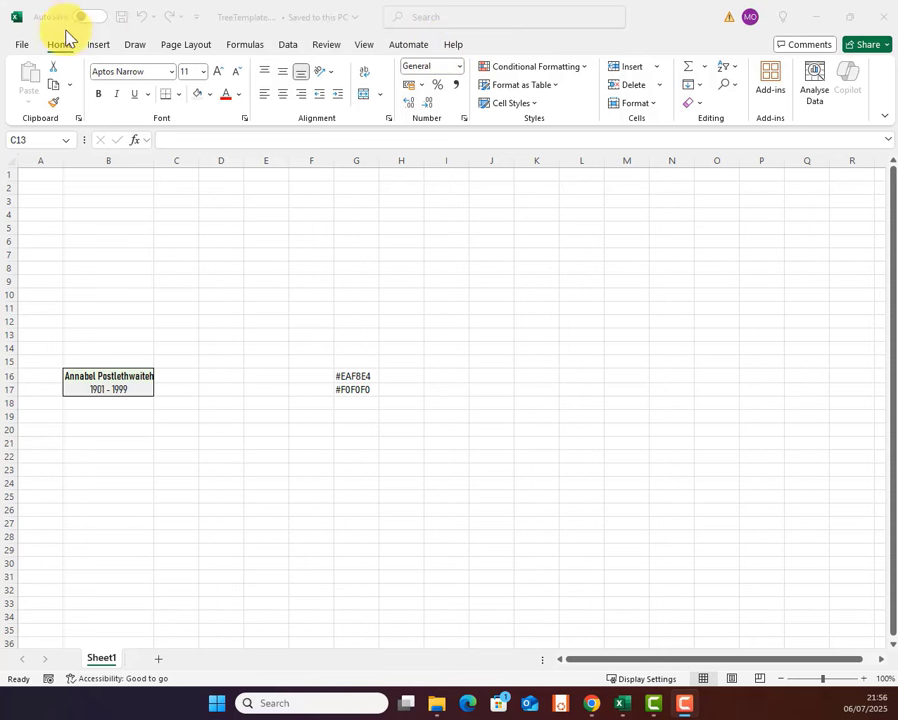
Enable the Developer tab in Excel's ribbon customisation options.
click(24, 48)
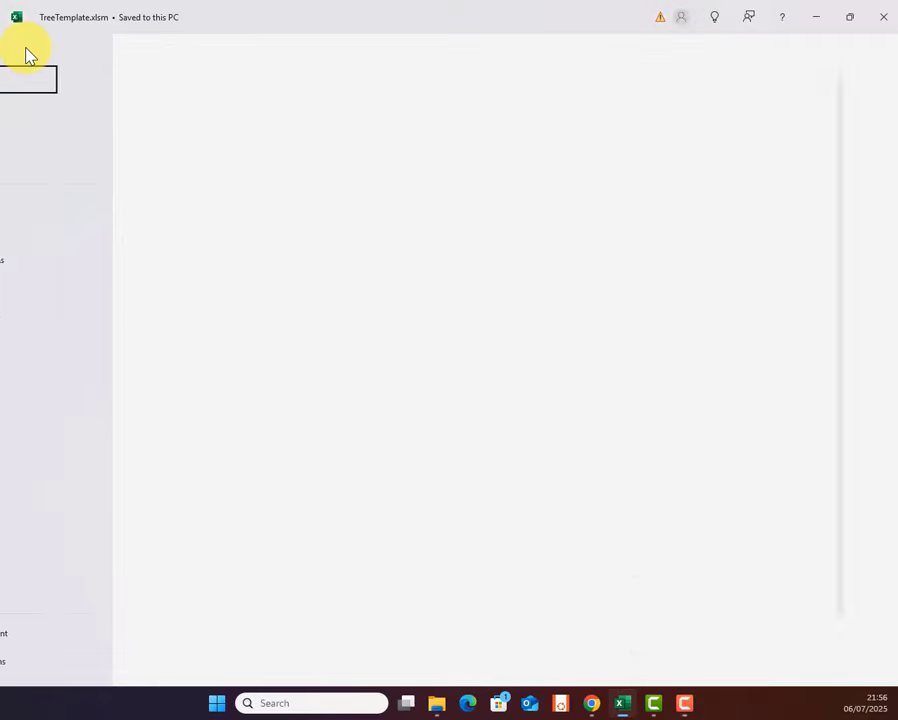
click(50, 662)
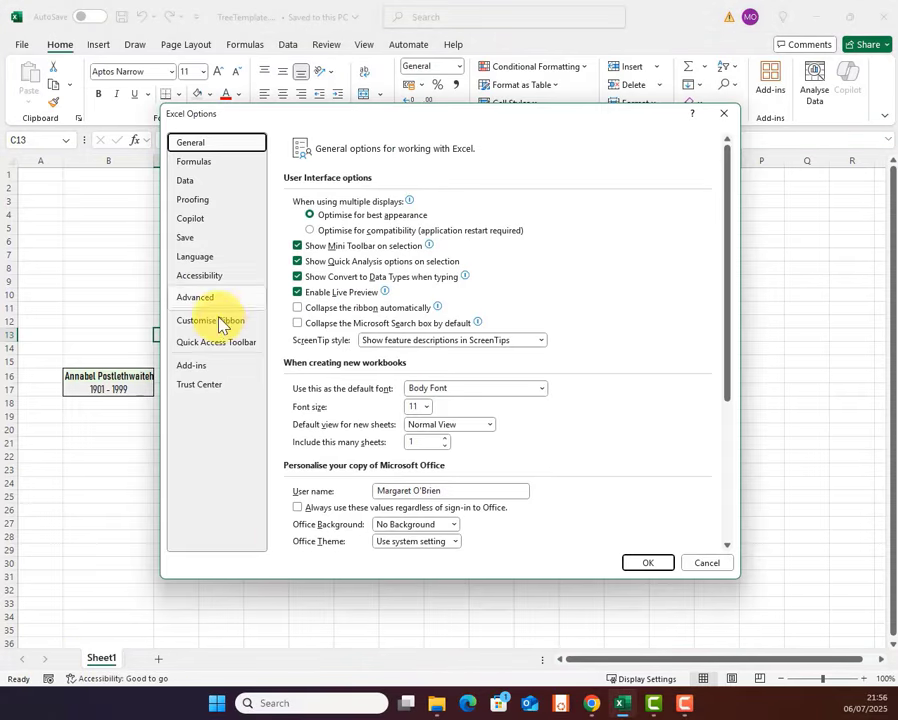
click(224, 327)
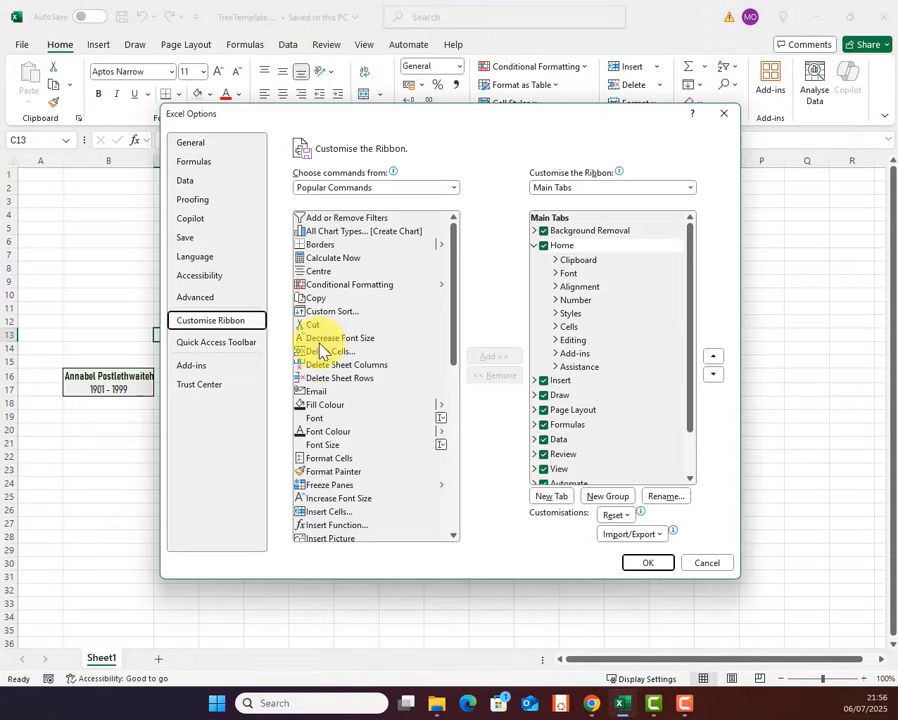
drag(692, 400, 693, 450)
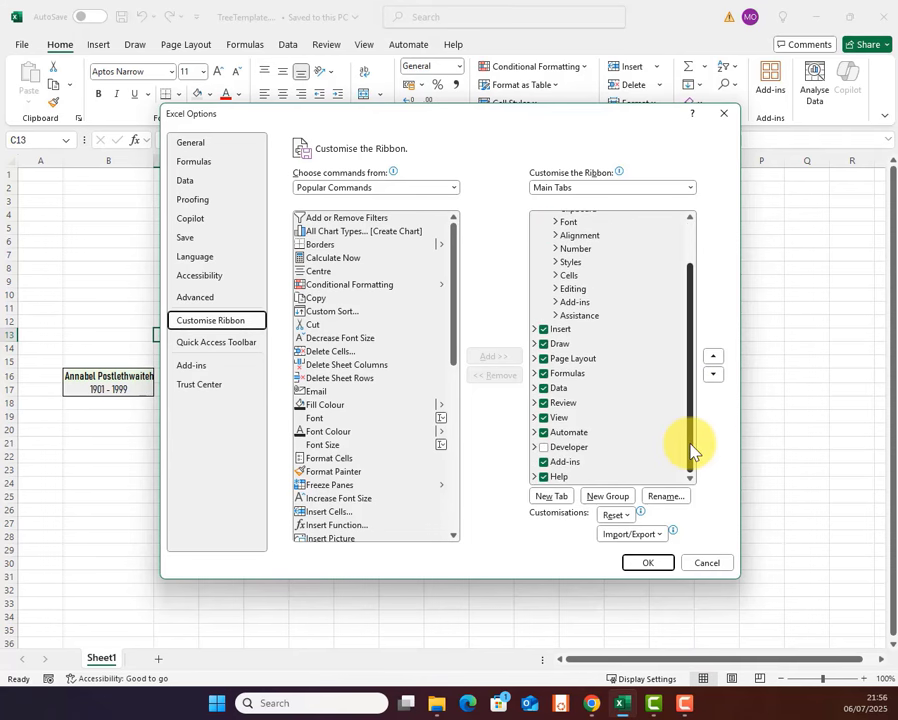
click(543, 447)
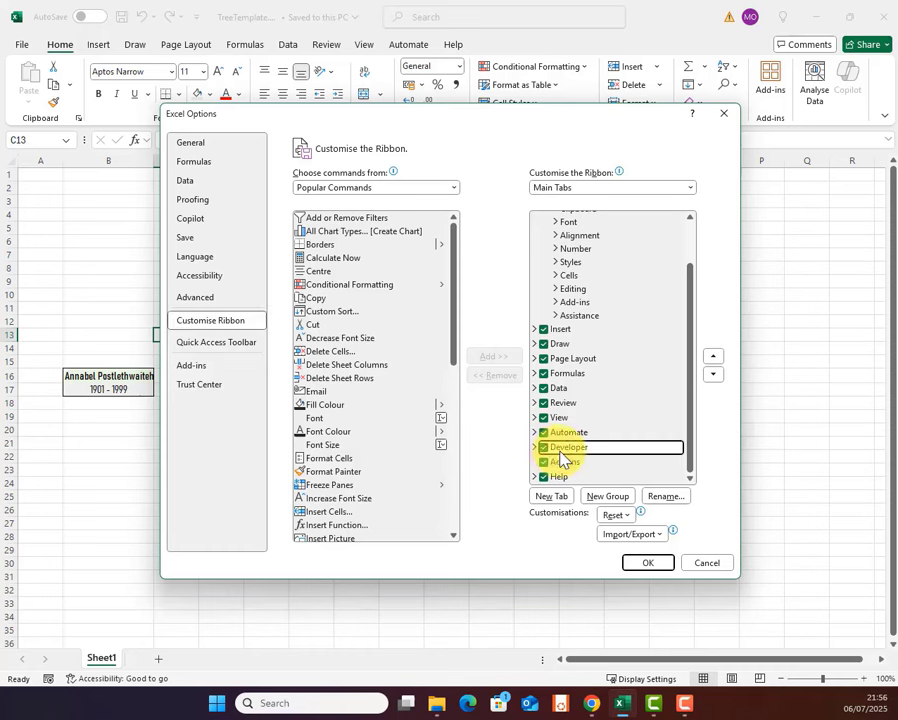
click(644, 563)
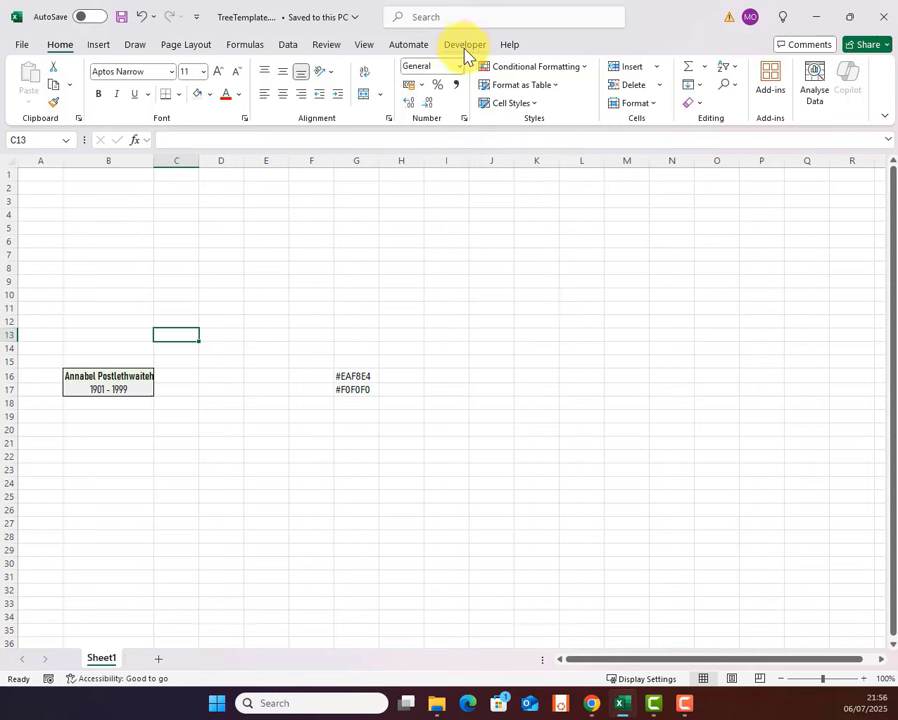
Open the Visual Basic editor for the workbook and insert a new module.
click(465, 48)
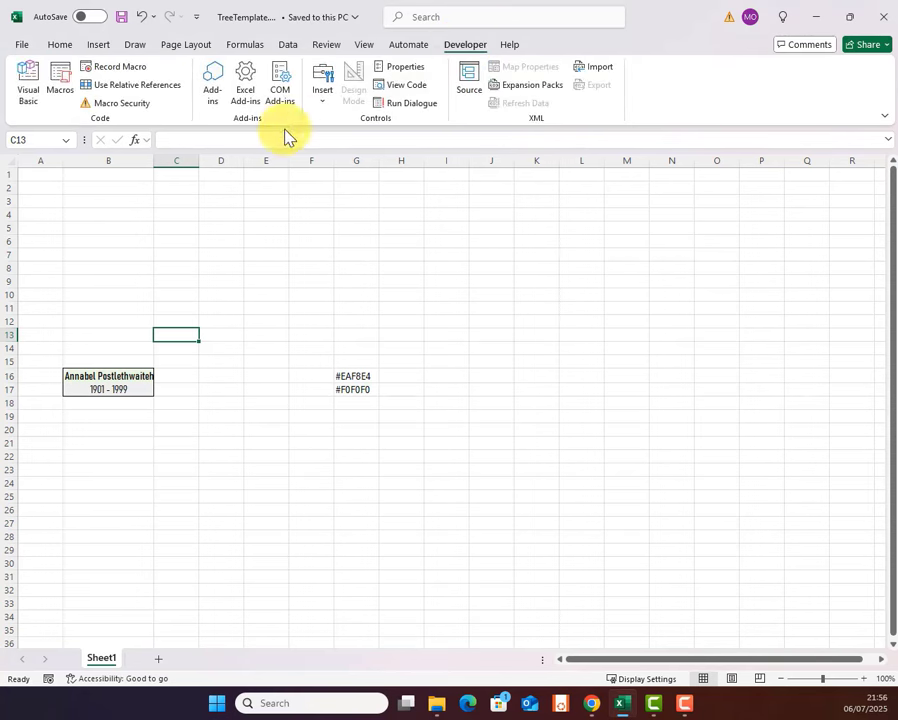
click(28, 96)
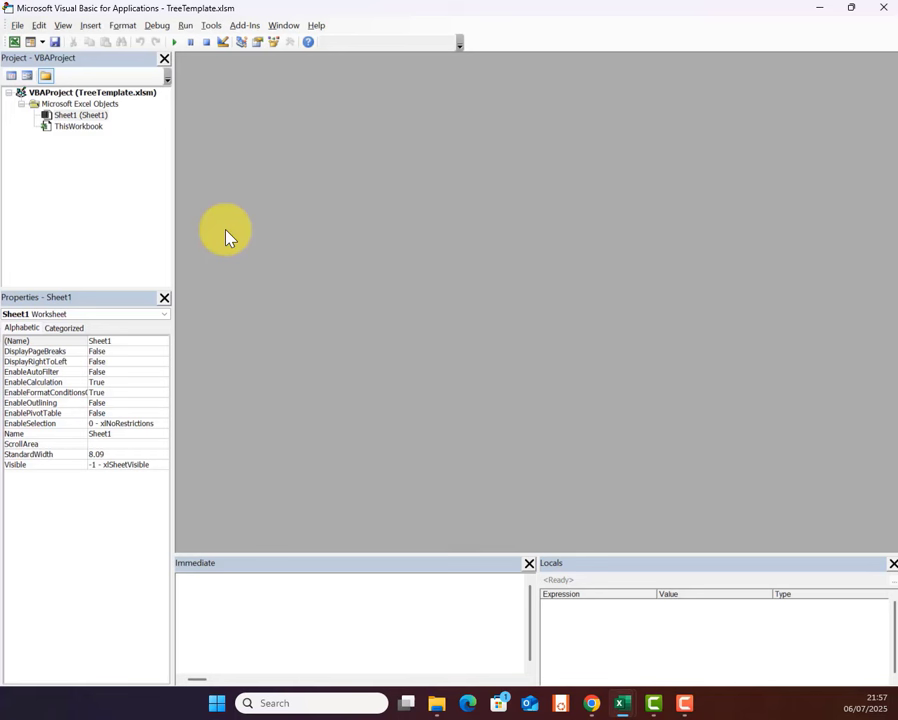
click(91, 26)
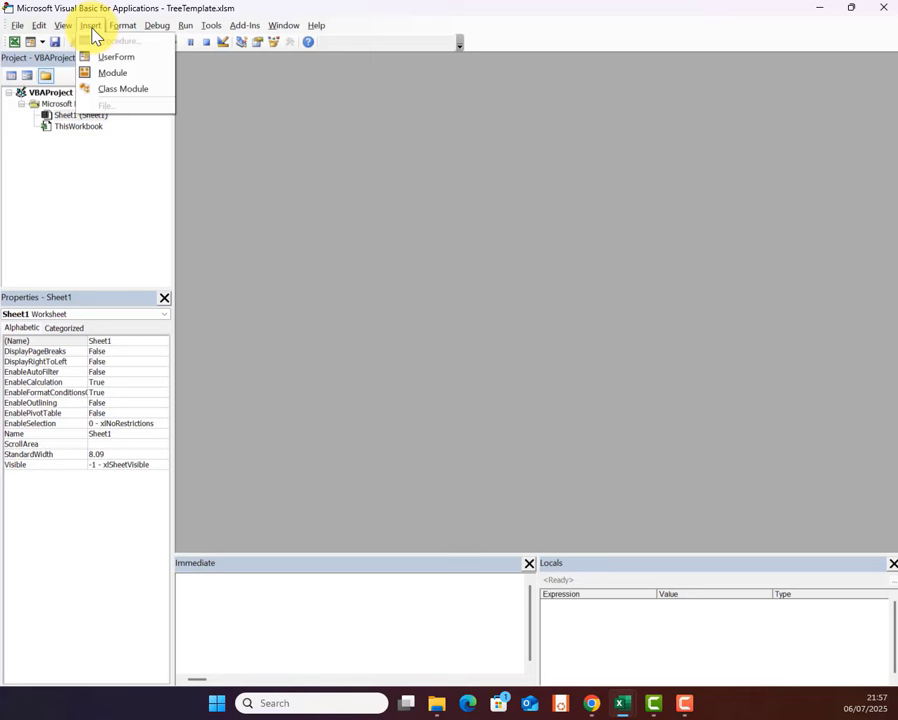
click(140, 84)
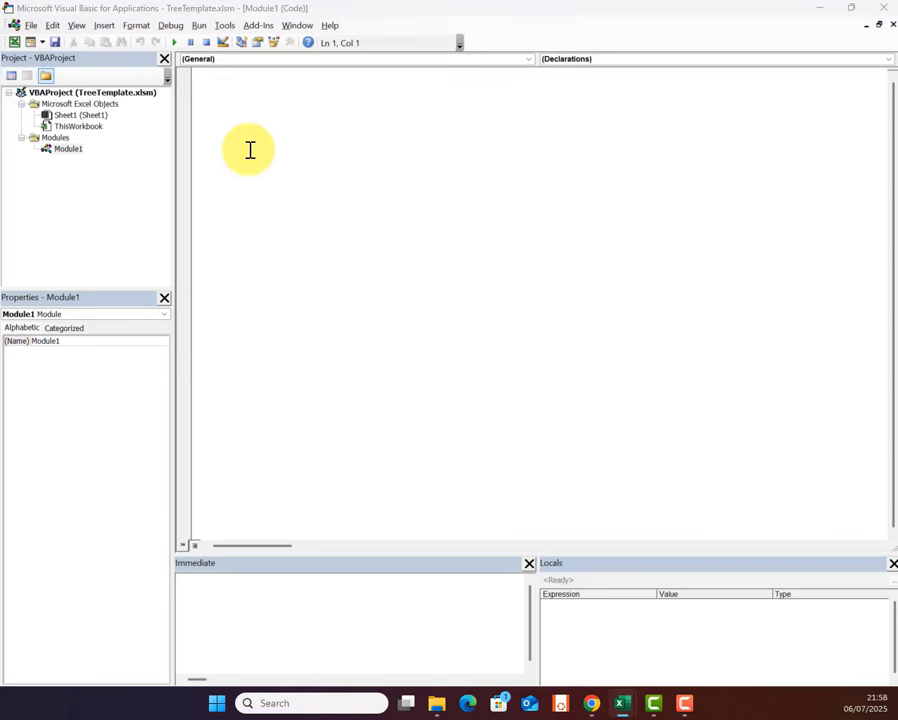
Copy the FormatNameBoxes code from ChatGPT, paste it into the empty Module1 and return to the worksheet.
key(alt+Tab)
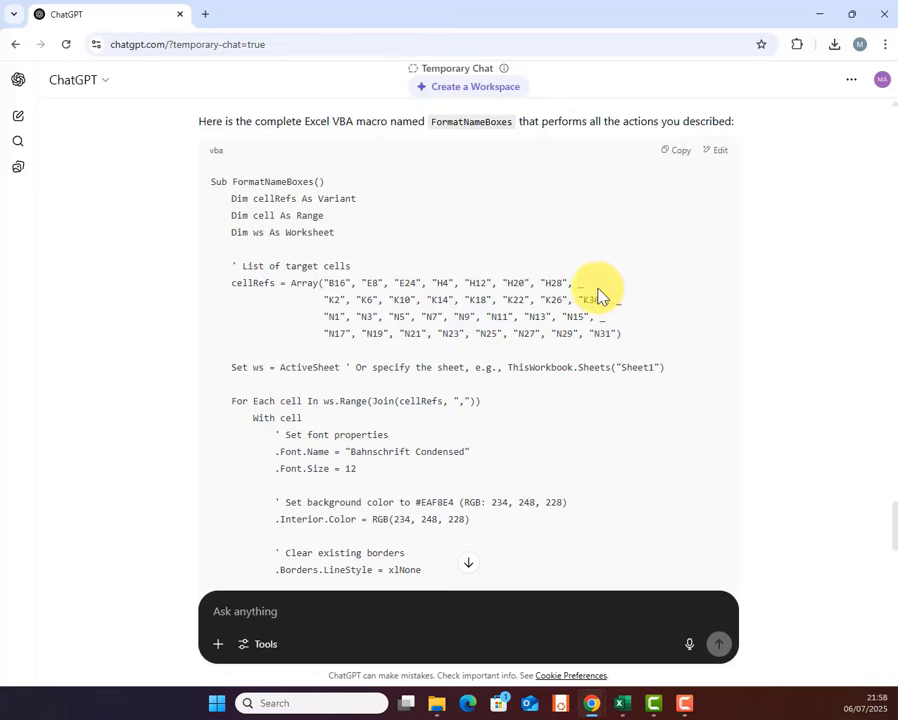
click(679, 158)
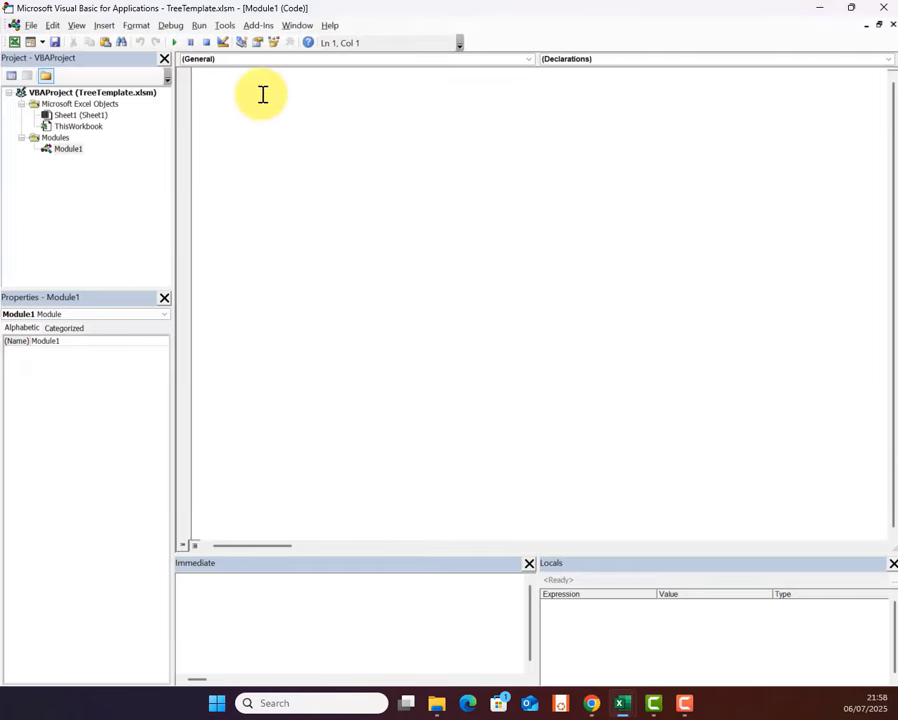
key(ctrl+v)
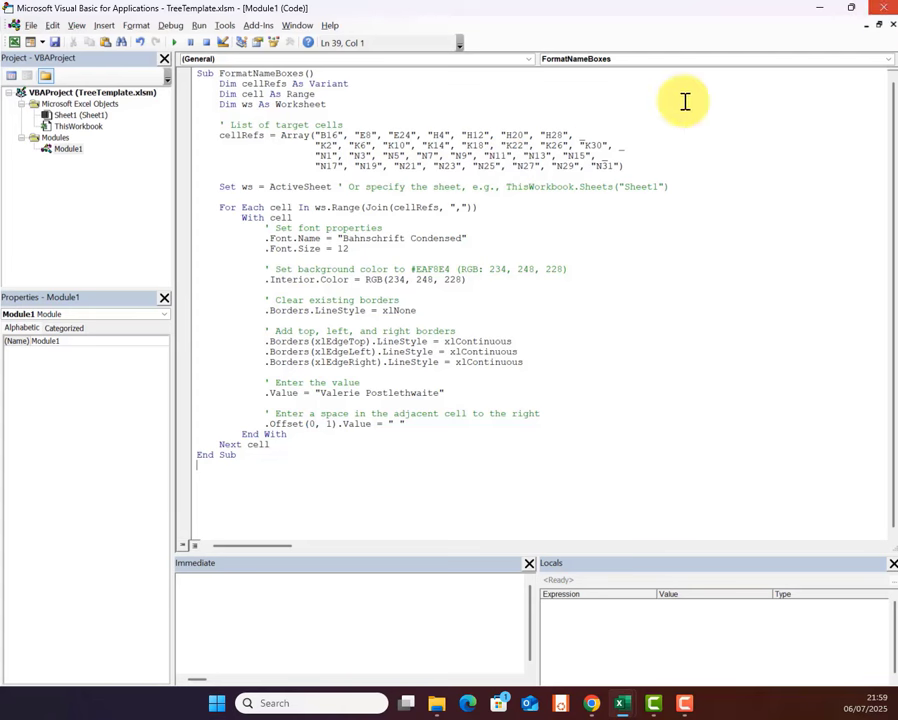
key(alt+F11)
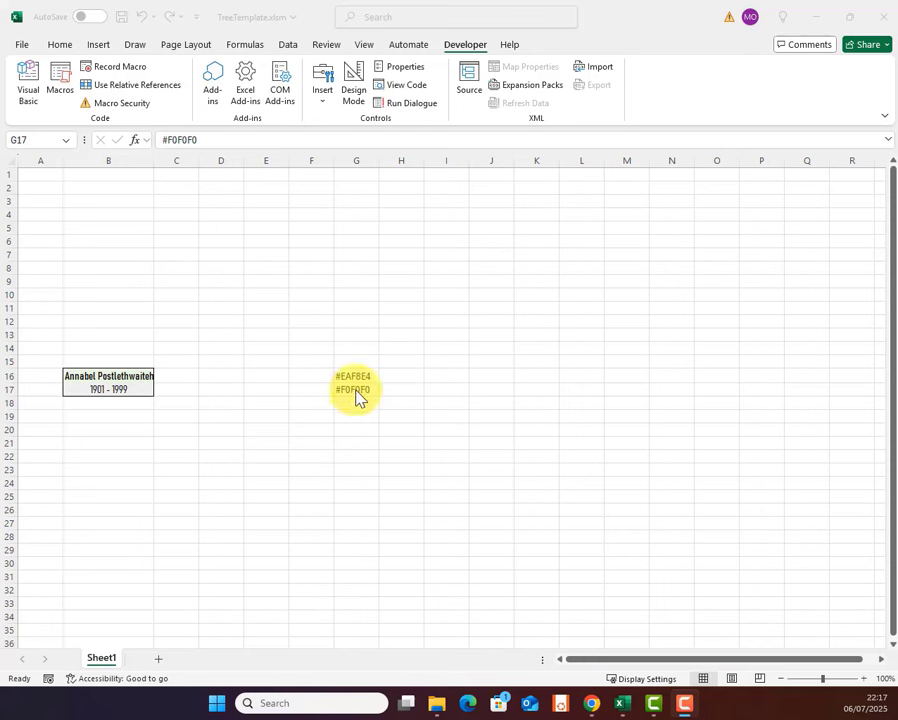
Move the two colour codes #EAF8E4 and #F0F0F0 from G16:G17 to A1:A2.
drag(352, 375, 354, 389)
key(ctrl+c)
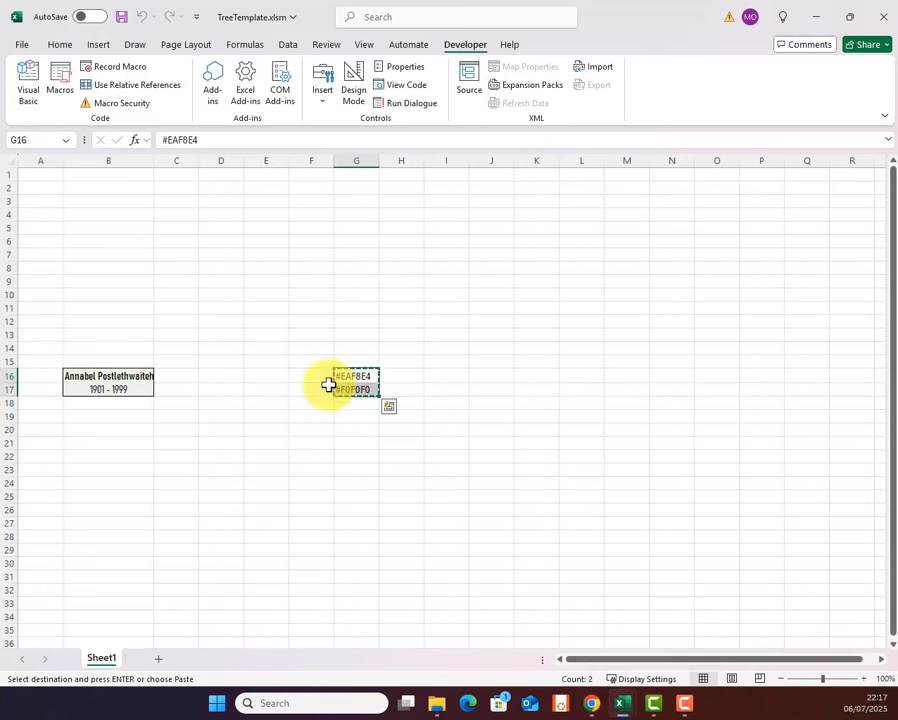
click(36, 177)
key(ctrl+v)
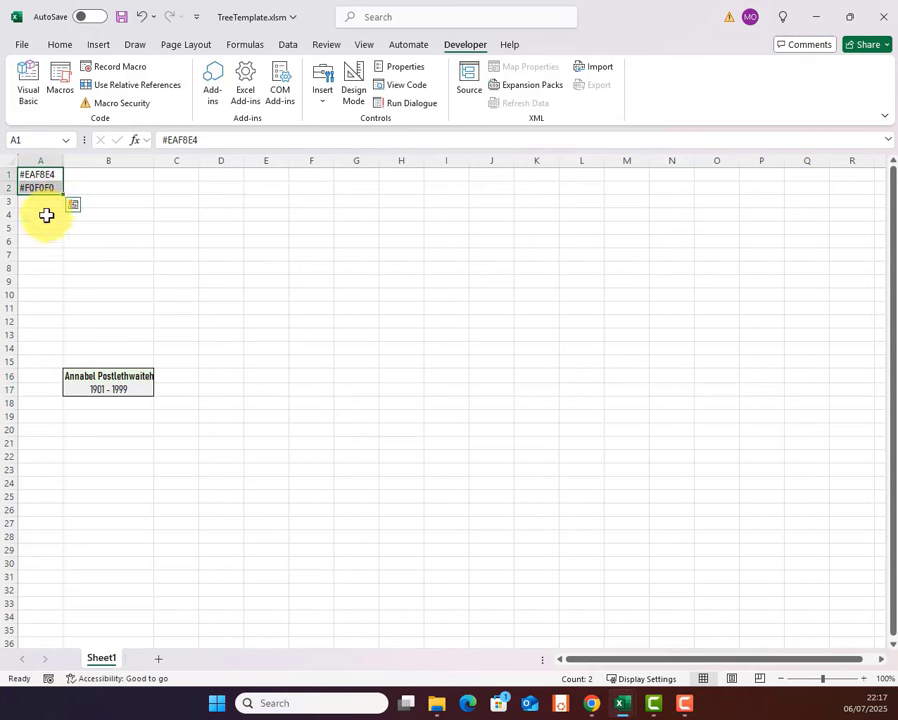
Run the FormatNameBoxes macro on Sheet1.
click(120, 334)
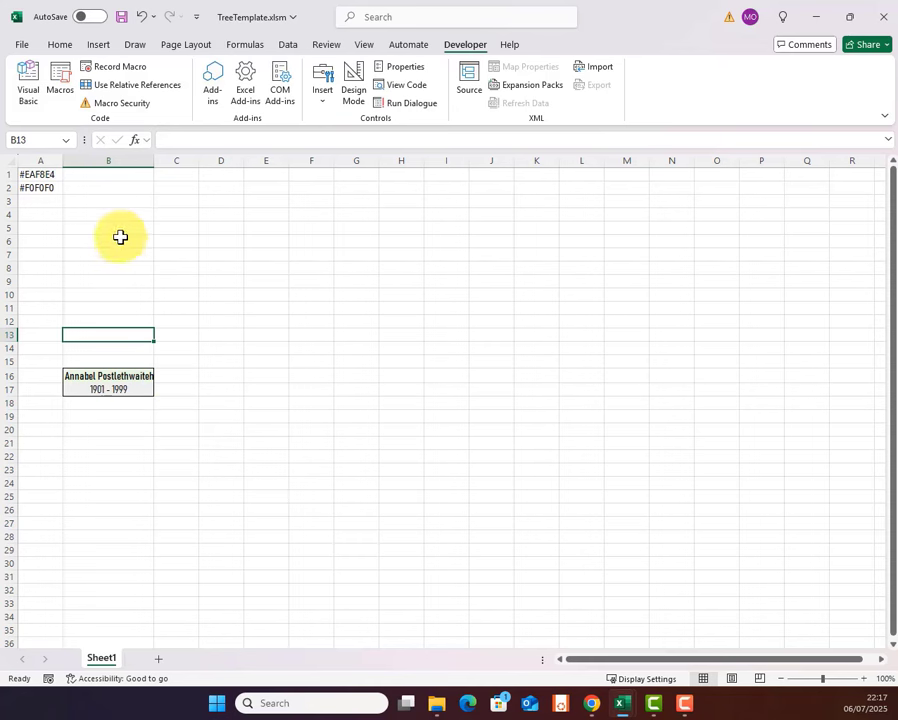
click(62, 92)
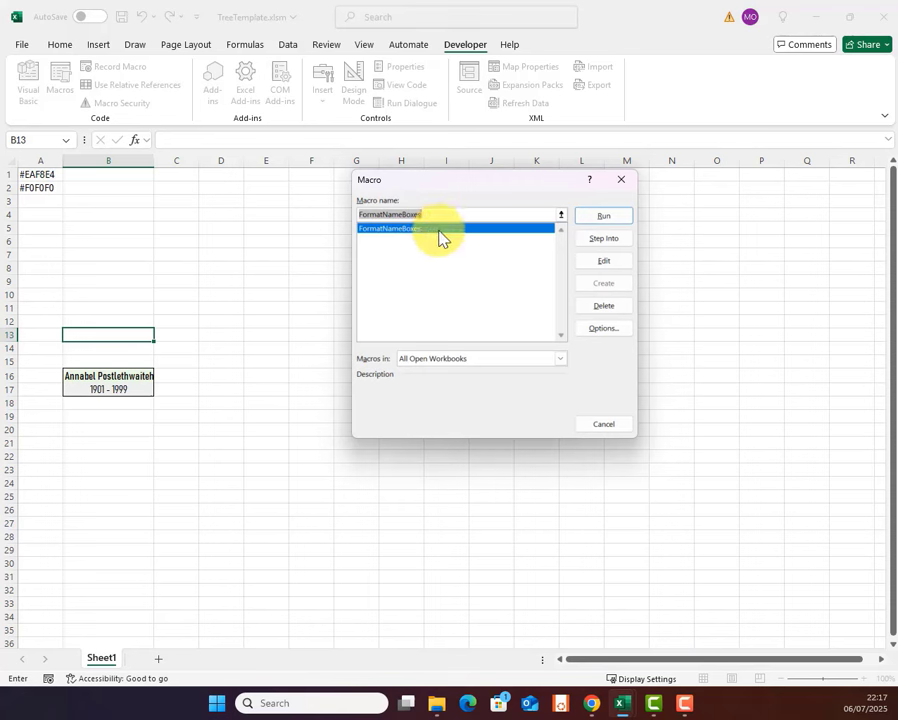
click(610, 220)
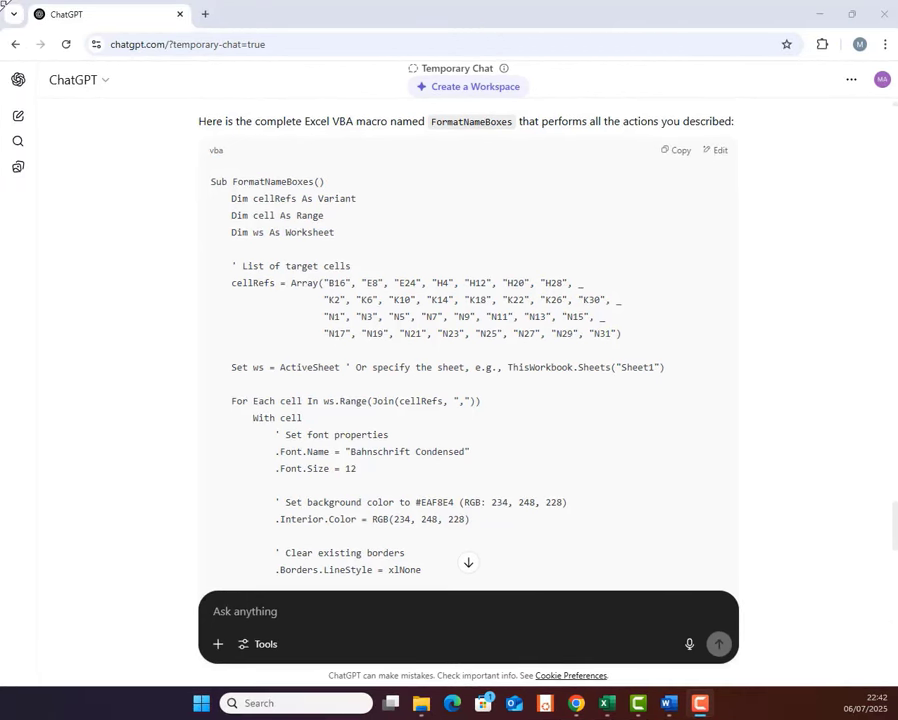
In ChatGPT, copy the whole earlier FormatNameBoxes prompt and paste it into a new message.
scroll(573, 302, up, 5)
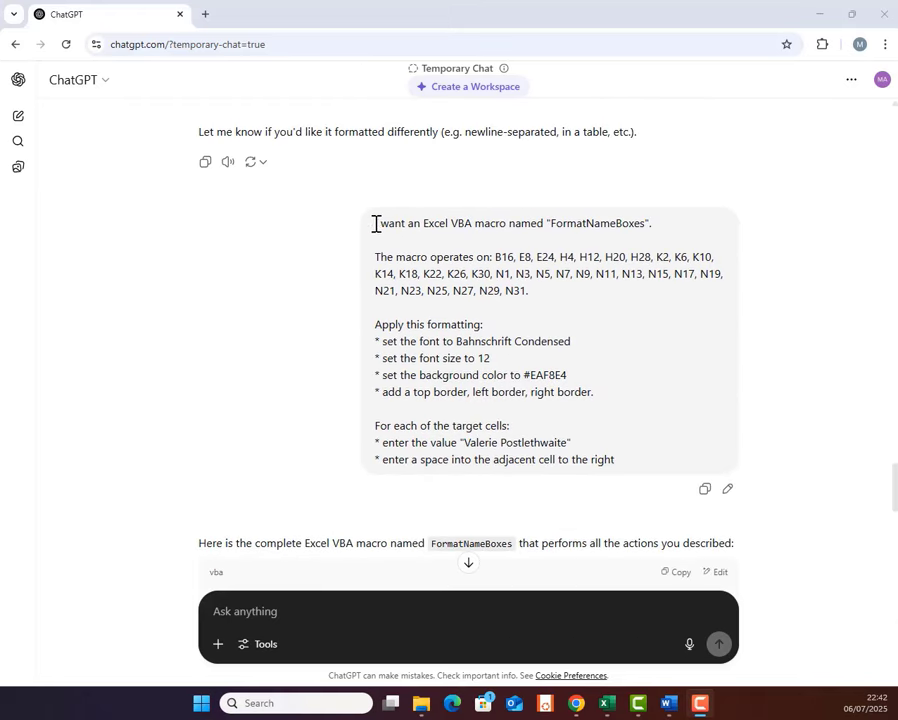
drag(378, 224, 629, 479)
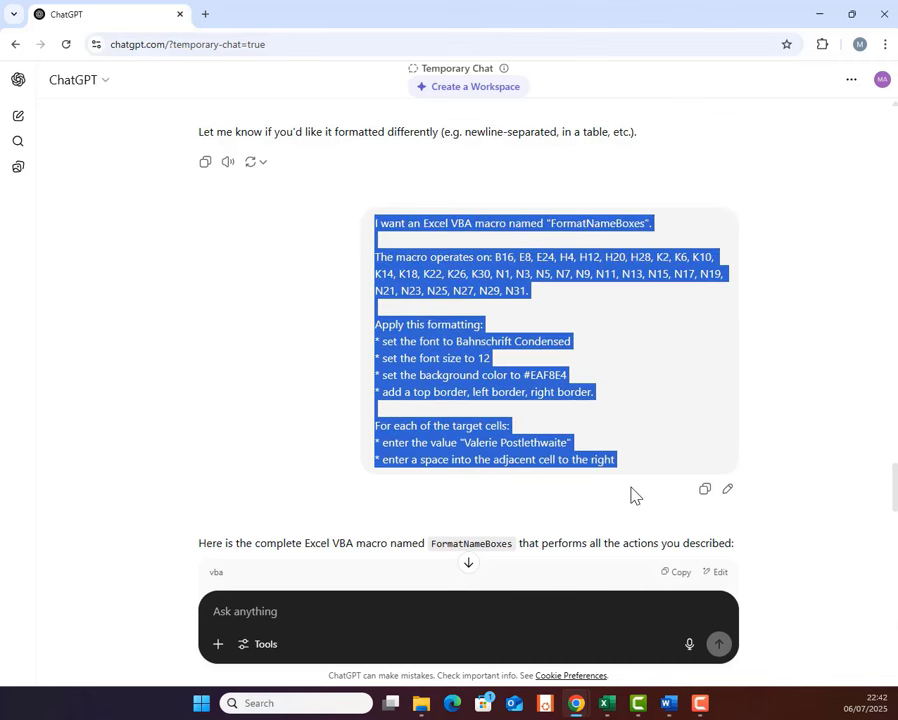
key(ctrl+c)
scroll(795, 404, down, 2)
click(414, 614)
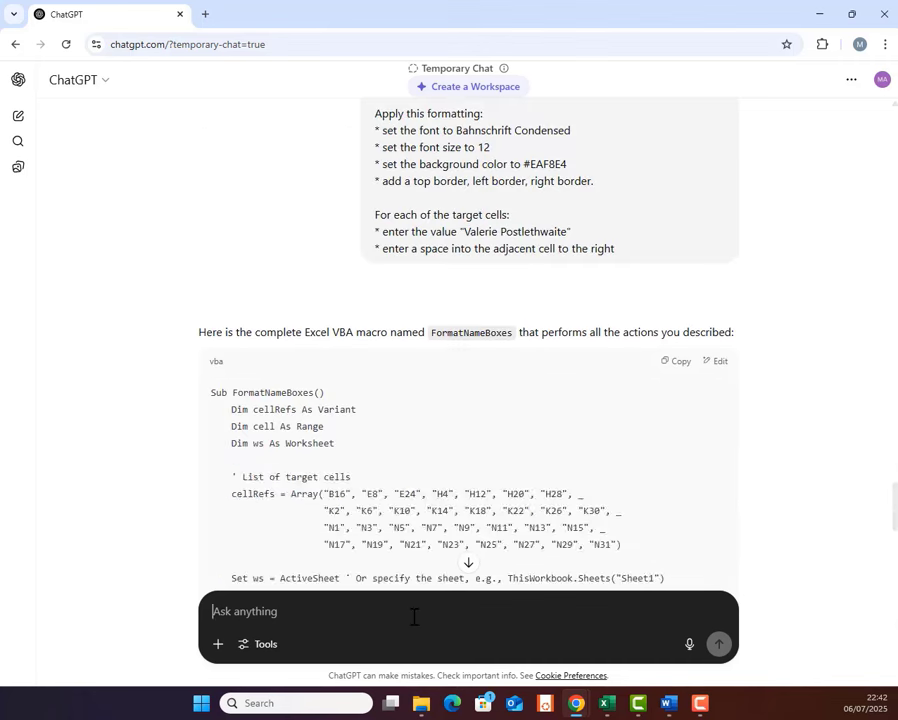
key(ctrl+v)
Change the macro name in the pasted prompt to "FormatDateBoxes".
scroll(285, 496, up, 3)
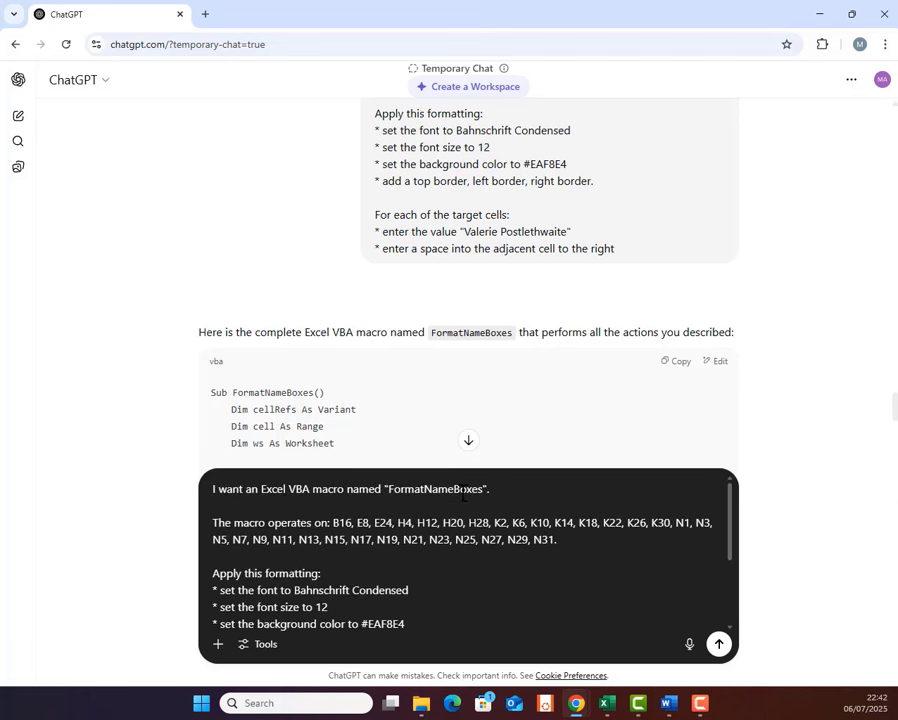
key(BackSpace)
key(BackSpace)
key(BackSpace)
key(BackSpace)
text(Date)
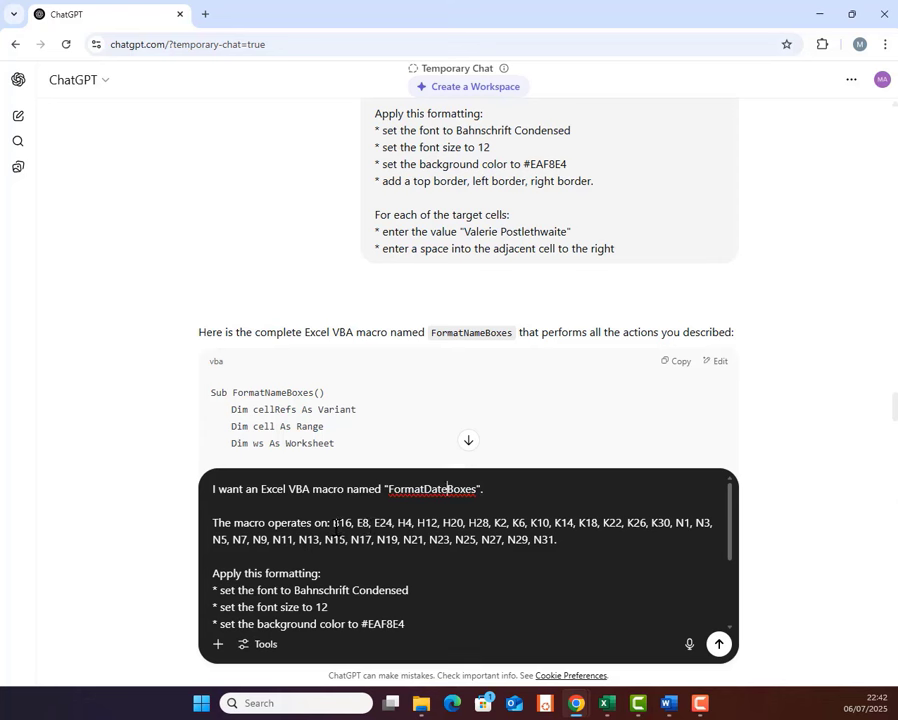
Reword the target line to "The macro operates on the cell below these cells" ahead of the cell references.
click(333, 522)
key(BackSpace)
text(the cell bel)
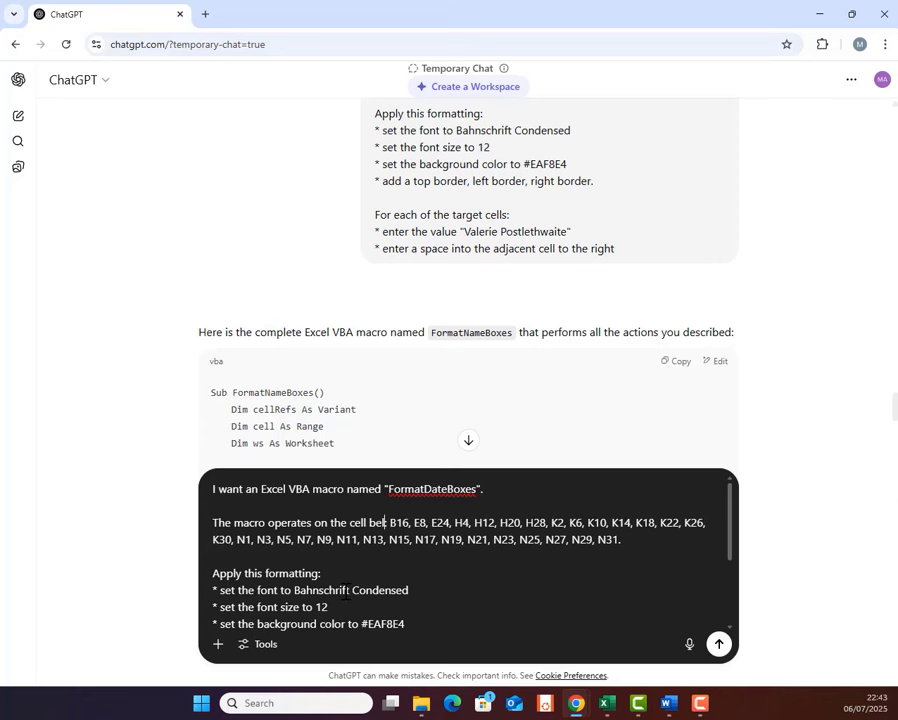
text(ow these cell)
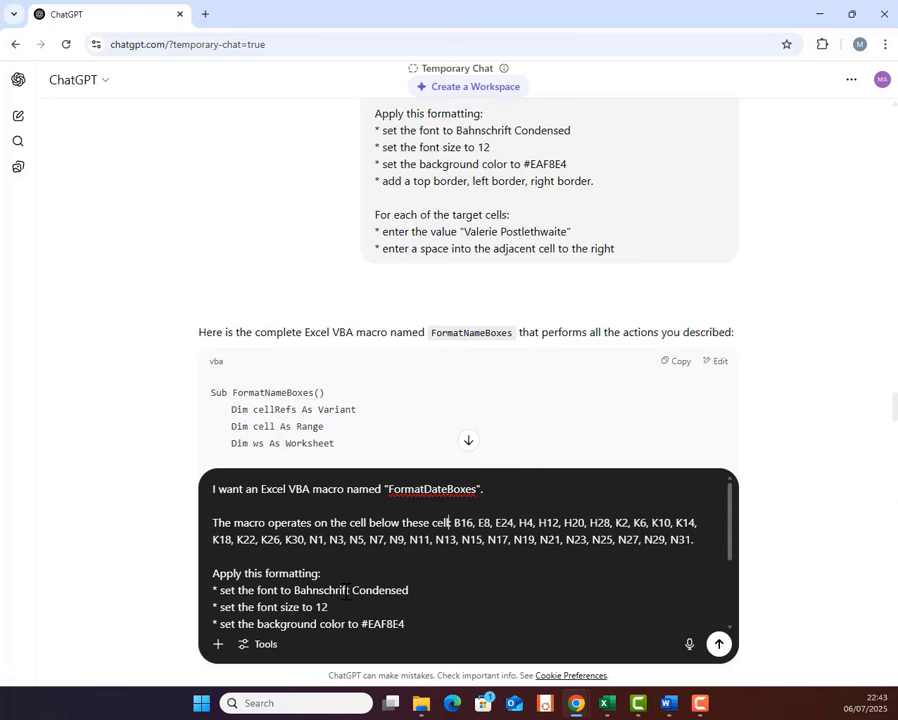
text(s)
Change the font in the prompt to Bahnschrift Light Condensed and the font size to 11.
scroll(264, 568, down, 2)
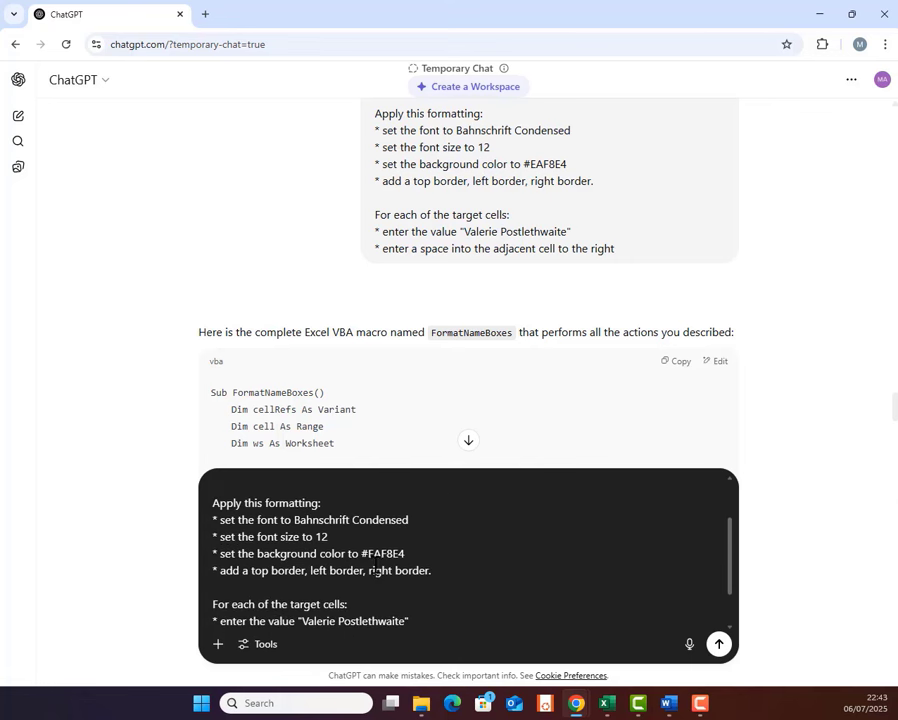
click(355, 521)
text(Light)
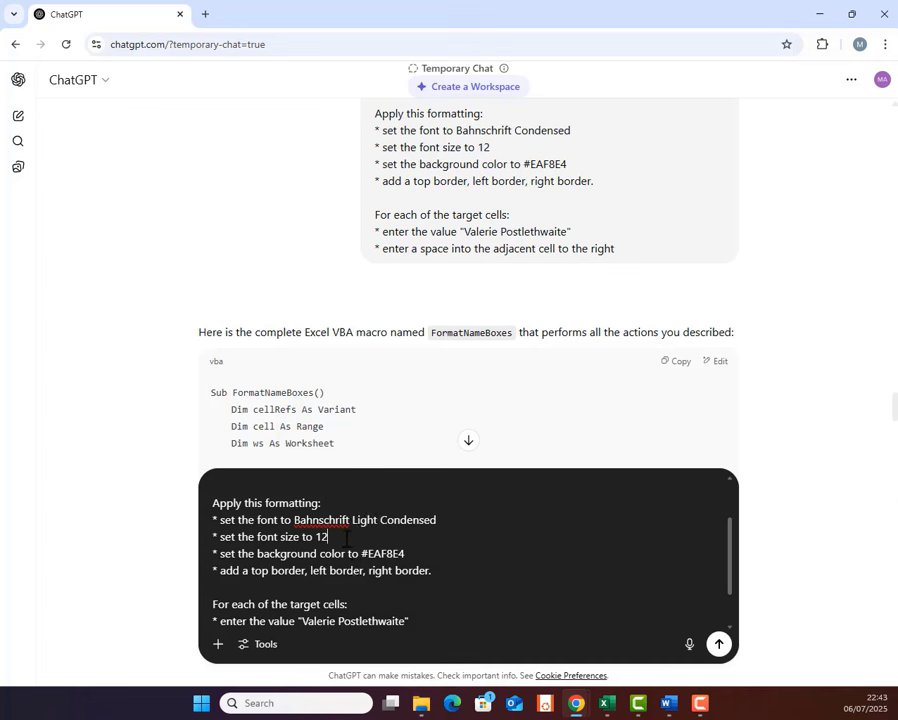
key(BackSpace)
text(1)
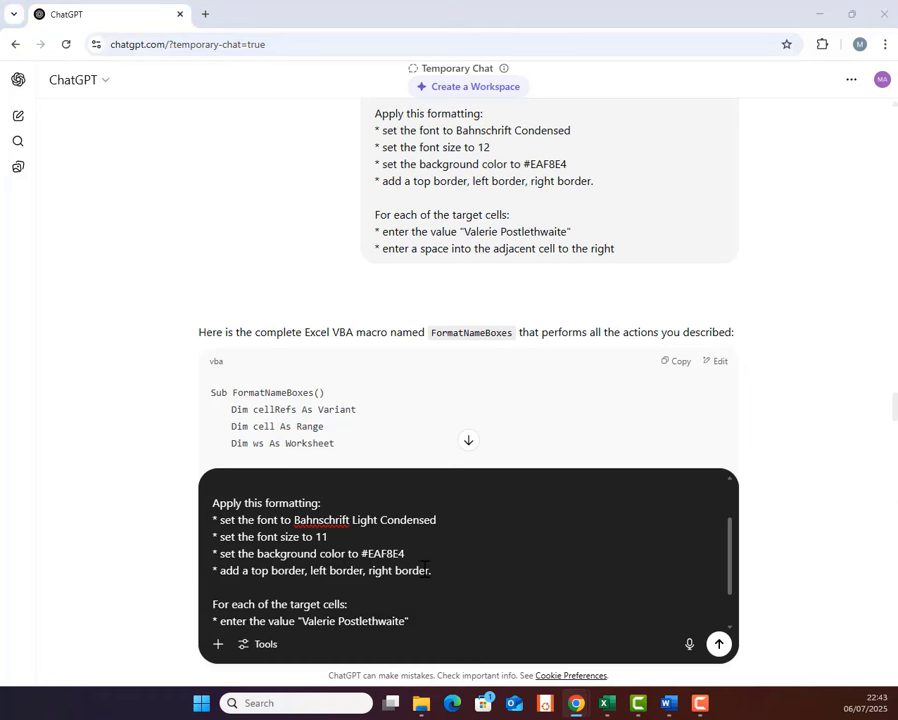
Copy the colour code #F0F0F0 from cell A2 in Excel and use it as the background colour in the ChatGPT prompt.
key(alt+Tab)
click(43, 176)
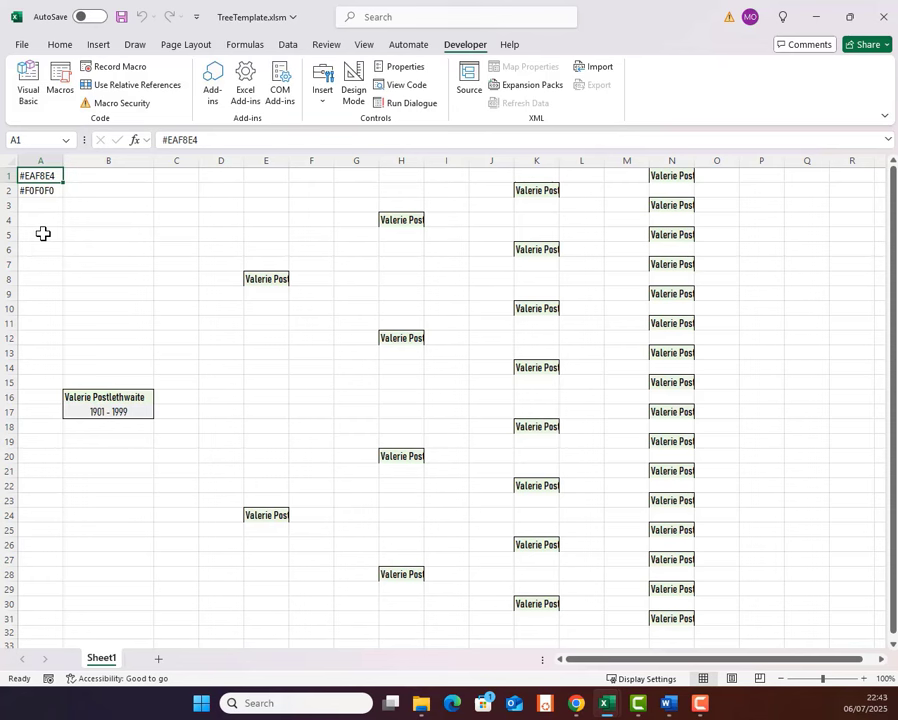
click(47, 191)
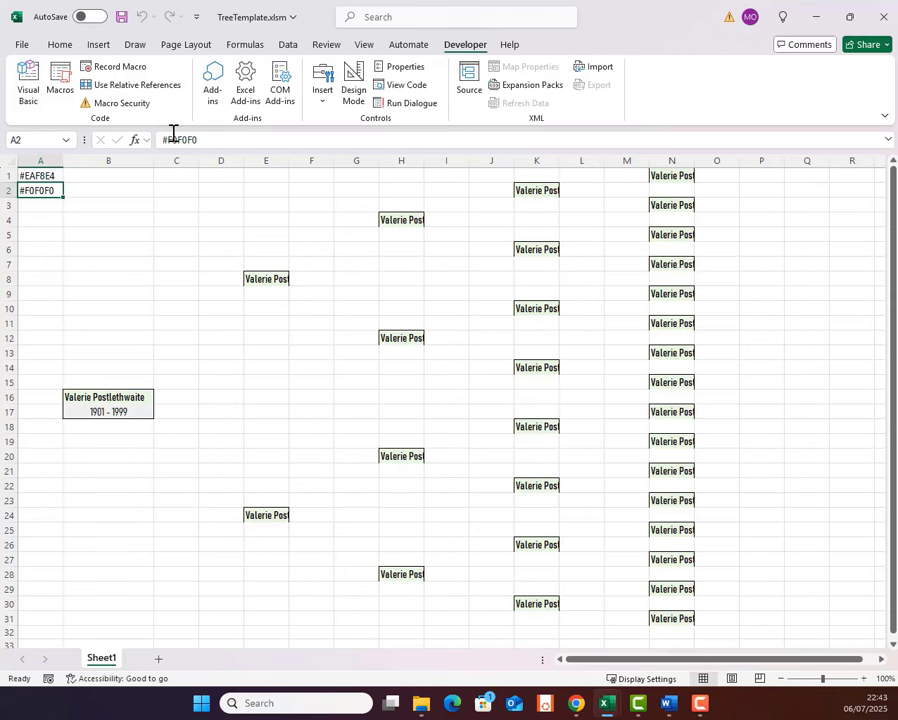
drag(202, 142, 166, 148)
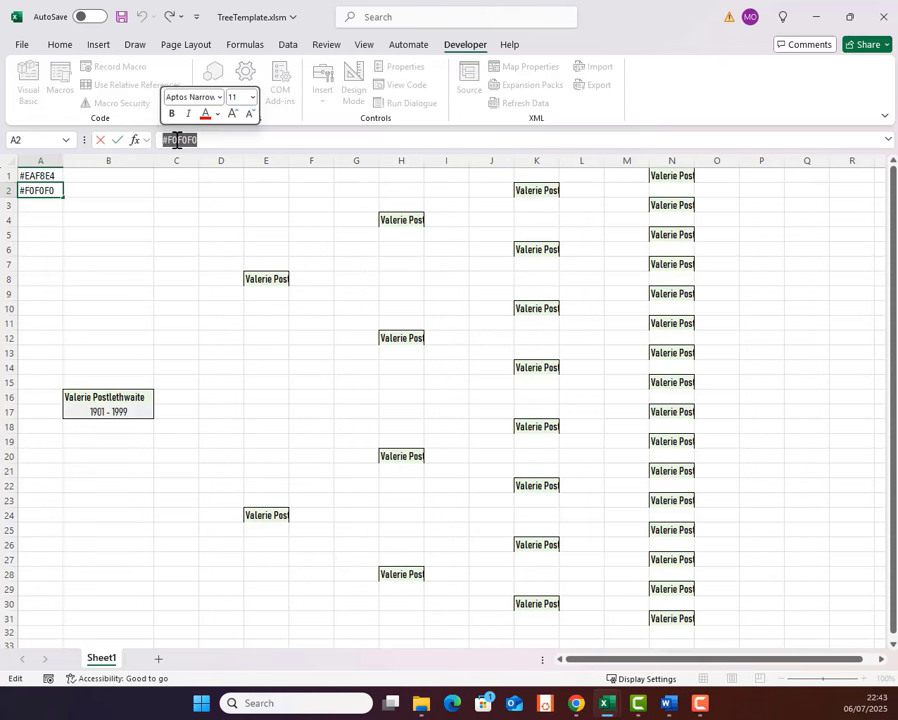
key(alt+Tab)
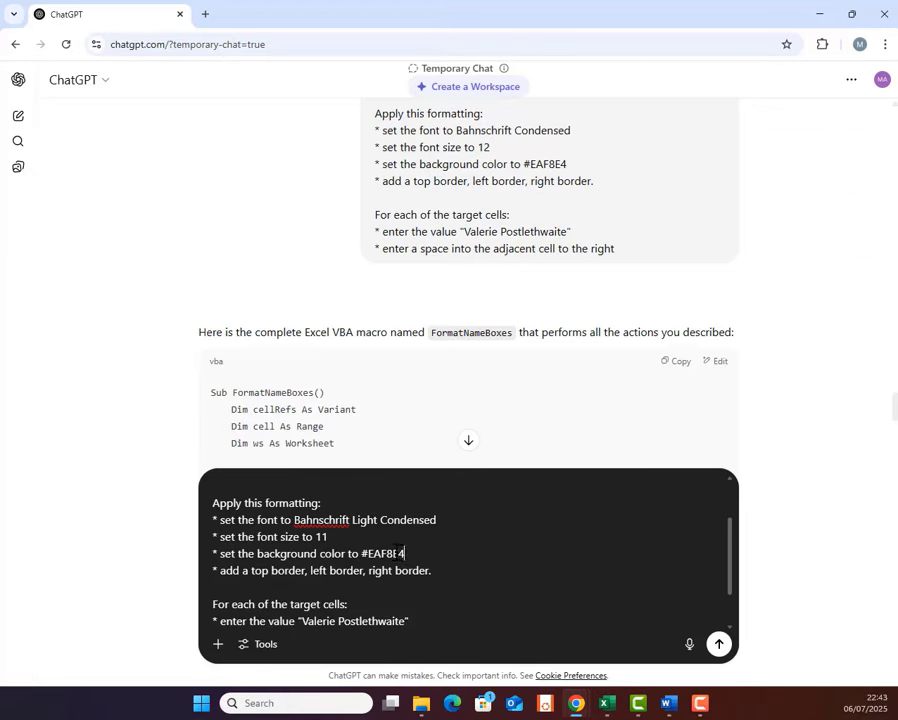
drag(405, 553, 362, 553)
key(ctrl+v)
Replace "top" with "bottom" in the prompt's border instruction.
double_click(273, 571)
key(BackSpace)
text(bottom)
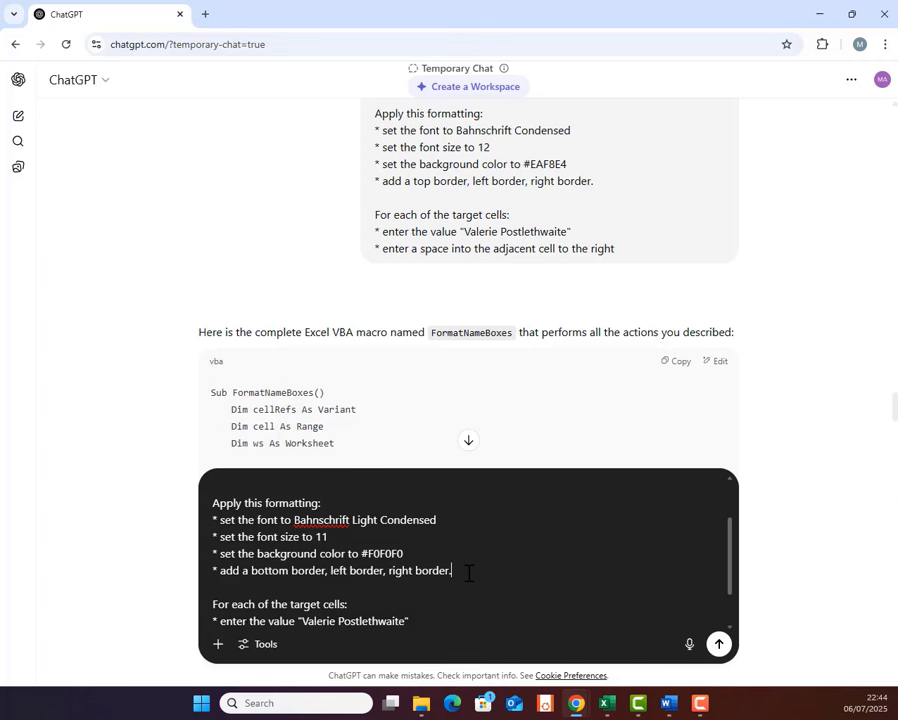
Add the formatting instruction "* set the text alignment to center." below the border line in the prompt.
key(shift+Return)
text(* se)
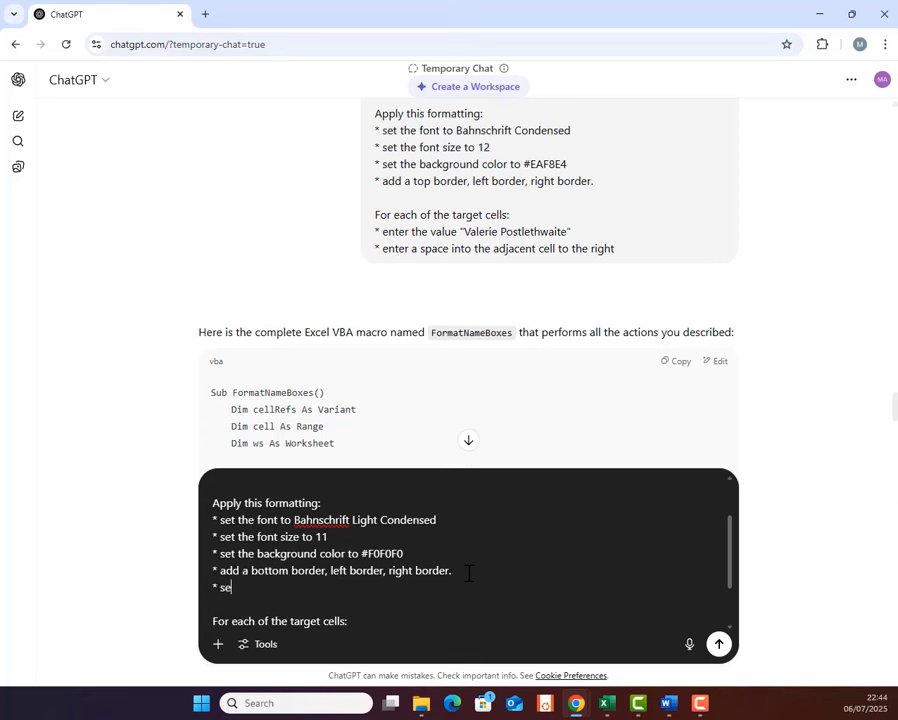
text(t the text alignm)
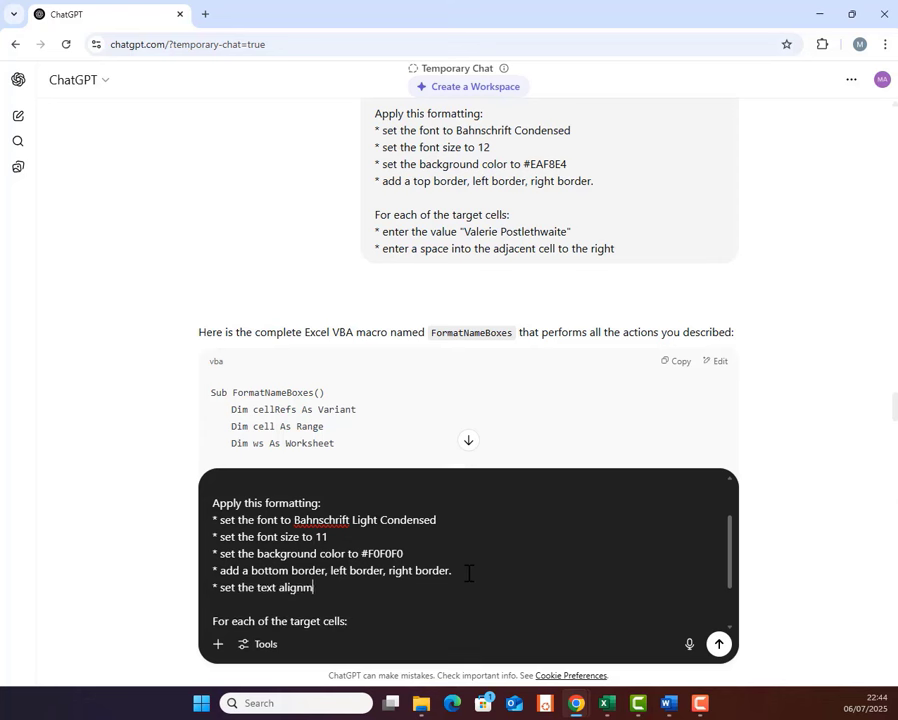
text(ent to center.)
Replace the sample name in the prompt's value instruction with "1901 - 1999" and submit the prompt.
scroll(366, 597, down, 2)
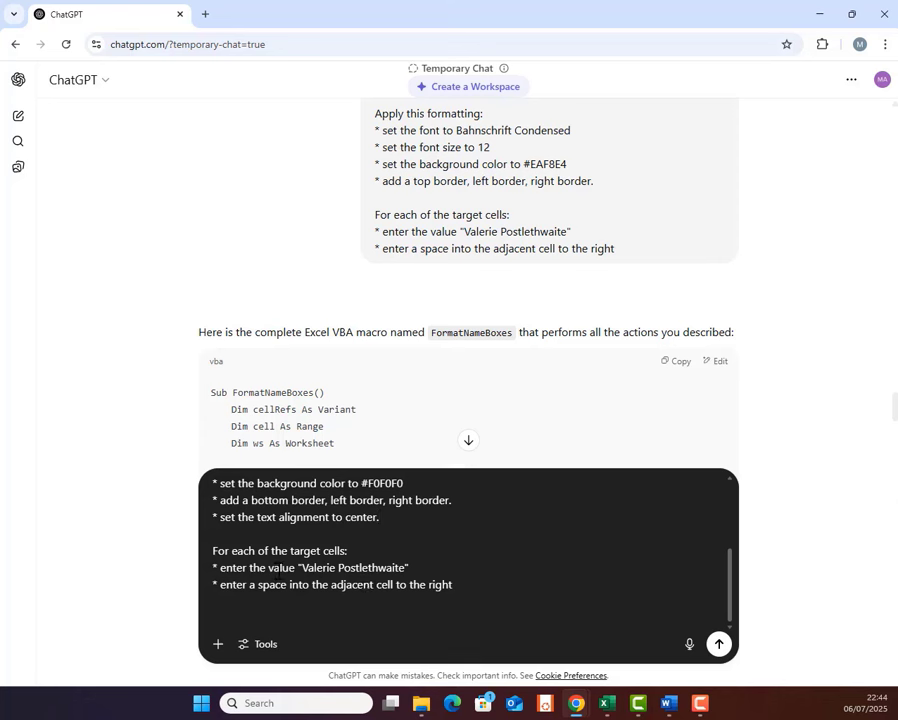
drag(406, 567, 307, 567)
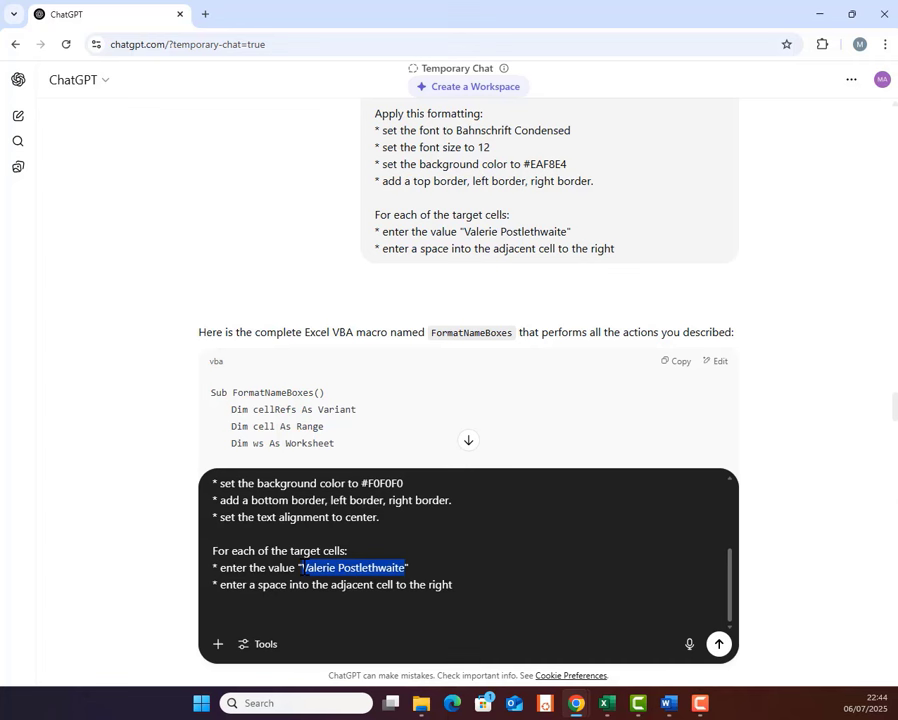
key(BackSpace)
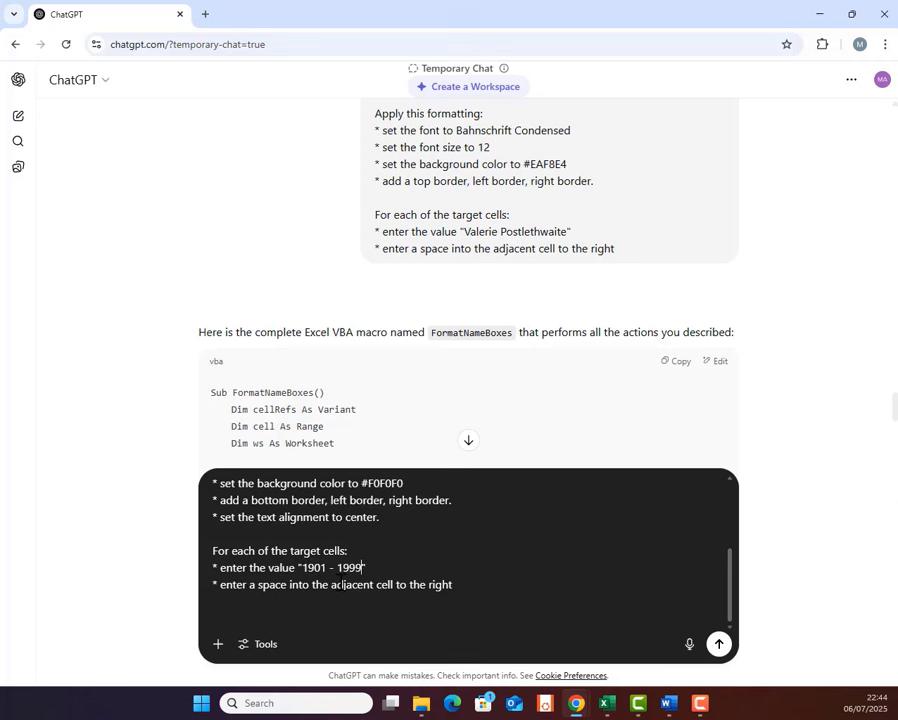
click(378, 586)
scroll(443, 591, up, 5)
scroll(444, 588, down, 5)
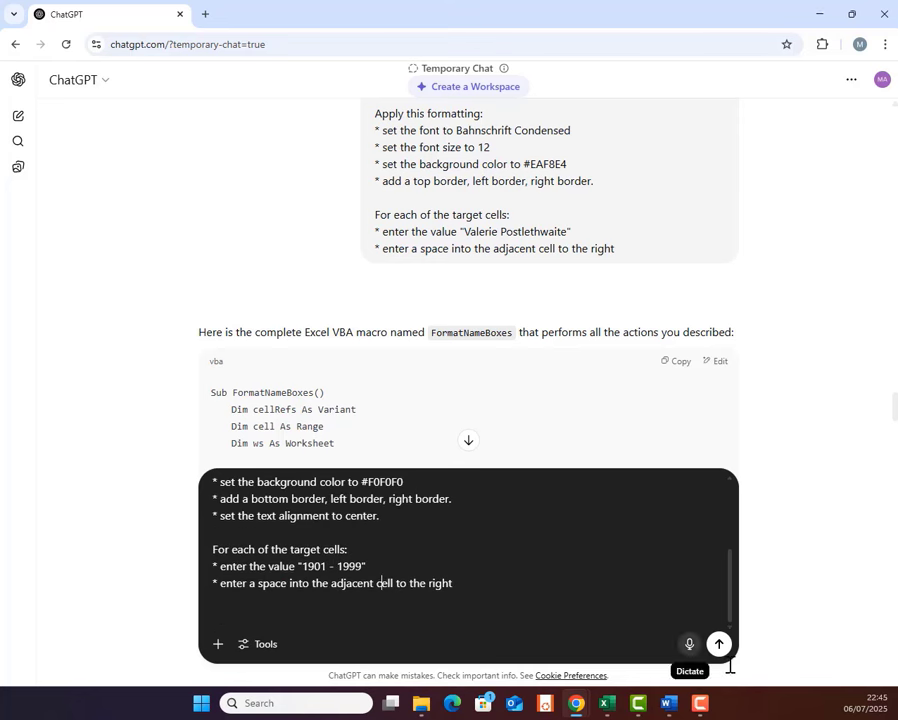
click(720, 646)
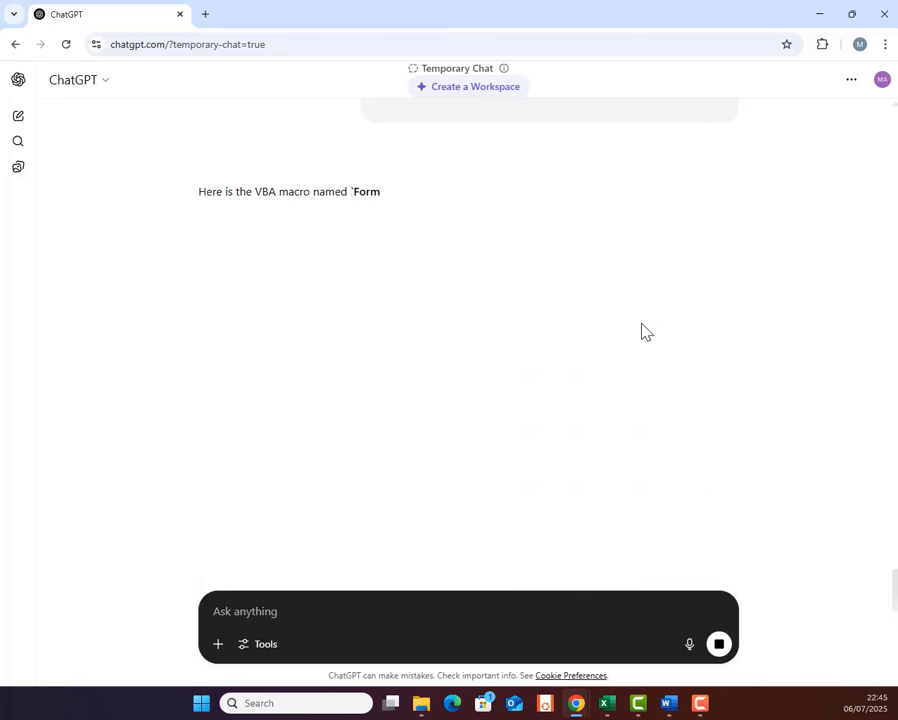
Check the generated FormatDateBoxes macro, including its center alignment line, and copy its code.
scroll(496, 418, up, 2)
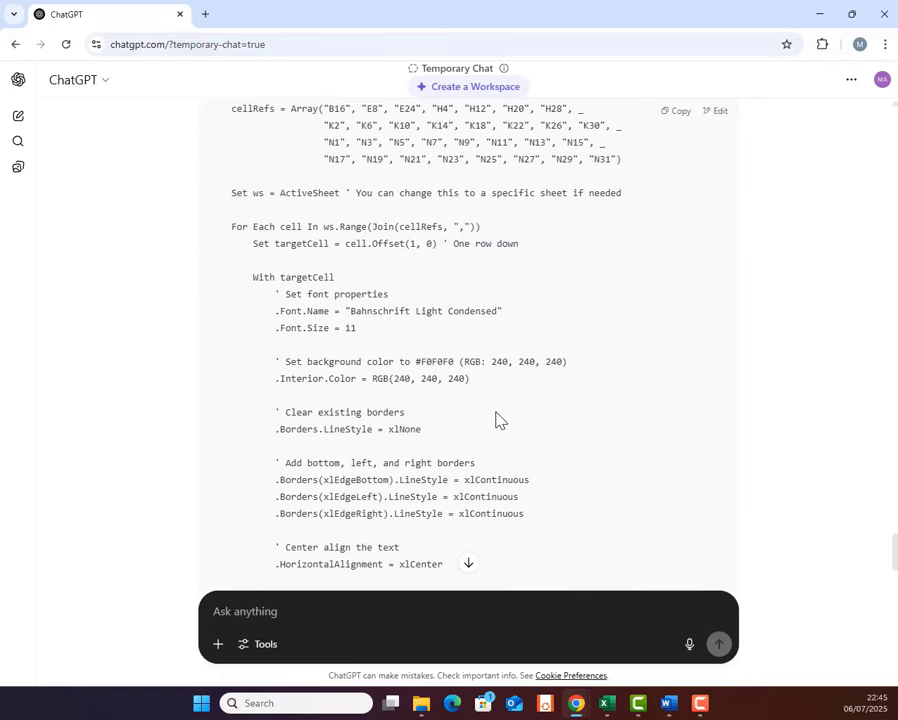
scroll(496, 418, down, 1)
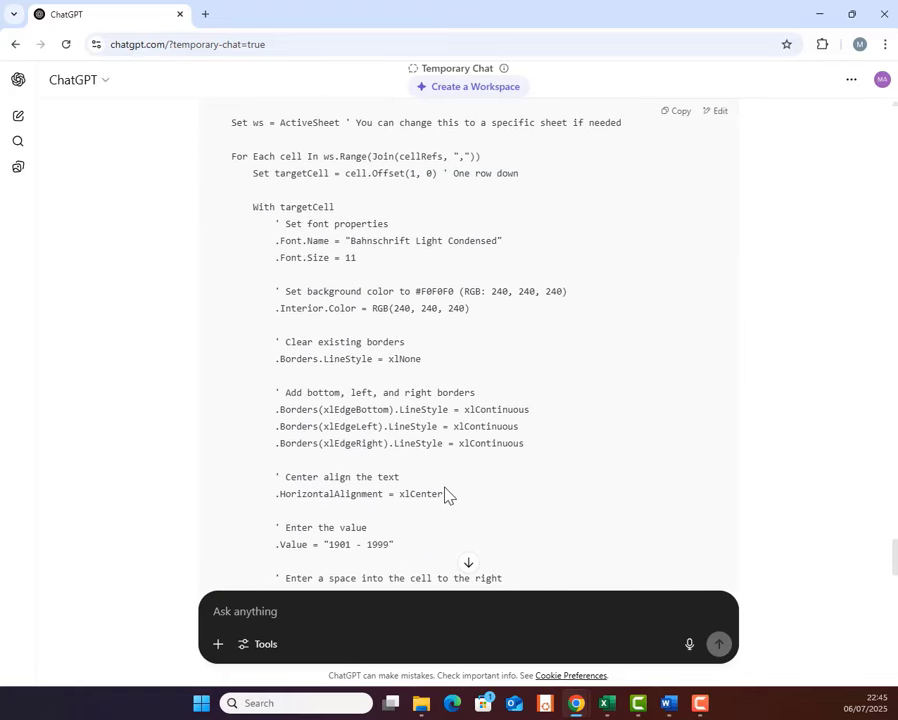
drag(446, 494, 275, 494)
scroll(644, 232, up, 3)
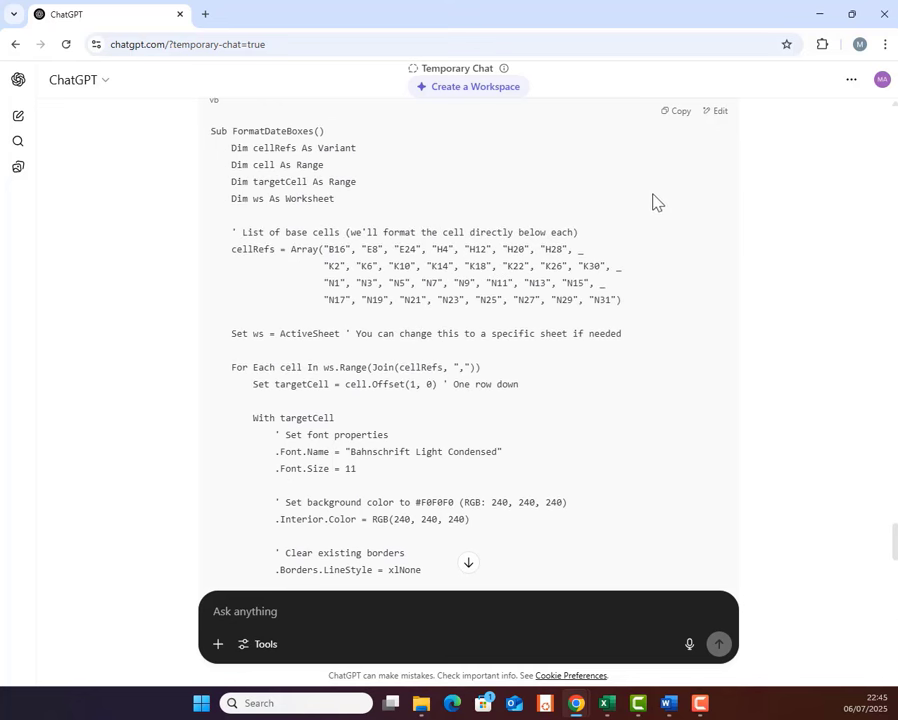
click(672, 117)
Switch to Excel, paste the copied macro into Module1 below FormatNameBoxes in the Visual Basic editor, review it and close the editor.
key(alt+Tab)
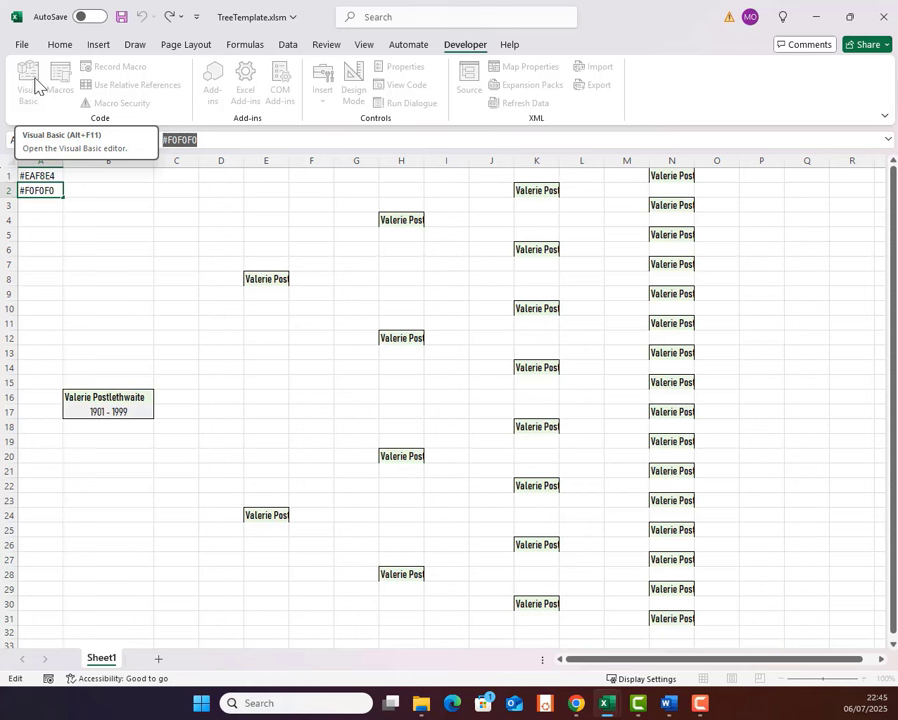
click(145, 195)
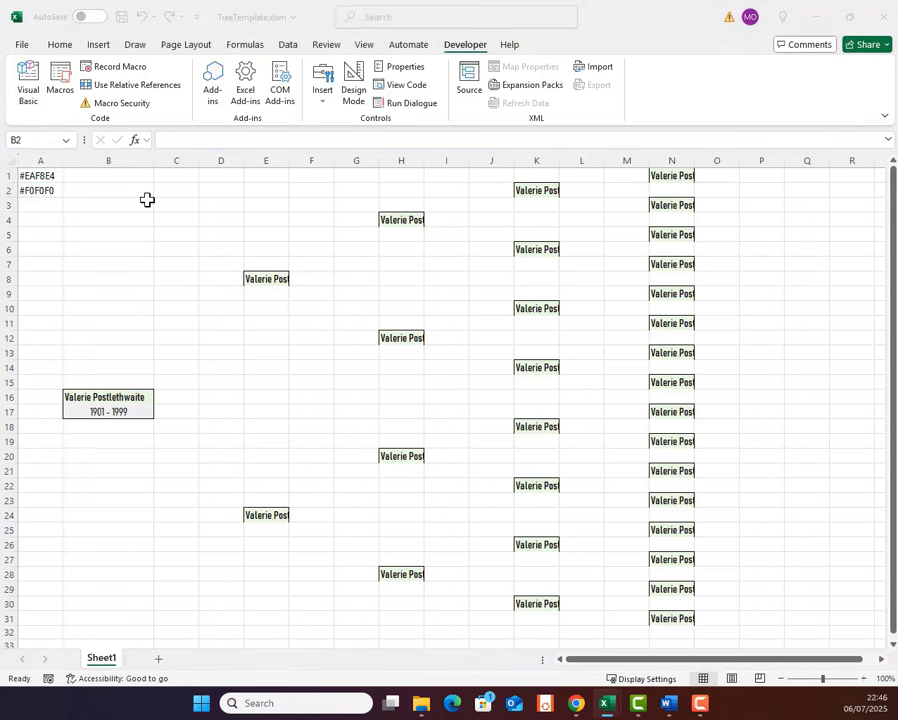
key(alt+F11)
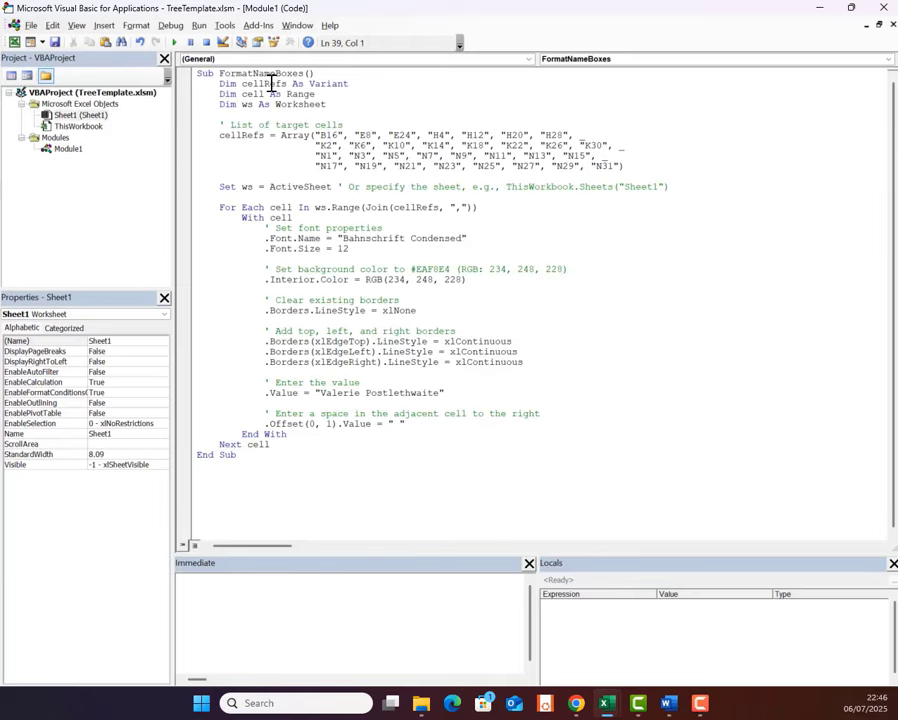
click(254, 476)
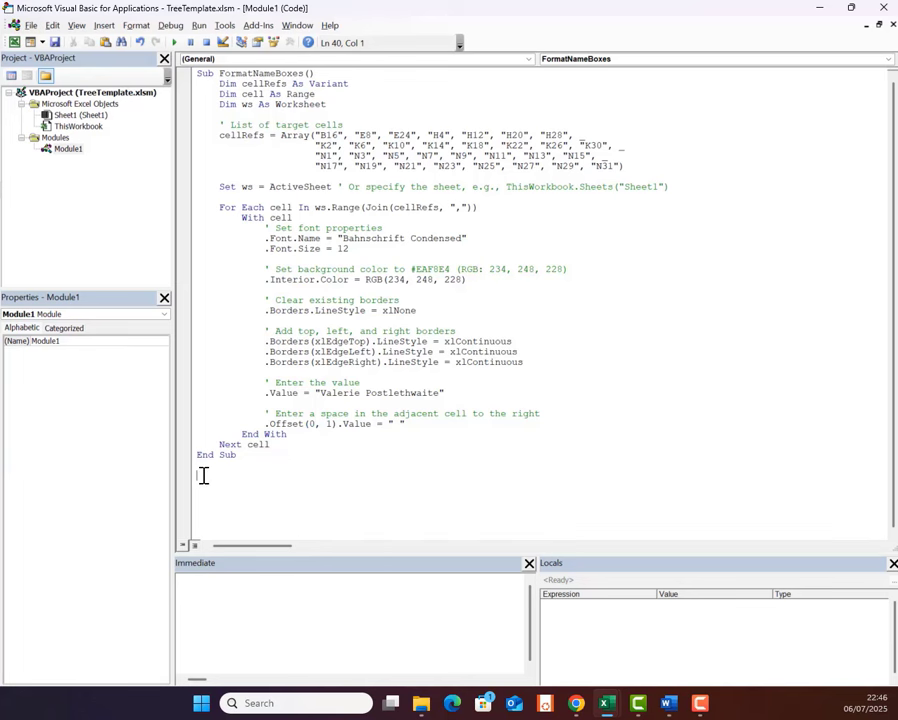
key(ctrl+v)
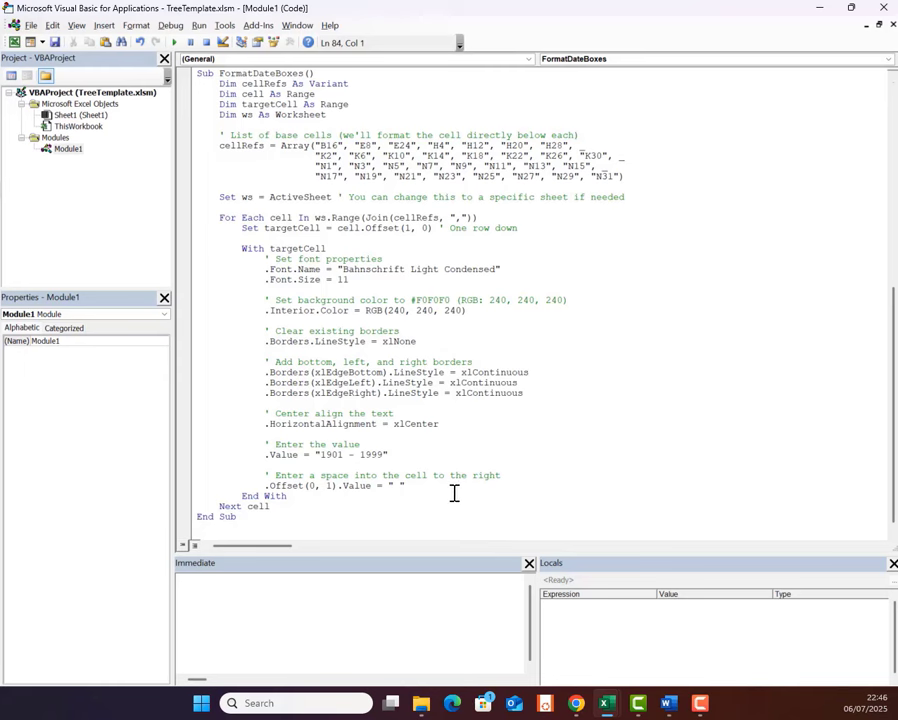
scroll(448, 490, up, 1)
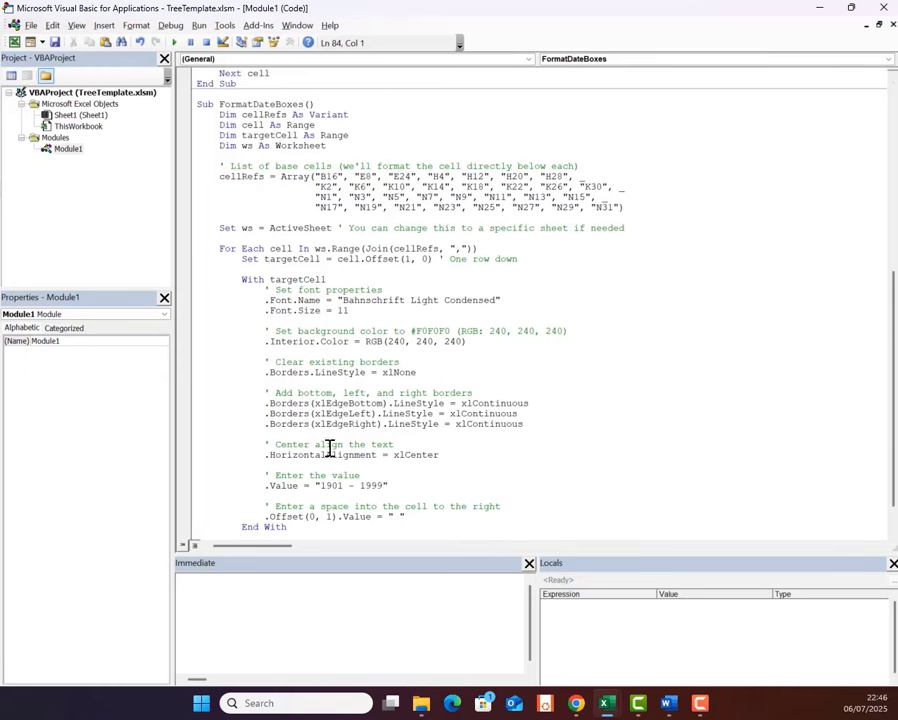
scroll(304, 177, up, 2)
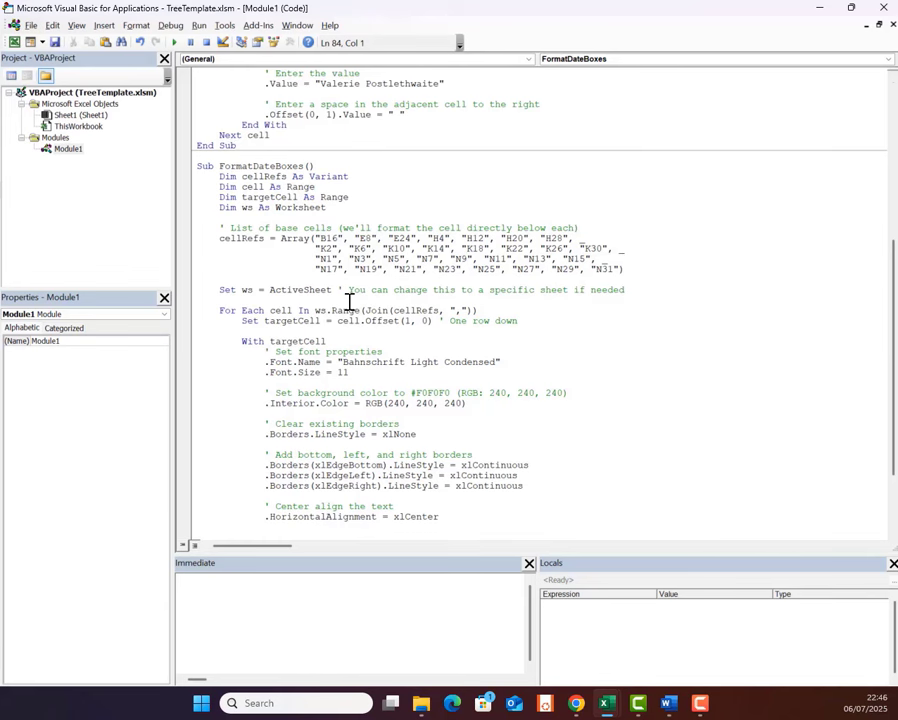
scroll(350, 304, down, 1)
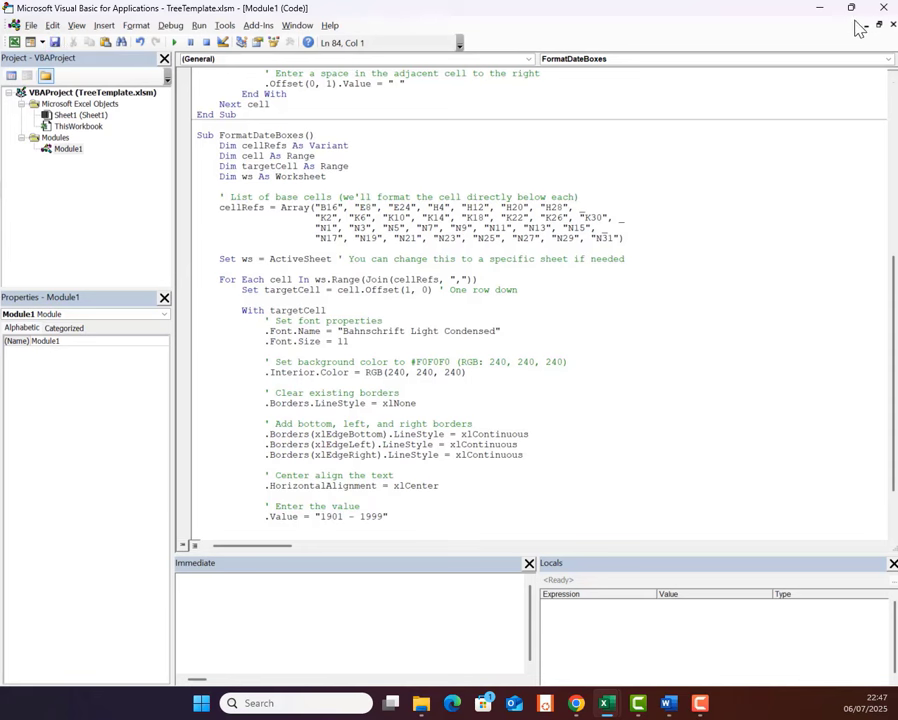
click(884, 9)
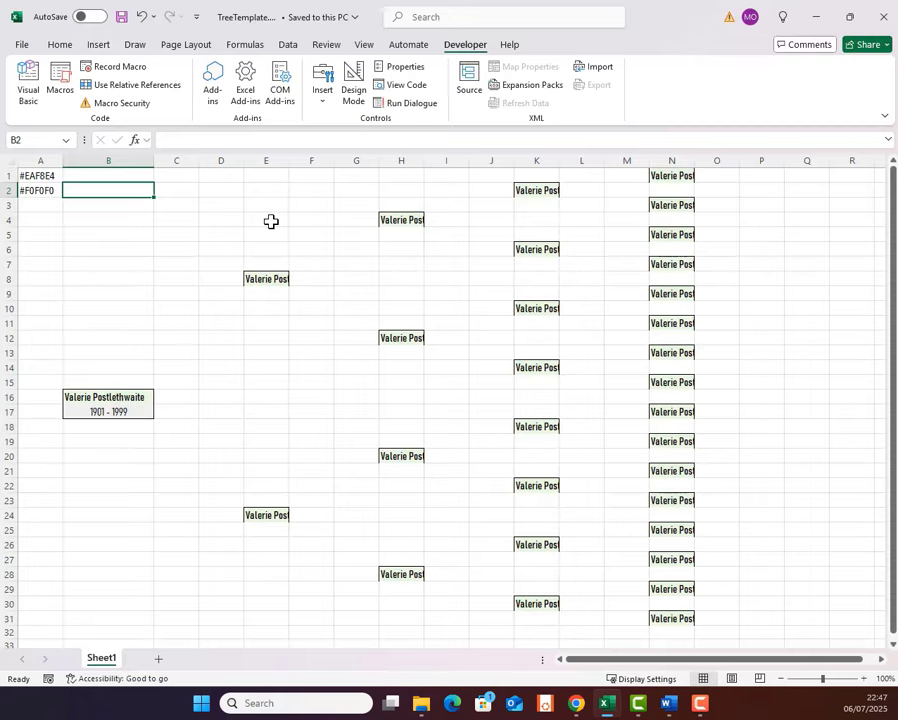
Run the FormatDateBoxes macro on the family tree sheet.
click(62, 86)
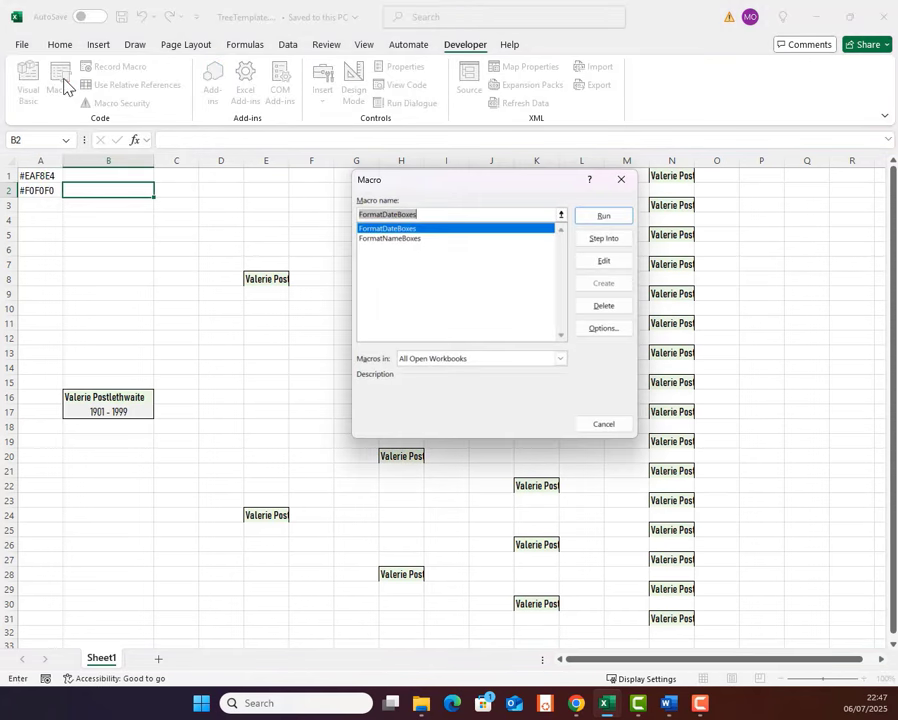
click(430, 239)
key(Up)
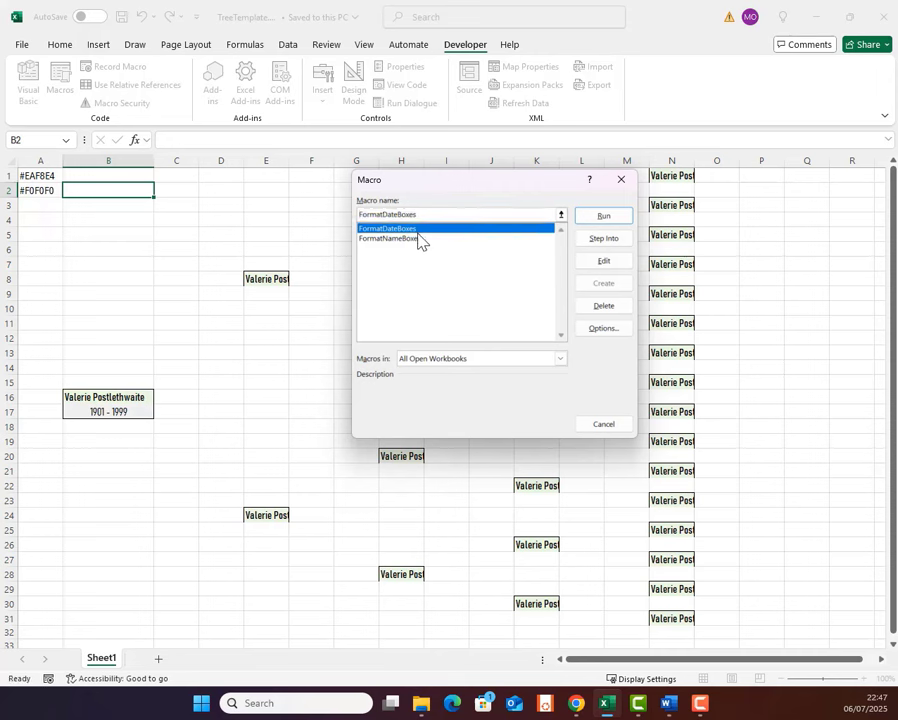
click(607, 220)
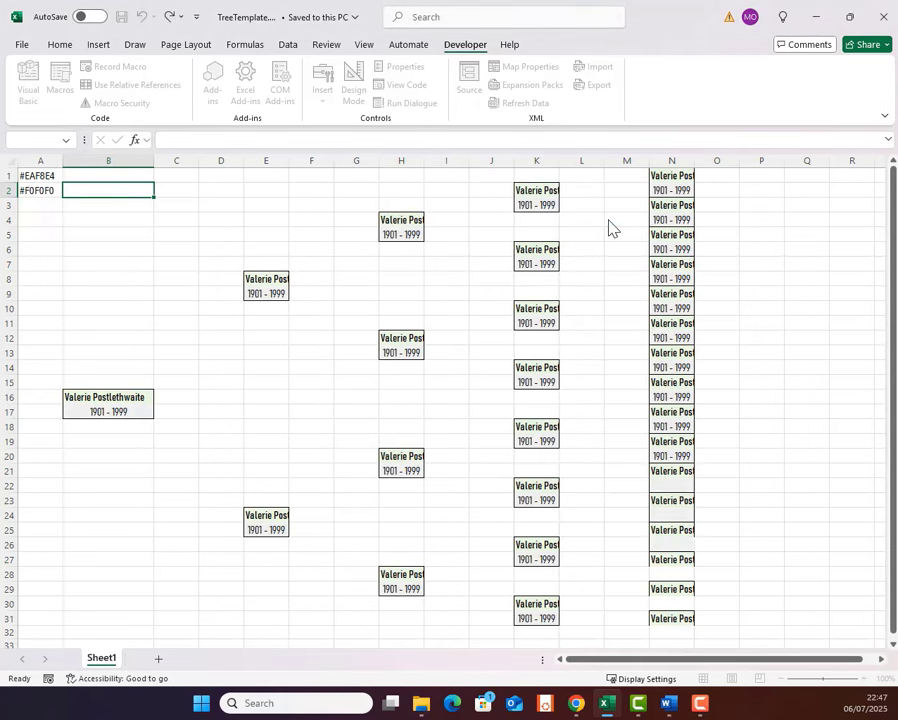
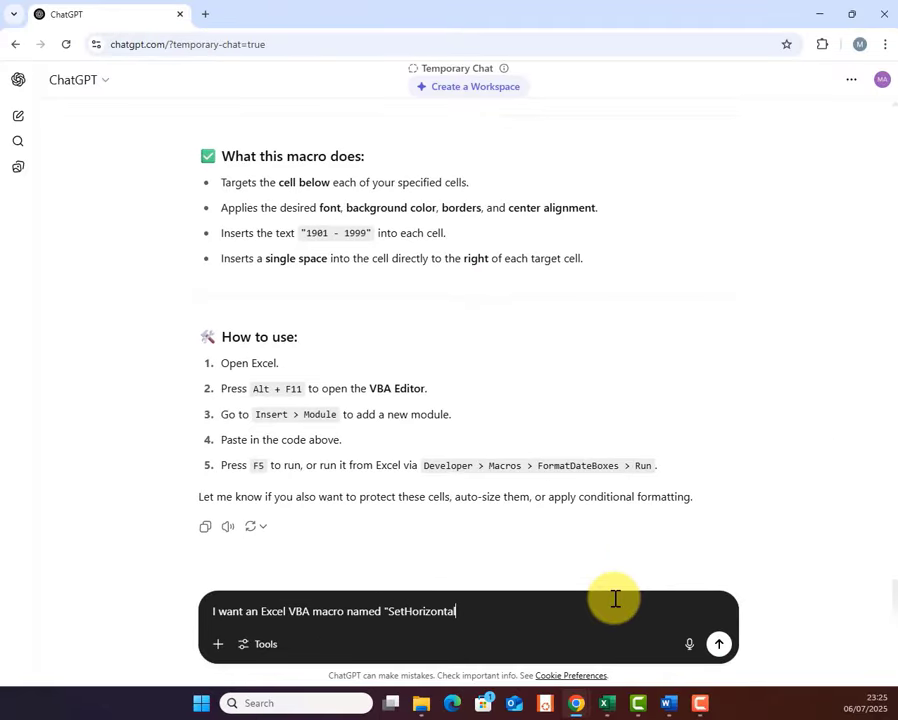
Complete the new ChatGPT prompt's macro name as "SetHorizontalLines" and copy the cell list from the earlier FormatDateBoxes prompt.
text(s".)
scroll(688, 333, up, 5)
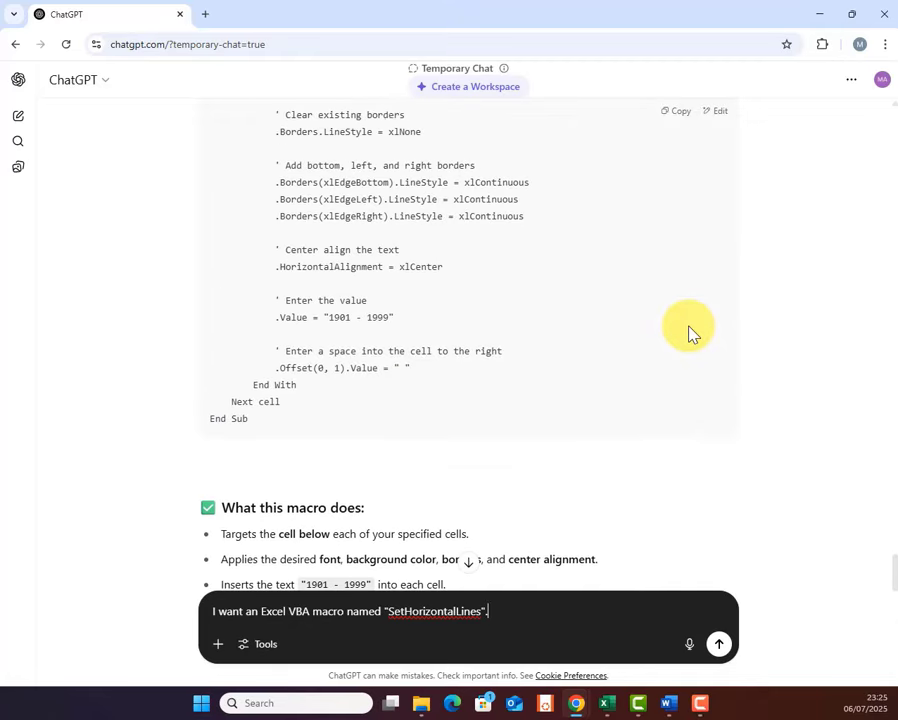
scroll(797, 331, up, 2)
scroll(774, 330, up, 10)
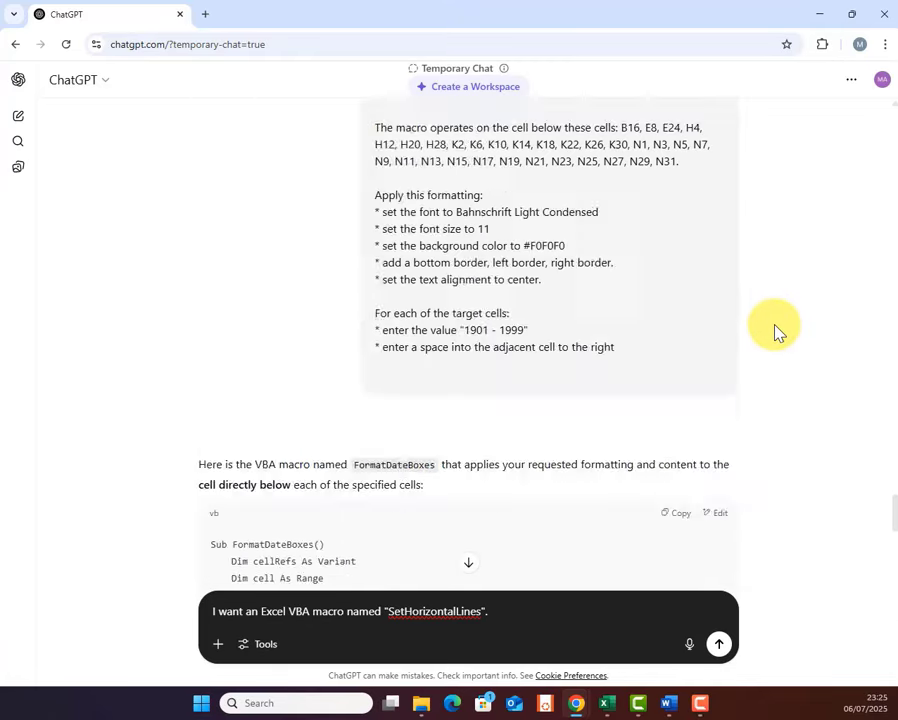
scroll(664, 364, down, 2)
drag(680, 370, 622, 336)
key(ctrl+c)
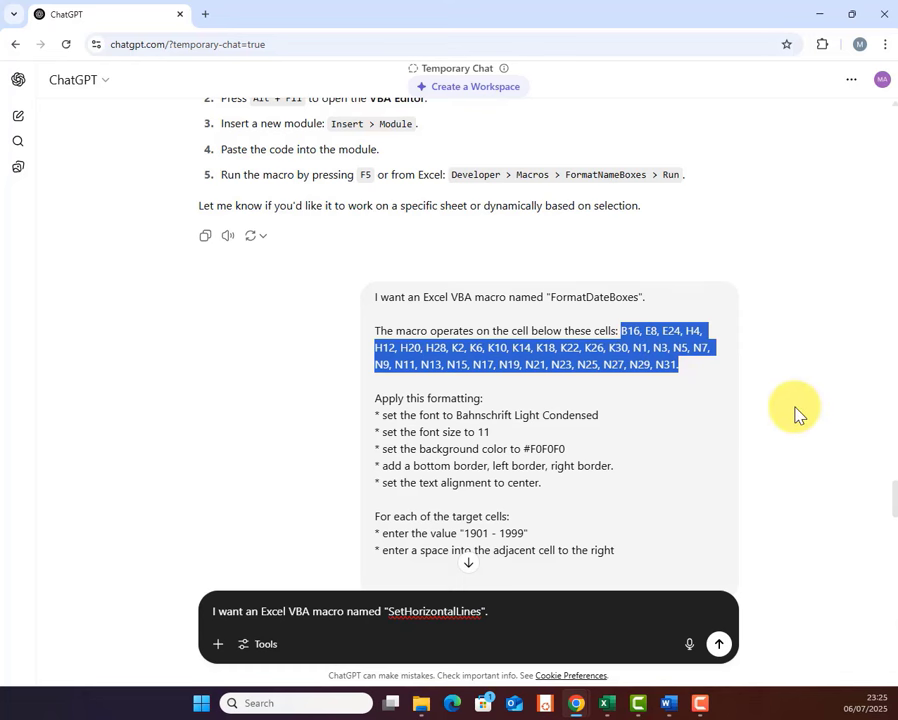
Add a new paragraph to the prompt reading "For these cells:" followed by the copied cell references from B16 to N31.
click(556, 628)
key(shift+Return)
key(shift+Return)
text(For )
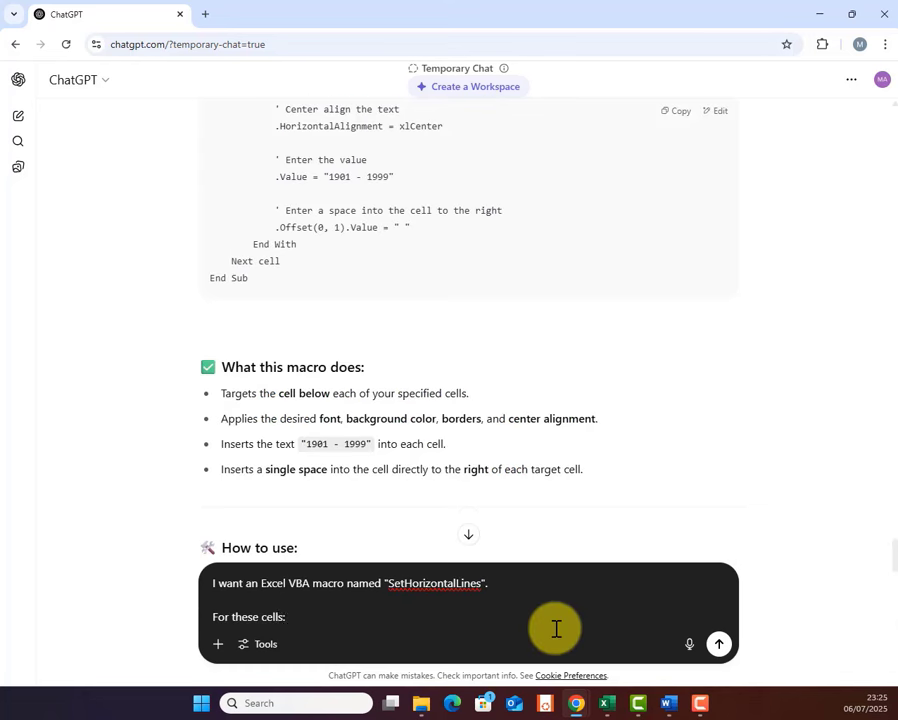
text(these cells:)
key(ctrl+v)
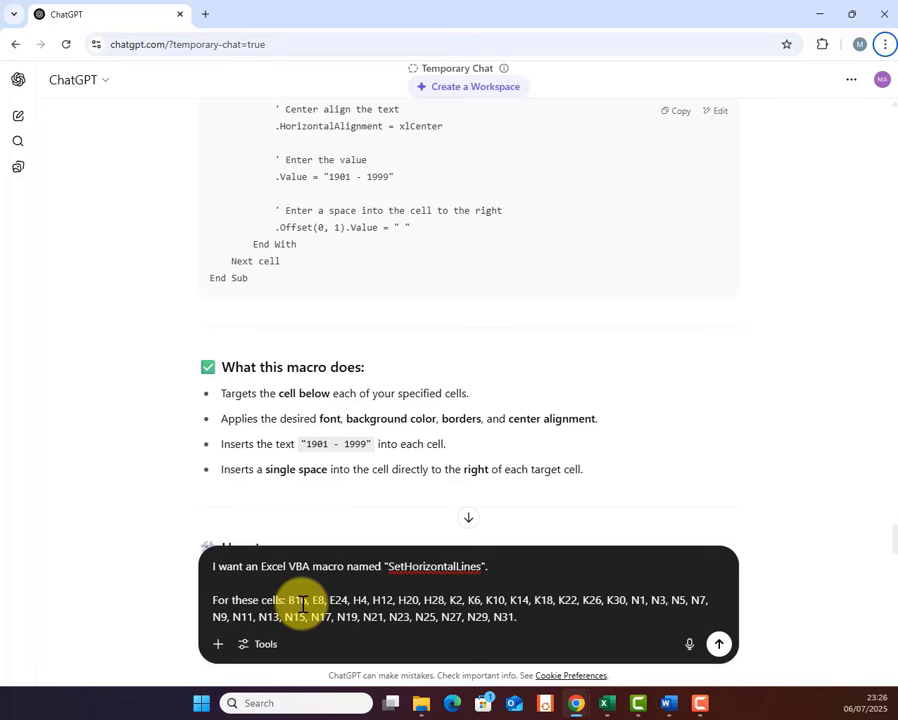
key(alt+Tab)
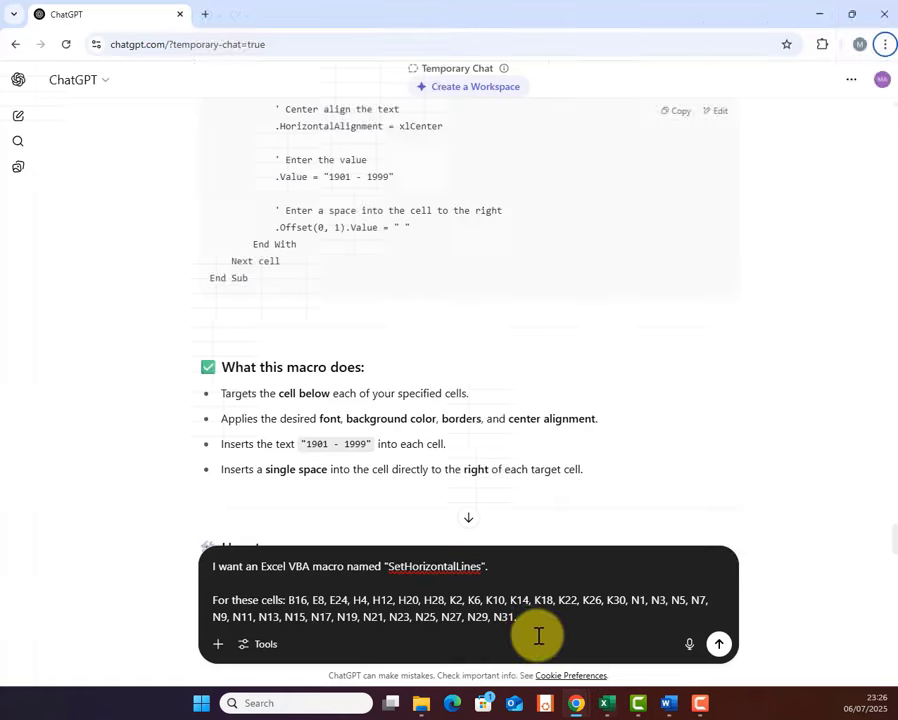
Remove cells N1 through N31 from the SetHorizontalLines prompt so the cell list ends at K30.
key(alt+Tab)
drag(521, 619, 640, 606)
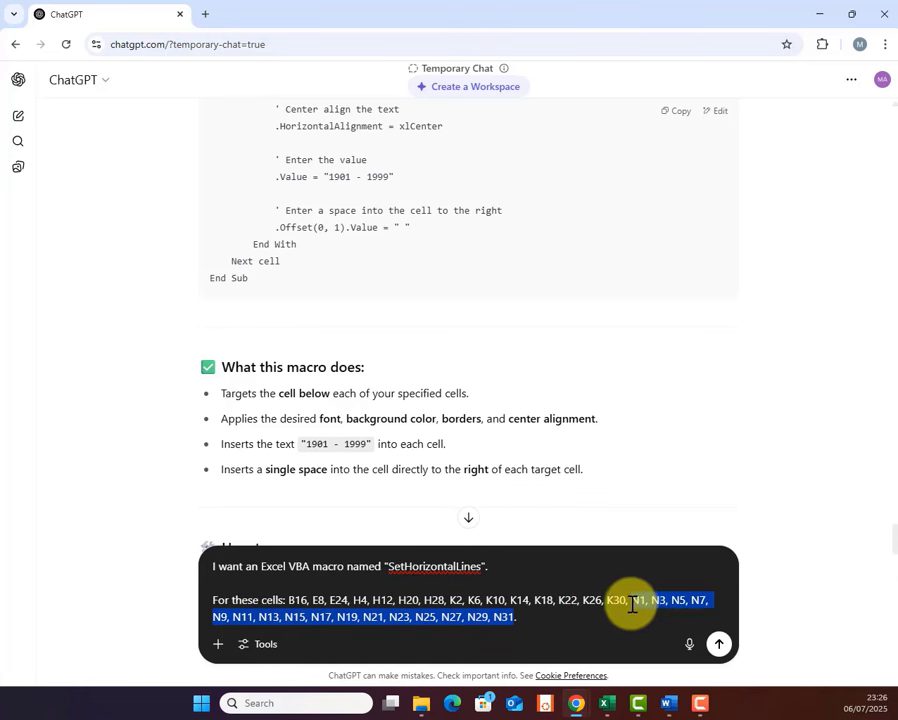
key(BackSpace)
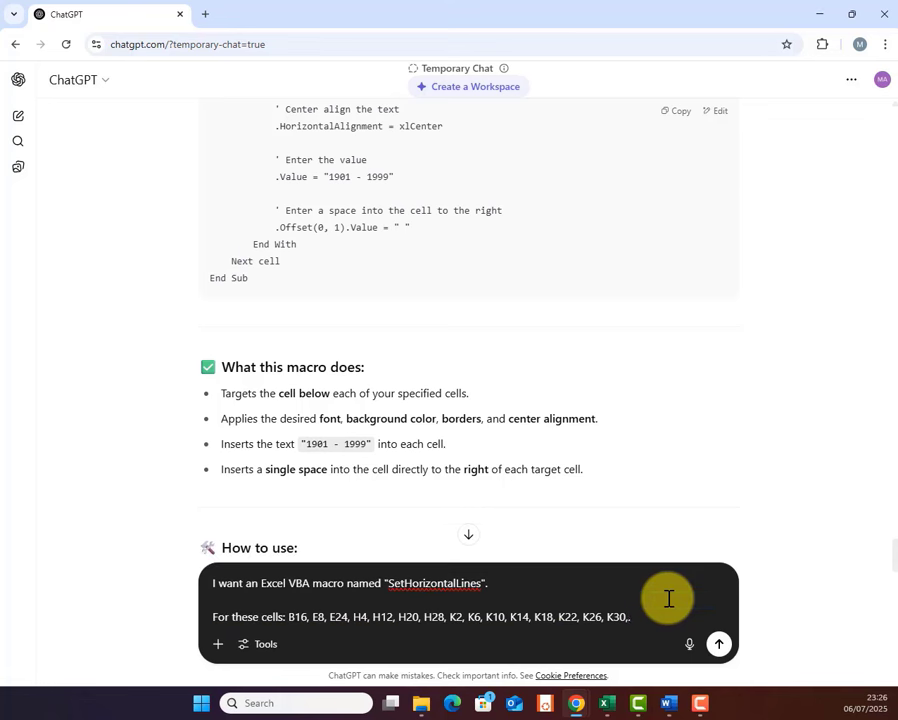
key(BackSpace)
key(BackSpace)
Complete the cell-list sentence with " - add a bottom border to the cell to the right." and start a new line.
text(.)
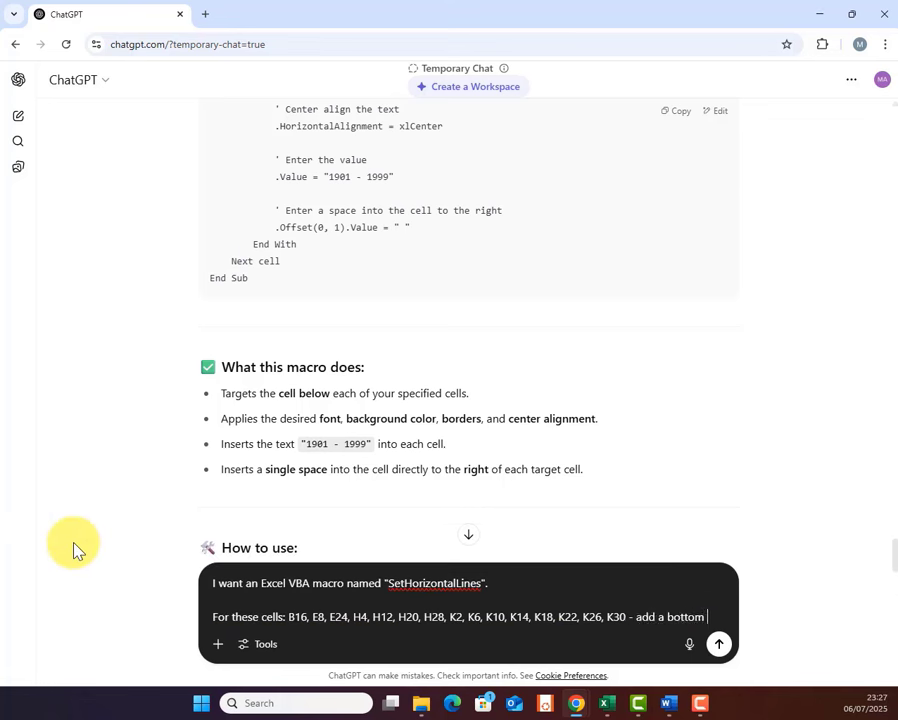
text(border to the cell to the)
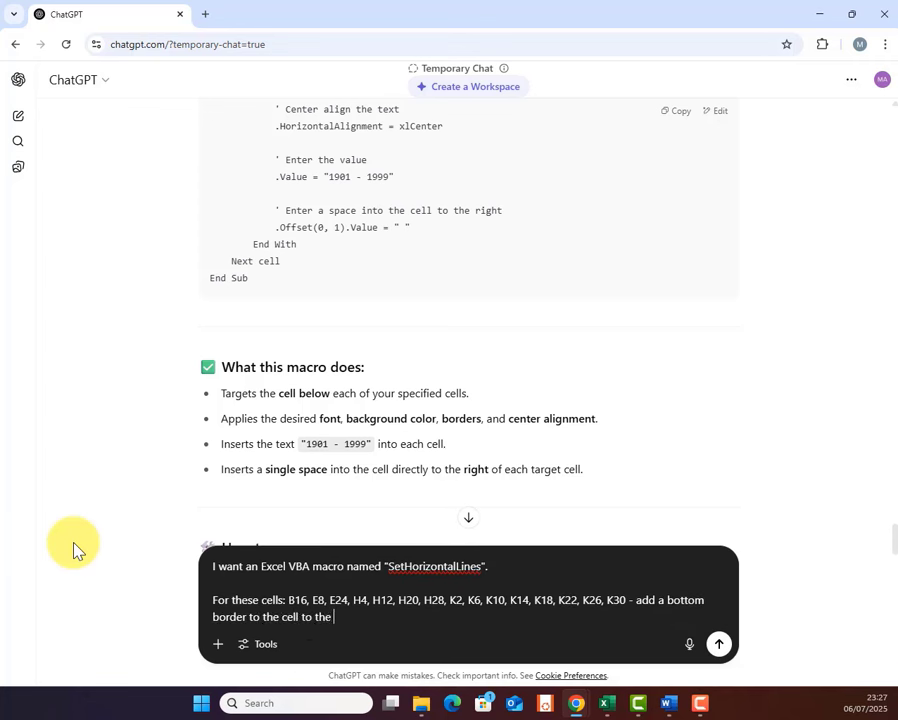
text( right.)
key(shift+Return)
Check the box positions in the Excel worksheet, and add a second "For these cells:" line with the full cell list copied from the FormatDateBoxes prompt.
key(alt+Tab)
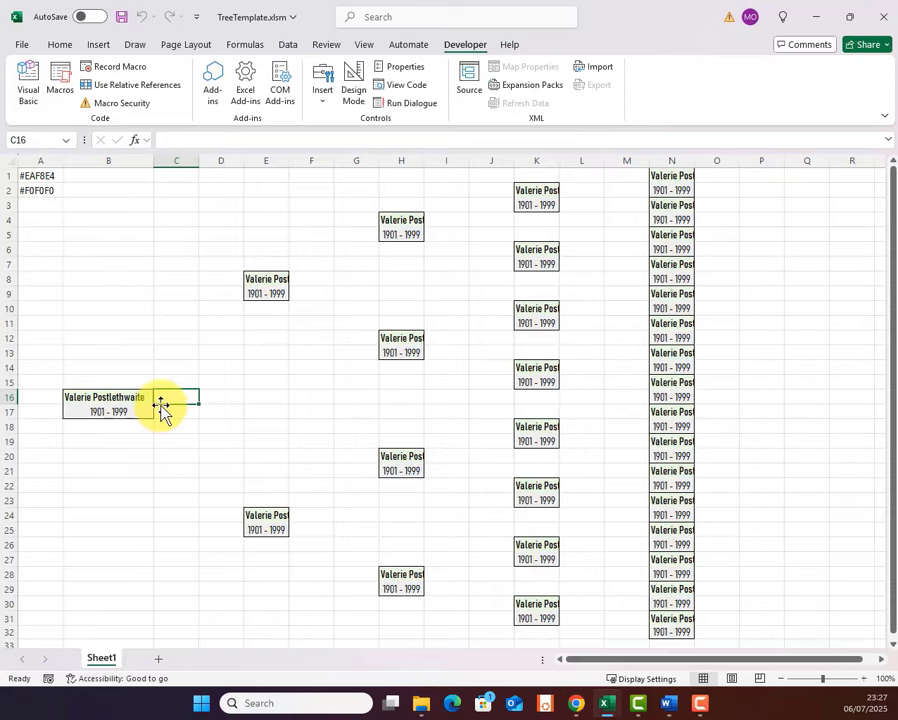
click(262, 294)
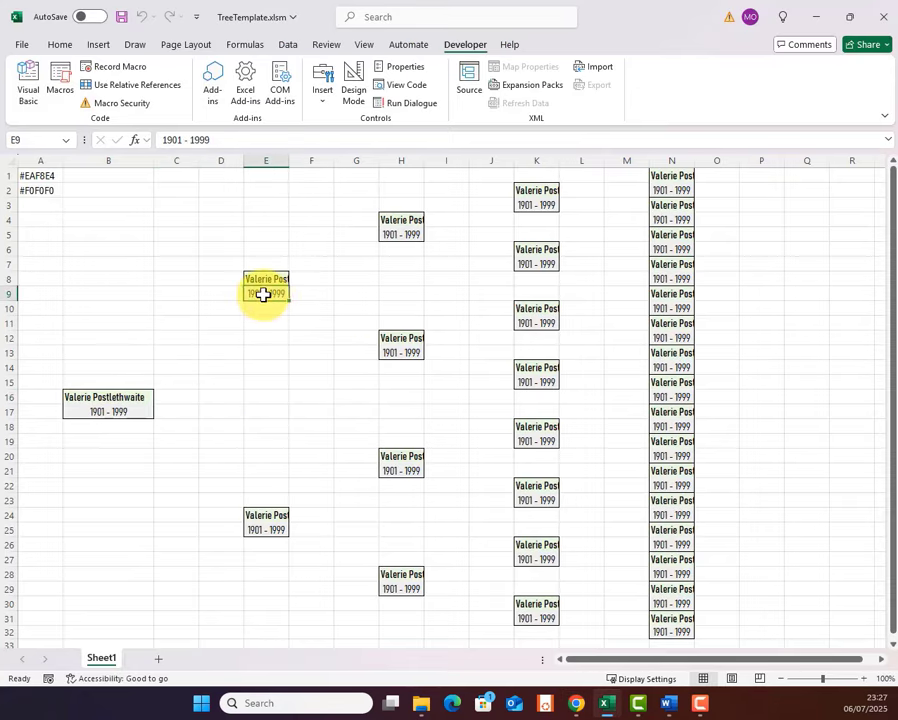
click(496, 194)
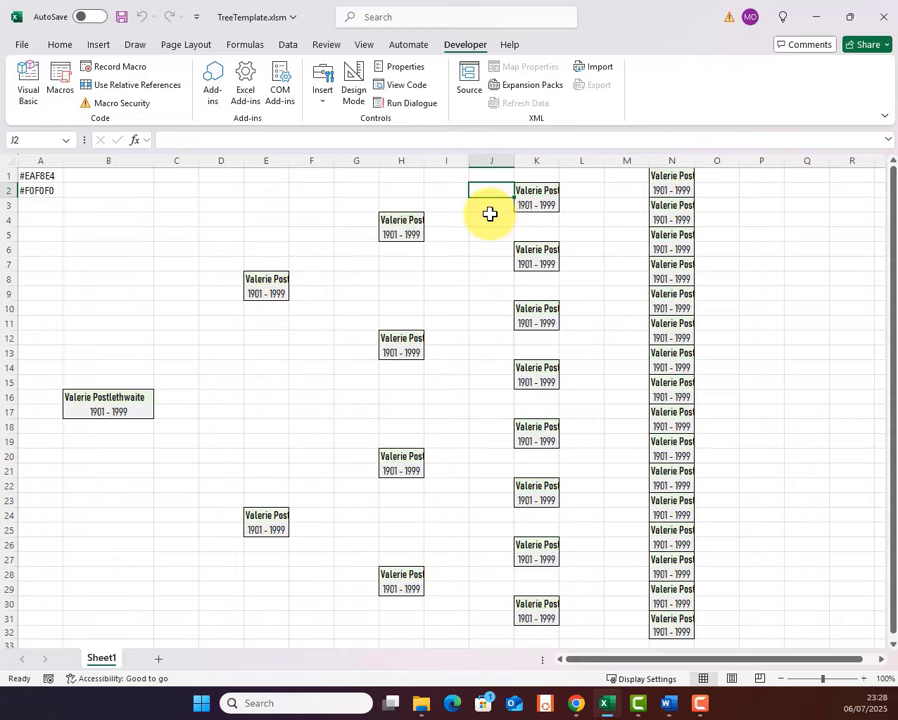
key(alt+Tab)
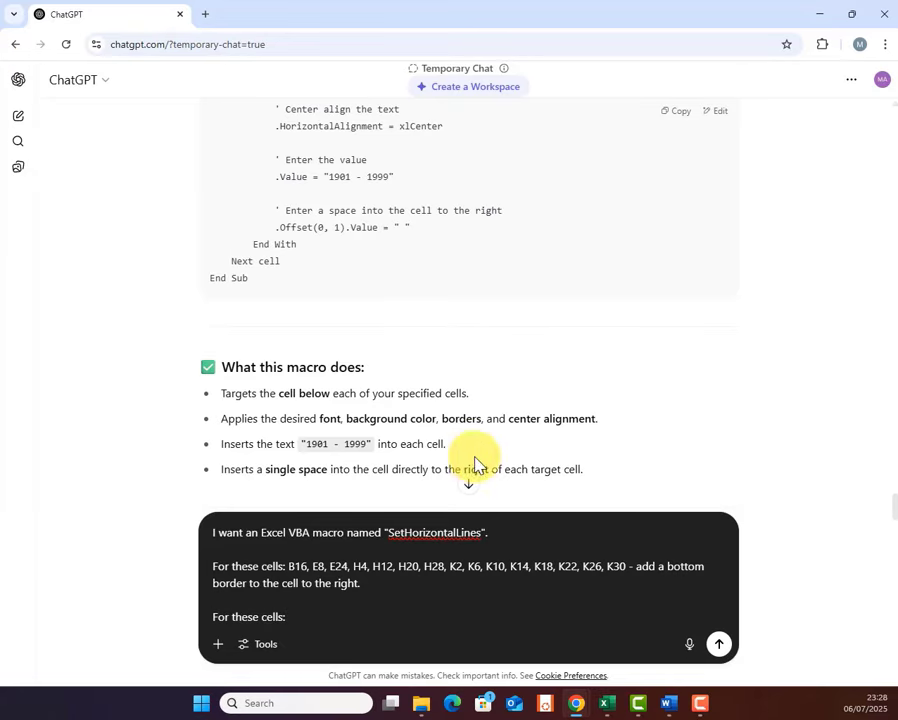
scroll(496, 456, up, 10)
scroll(580, 243, up, 10)
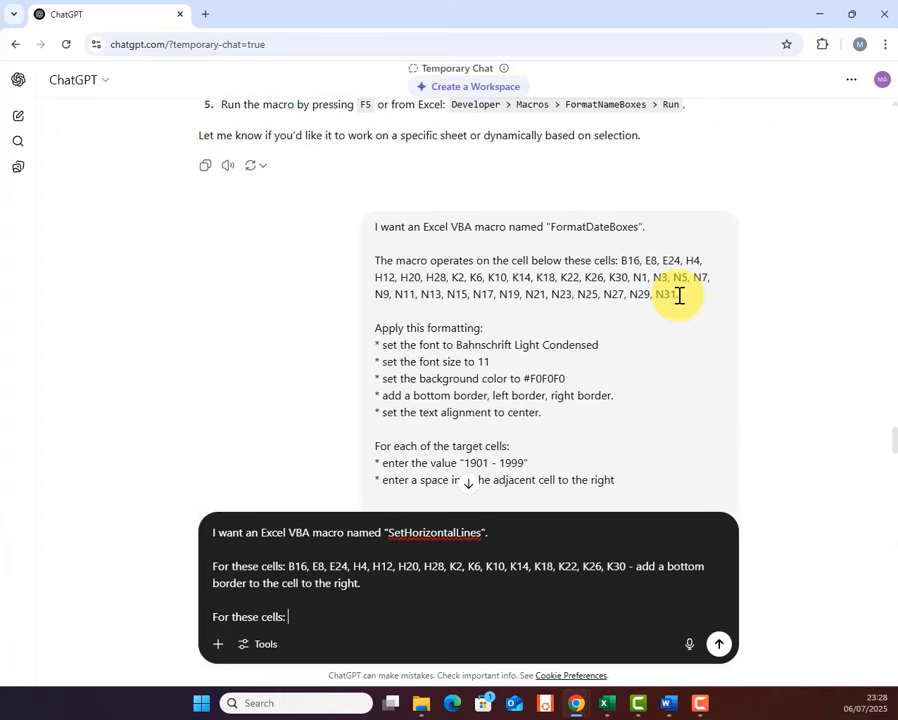
drag(678, 294, 620, 258)
key(ctrl+c)
scroll(783, 362, down, 4)
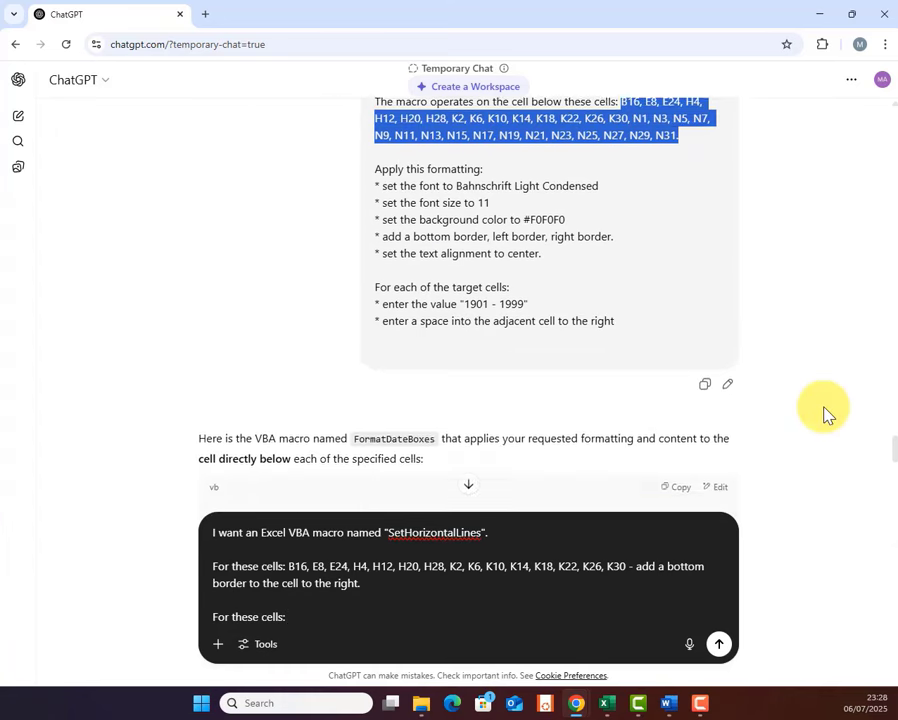
click(330, 616)
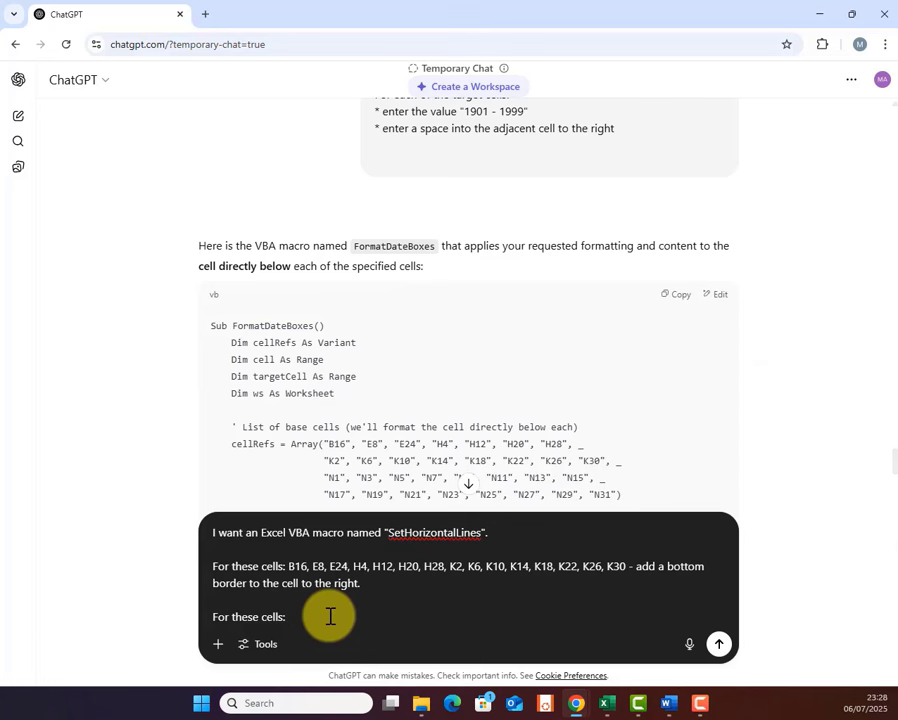
key(ctrl+v)
Remove B16 from the second cell list in the prompt so it starts with E8.
click(312, 600)
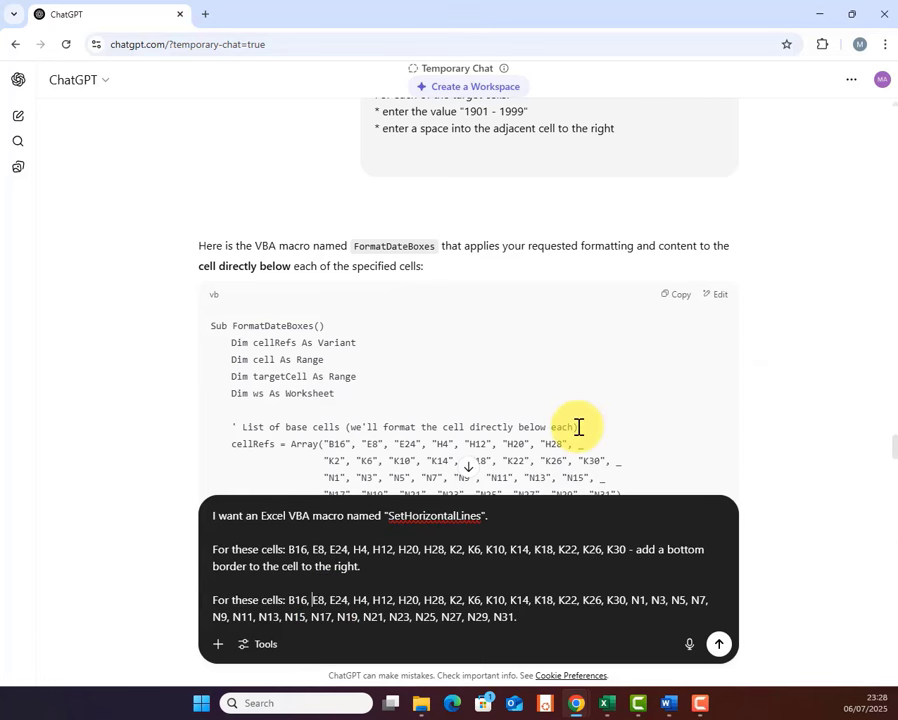
scroll(578, 440, down, 4)
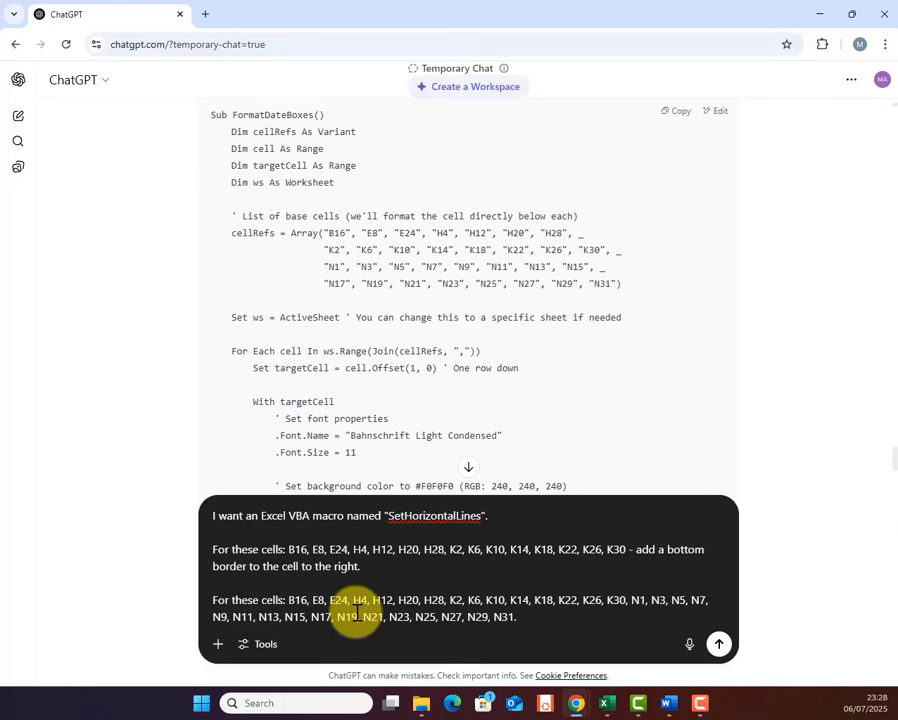
key(BackSpace)
key(BackSpace)
key(BackSpace)
key(BackSpace)
key(BackSpace)
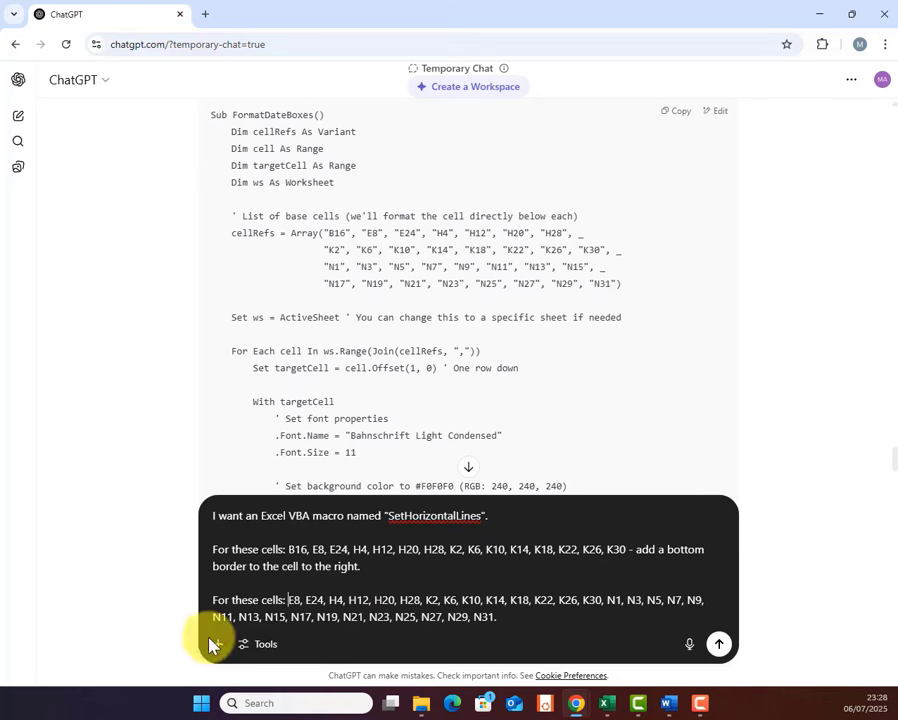
End the second cell list with " - add a bottom border to the cell to the left" and submit the prompt.
click(546, 610)
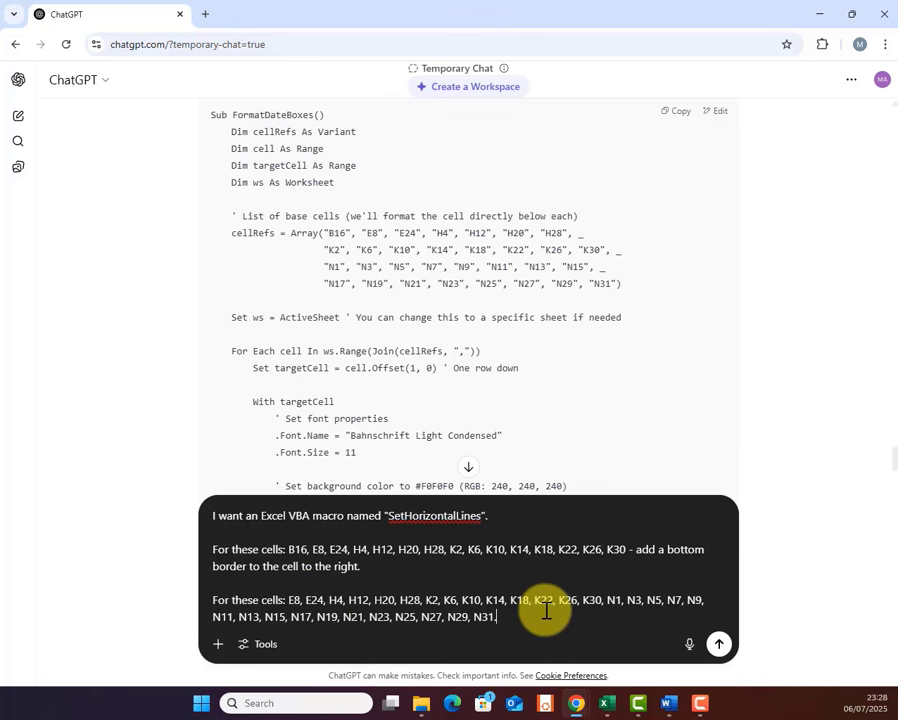
key(BackSpace)
text(-)
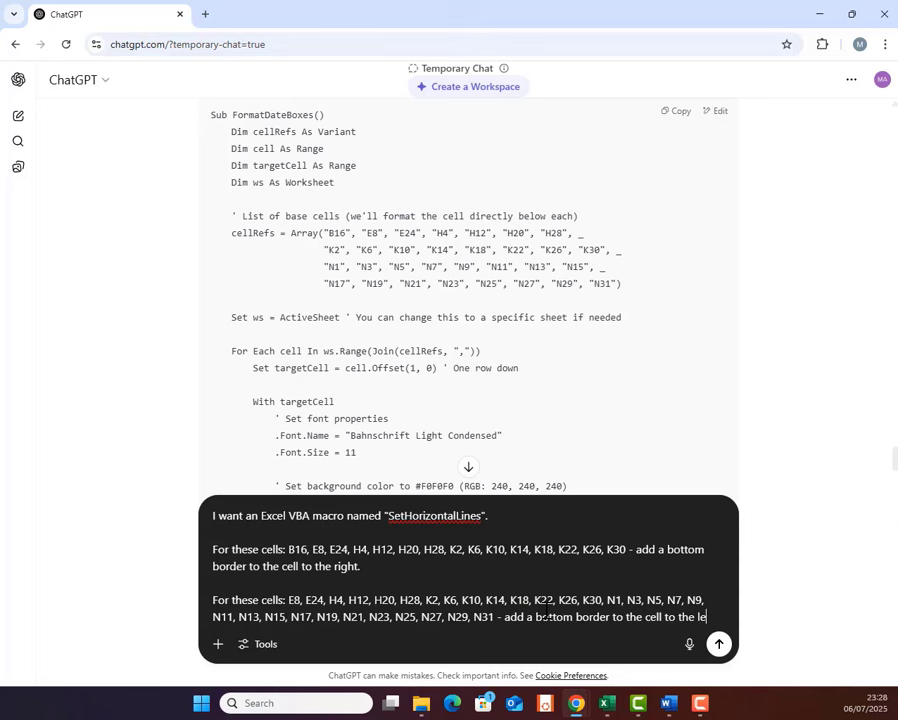
click(722, 650)
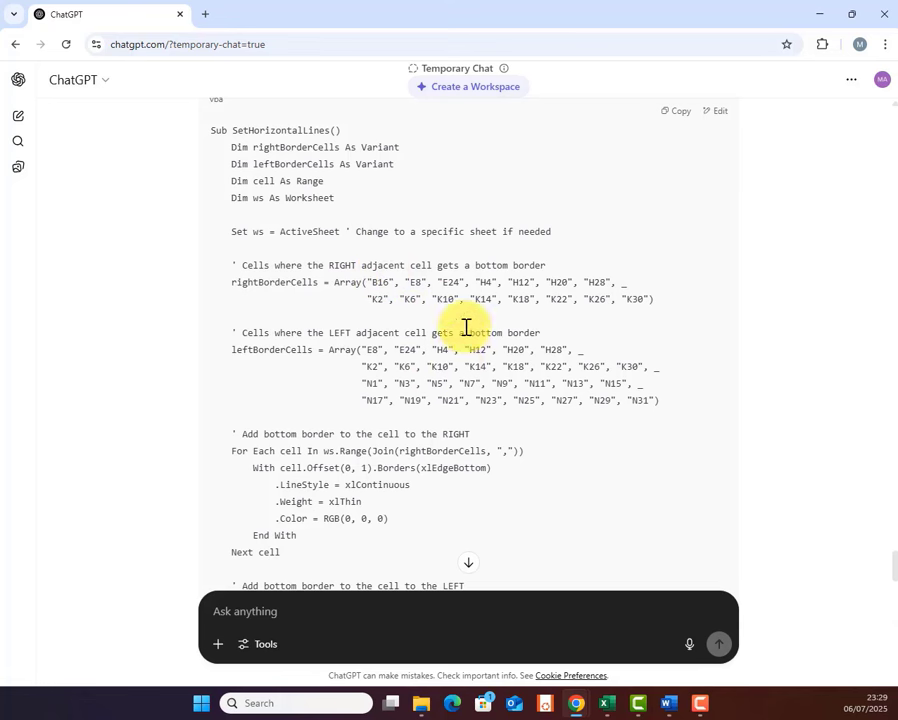
Copy the generated SetHorizontalLines code, paste it below FormatDateBoxes in the Excel workbook's Module1, and close the Visual Basic editor.
scroll(600, 230, up, 1)
click(677, 173)
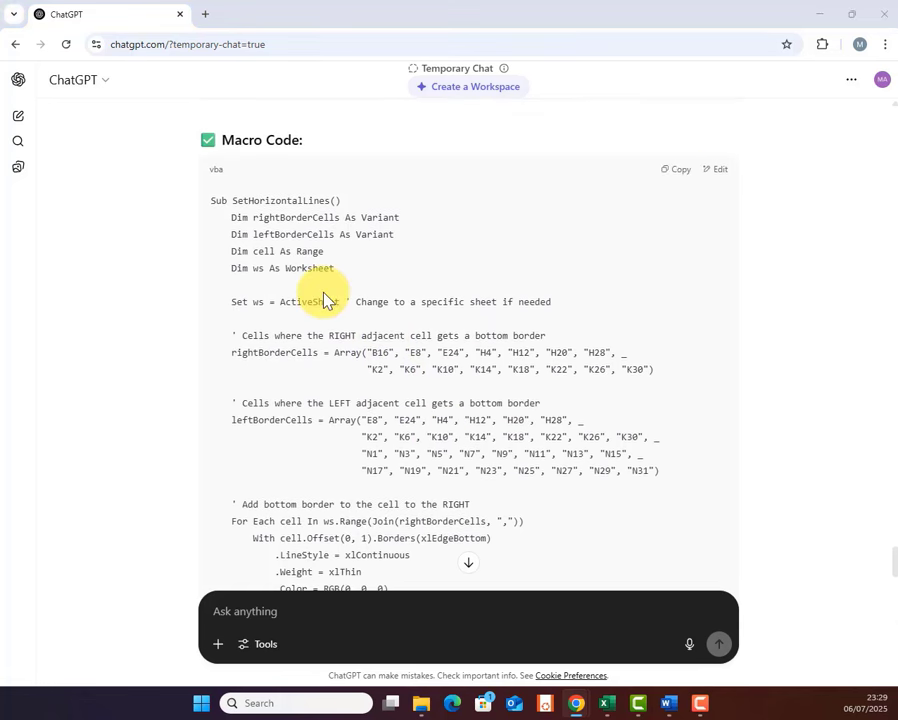
key(alt+Tab)
click(32, 88)
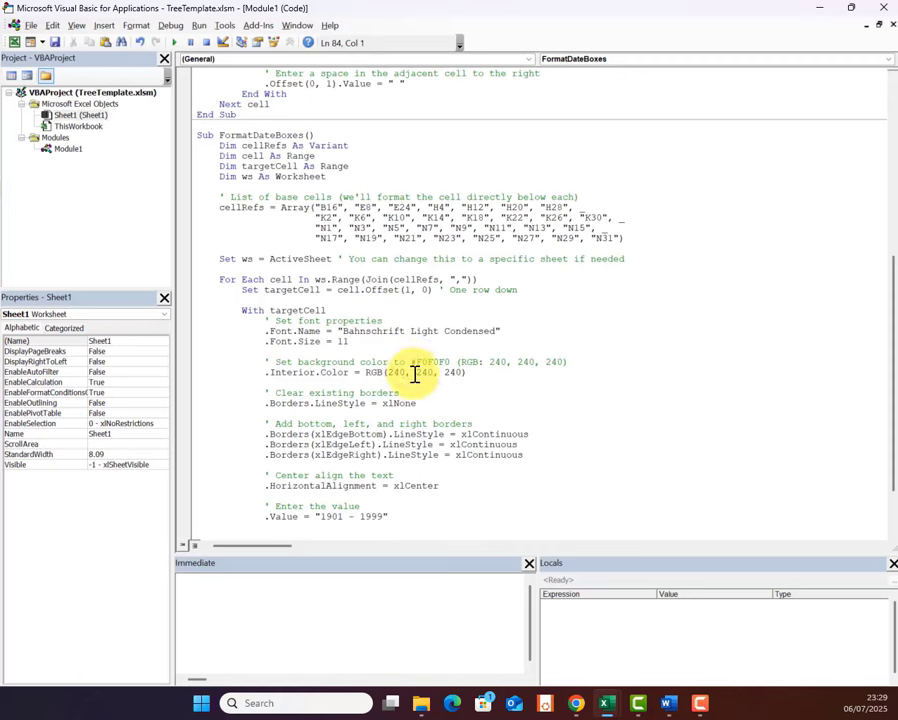
scroll(343, 484, down, 4)
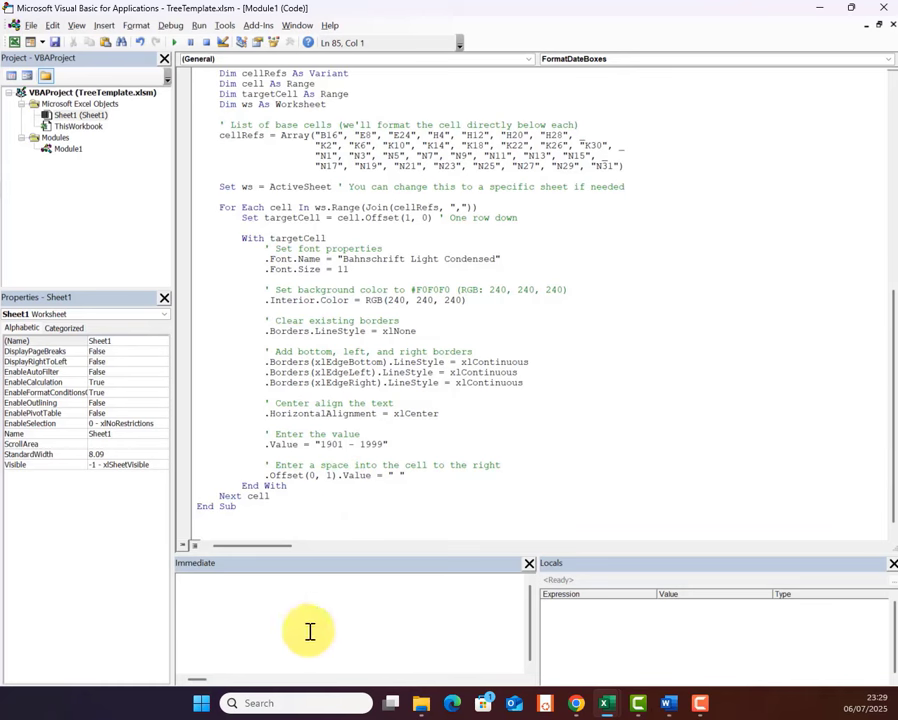
key(ctrl+v)
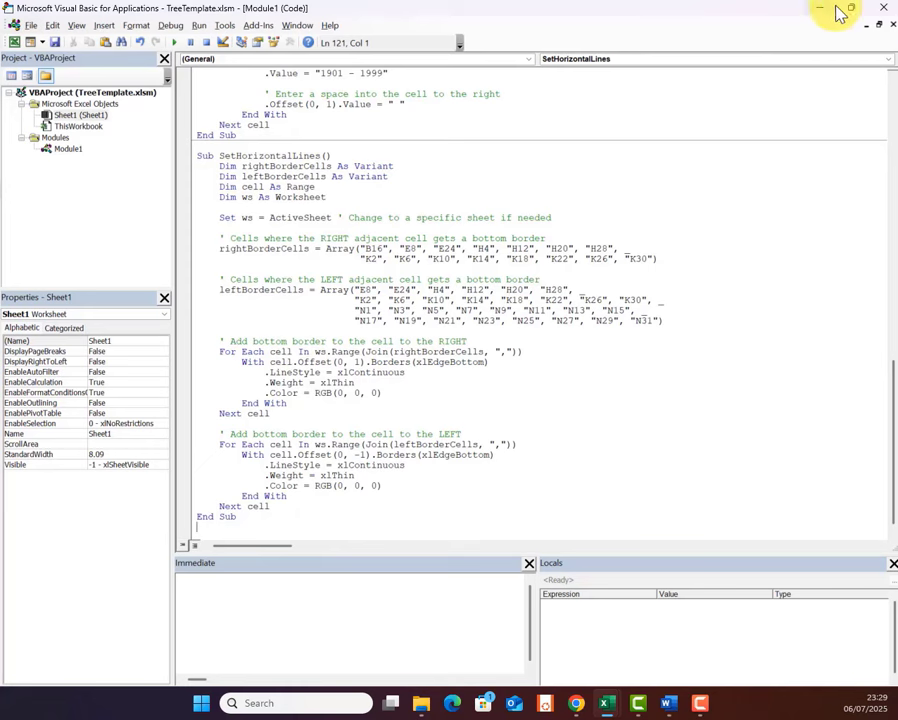
click(886, 10)
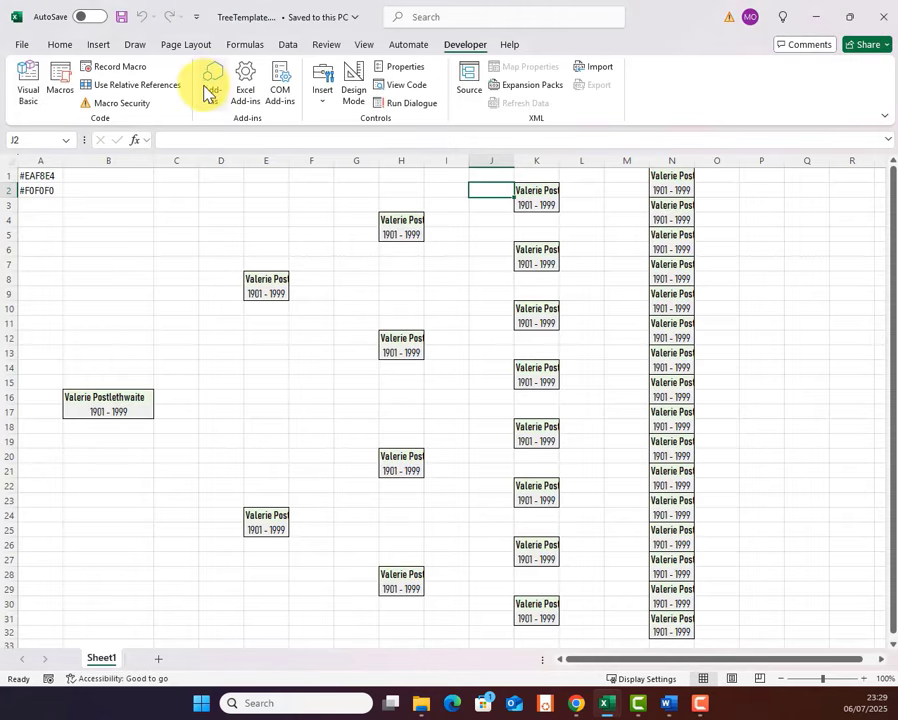
Run the SetHorizontalLines macro on the worksheet.
click(60, 86)
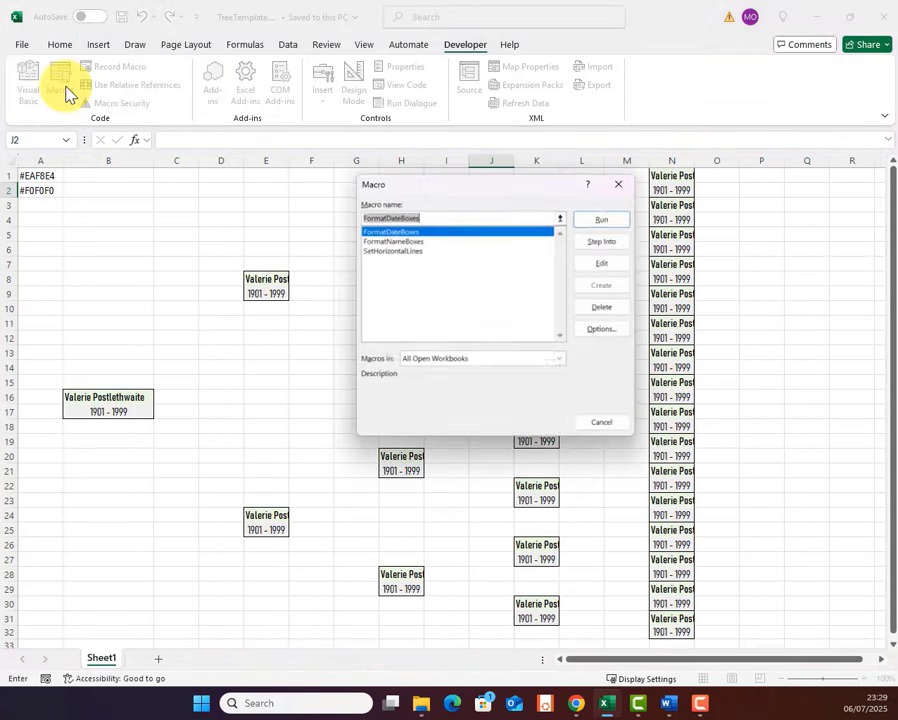
click(420, 248)
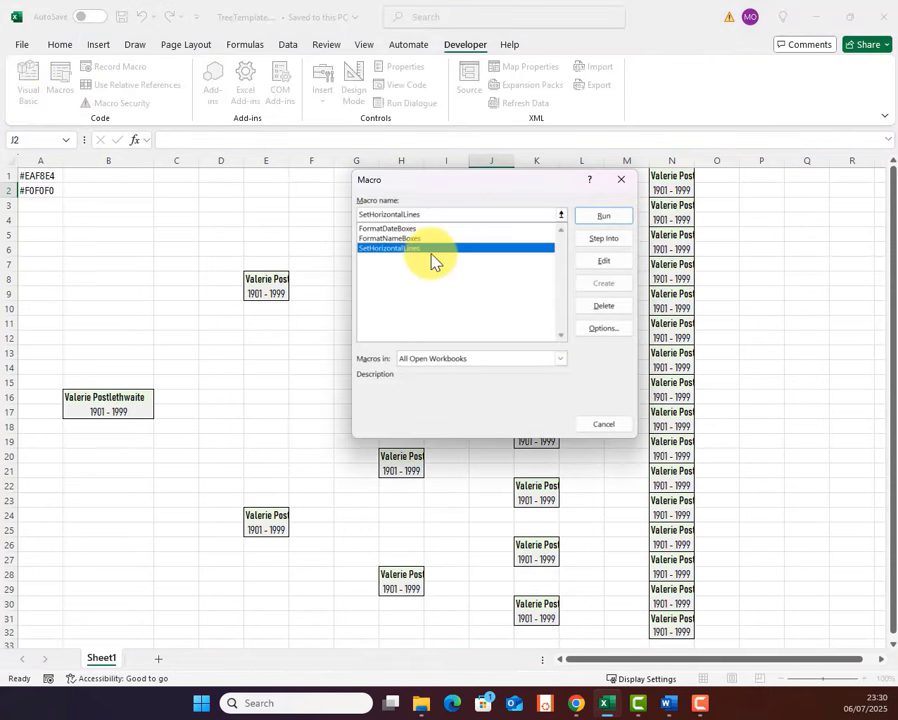
click(584, 218)
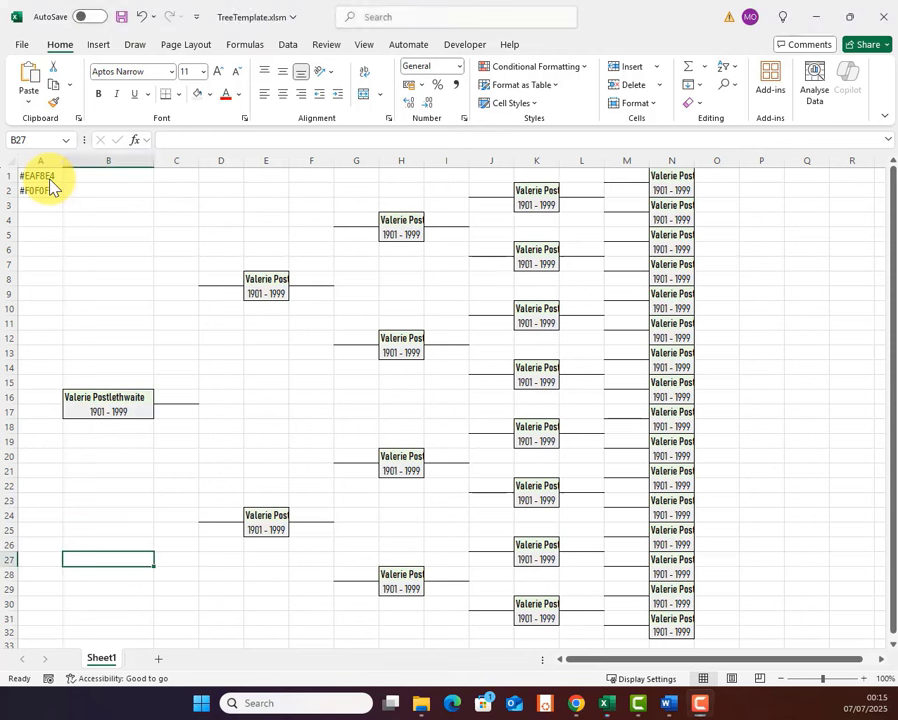
Clear the colour codes from cells A1 and A2.
click(43, 178)
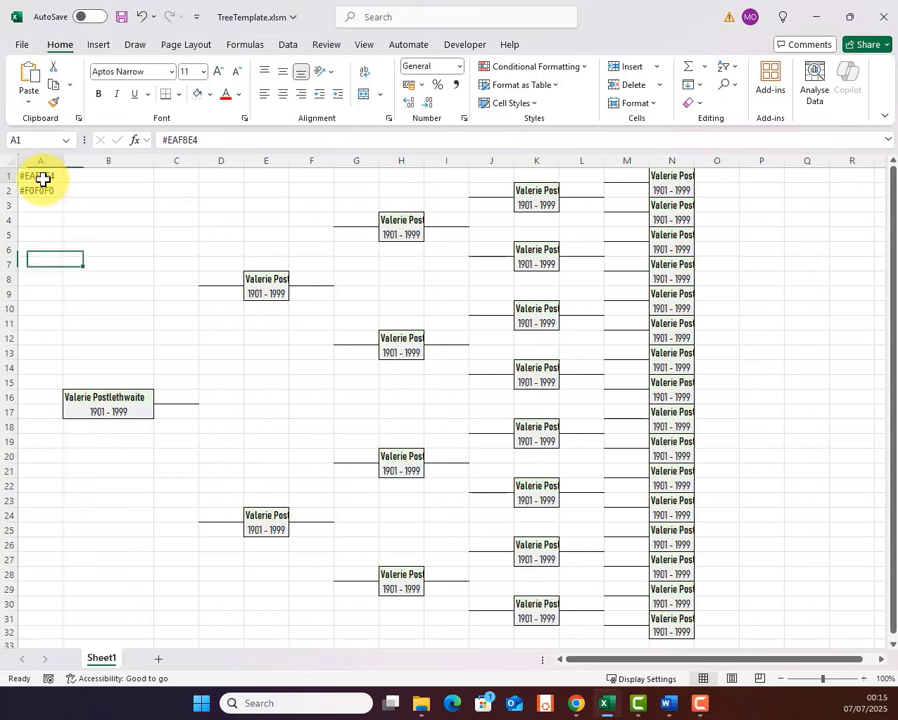
key(BackSpace)
key(Return)
key(BackSpace)
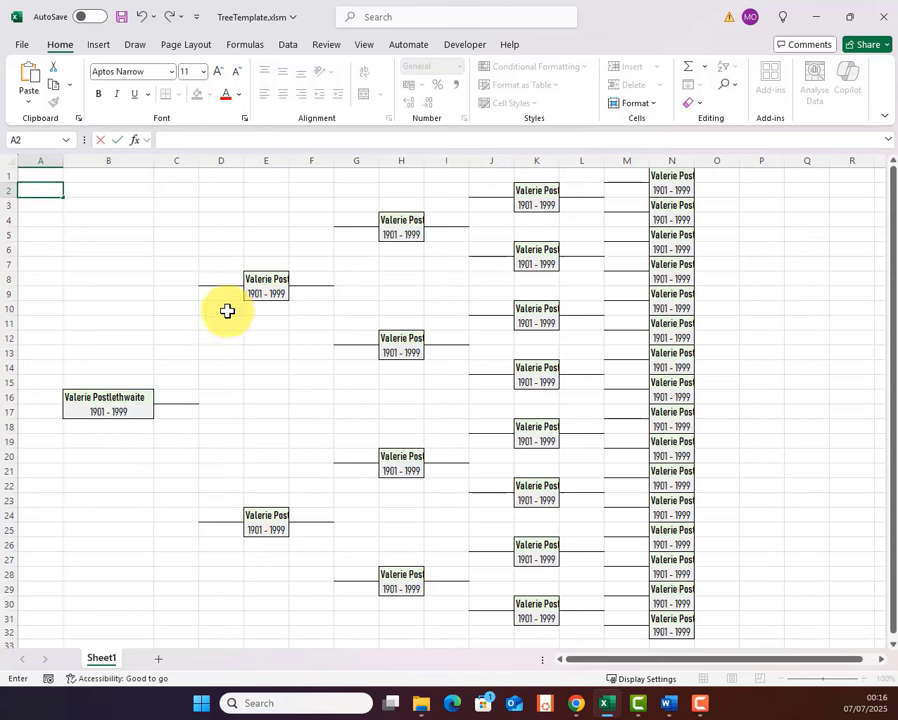
Add a left border to cells D9:D24 to connect the two second-generation boxes.
drag(226, 296, 216, 506)
click(179, 94)
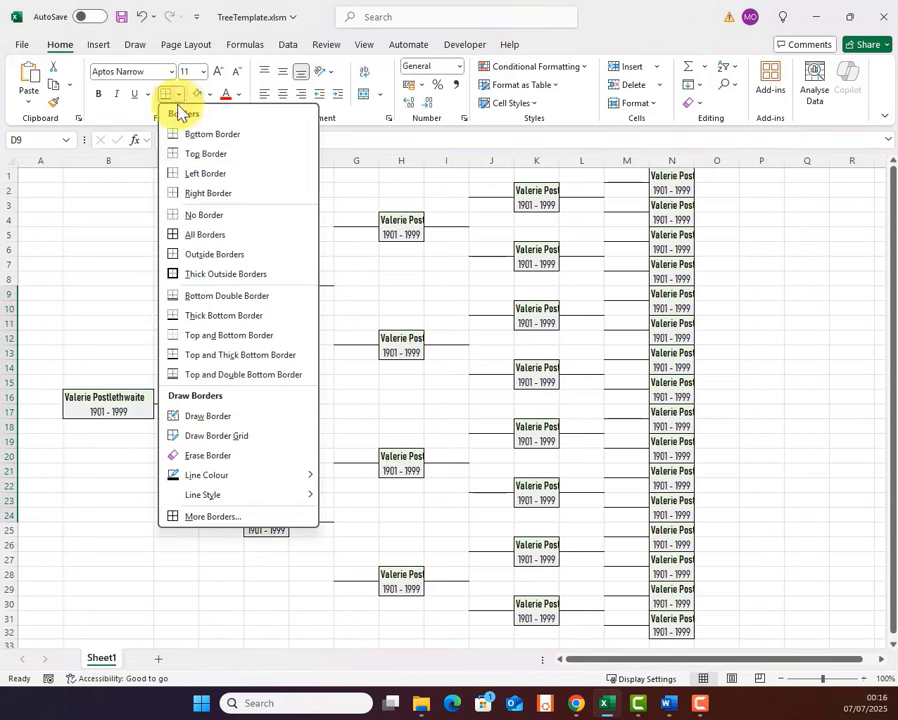
click(184, 174)
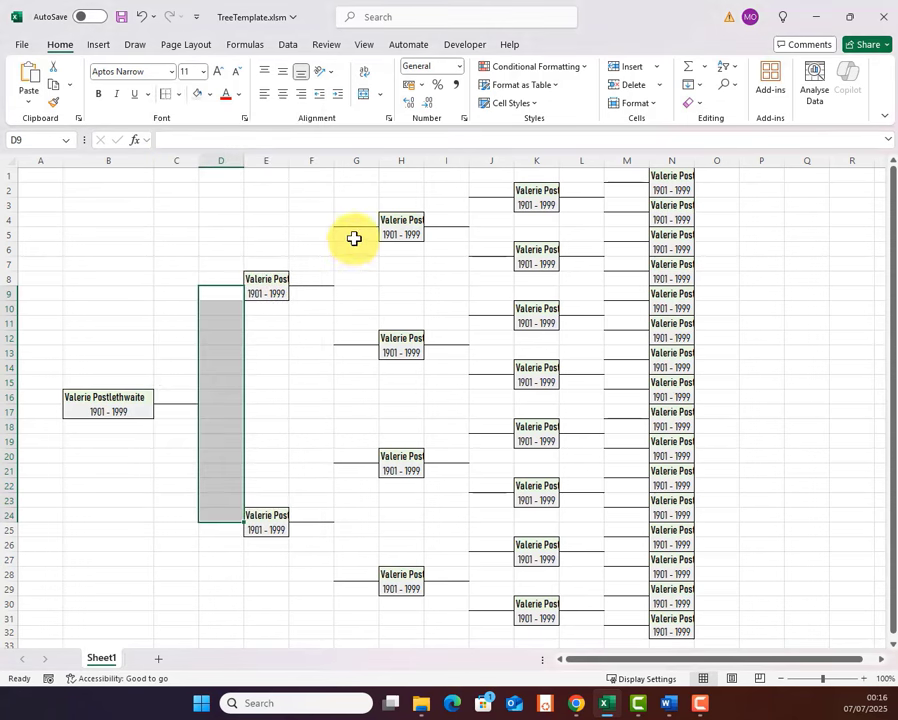
Add left borders to G5:G12 and G21:G28 to connect the third-generation boxes.
drag(354, 238, 352, 336)
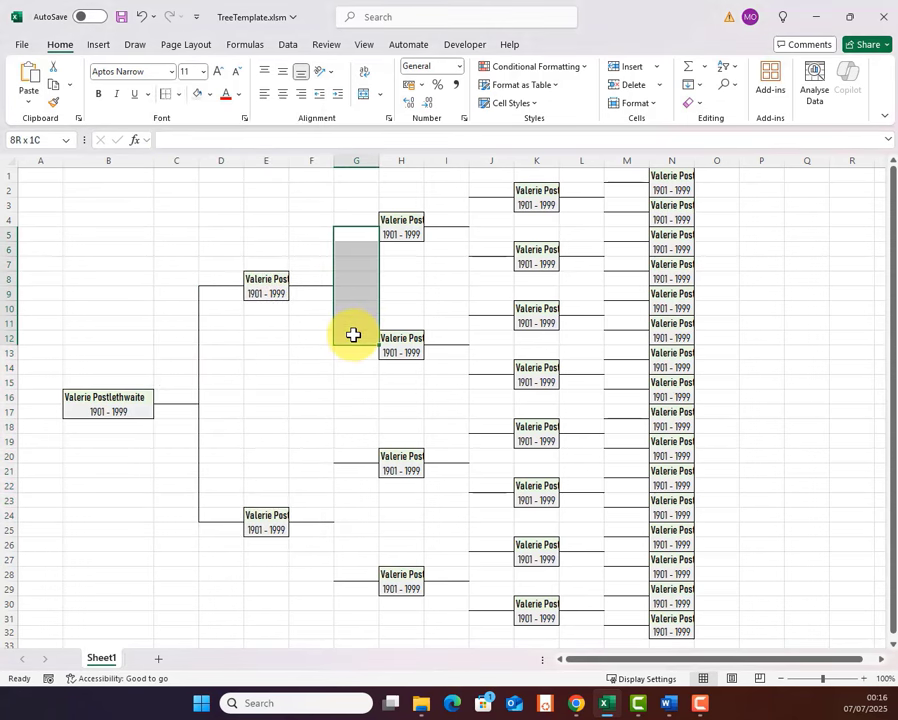
click(162, 94)
drag(350, 472, 352, 575)
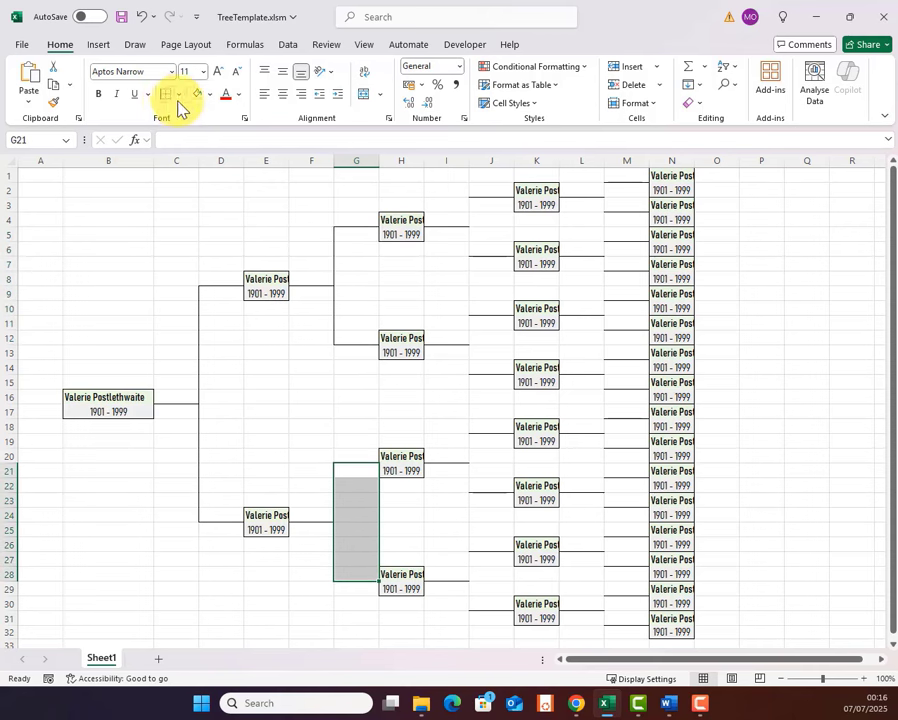
click(166, 94)
Add left borders to J3:J6, J11:J14, J19:J22 and J27:J30 to connect the fourth-generation boxes.
drag(491, 200, 489, 247)
click(166, 94)
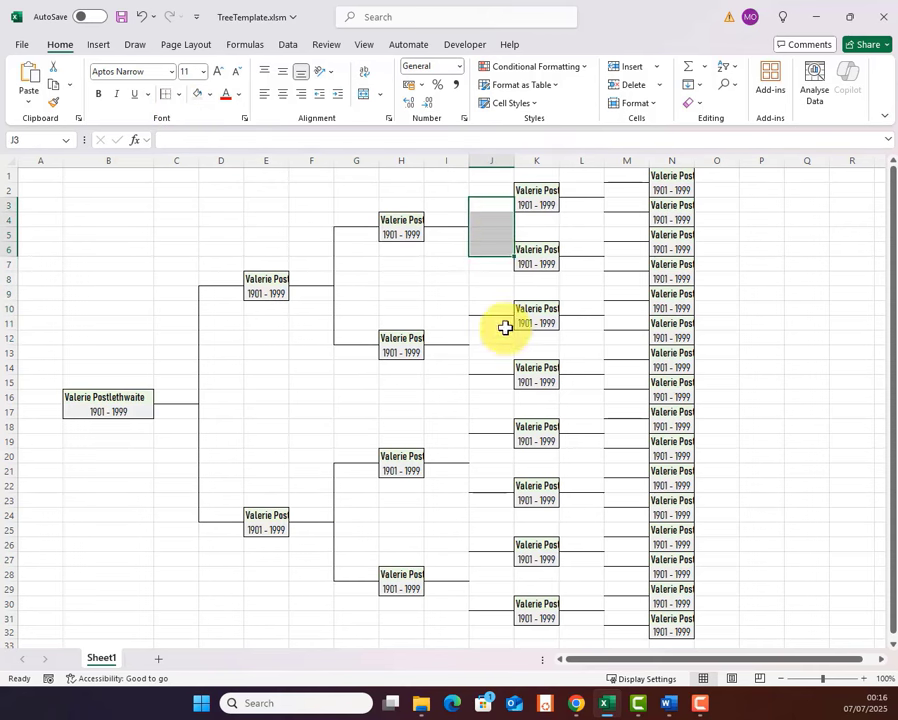
drag(504, 326, 495, 372)
click(166, 94)
drag(491, 437, 483, 489)
click(166, 94)
drag(486, 558, 484, 600)
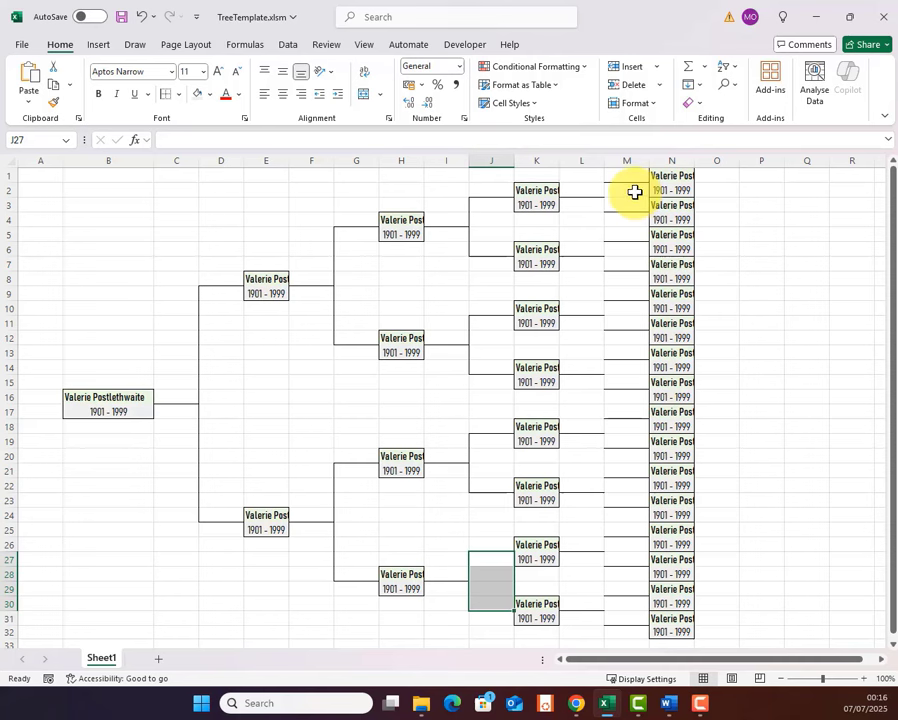
Add a left border to cells M2:M3 and copy the connector to M6:M7.
drag(634, 192, 634, 204)
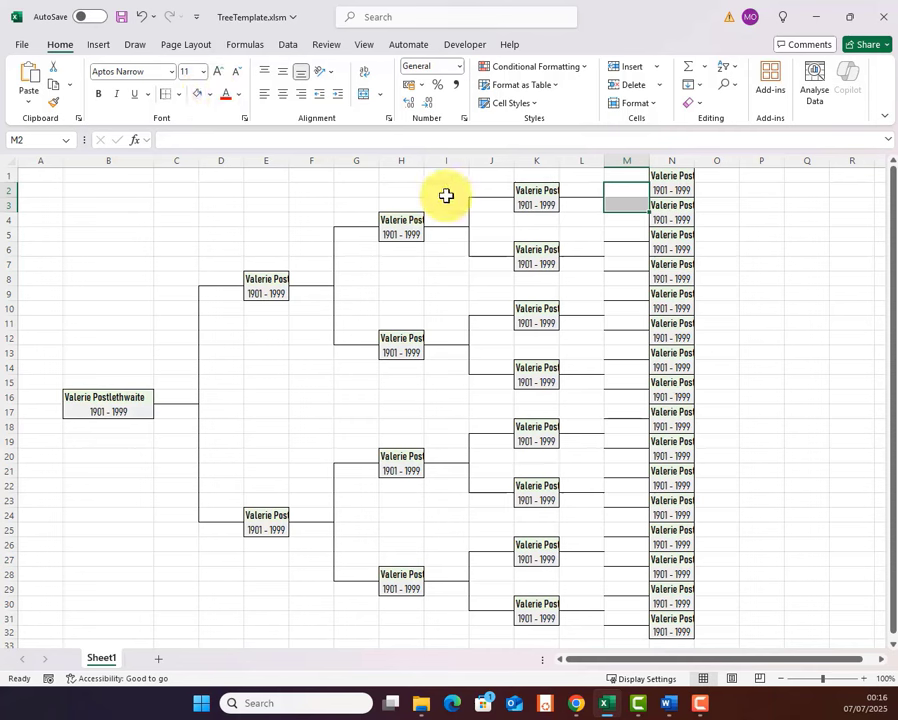
key(ctrl+c)
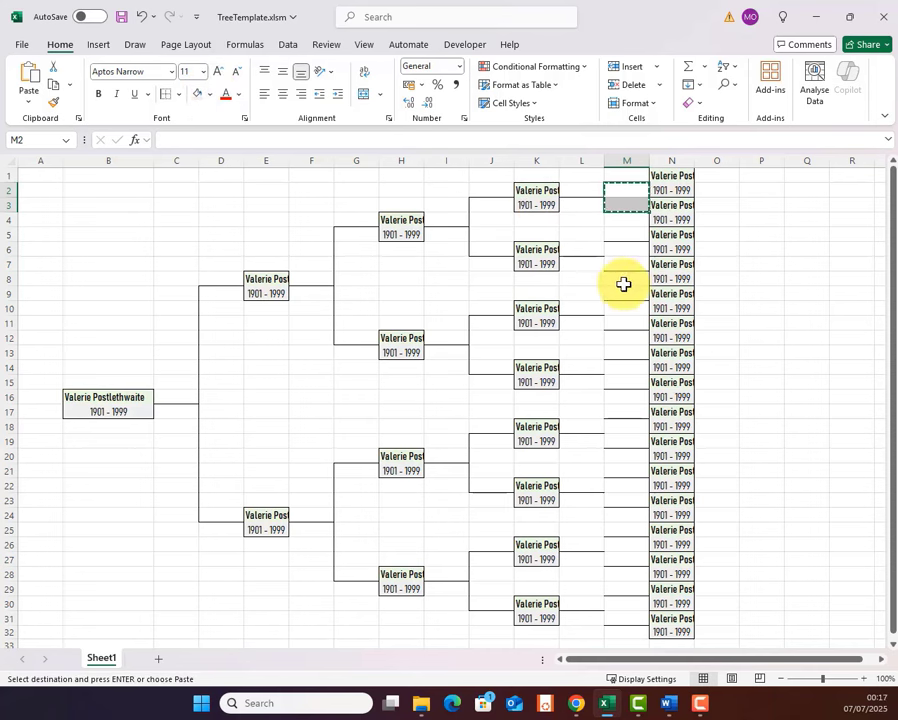
click(624, 247)
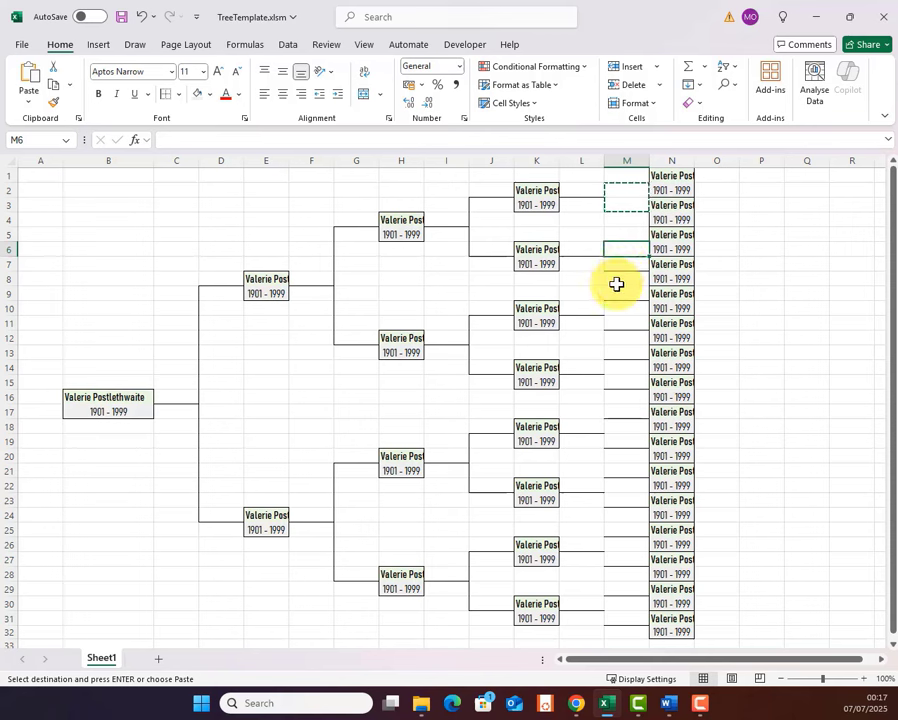
key(ctrl+v)
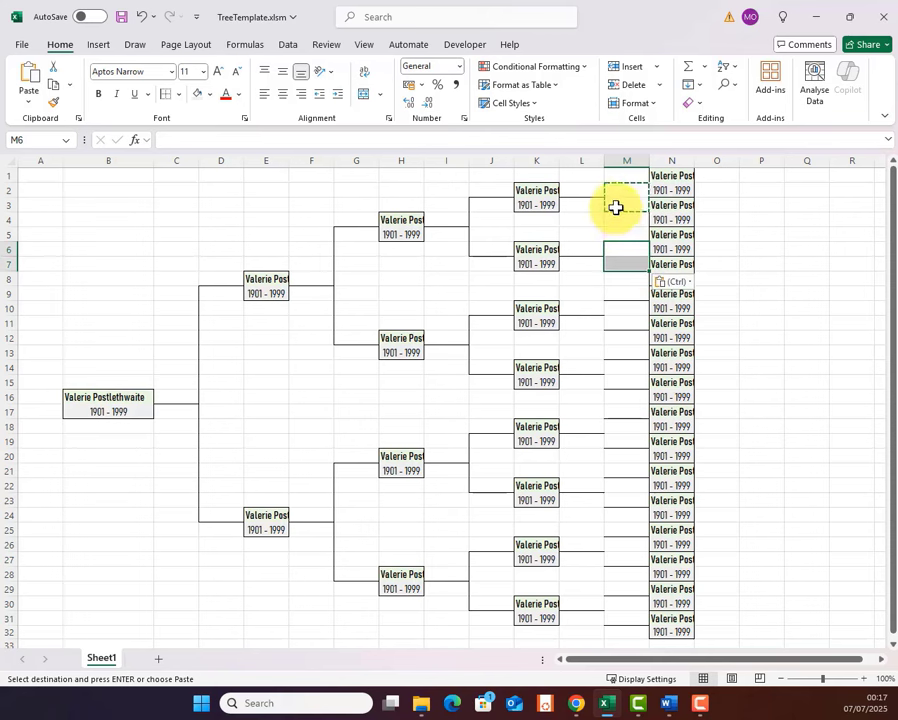
Copy the connectors in M2:M7 to M10:M15, and those in M2:M15 to M18:M31.
drag(625, 192, 626, 274)
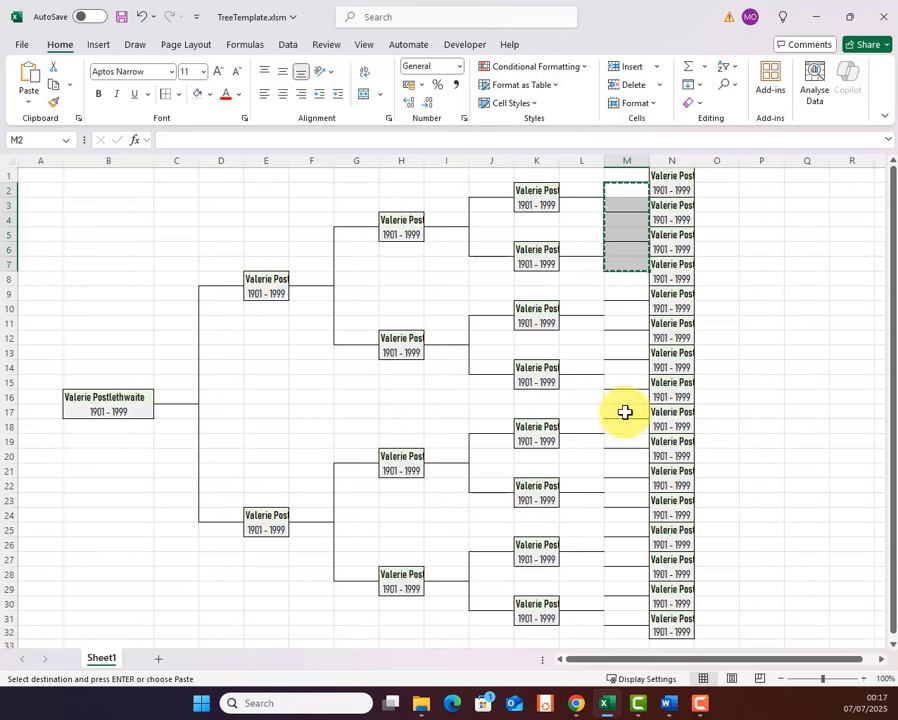
click(618, 312)
key(ctrl+v)
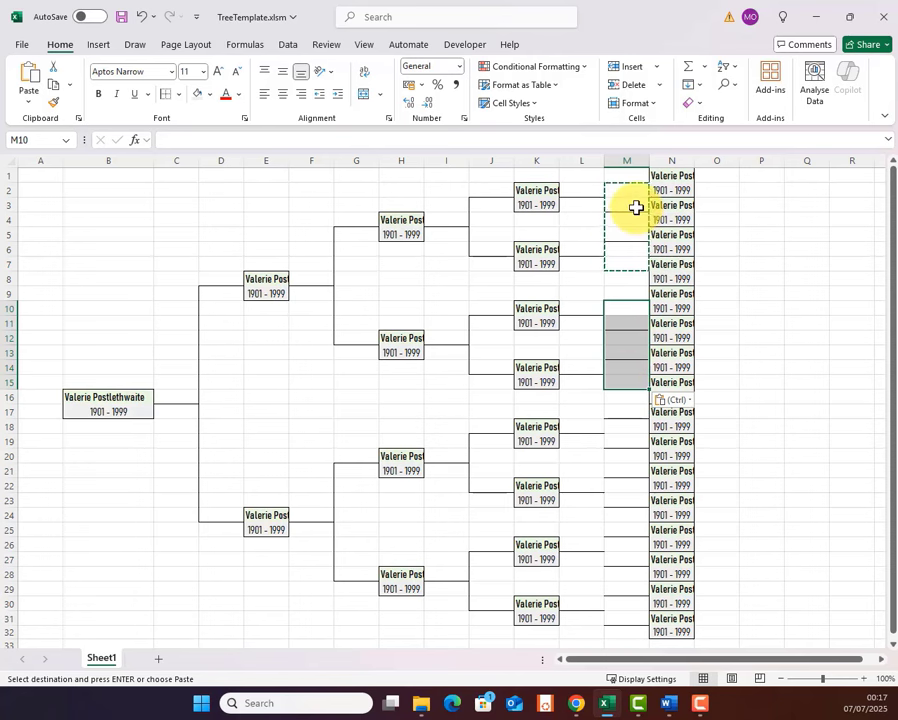
drag(627, 192, 628, 395)
key(ctrl+c)
click(626, 427)
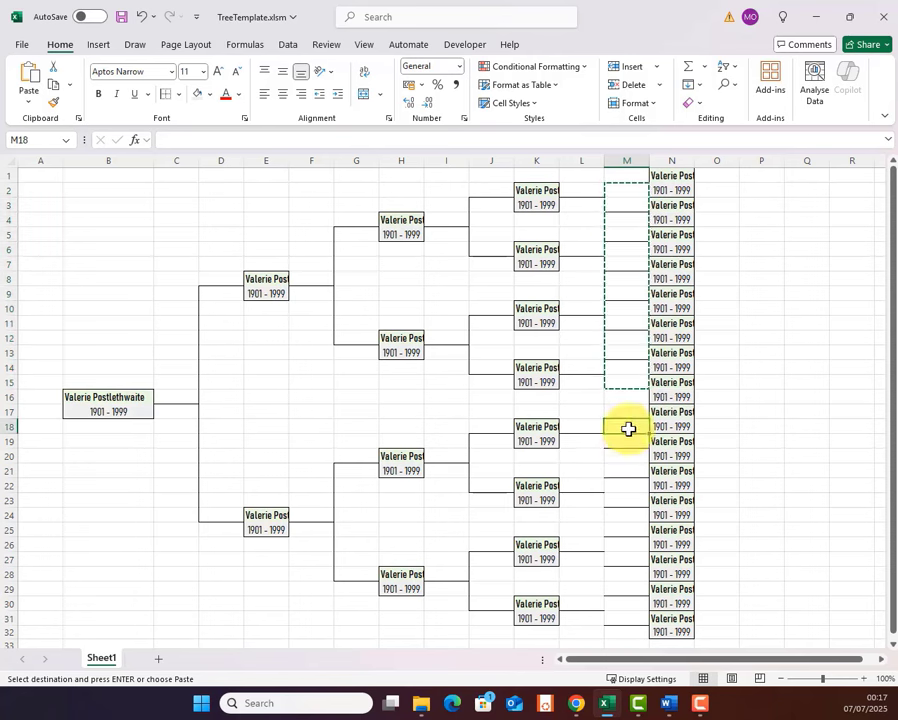
key(ctrl+v)
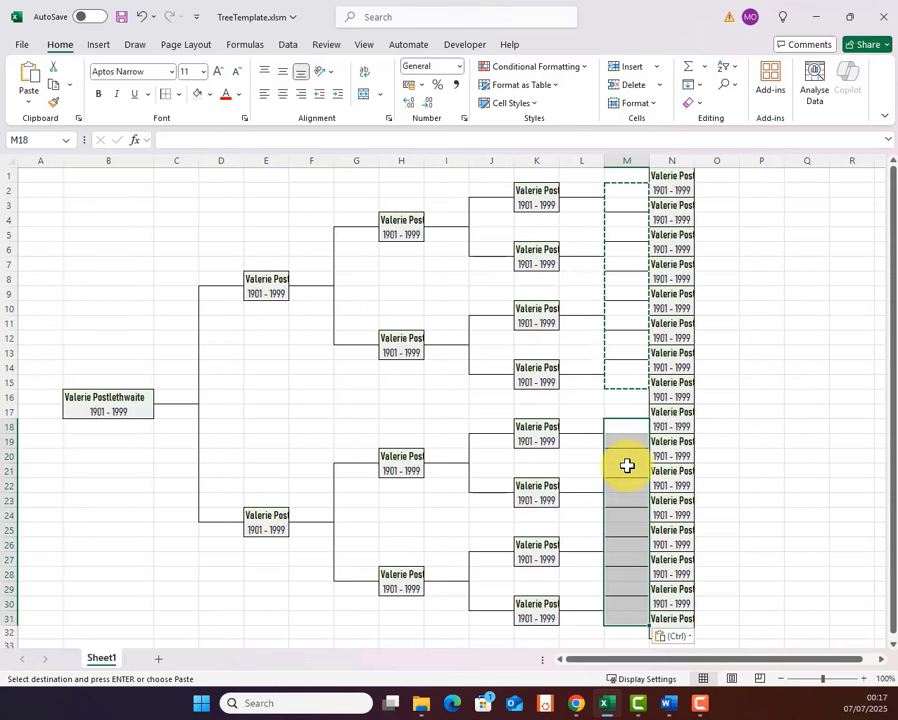
click(761, 500)
key(Escape)
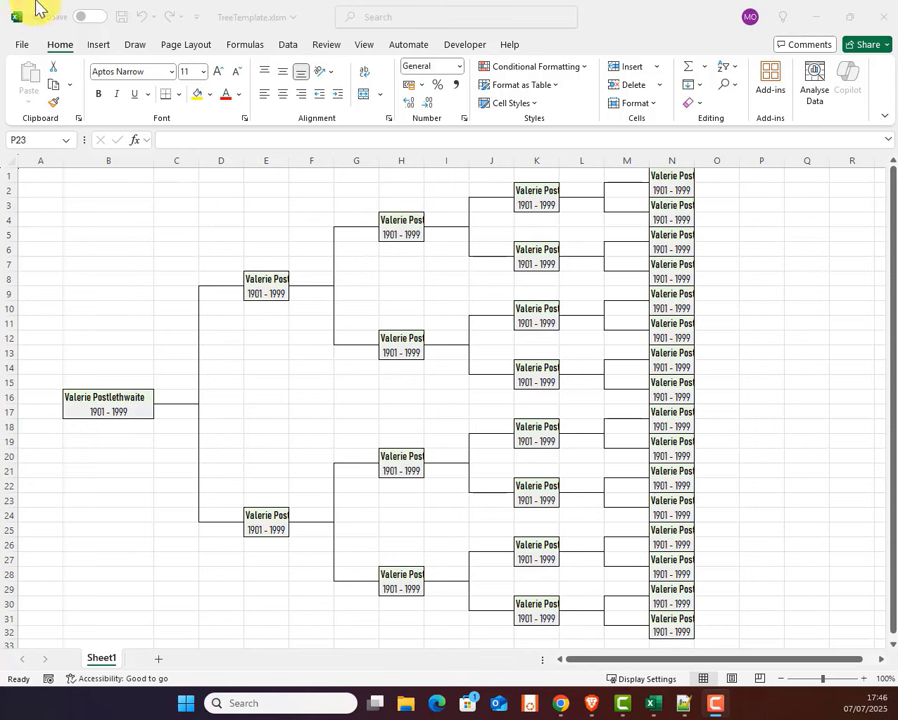
Set the print orientation to landscape and return to the worksheet.
click(20, 46)
click(20, 48)
click(48, 290)
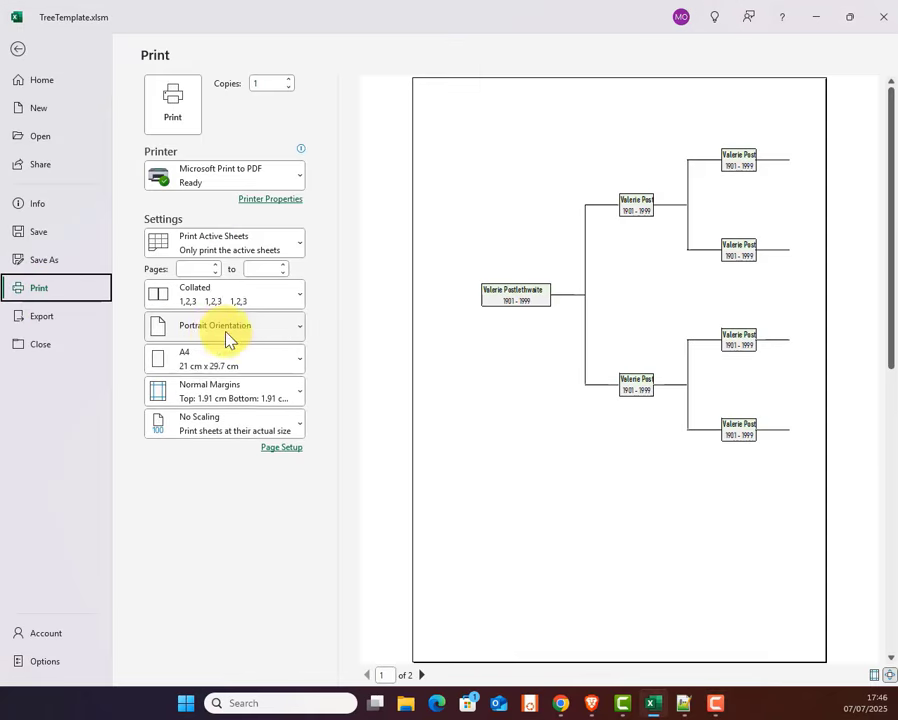
click(224, 333)
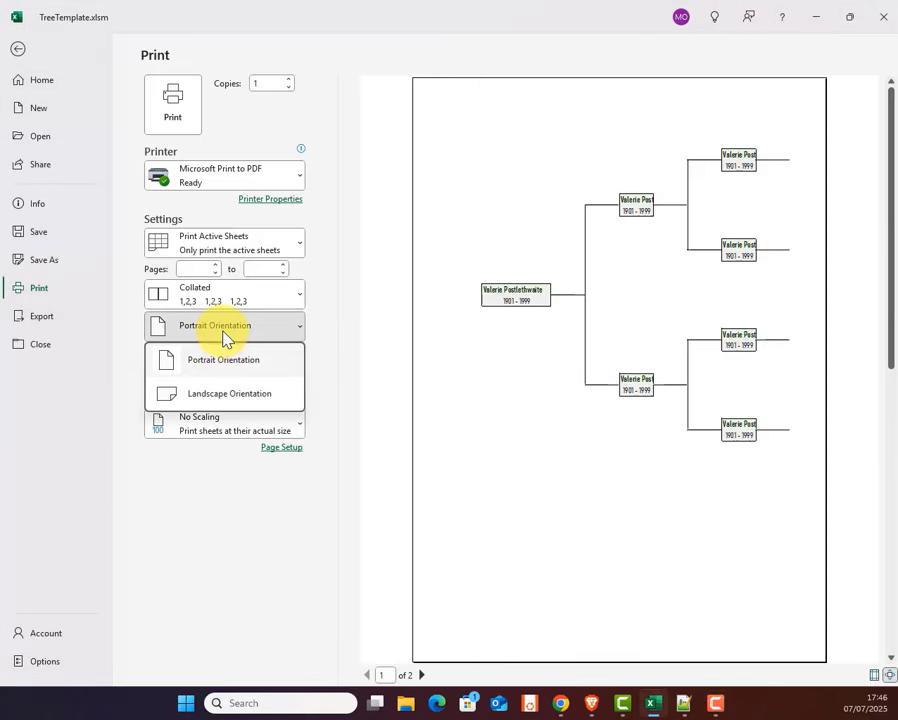
click(238, 396)
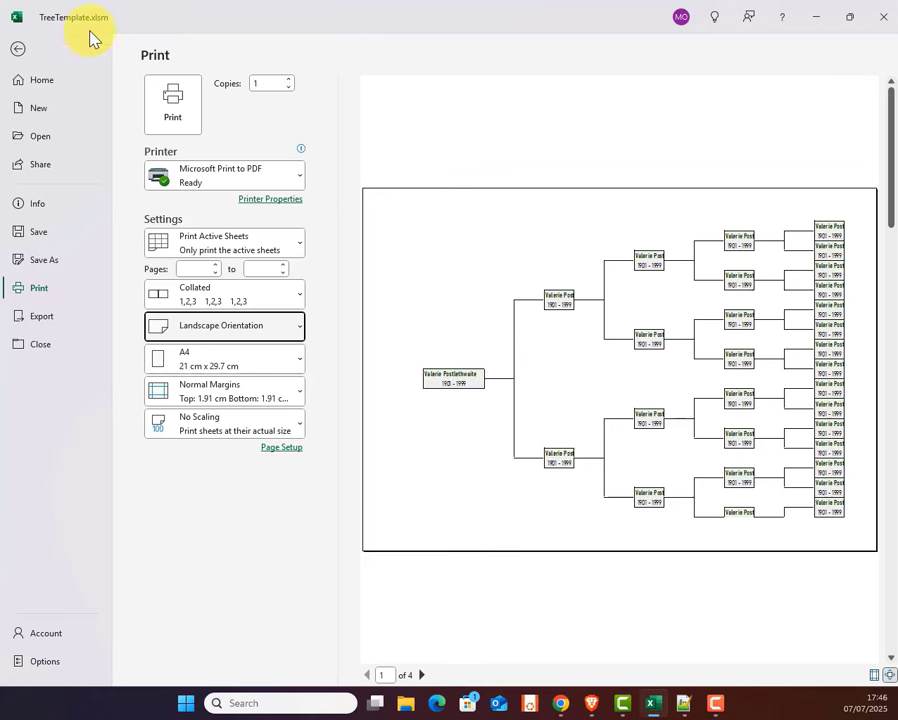
click(18, 44)
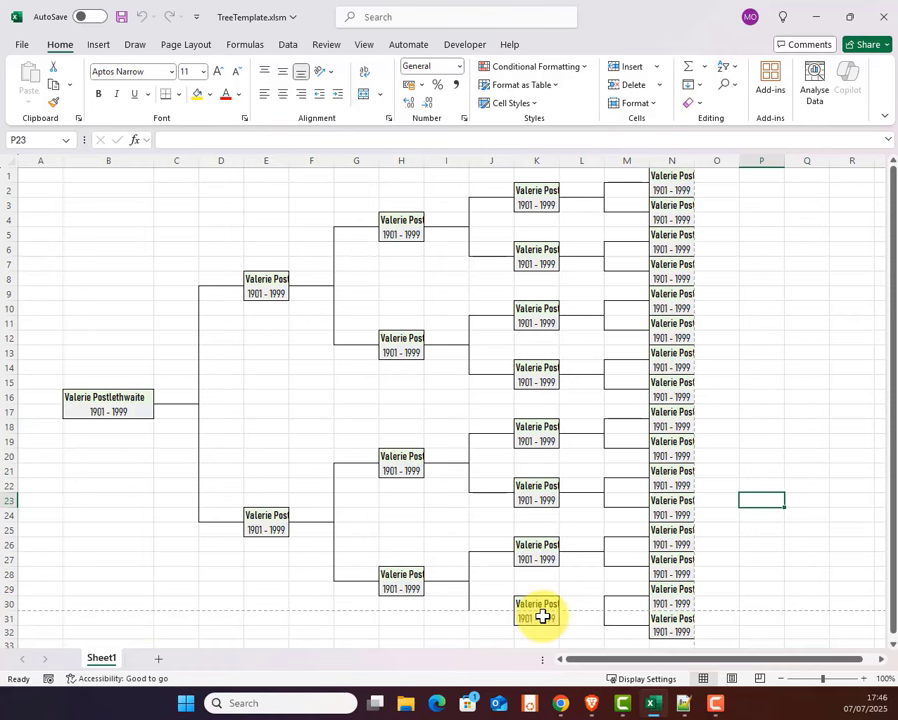
Set the height of rows 1 to 32 to 14.
scroll(542, 617, down, 1)
drag(532, 585, 683, 589)
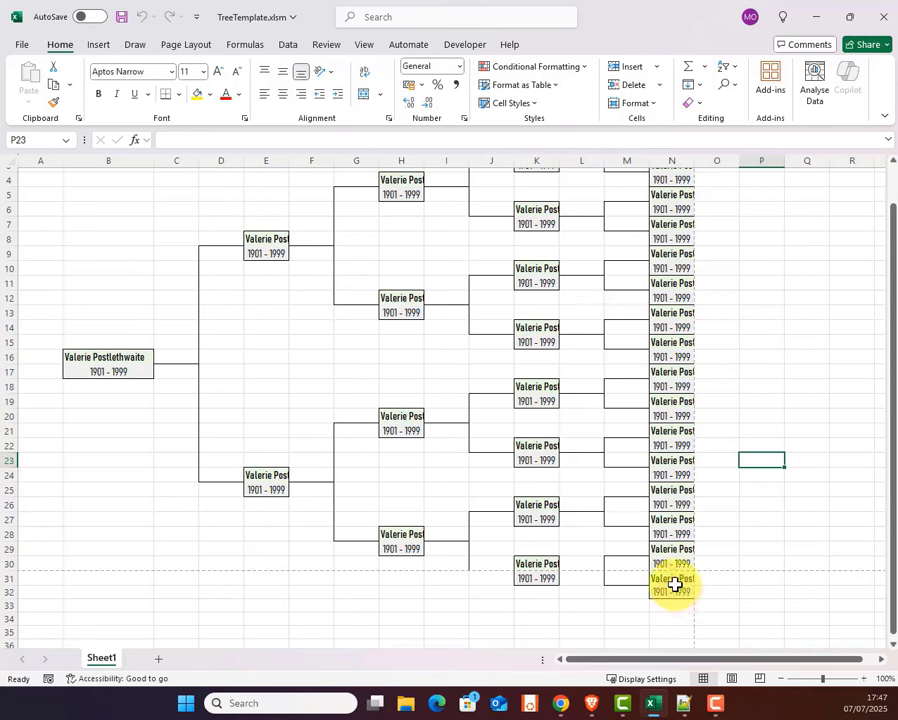
drag(672, 583, 672, 584)
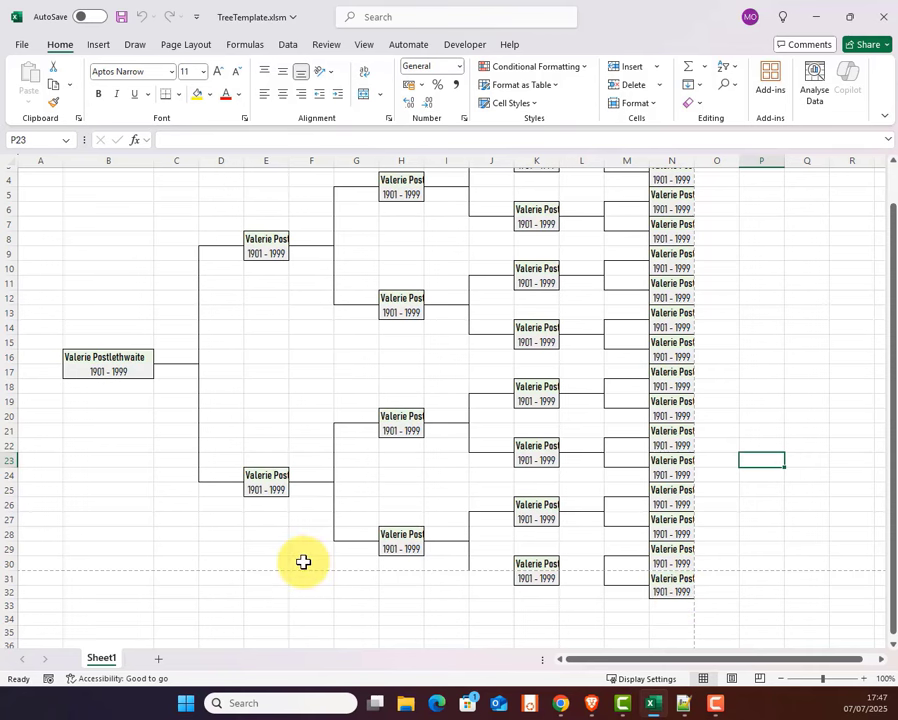
scroll(303, 562, up, 1)
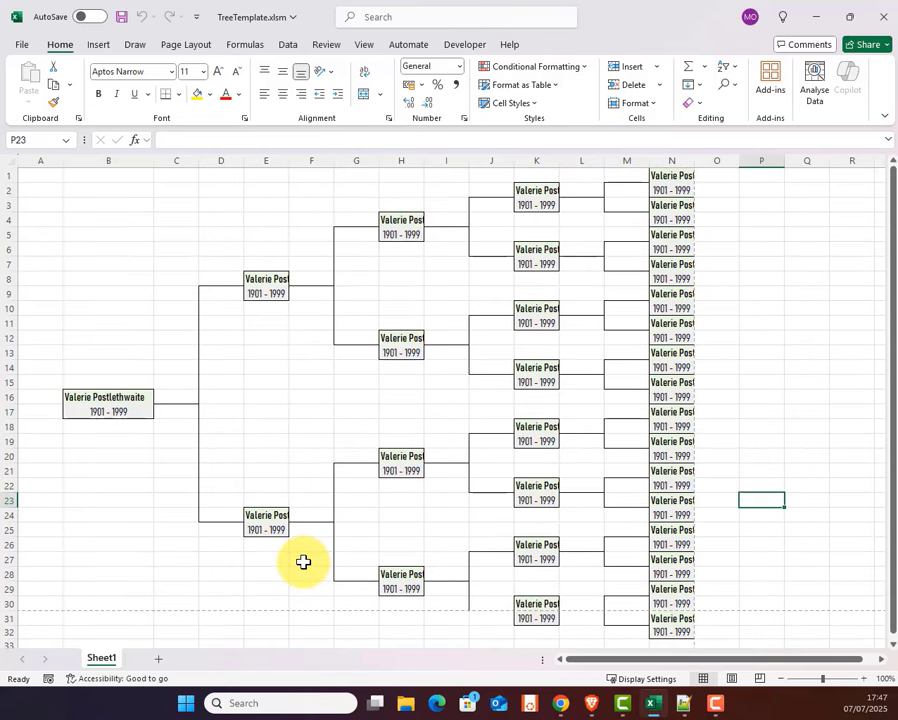
click(10, 176)
scroll(60, 418, down, 1)
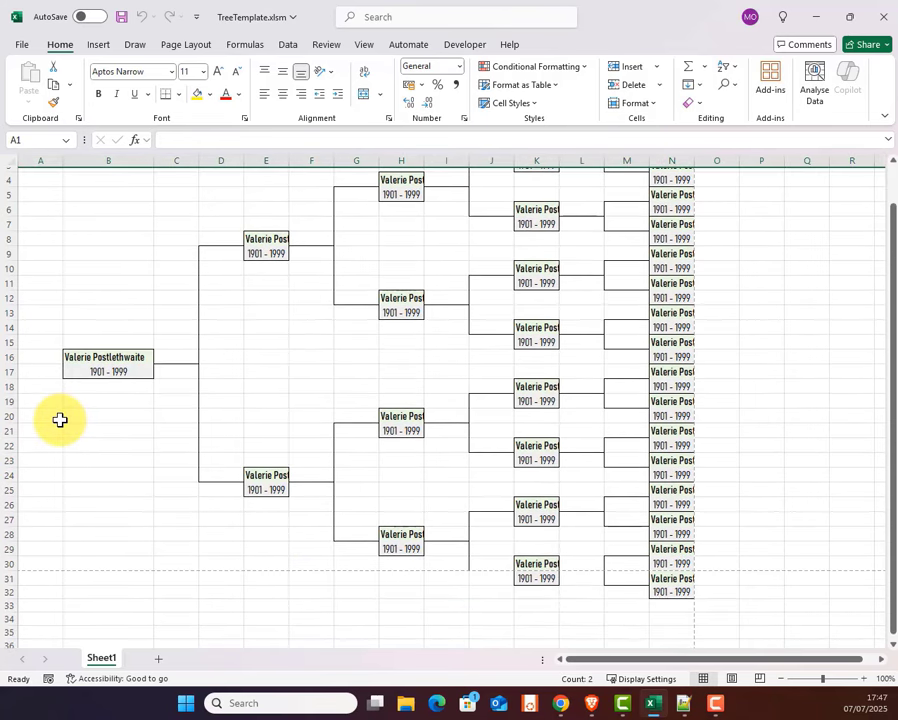
shift+click(5, 592)
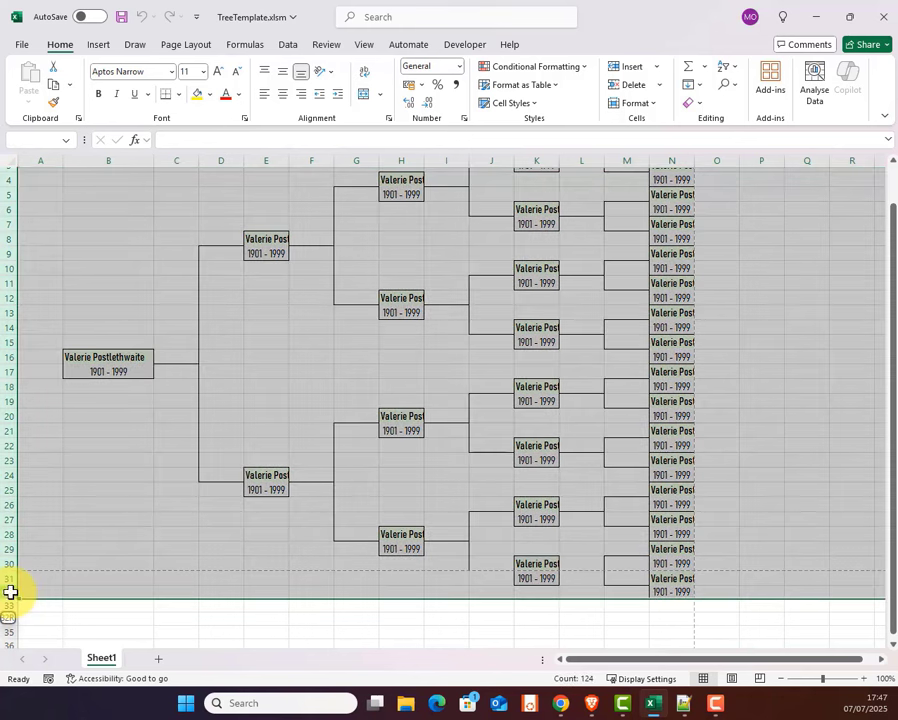
right_click(9, 264)
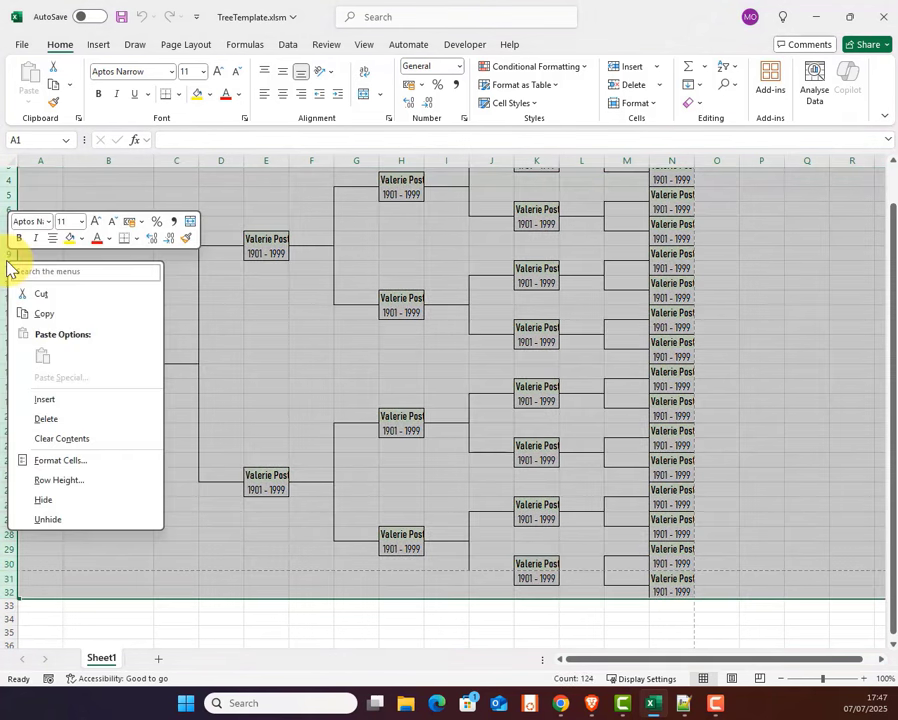
click(72, 489)
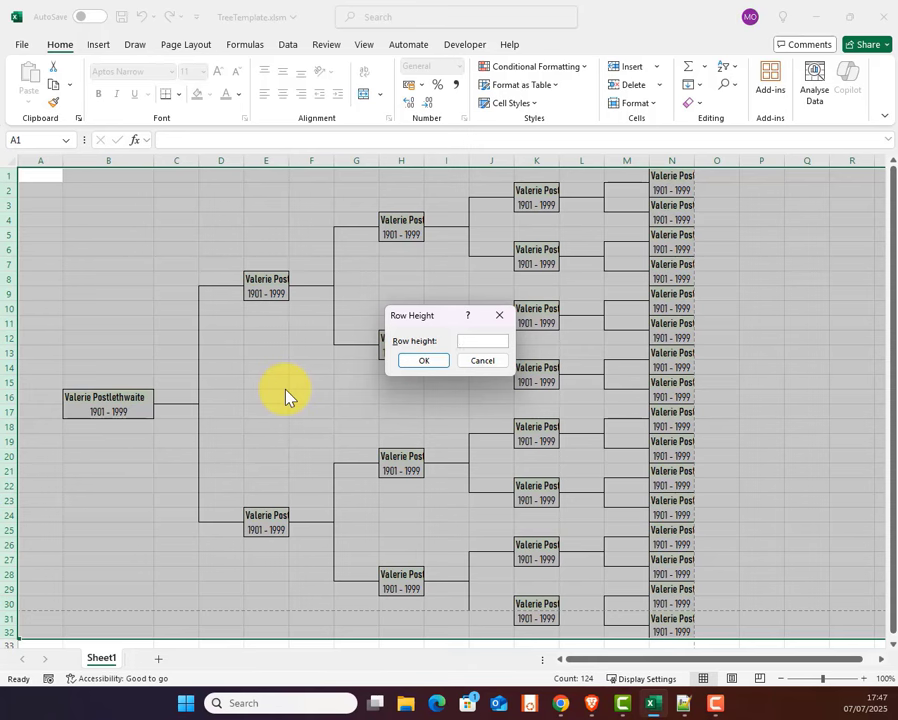
text(14)
click(428, 363)
click(52, 607)
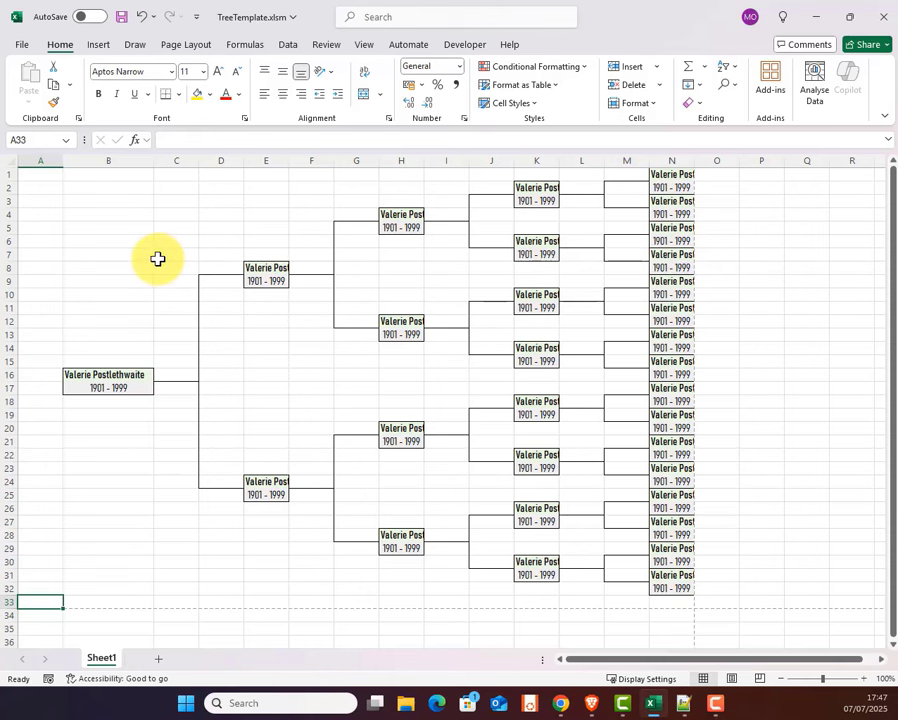
click(266, 160)
shift+click(407, 157)
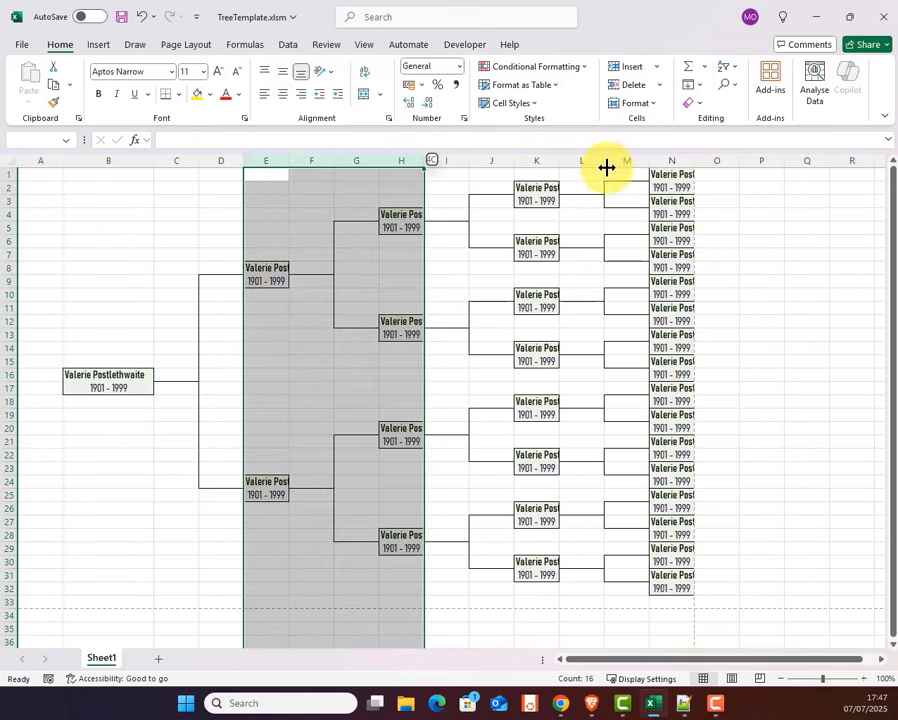
click(311, 241)
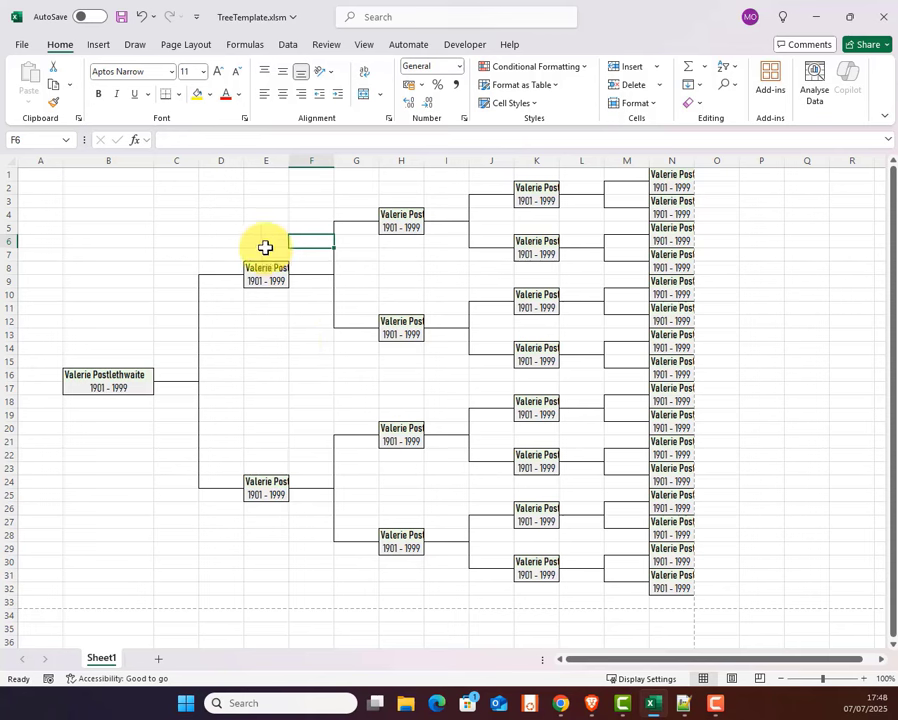
Set the width of the box columns E, H, K and N to 17.
click(265, 157)
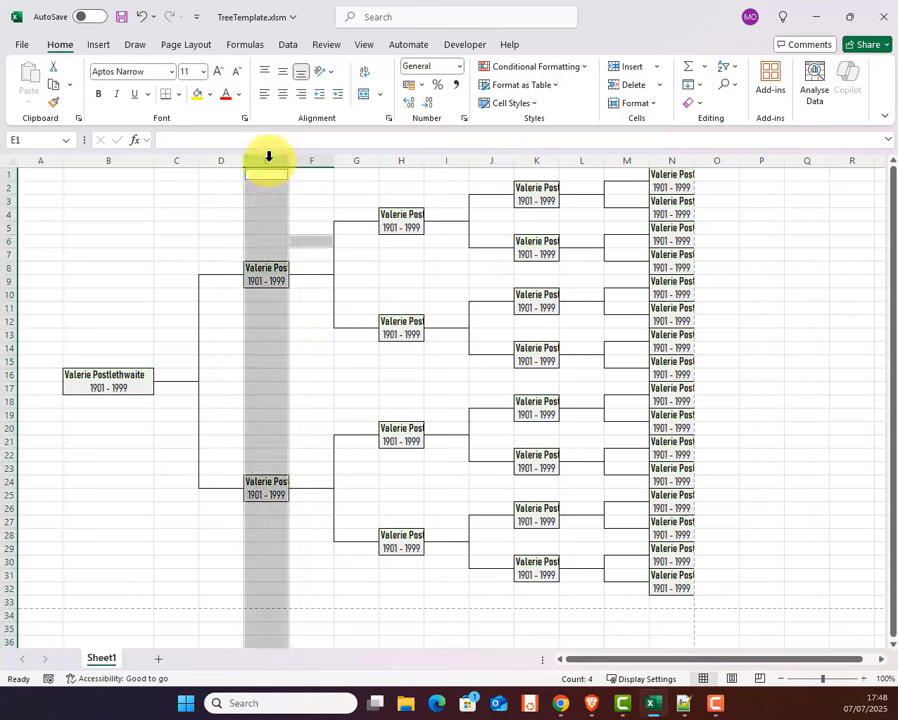
ctrl+click(401, 160)
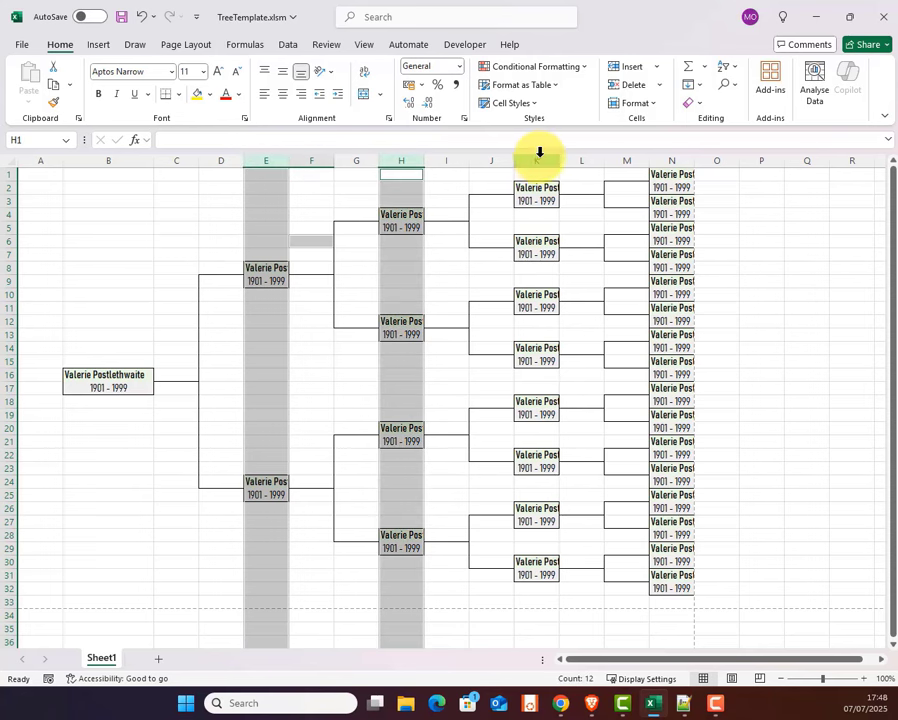
ctrl+click(538, 155)
ctrl+click(673, 156)
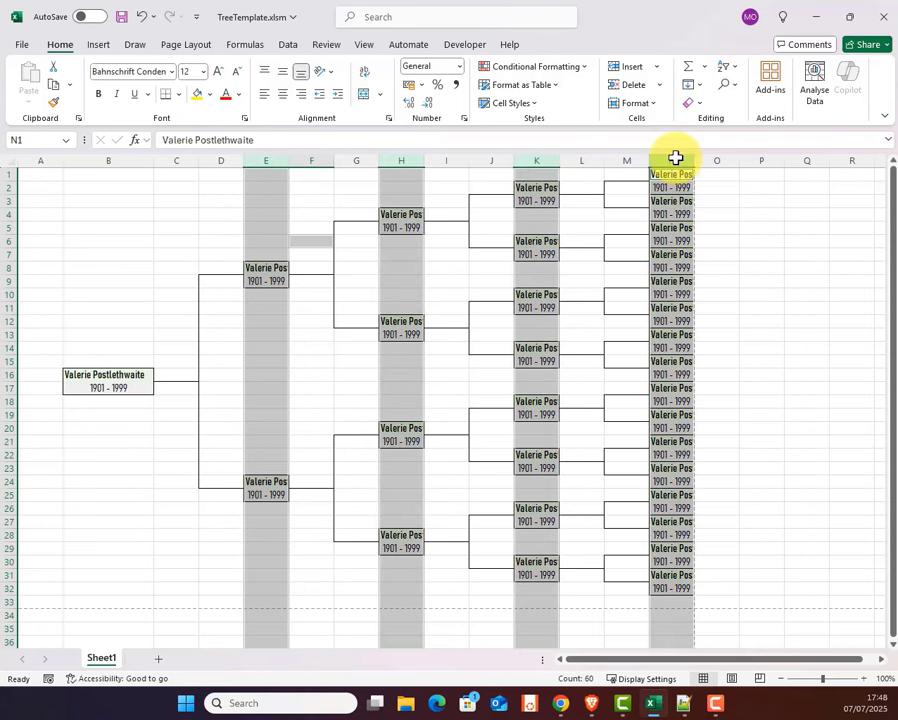
right_click(265, 156)
click(322, 381)
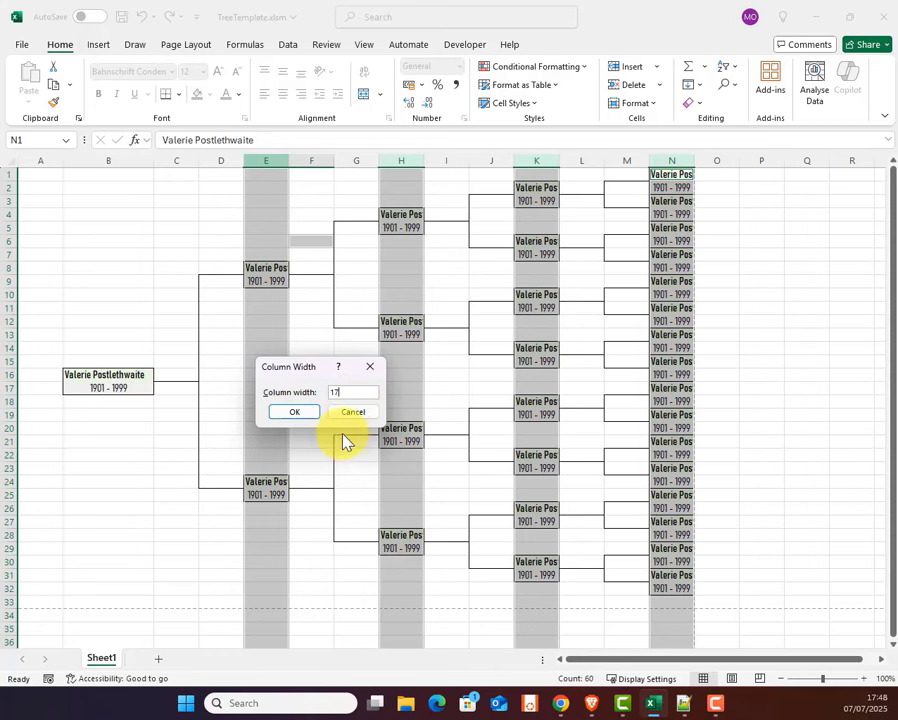
text(17)
click(293, 413)
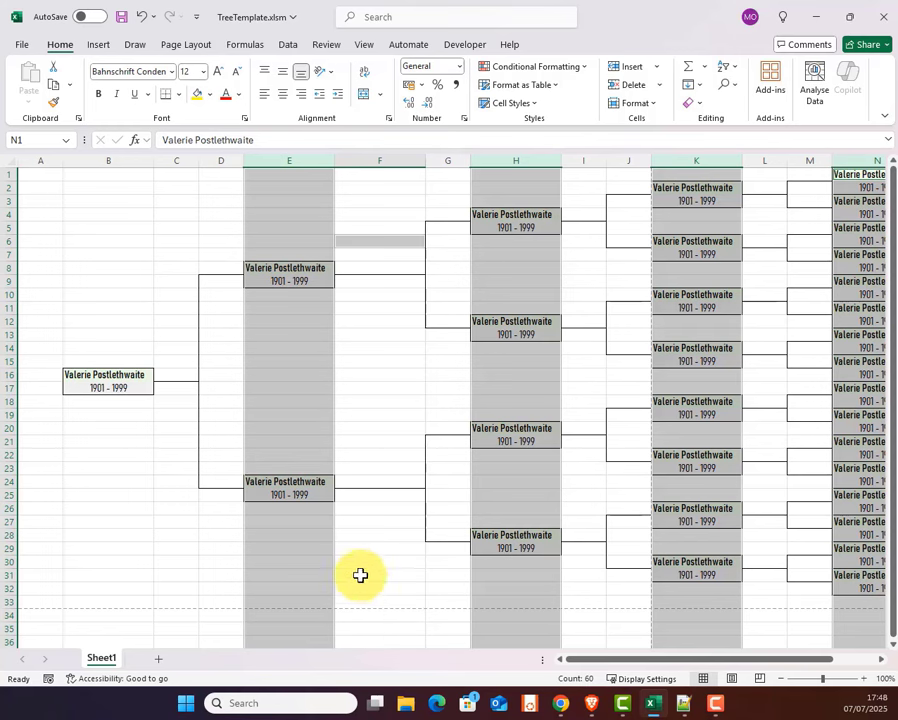
click(363, 545)
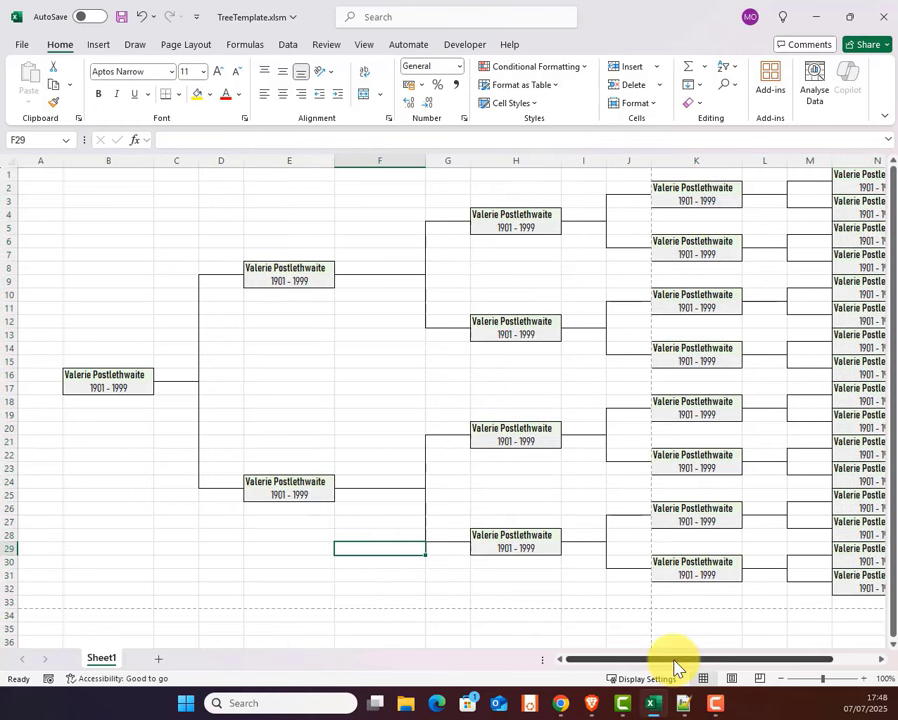
drag(676, 660, 655, 680)
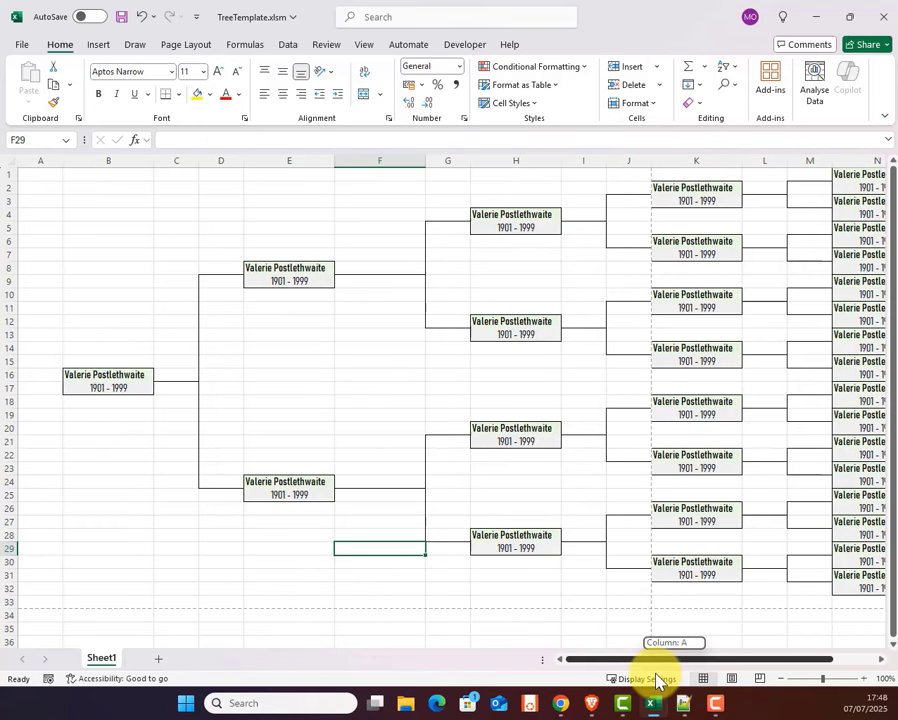
click(40, 156)
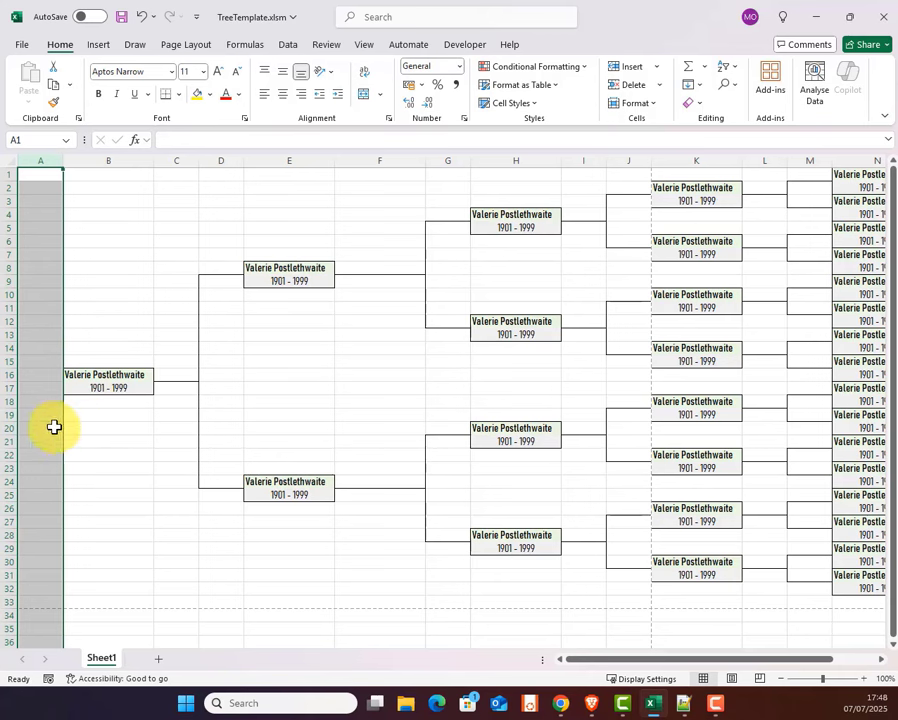
click(114, 358)
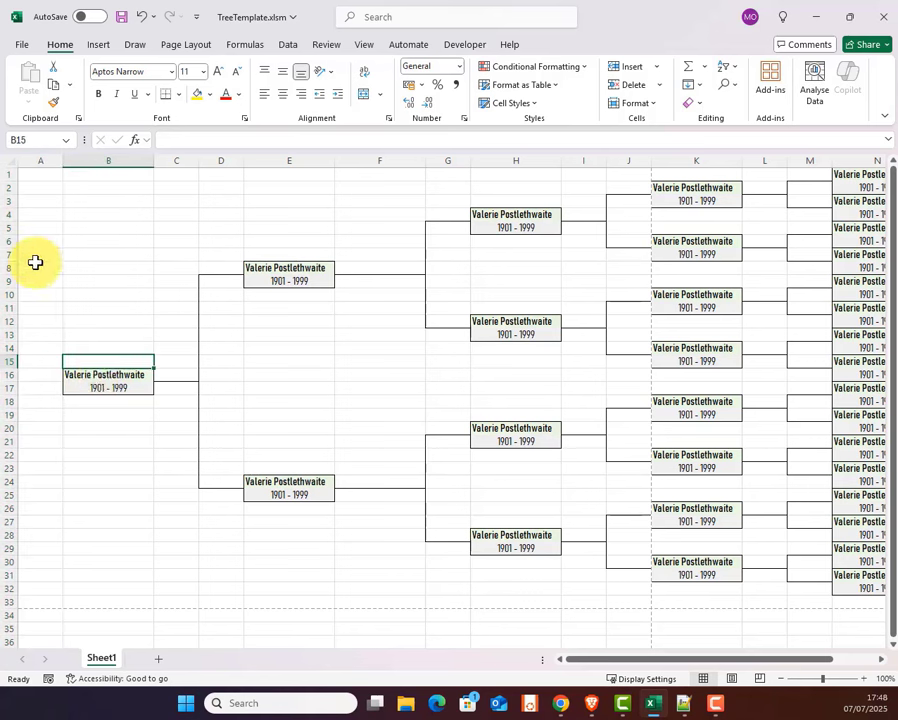
click(64, 389)
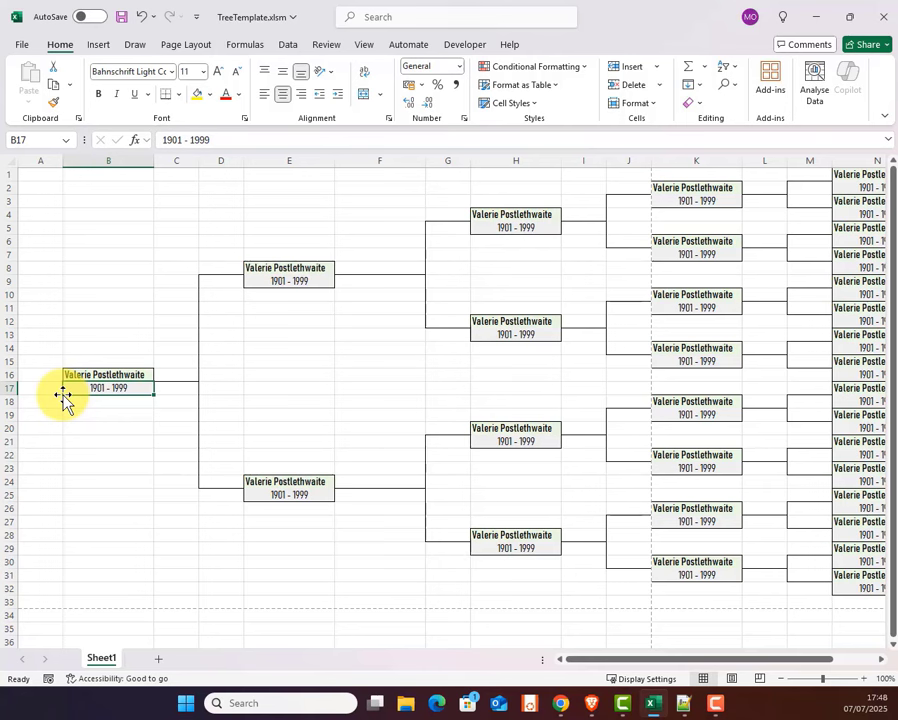
Set the width of column A to 1.
click(40, 160)
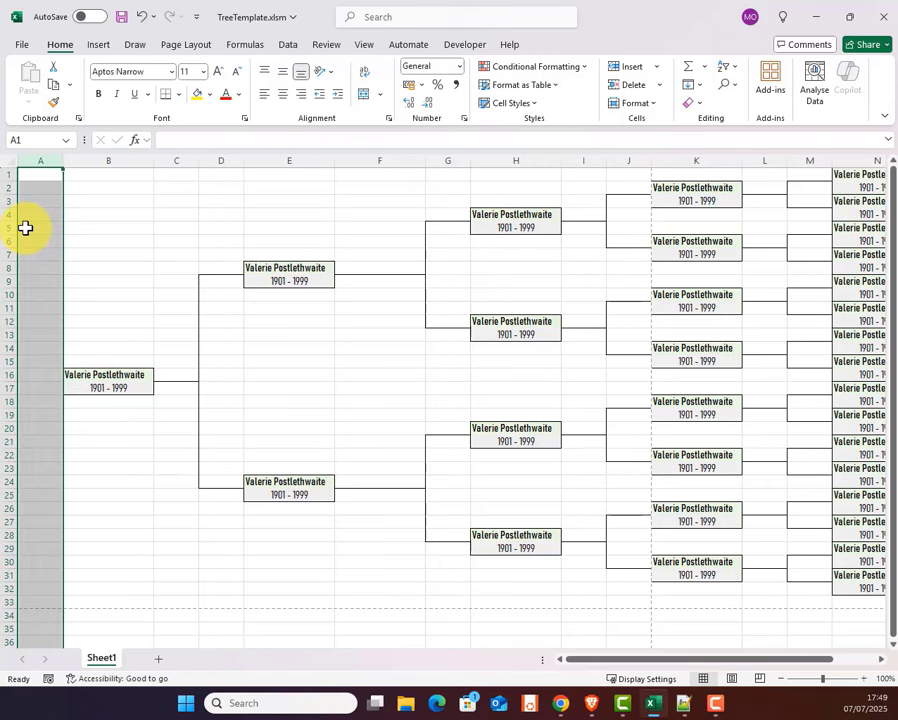
right_click(32, 175)
click(96, 386)
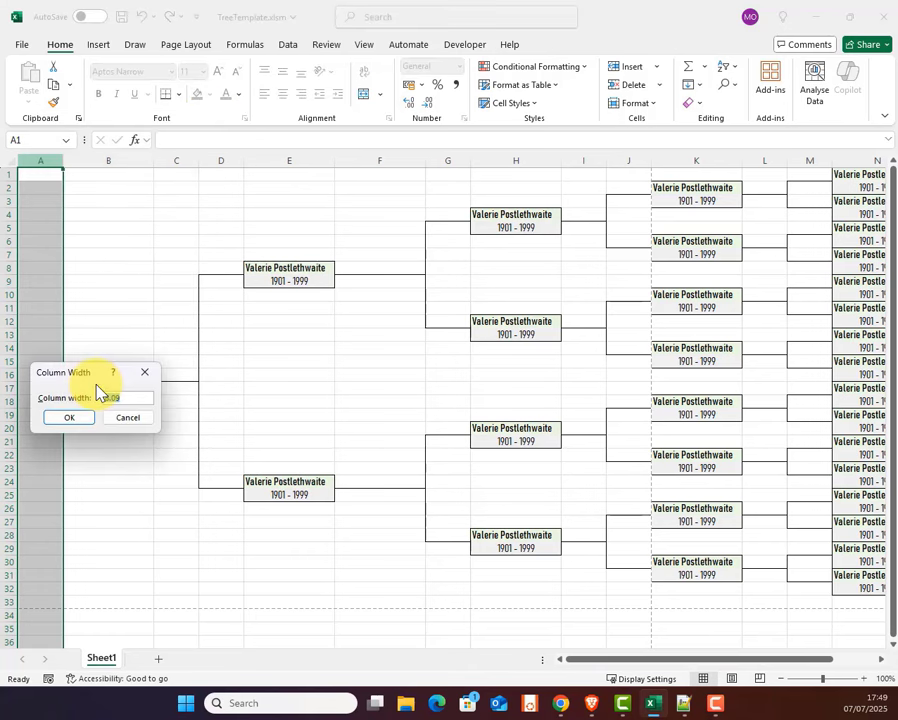
text(1)
click(70, 418)
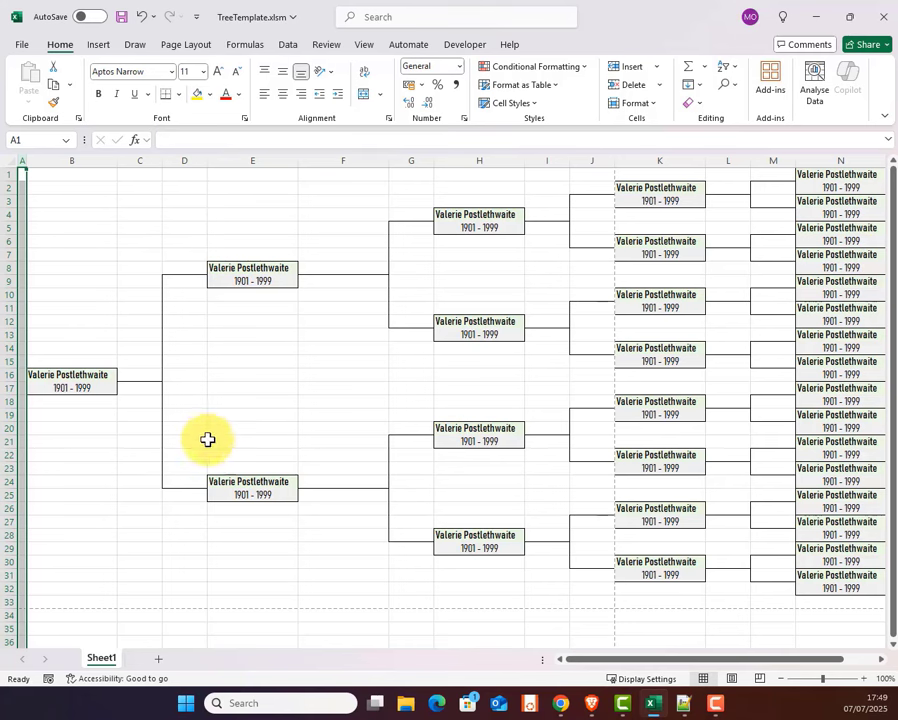
Set the width of the connector and spacer columns C, D, F, G, I, J, L, M and O to 3.
click(383, 161)
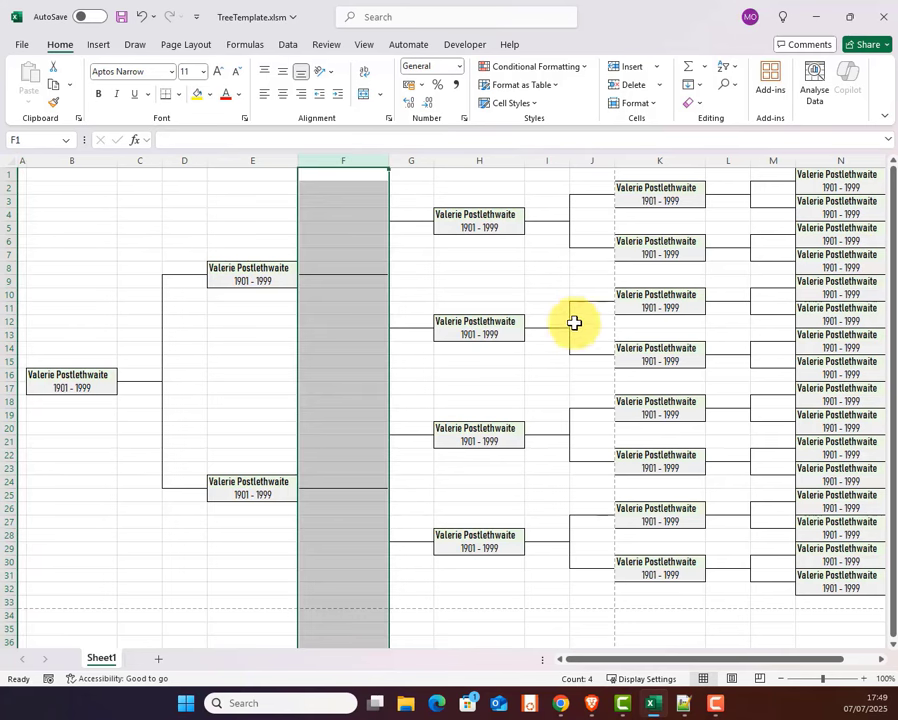
click(140, 174)
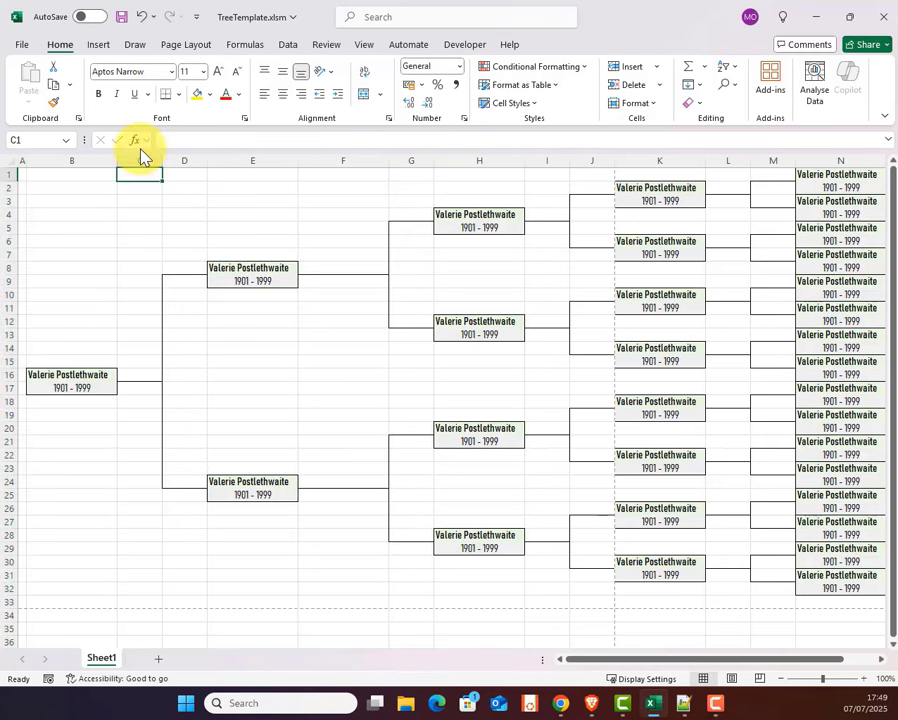
drag(138, 160, 181, 155)
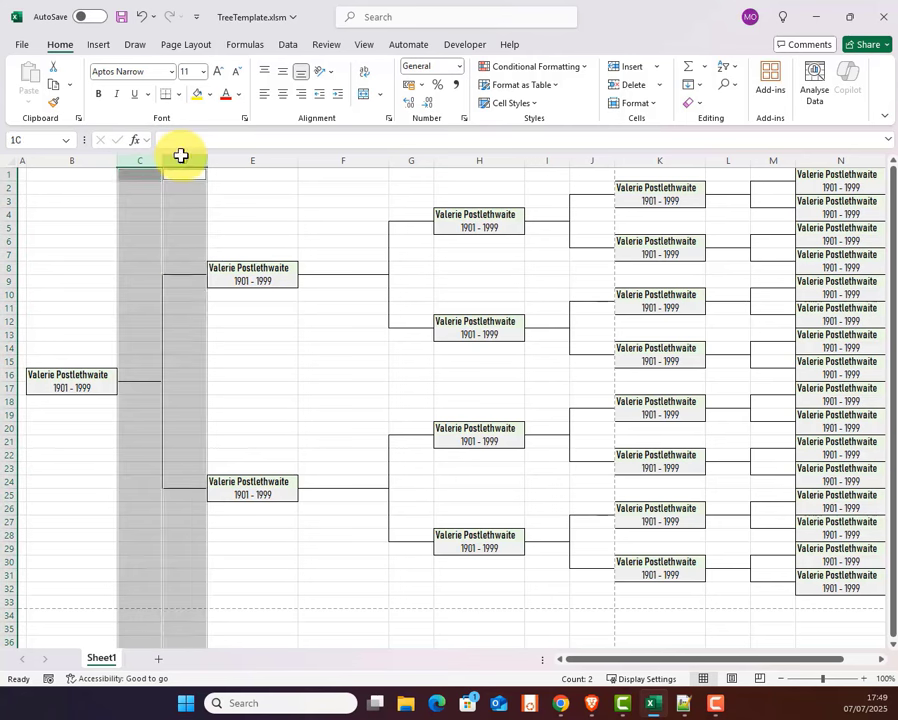
ctrl+click(343, 160)
ctrl+click(411, 160)
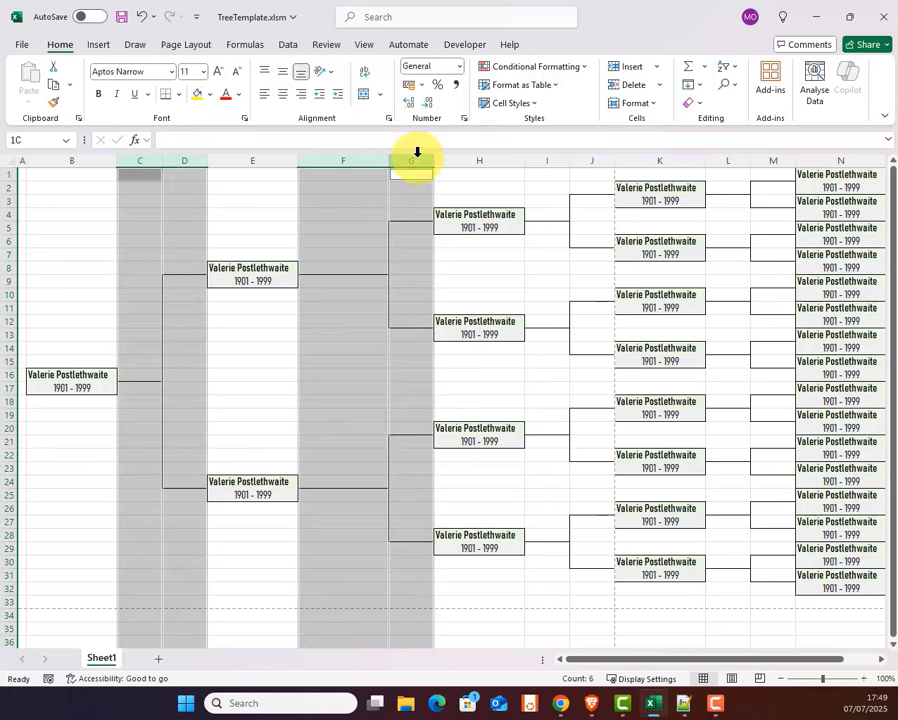
ctrl+click(551, 160)
ctrl+click(595, 158)
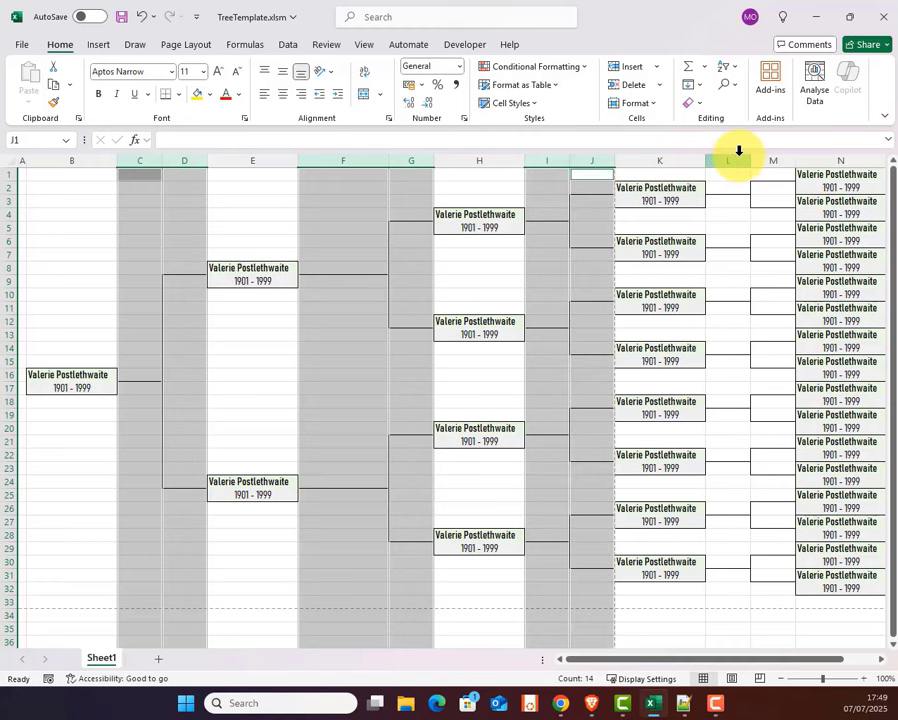
ctrl+click(732, 158)
ctrl+click(776, 158)
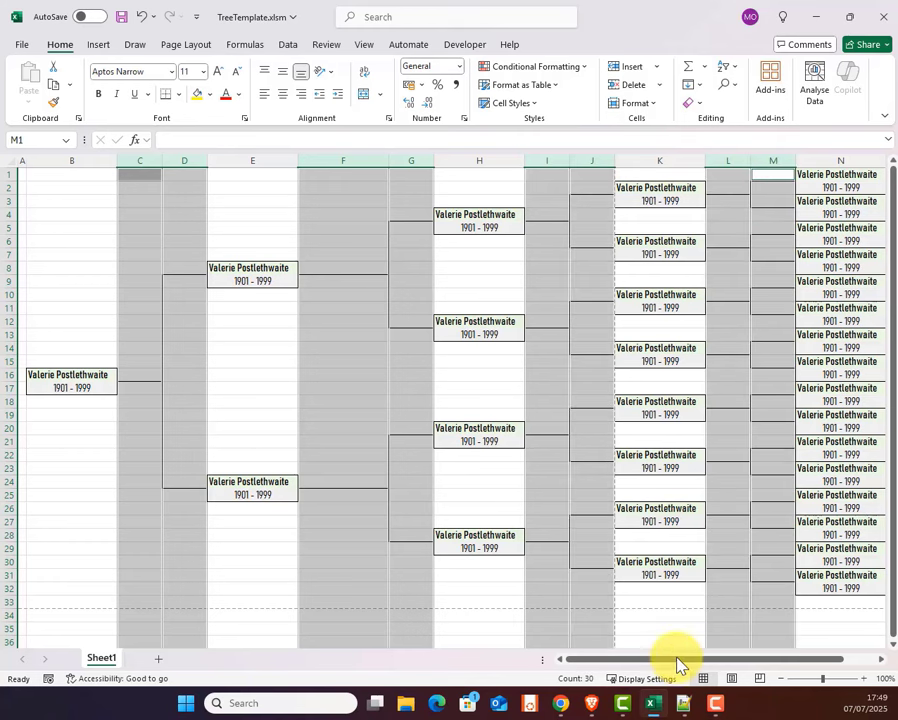
drag(676, 661, 724, 652)
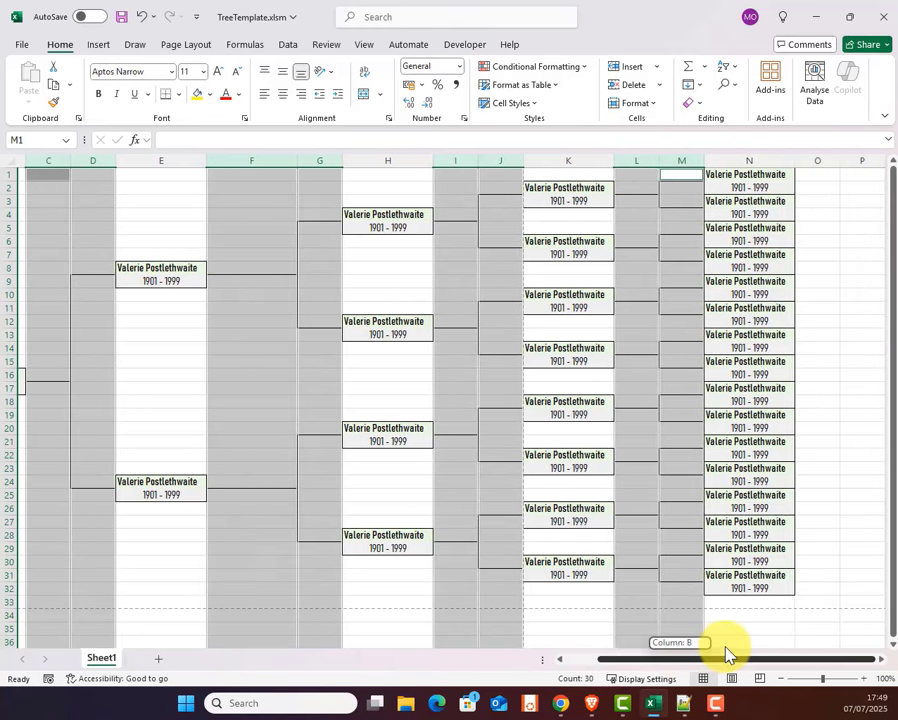
ctrl+click(819, 158)
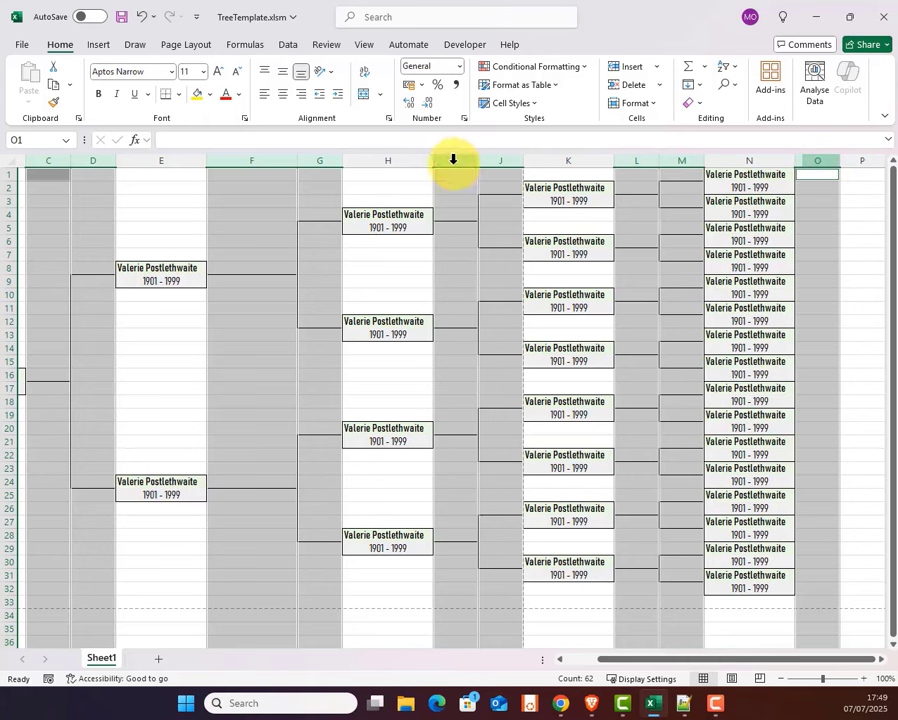
right_click(455, 156)
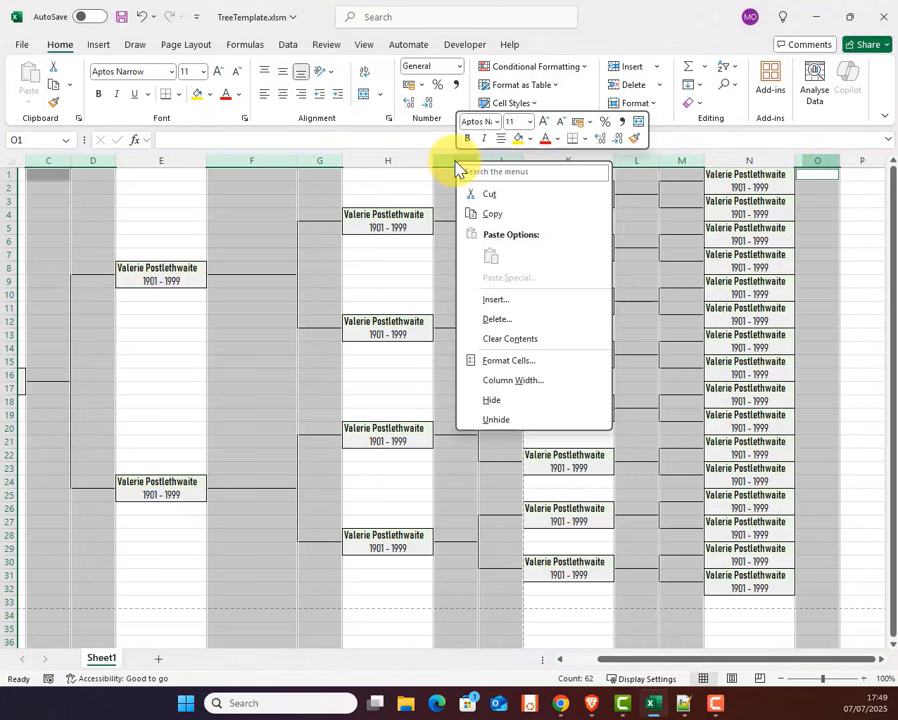
click(512, 381)
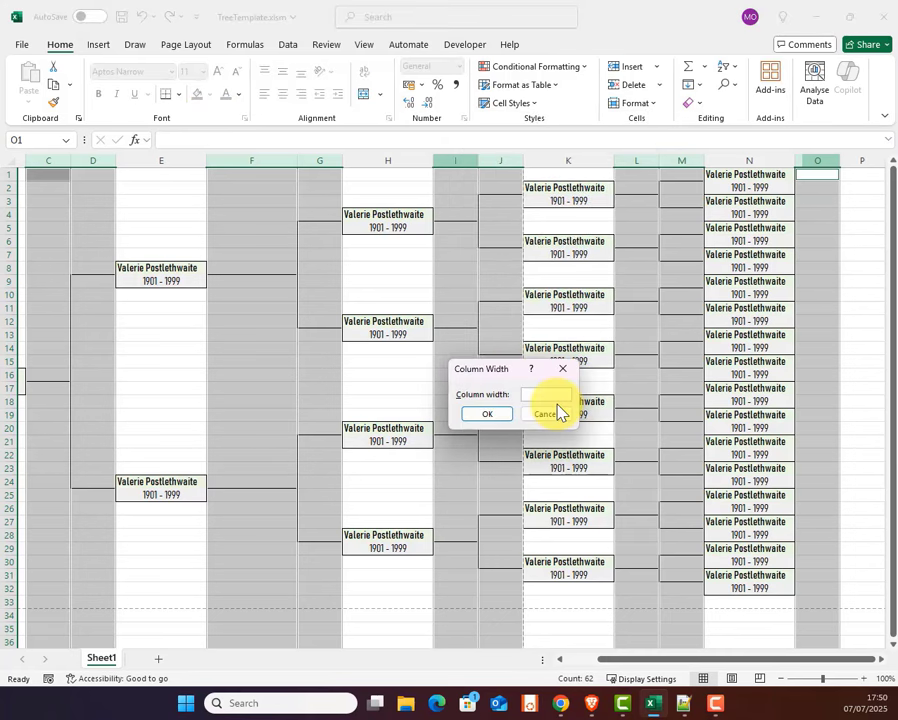
text(3)
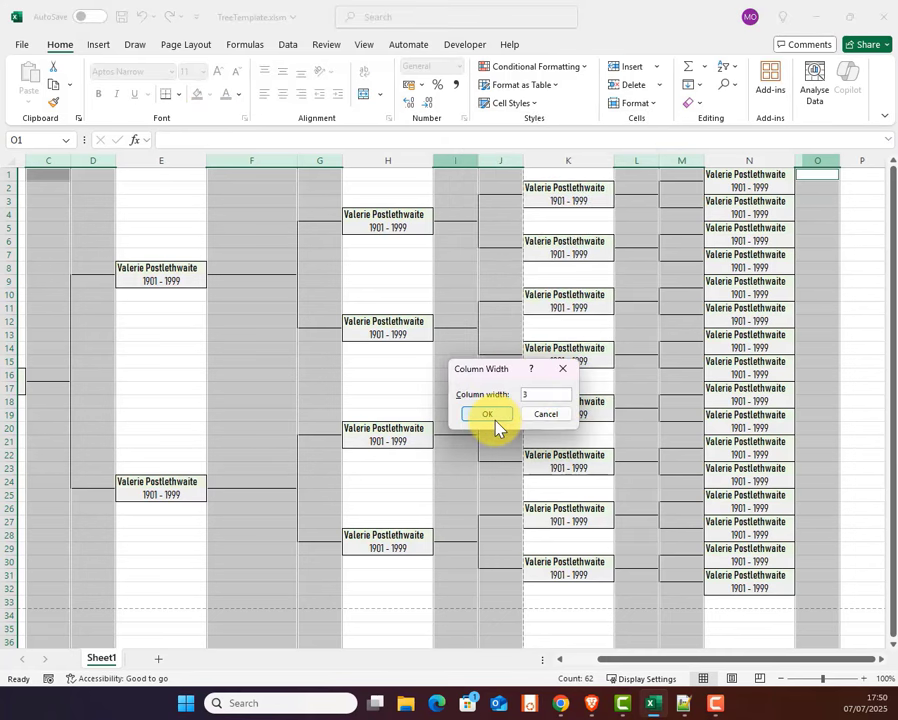
click(488, 414)
click(627, 546)
click(183, 605)
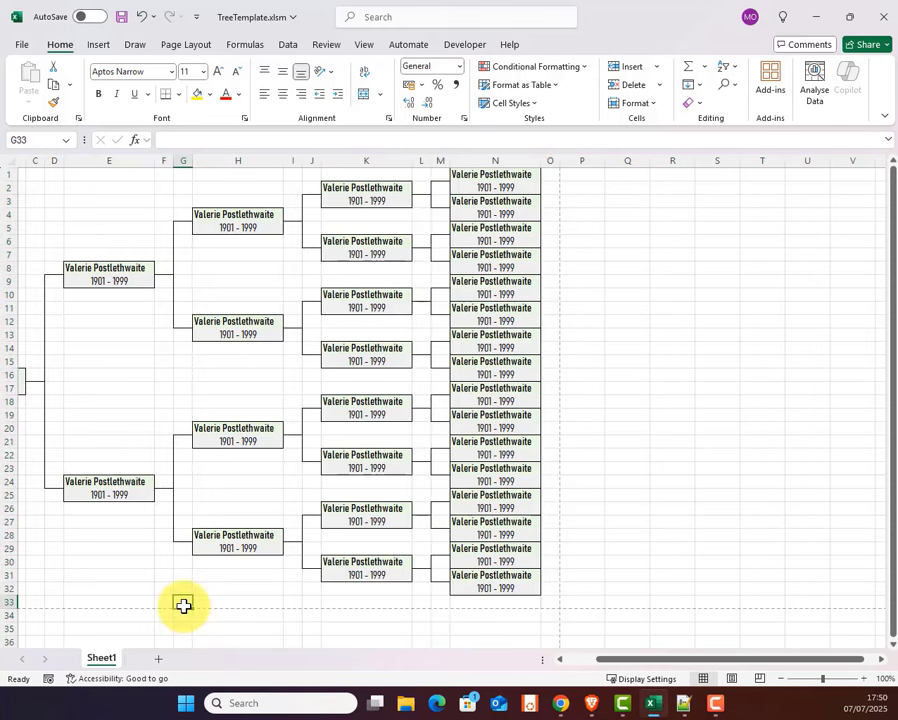
Review the whole family tree from column A to column N against the page boundaries.
key(Left)
key(Left)
key(Left)
key(Left)
key(Left)
key(Left)
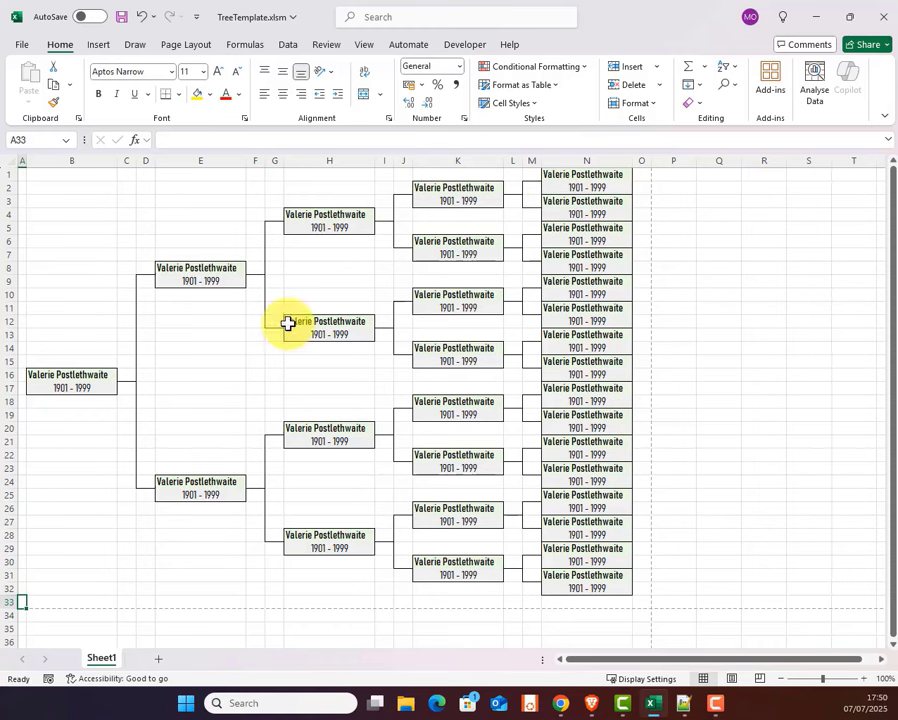
click(22, 46)
click(48, 290)
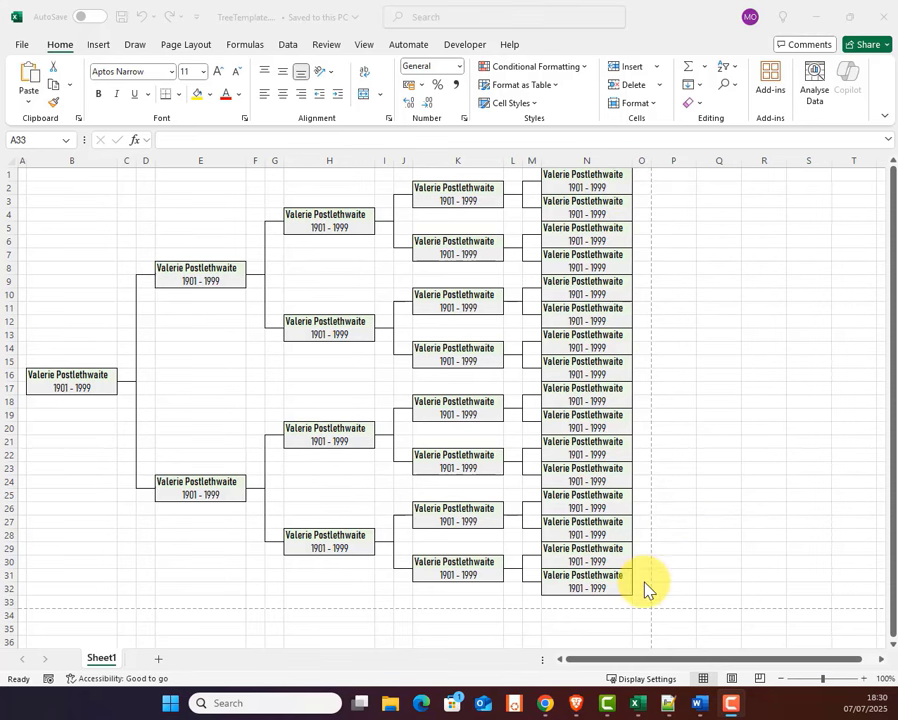
scroll(644, 586, down, 7)
scroll(644, 586, up, 7)
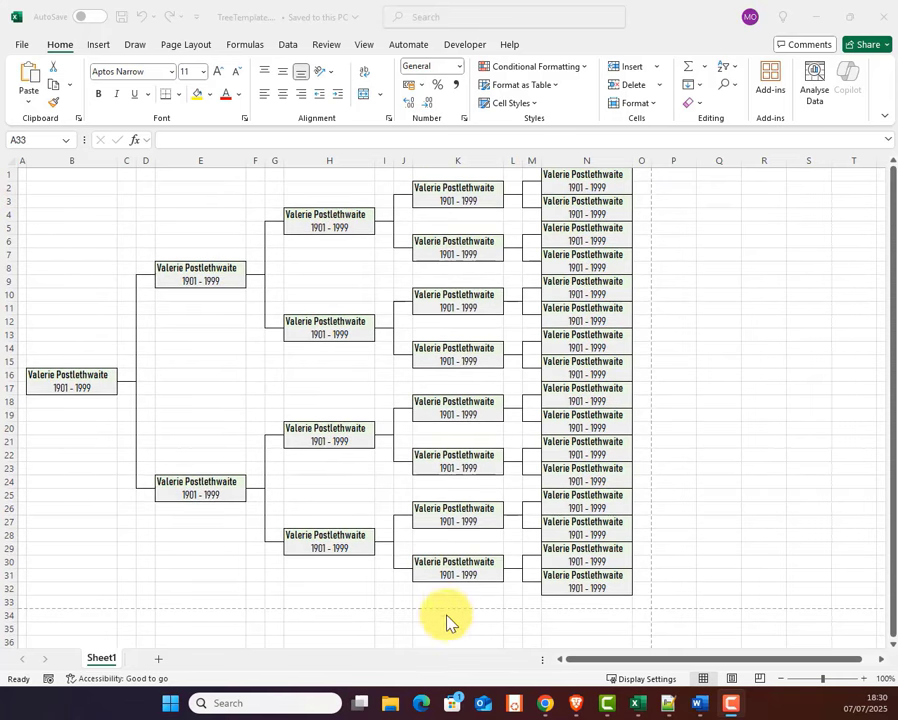
Copy the formatted name cell N1 to P1 and P2.
click(588, 212)
click(597, 176)
key(ctrl+c)
click(677, 176)
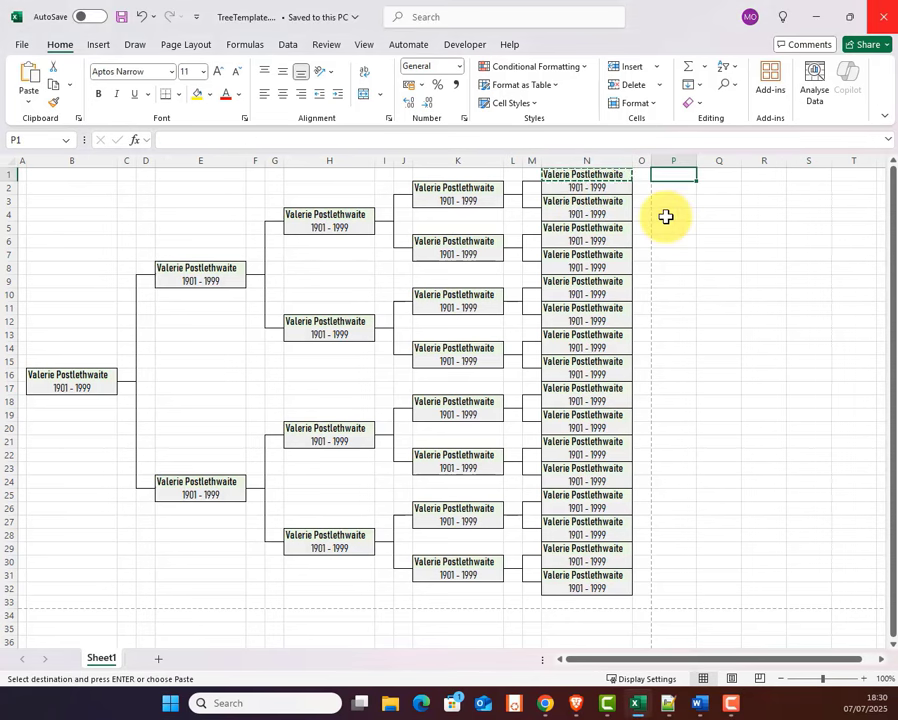
key(ctrl+v)
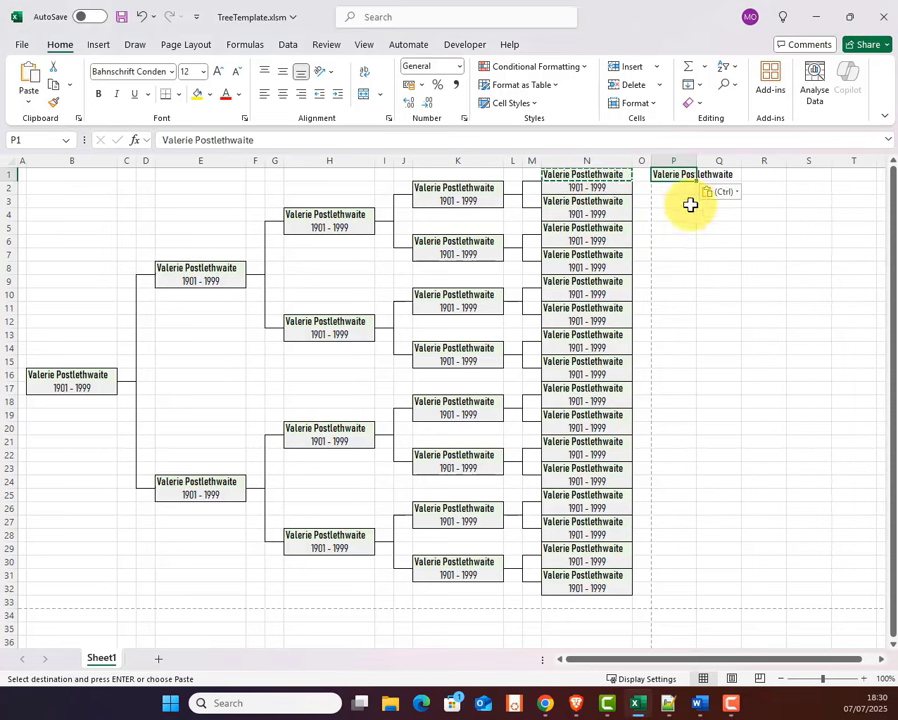
key(Down)
key(ctrl+v)
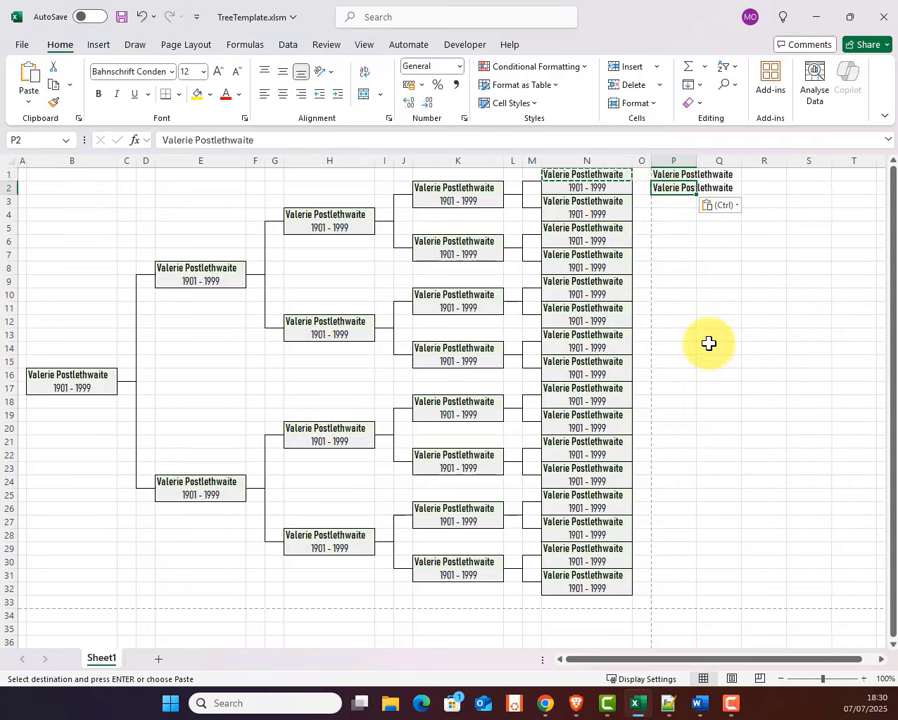
Copy the formatted dates cell N2 to Q1 and Q2.
click(593, 186)
key(ctrl+c)
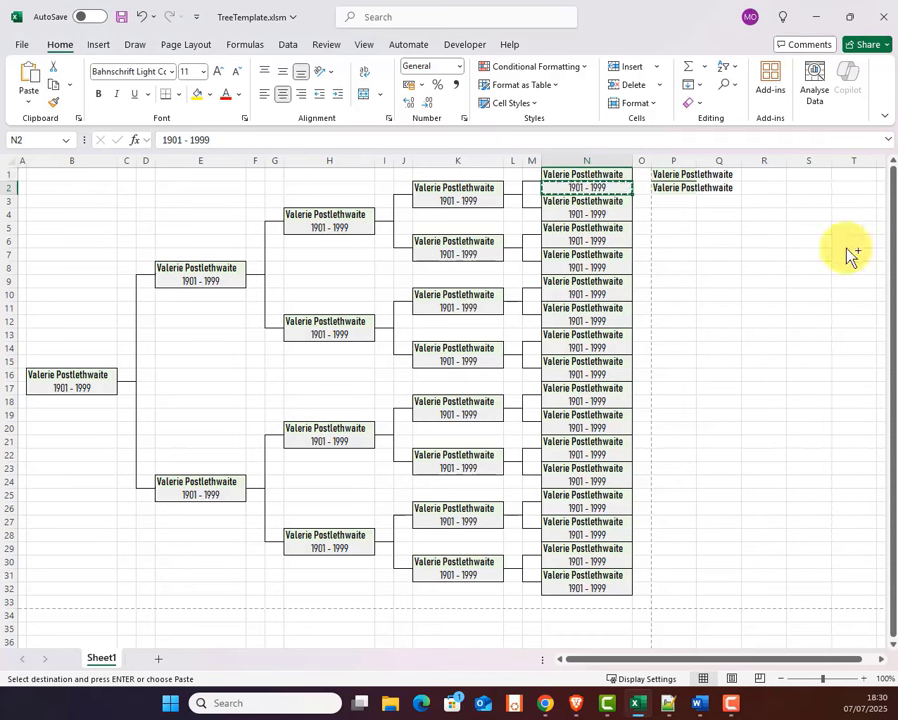
click(725, 174)
key(ctrl+v)
key(Down)
key(ctrl+v)
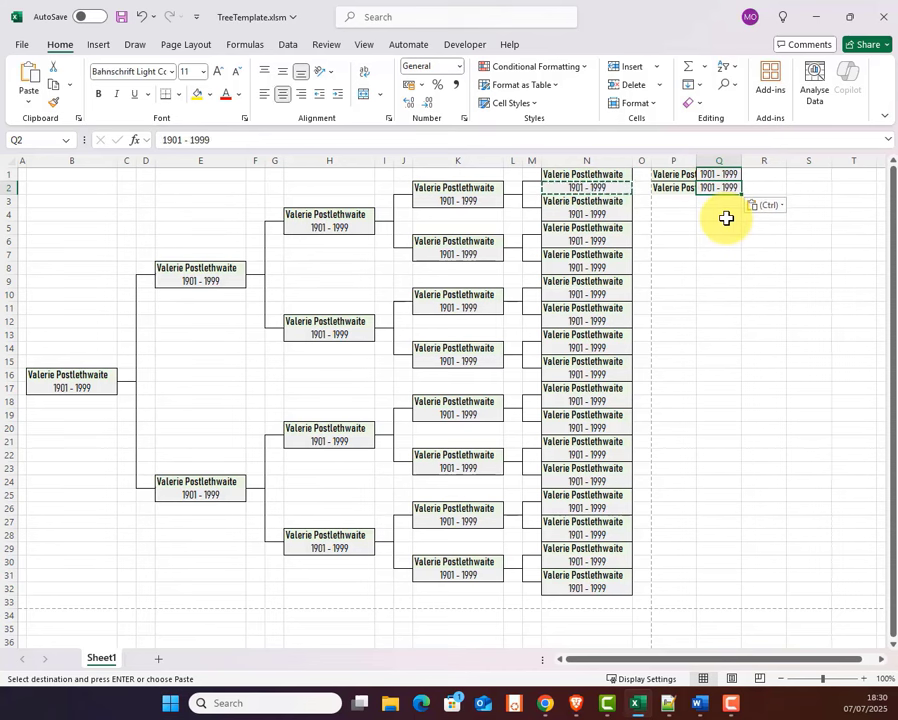
Set the width of column P to 17.
click(673, 162)
right_click(673, 162)
click(740, 383)
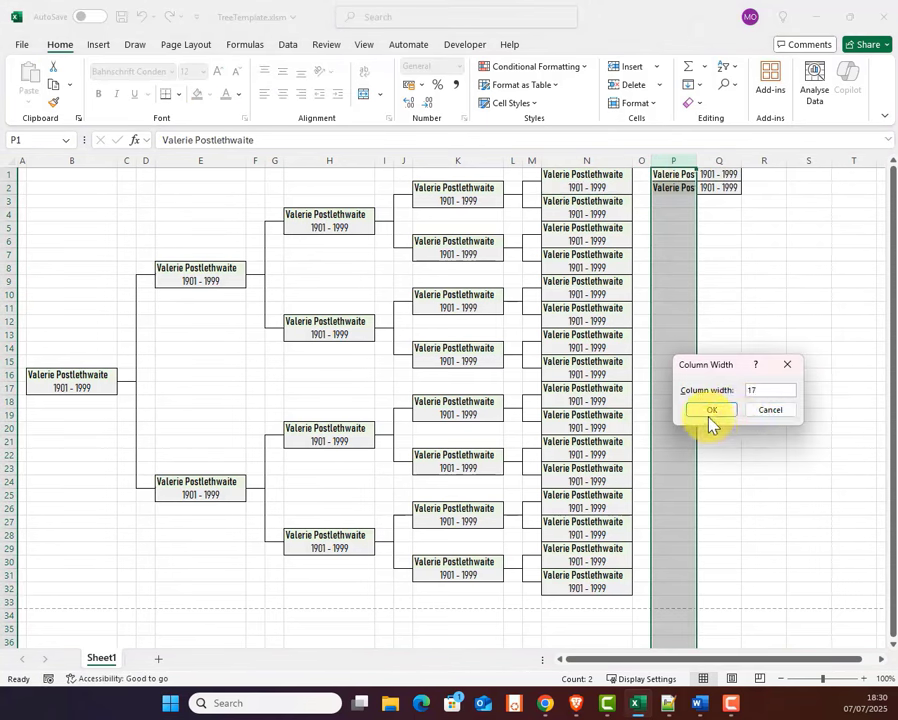
click(712, 410)
click(670, 267)
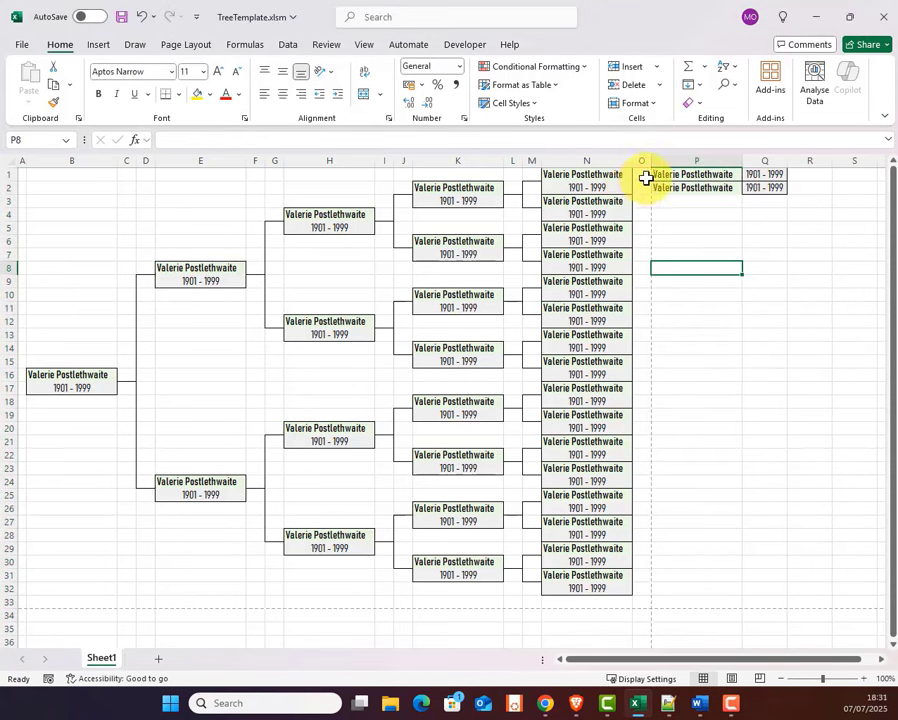
Add a bottom border to cell O1 as the connector between the N1:N2 box and the name cells in P1:P2.
click(643, 175)
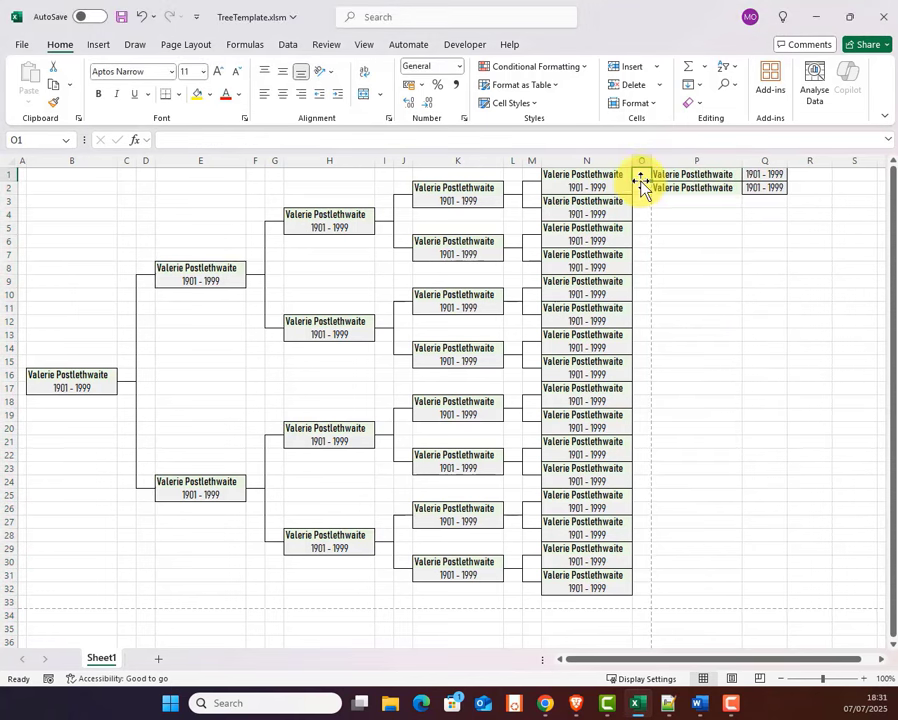
click(166, 98)
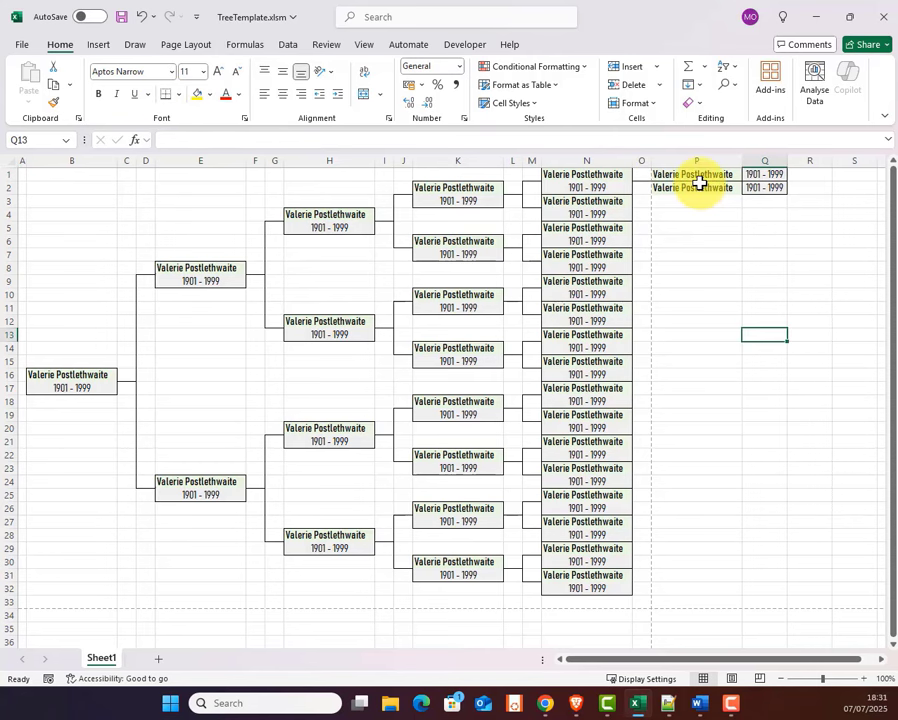
click(698, 177)
click(700, 190)
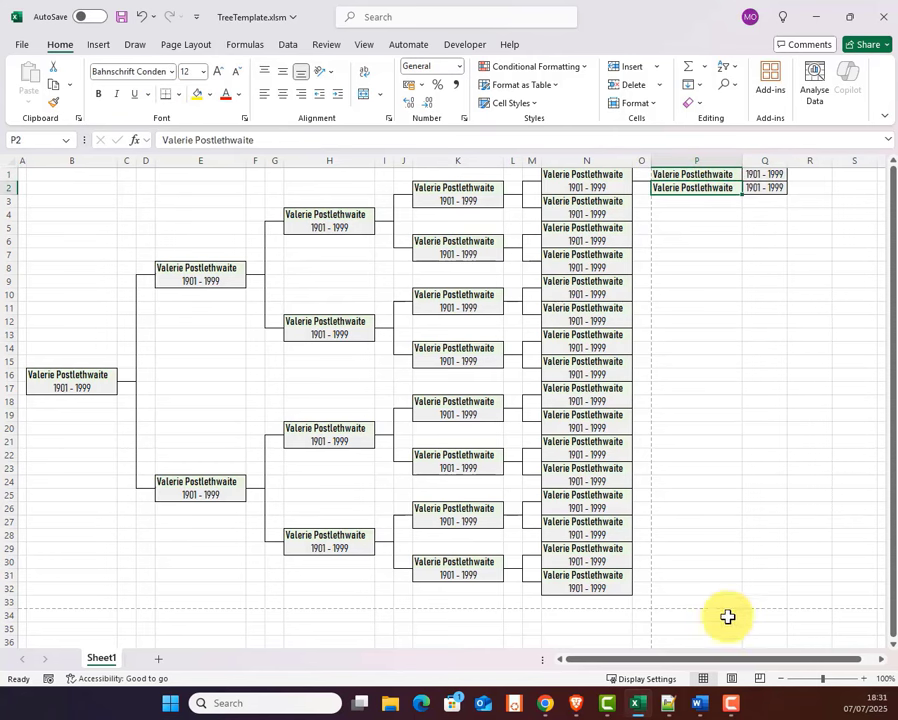
click(693, 180)
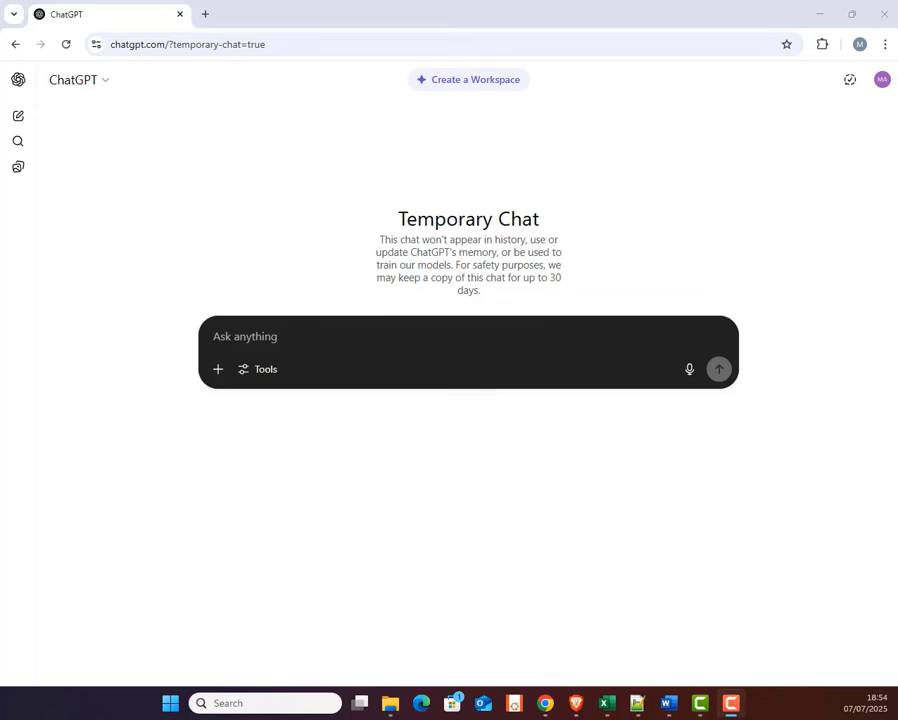
Write the prompt opening: an Excel VBA macro named "Add6thGeneration", with the line "Format every cell in column P from row 1 to row 32 as follows:".
text(I want an E)
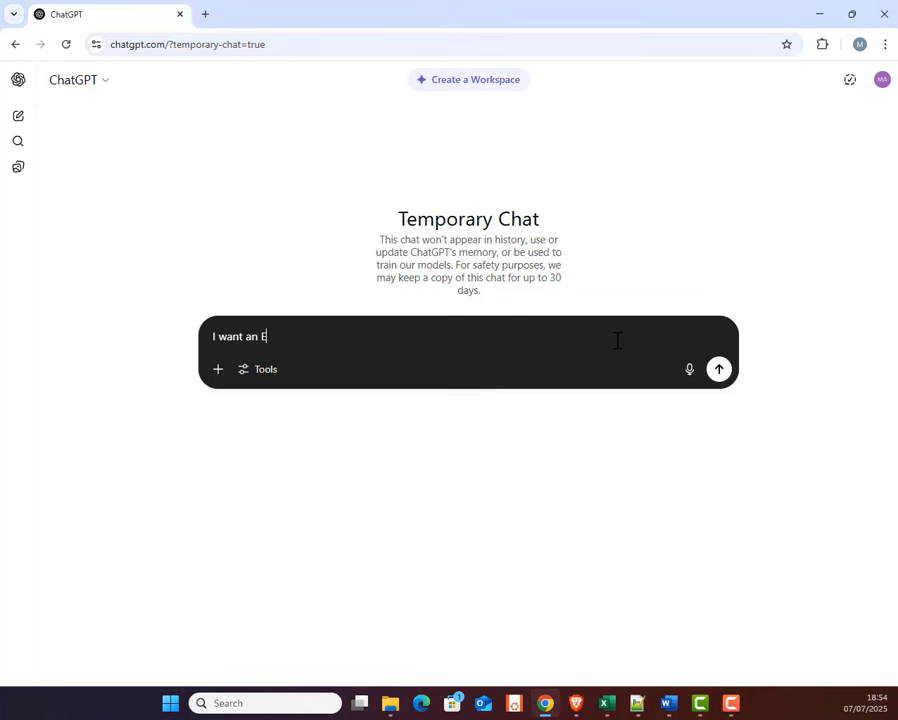
text(xcel VBA macro nam)
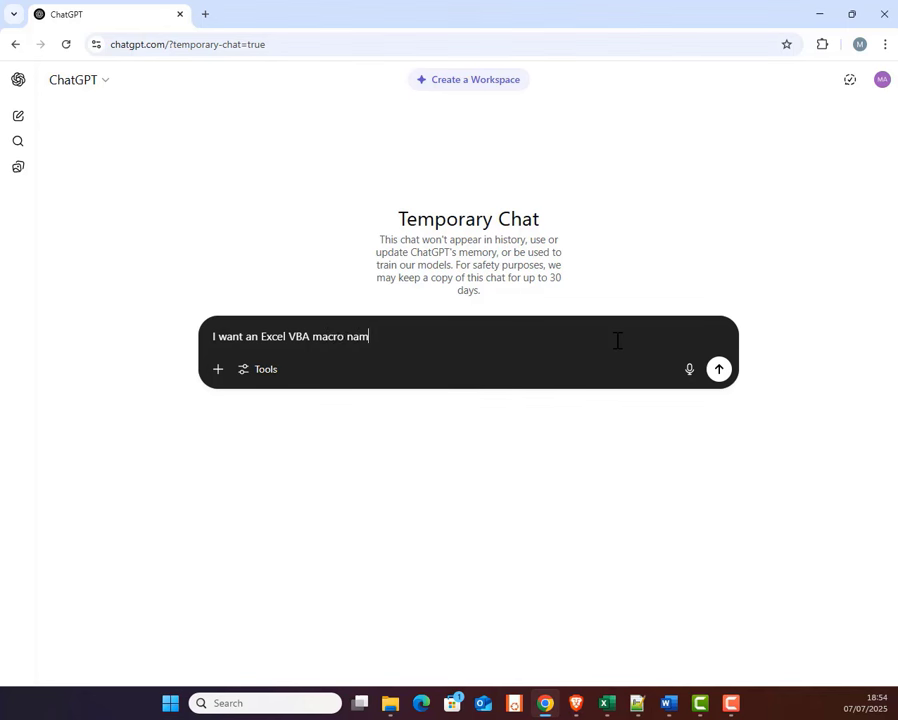
text(ed "Add6thGeneration)
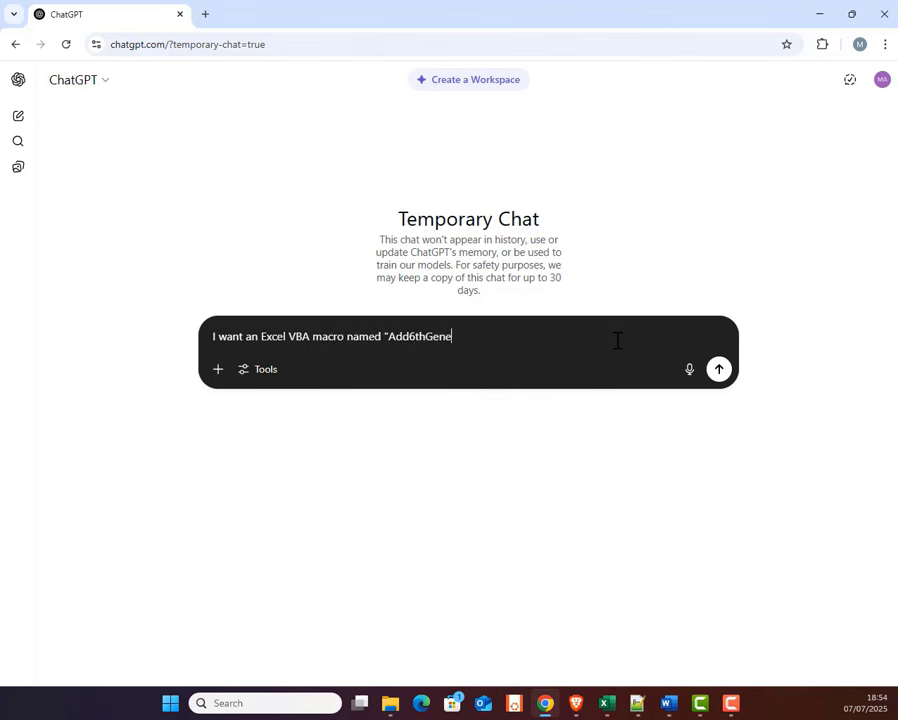
text(".)
key(shift+Return)
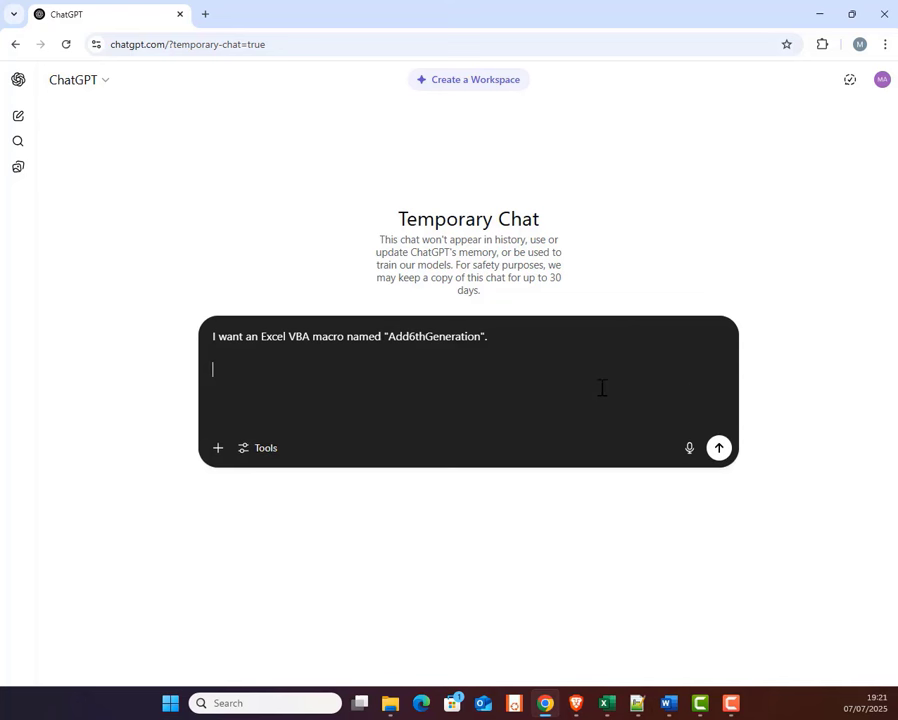
text(Format every cell in column)
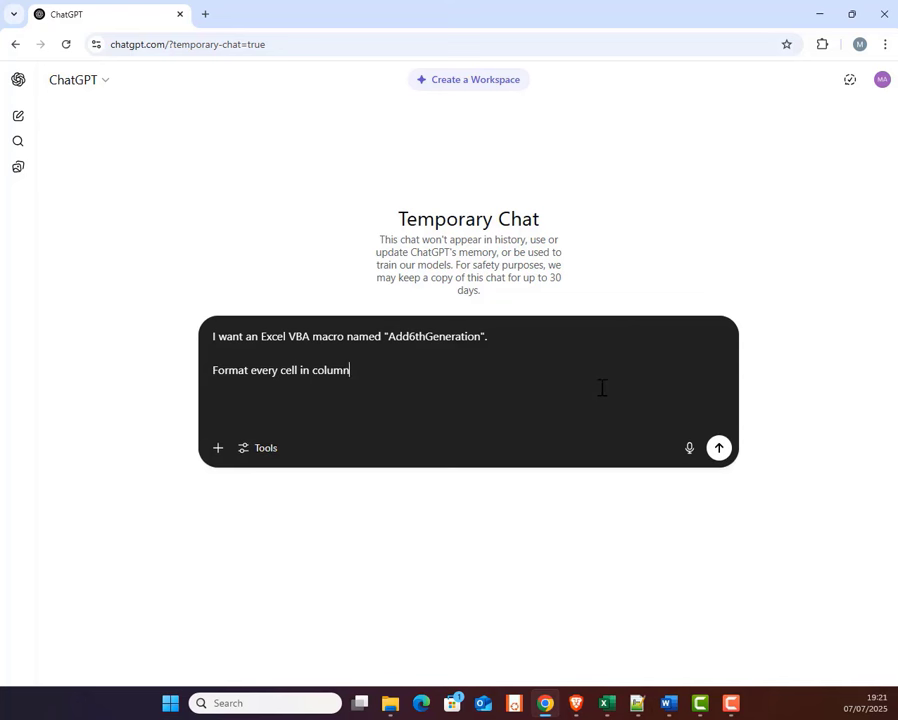
text( P from row 1 to row 32 as follows:)
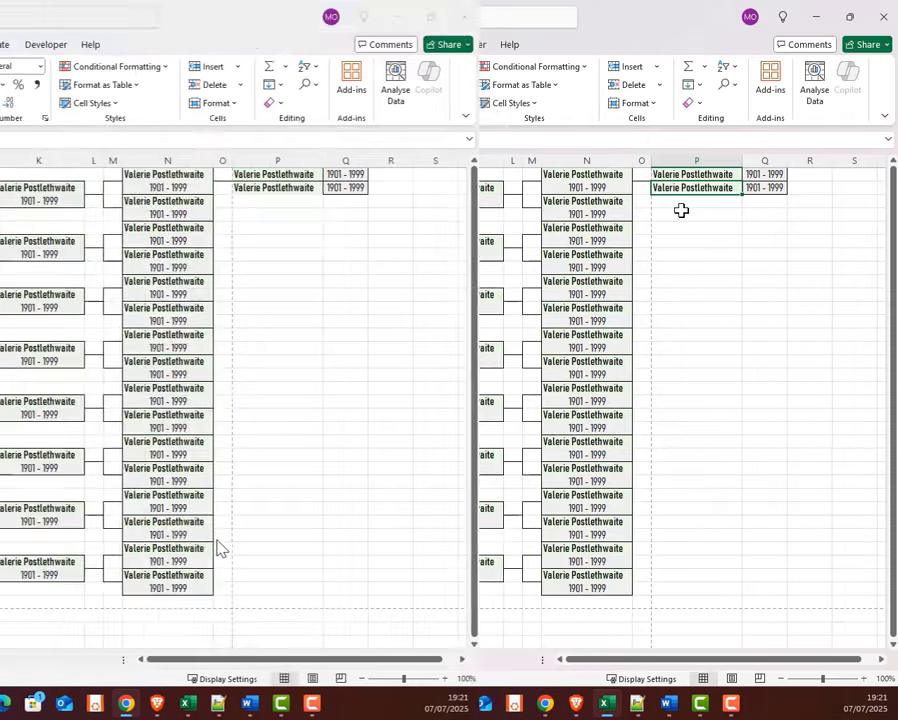
Check in Excel the column P cells from row 3 down to row 32 that need formatting, and return to ChatGPT.
click(683, 204)
click(673, 229)
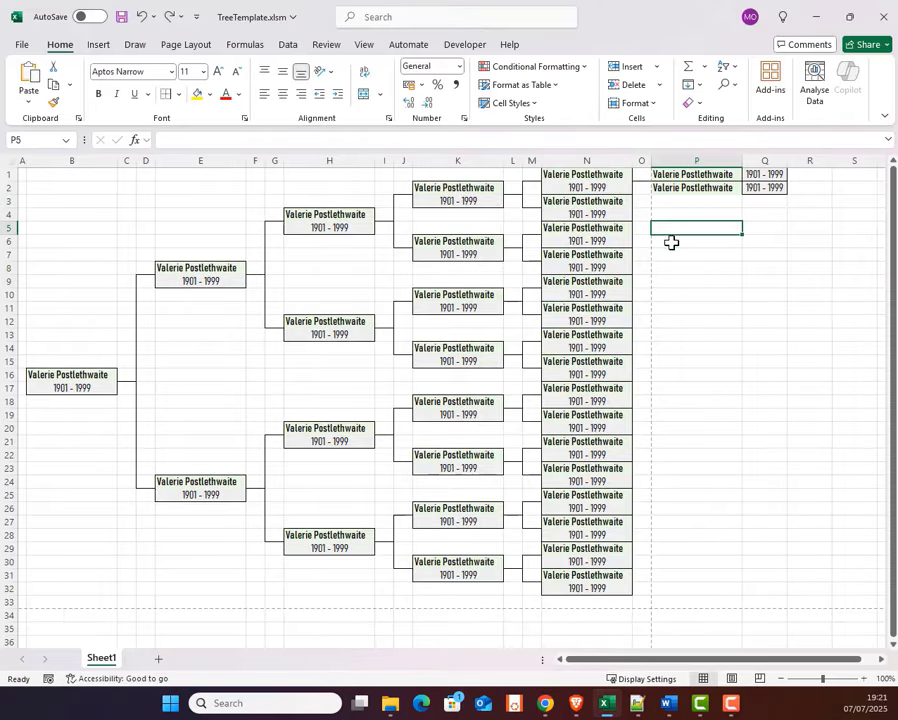
click(671, 255)
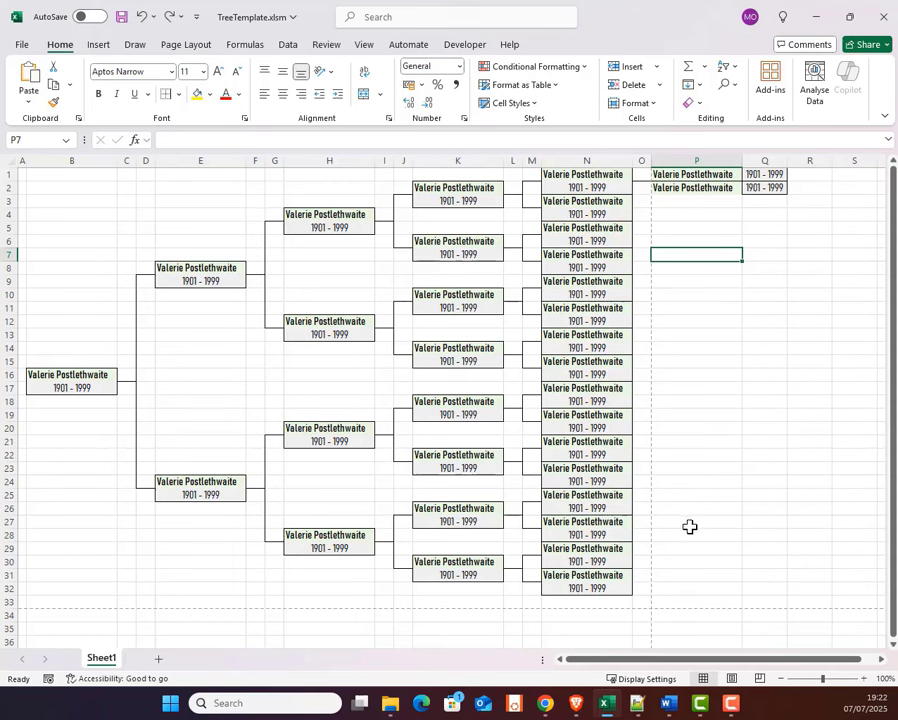
click(683, 588)
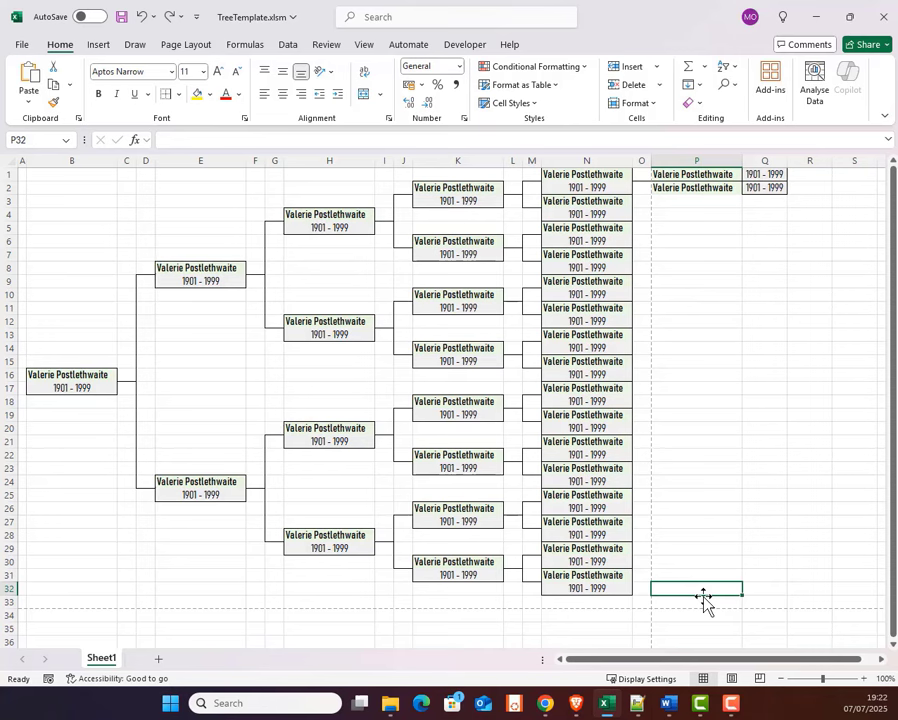
key(alt+Tab)
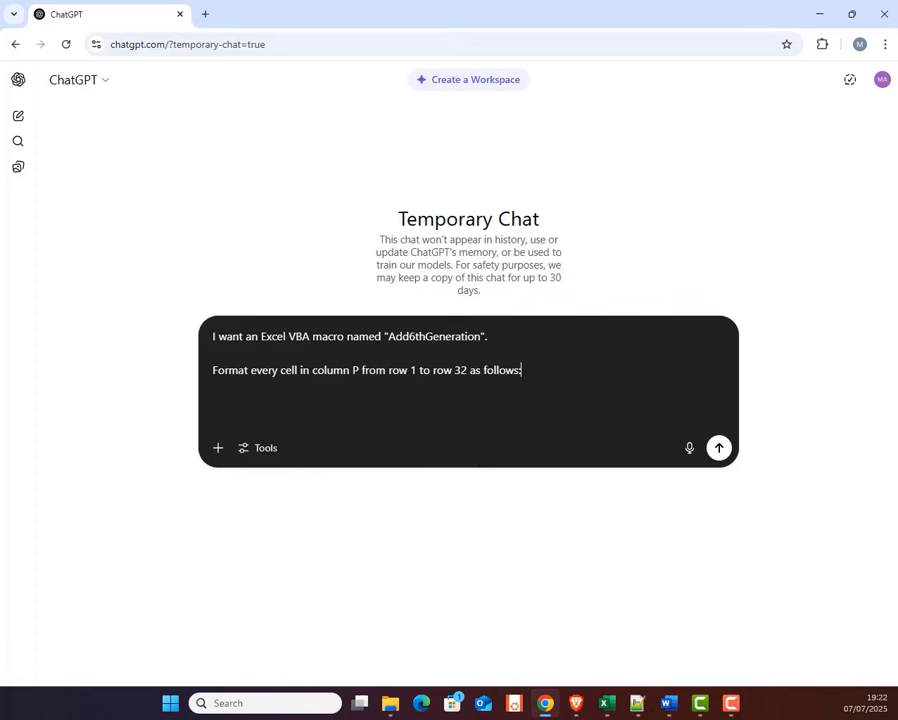
Paste the formatting bullet list (Bahnschrift Condensed, size 12, background #CFEFC3, borders, cell values) below the column P line of the prompt.
key(alt+Tab)
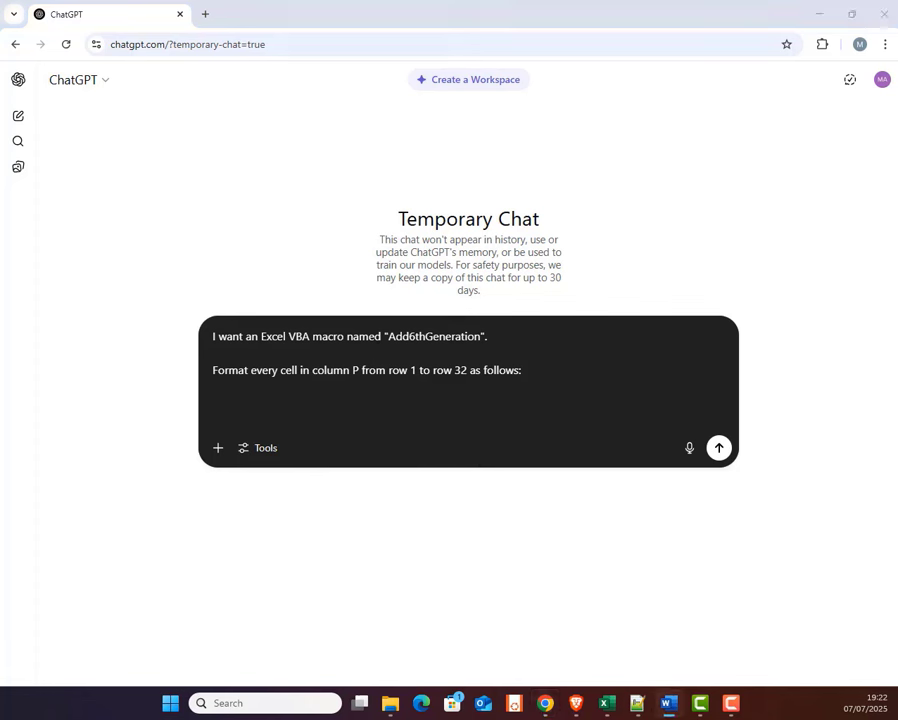
click(561, 375)
key(shift+Return)
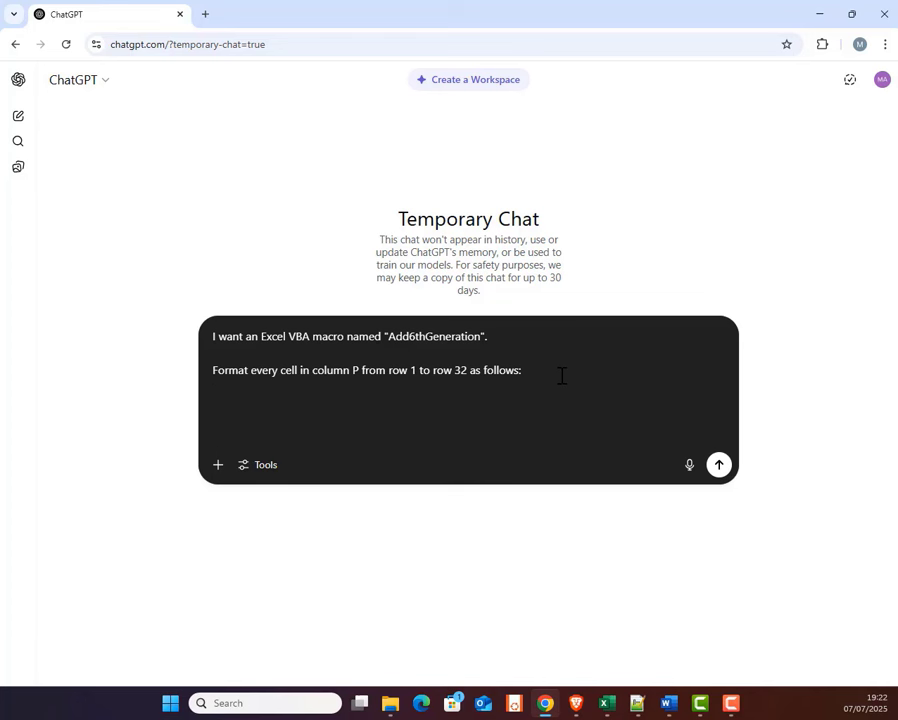
key(ctrl+v)
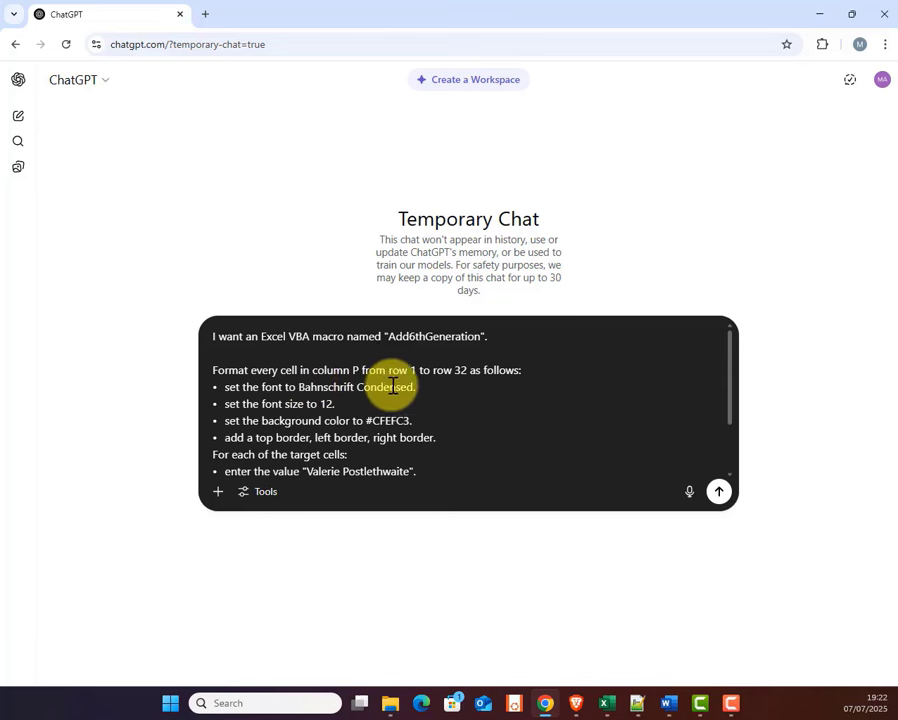
drag(424, 420, 214, 420)
click(327, 436)
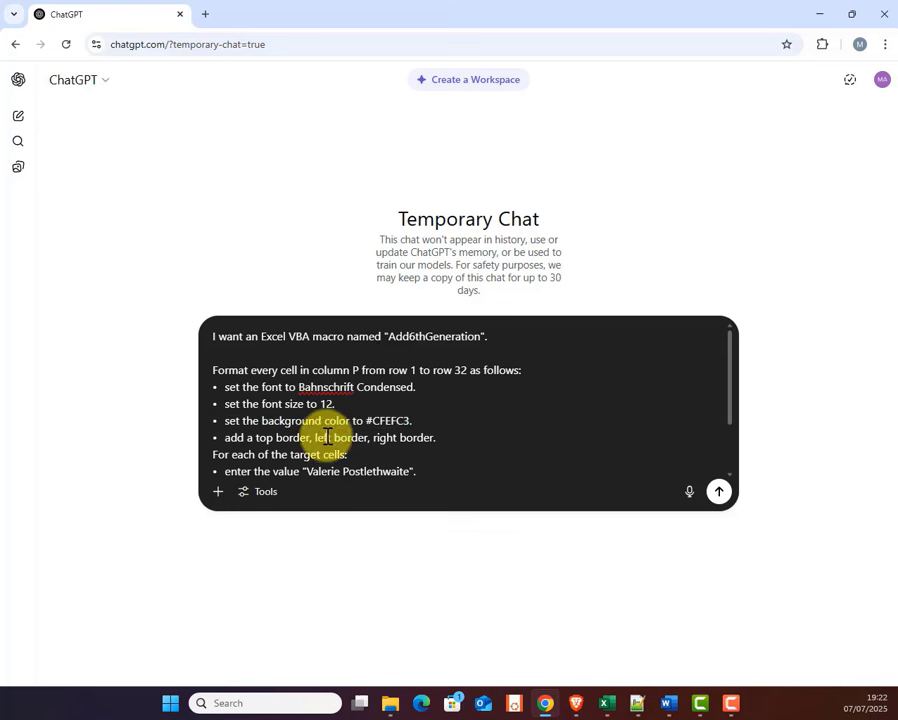
Extend the borders bullet with ", bottom border" and put a blank line after it.
click(454, 440)
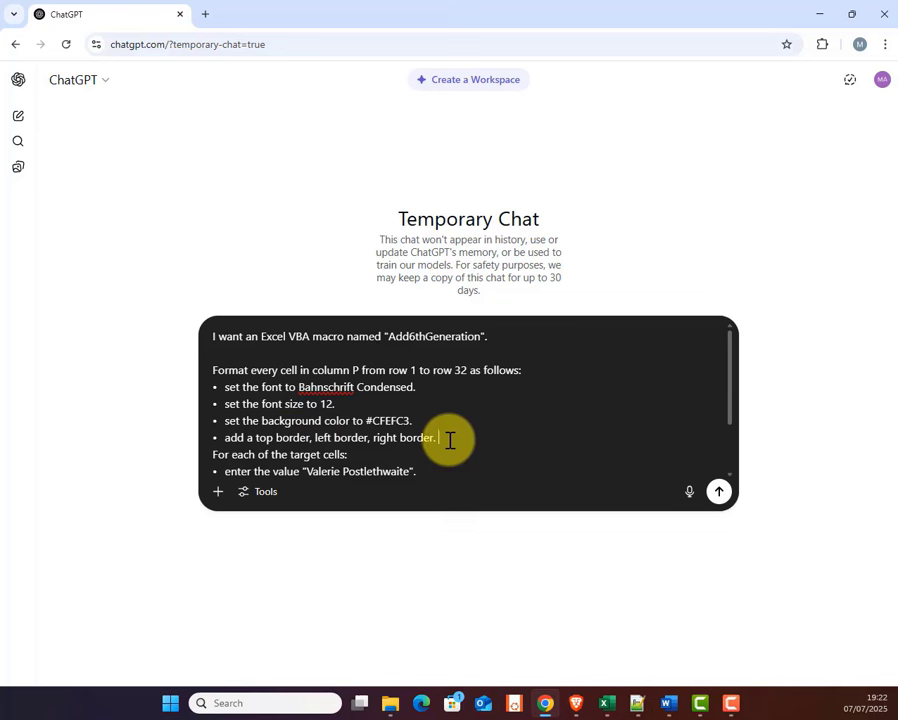
key(Return)
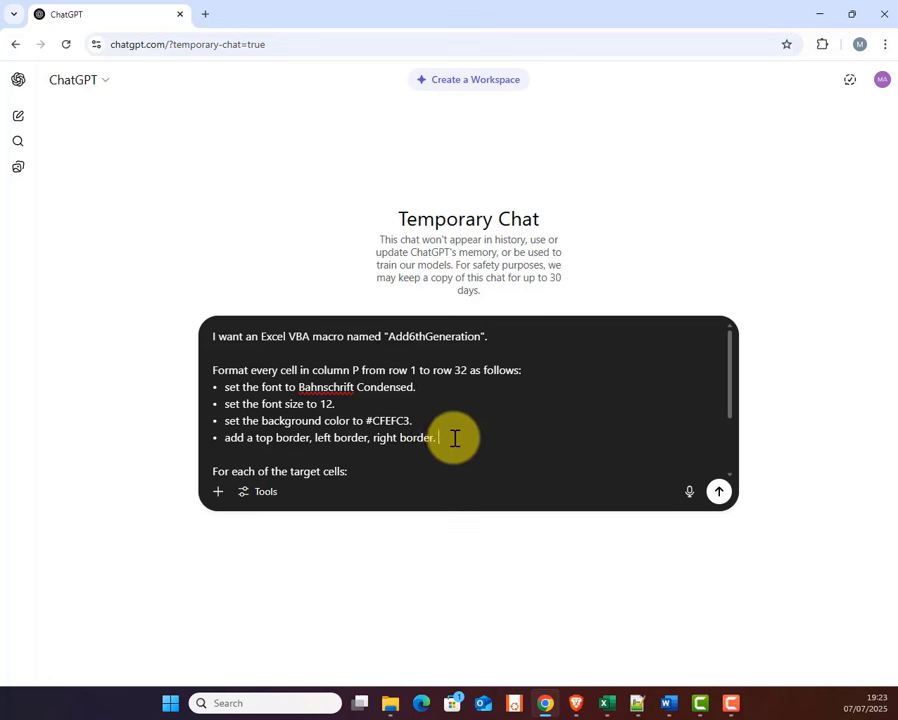
key(BackSpace)
text(, bottom border)
Delete the line "For each of the target cells:" and the bullet text "enter a space into the adjacent cell to the right.".
scroll(312, 433, down, 1)
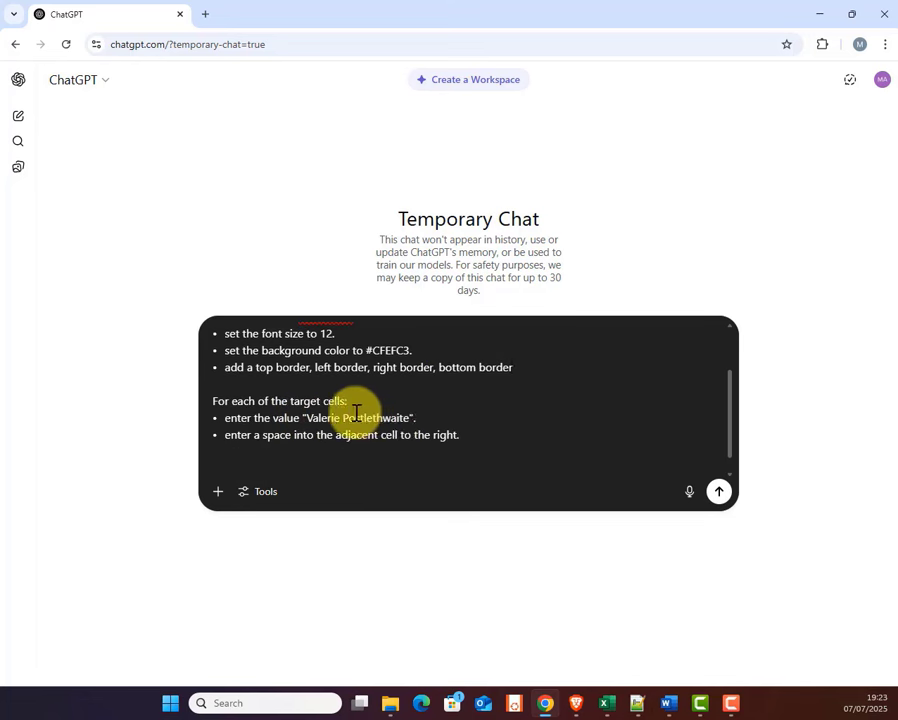
drag(372, 404, 212, 401)
key(BackSpace)
scroll(488, 436, up, 2)
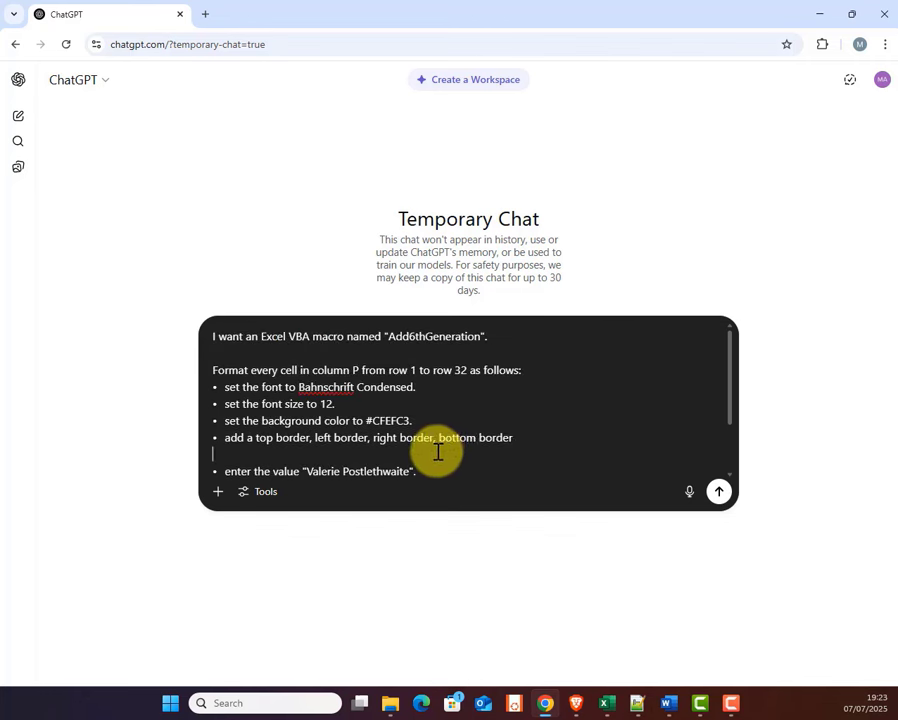
key(BackSpace)
scroll(428, 454, down, 2)
scroll(256, 458, up, 2)
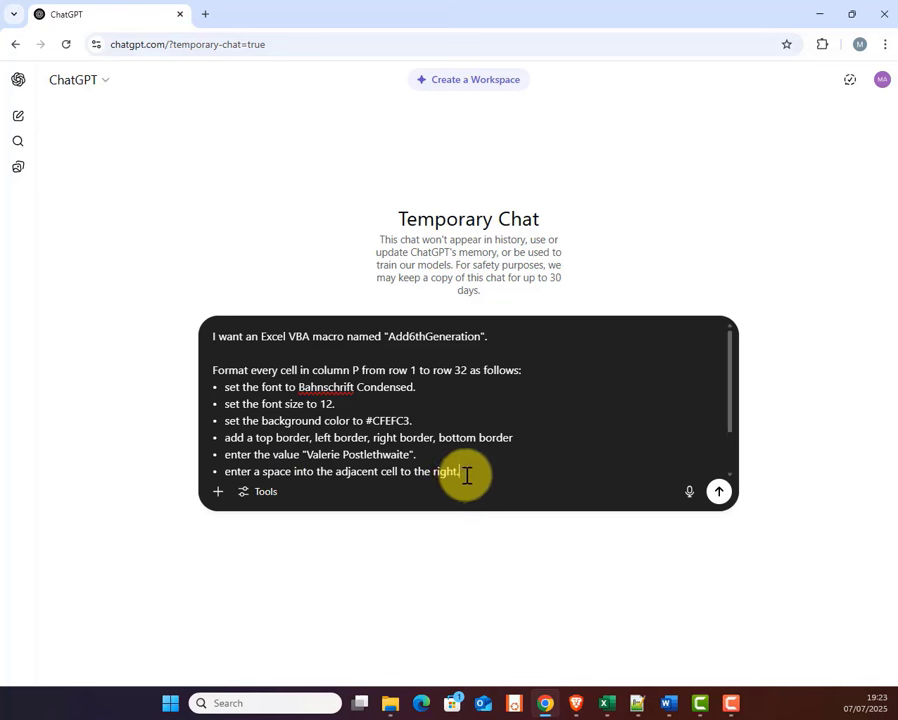
drag(464, 476, 226, 418)
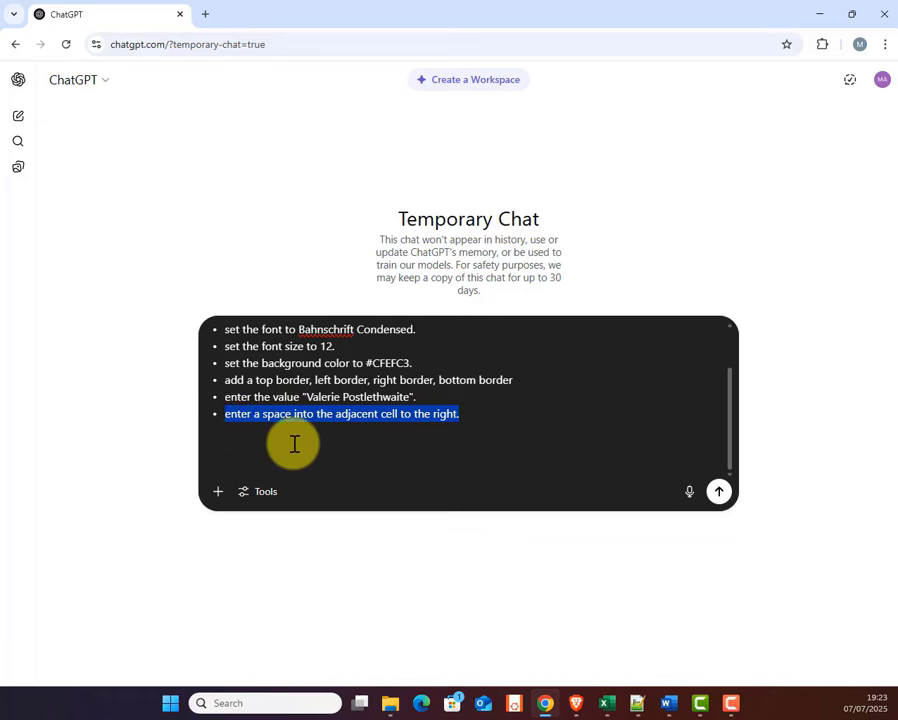
key(BackSpace)
Examine in Excel how connector cell O1 relates to name cells P1 and P2 and to the following rows of column P.
key(alt+Tab)
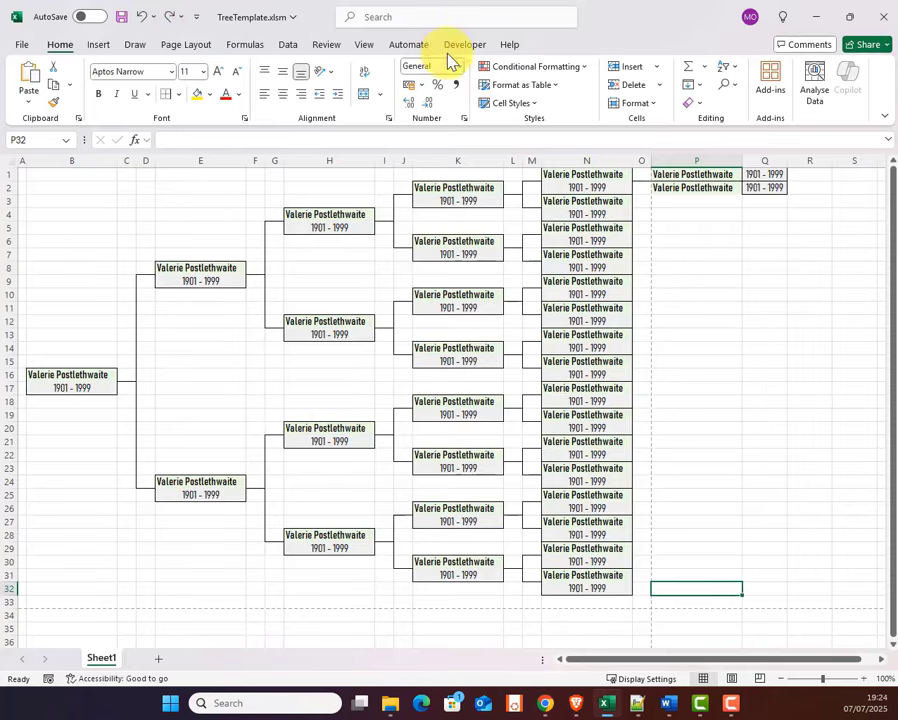
click(669, 176)
click(669, 188)
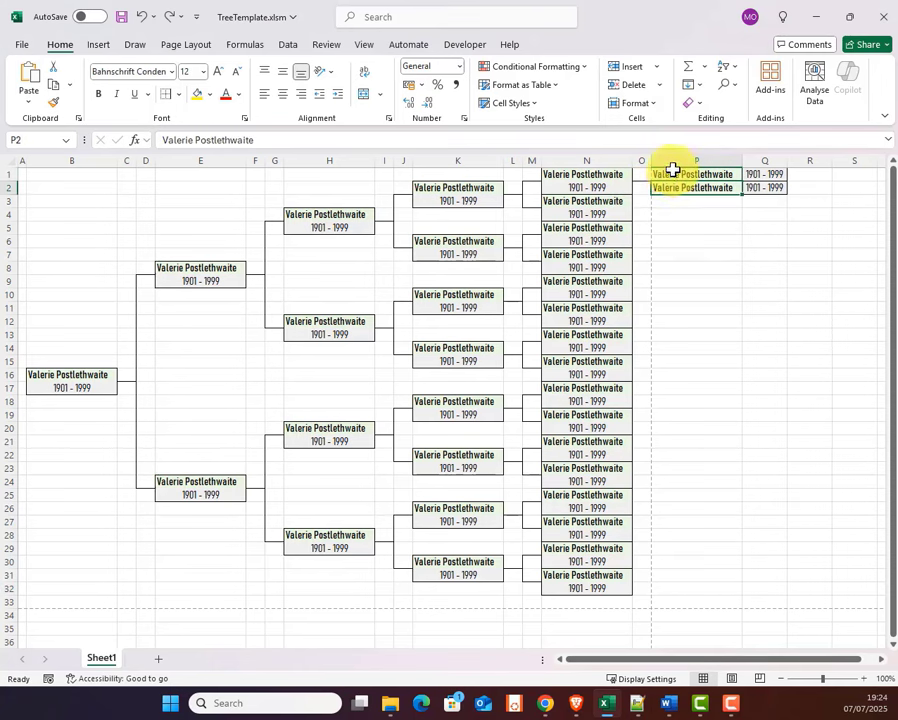
click(671, 173)
click(671, 187)
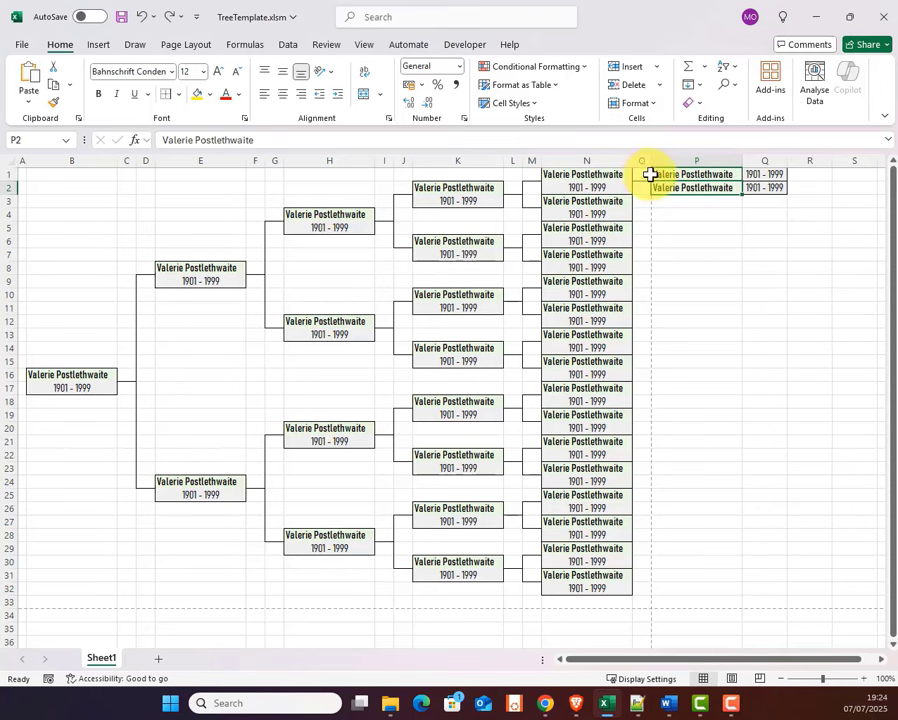
click(641, 174)
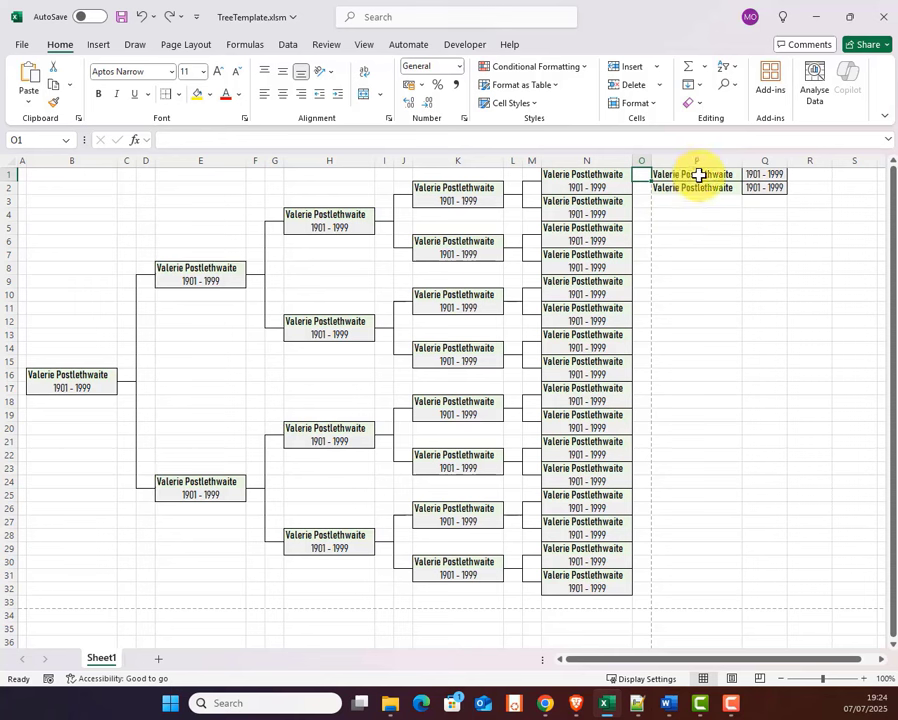
click(697, 175)
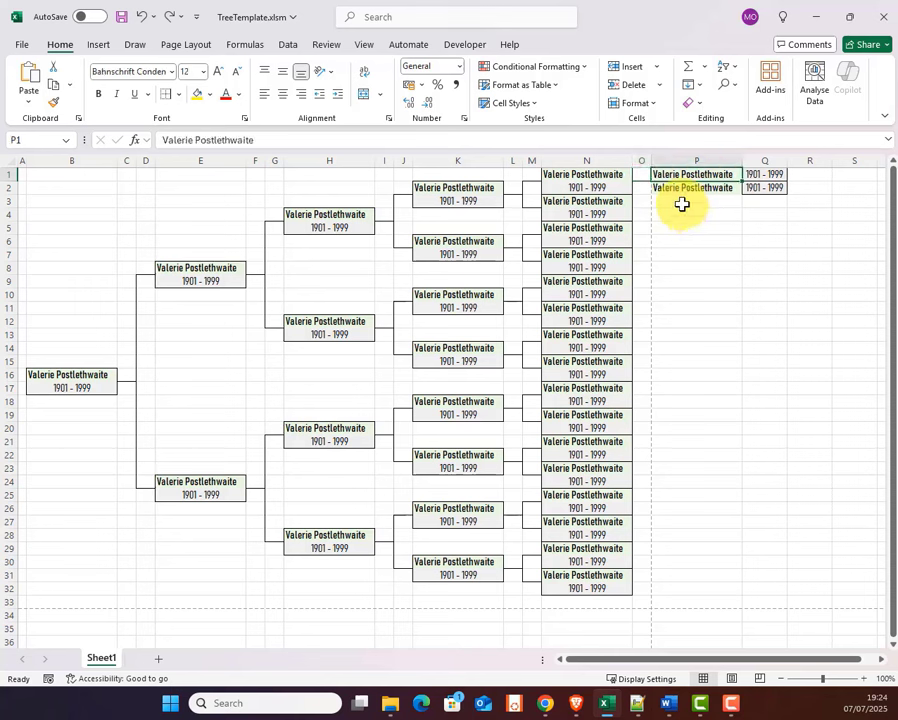
click(682, 203)
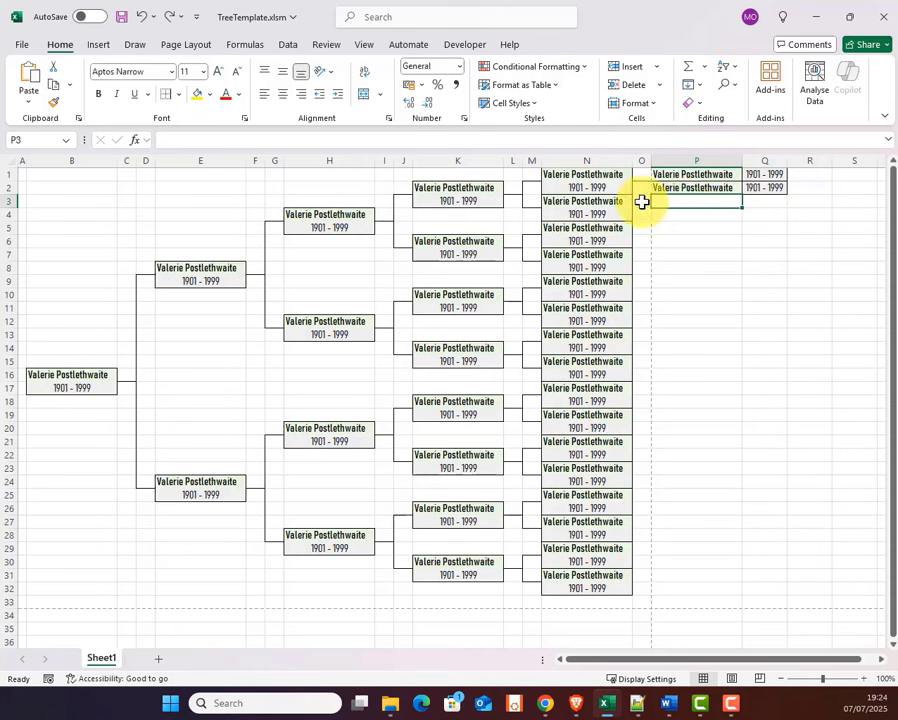
click(662, 227)
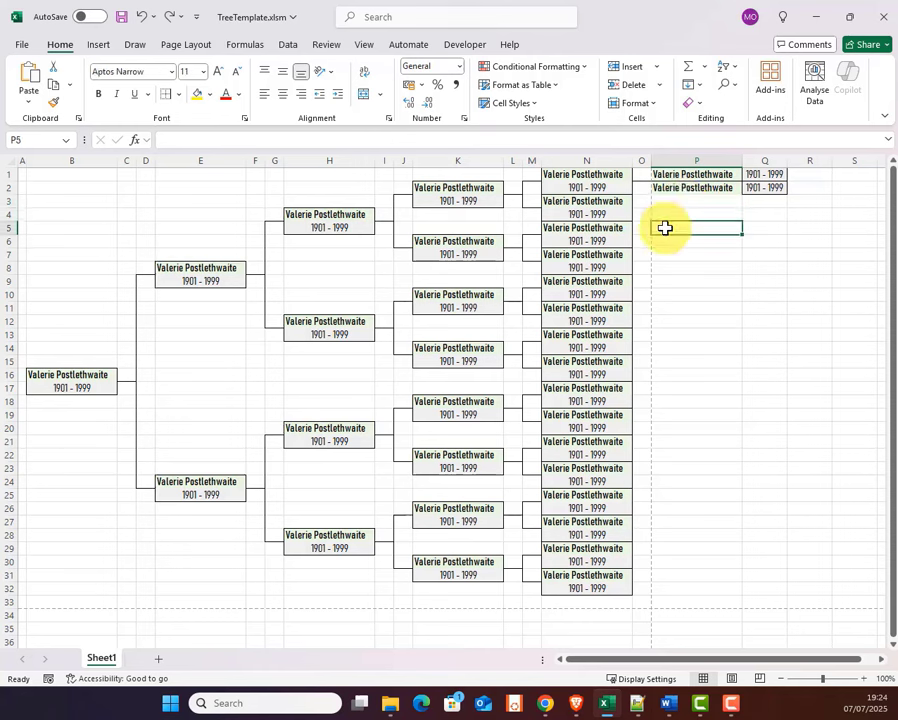
click(640, 175)
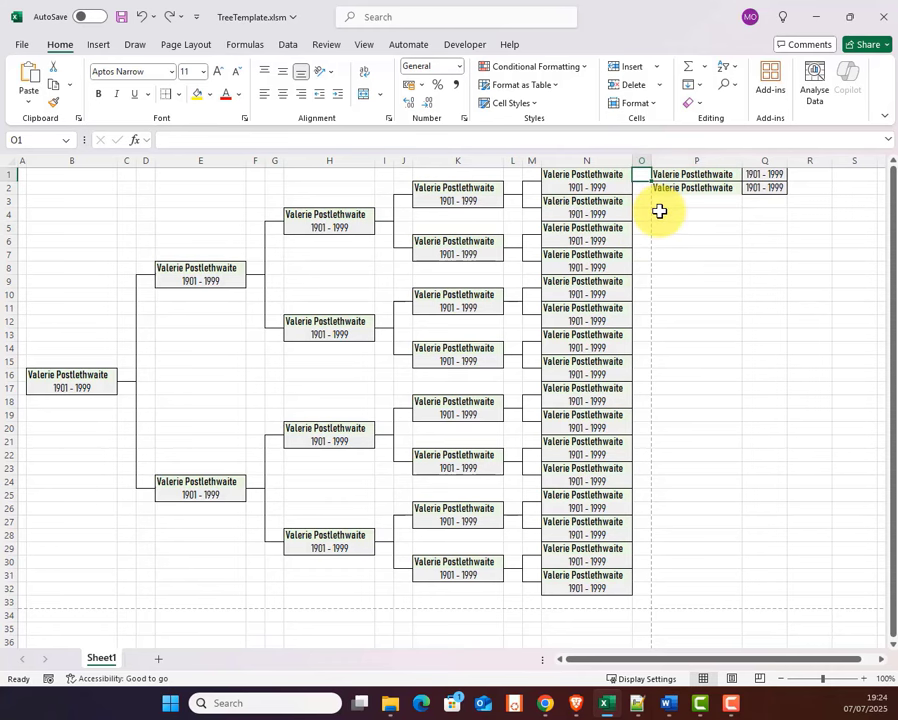
In the ChatGPT prompt, fill the empty bullet with "if the row number is odd, add a bottom border to the adjacent cell to the left".
key(alt+Tab)
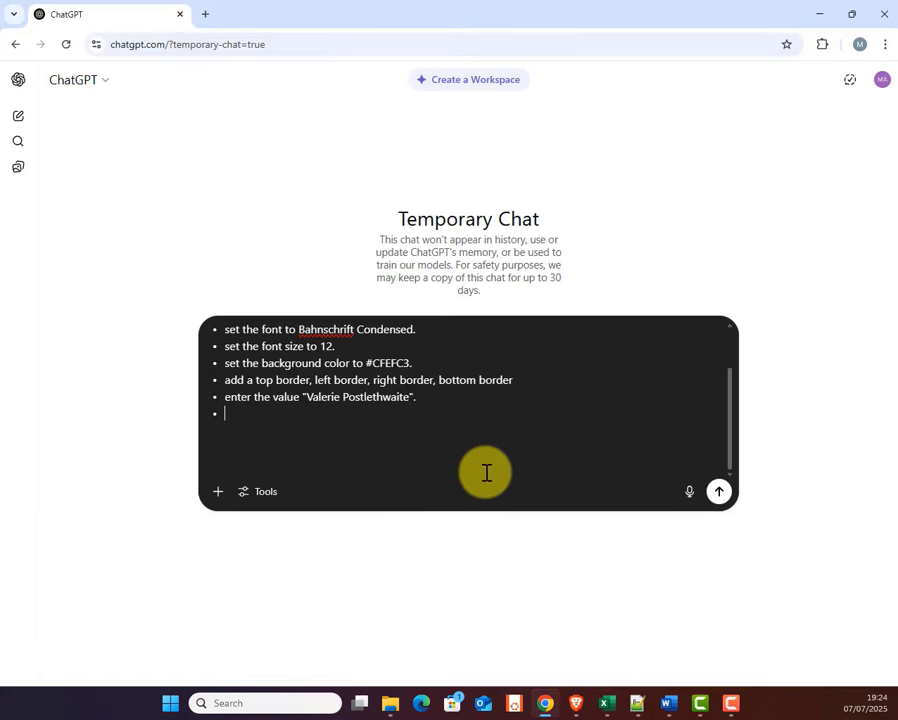
text(if the row number is odd, add a )
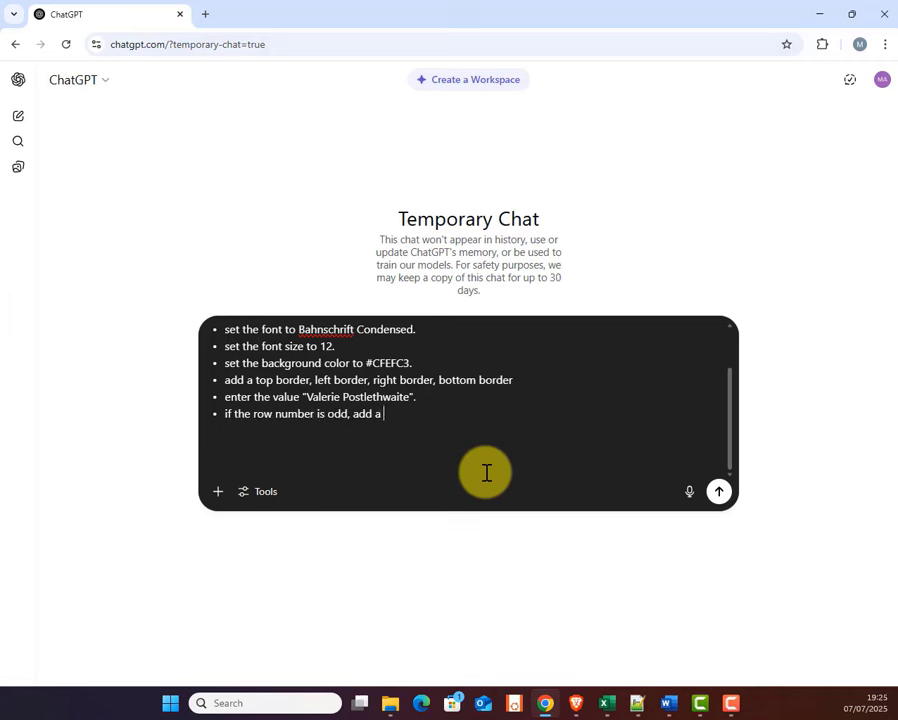
text(bottom border to the adjacent cell to the left)
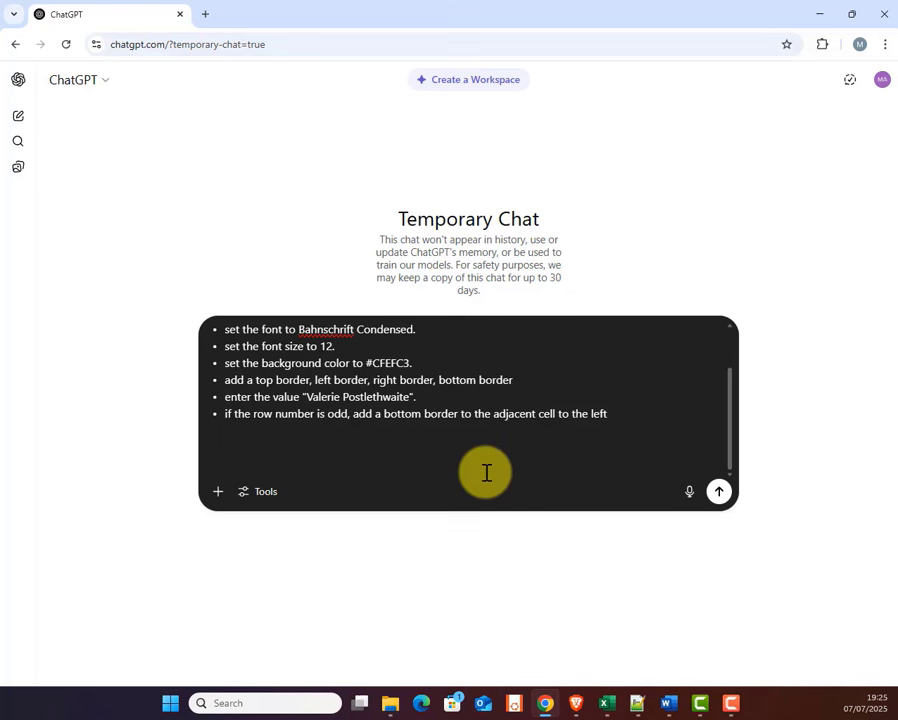
scroll(486, 473, up, 2)
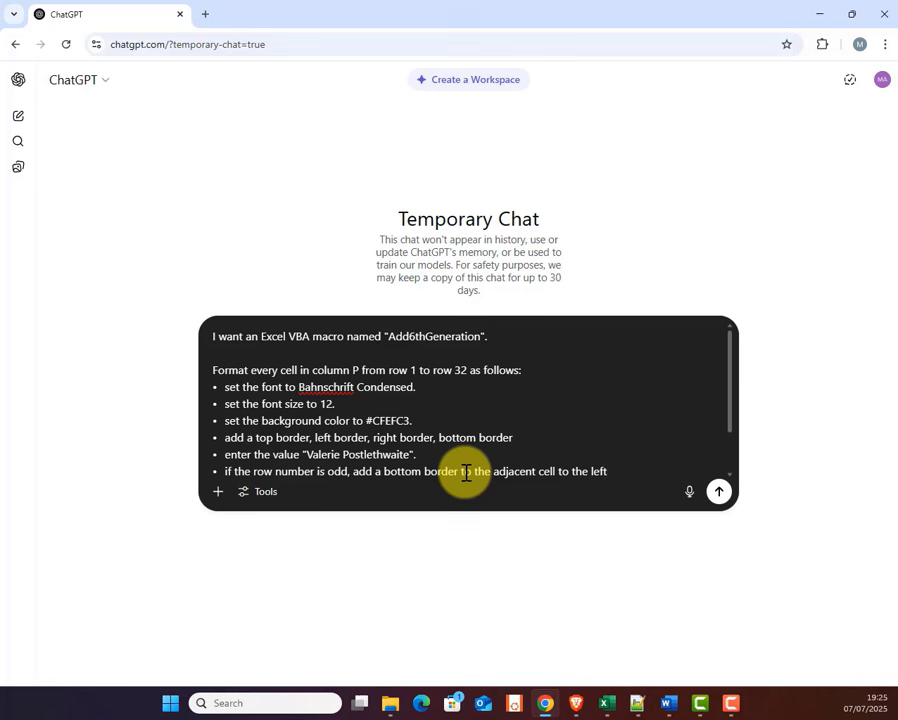
Check the dates cells Q1 and Q2 in Excel and return to the ChatGPT prompt.
key(alt+Tab)
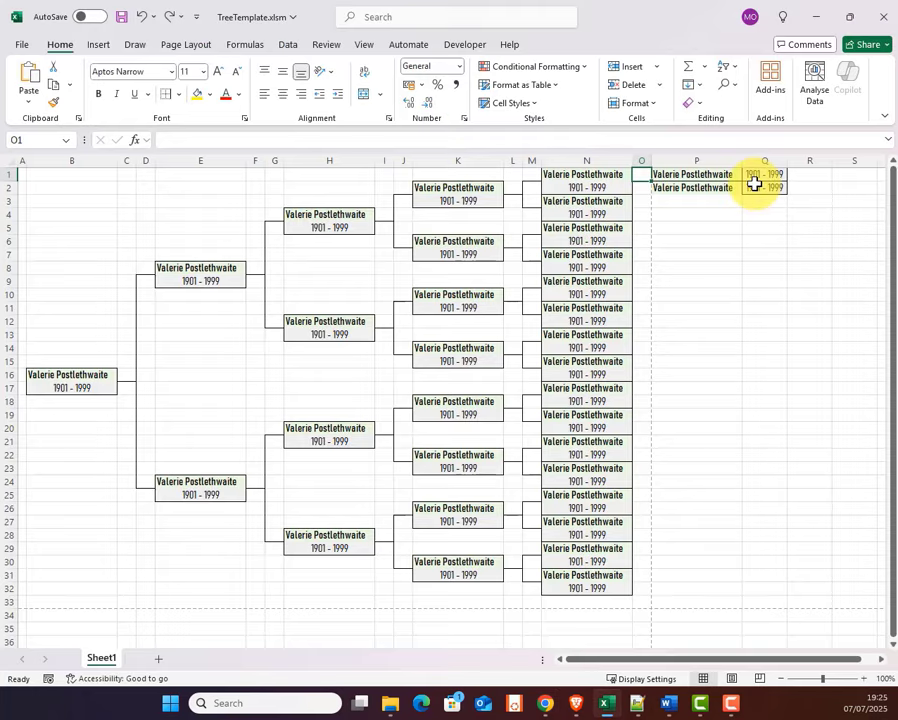
drag(752, 186, 758, 174)
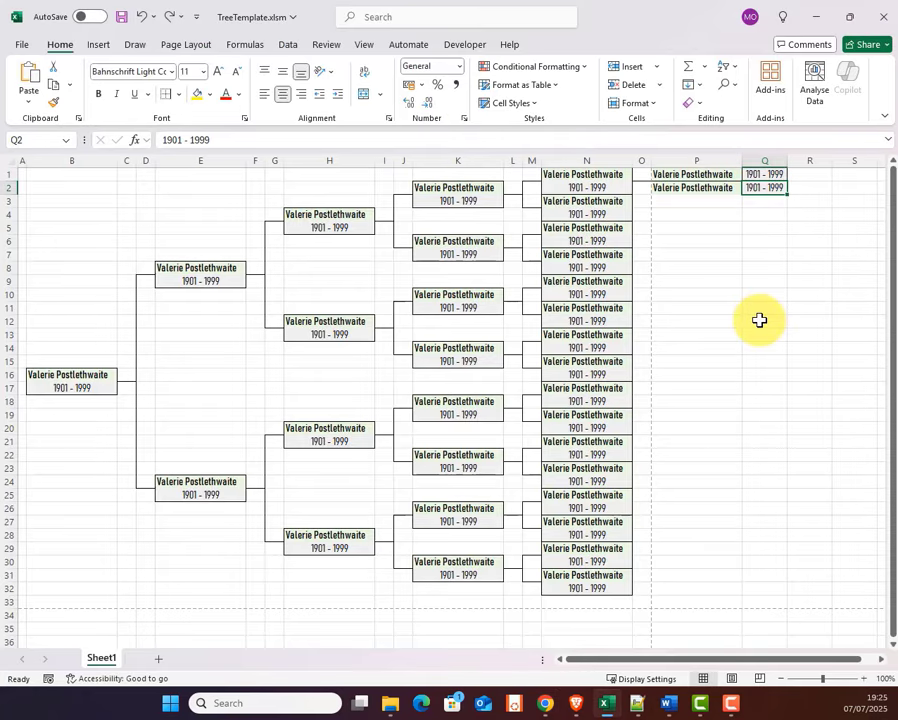
key(alt+Tab)
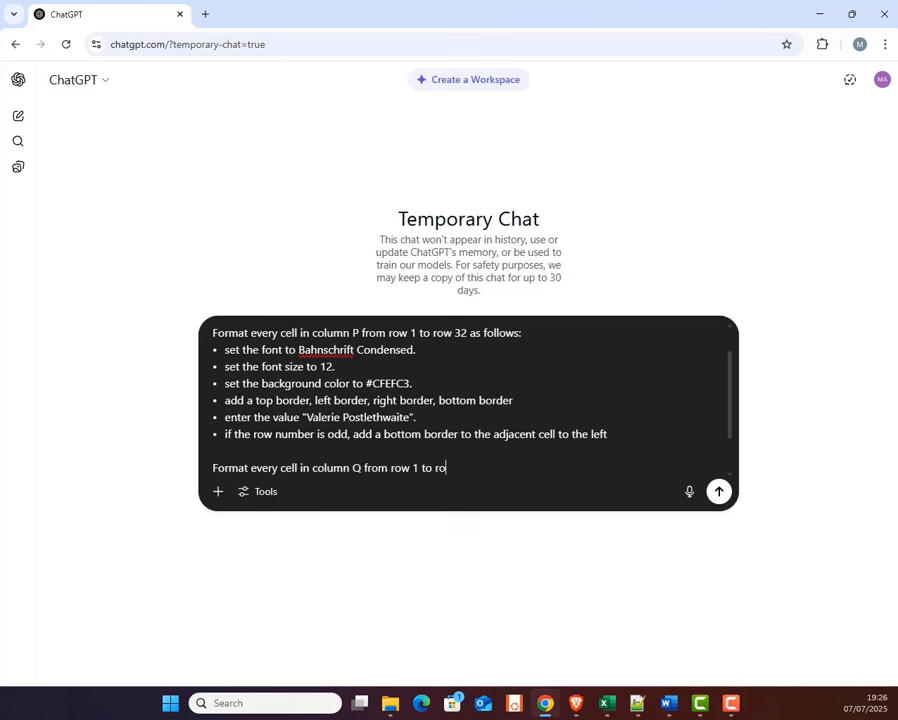
Finish the prompt line "Format every cell in column Q from row 1 to row 32 as follows:" and paste the date-box formatting instructions from Word below it.
text(lows:)
key(shift+Return)
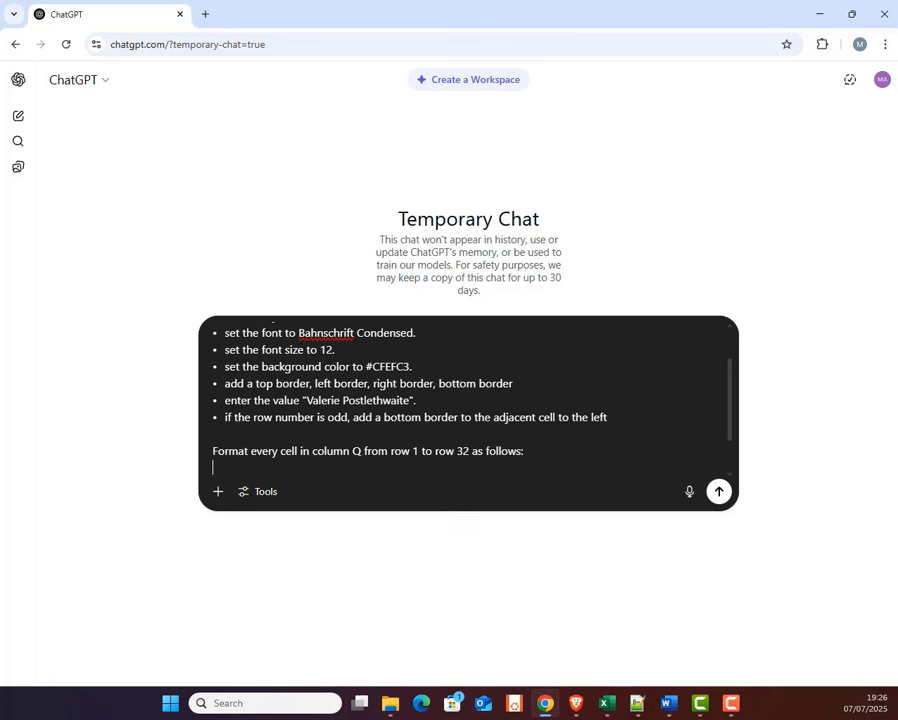
key(alt+Tab)
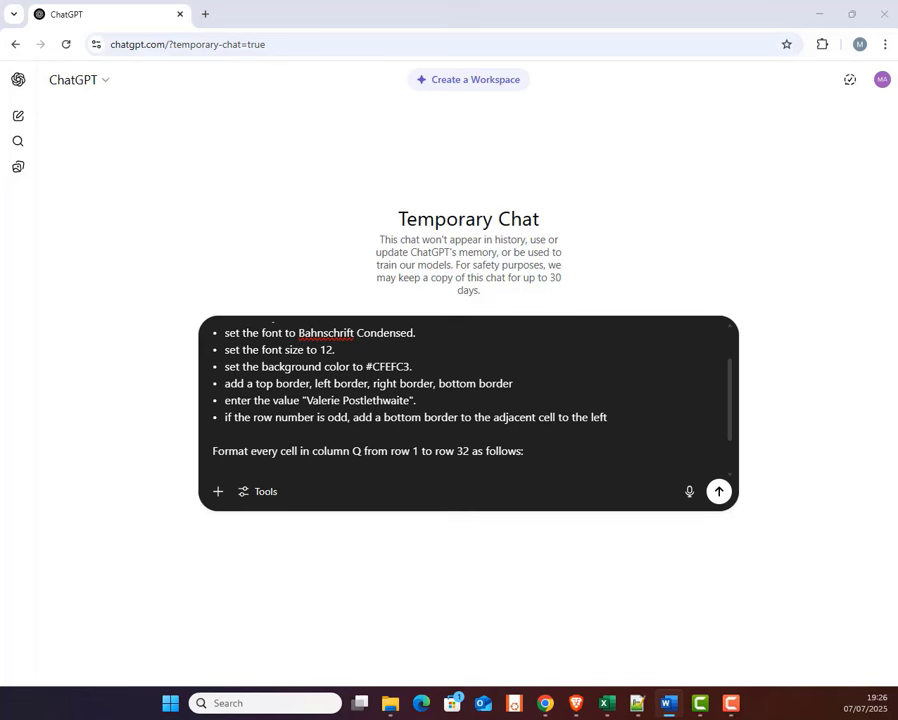
click(564, 468)
key(ctrl+v)
scroll(492, 456, up, 3)
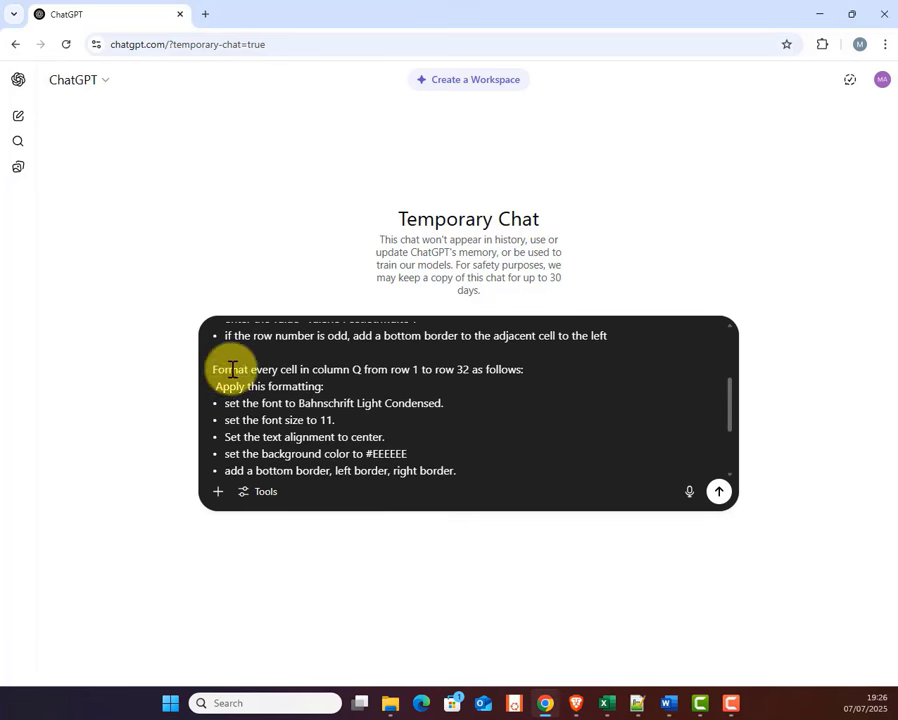
Delete the pasted line "Apply this formatting:" and add "top border" to the column Q border bullet.
drag(338, 386, 210, 390)
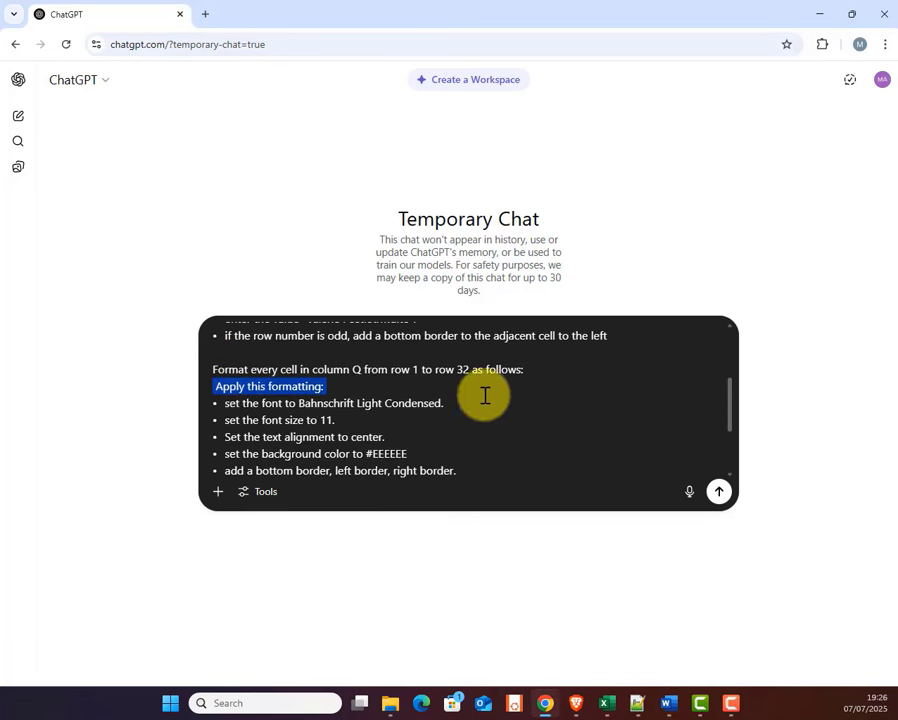
scroll(485, 395, up, 3)
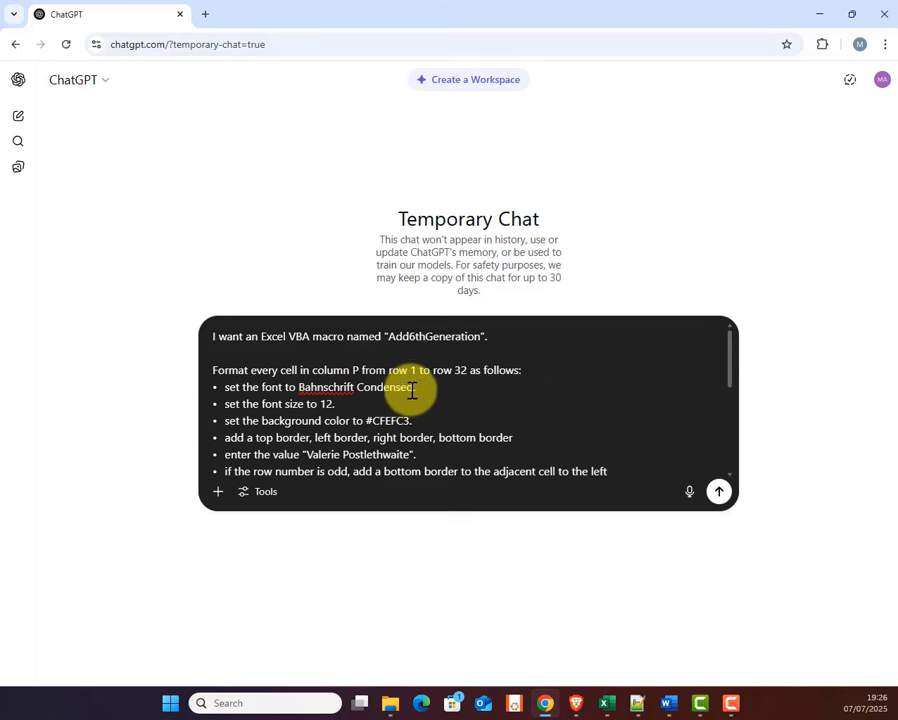
scroll(350, 394, down, 3)
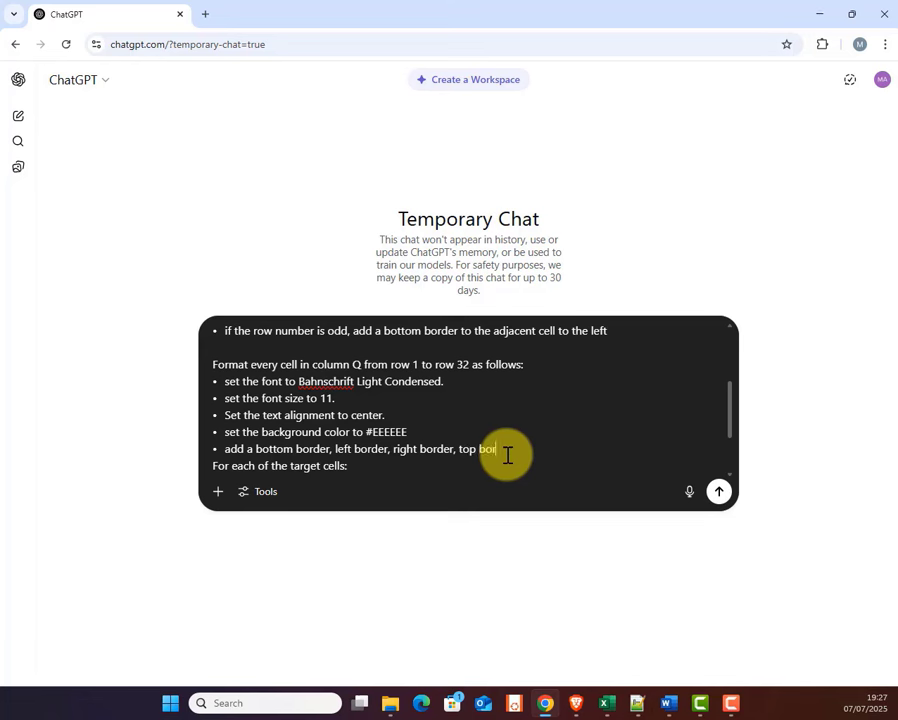
Delete the line "For each of the target cells:" from the column Q section, keeping its "1901 - 1999" value and adjacent-space bullets.
drag(347, 396, 197, 396)
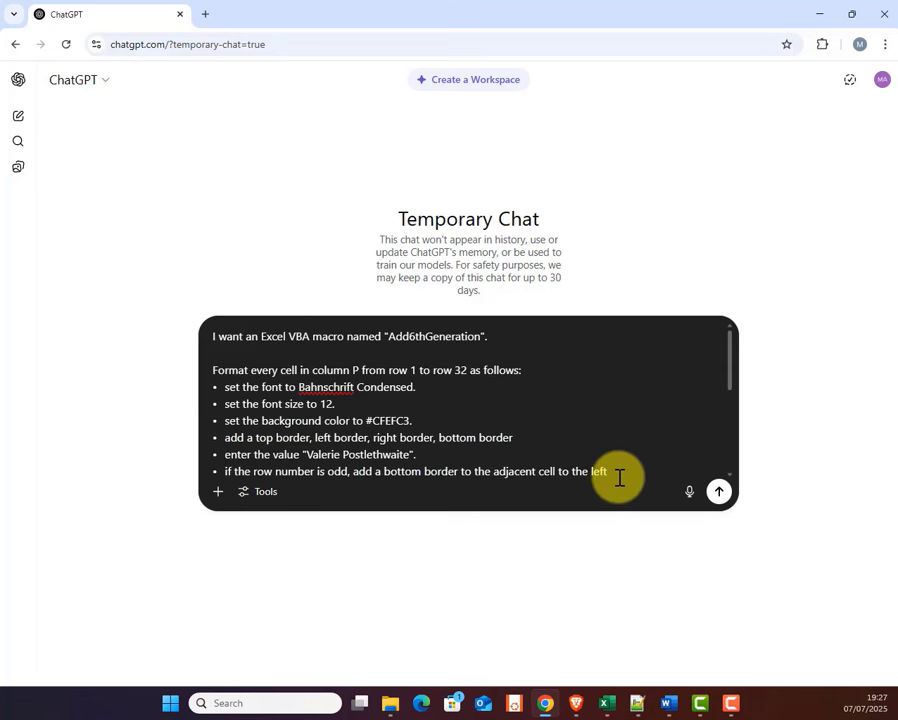
scroll(433, 480, down, 3)
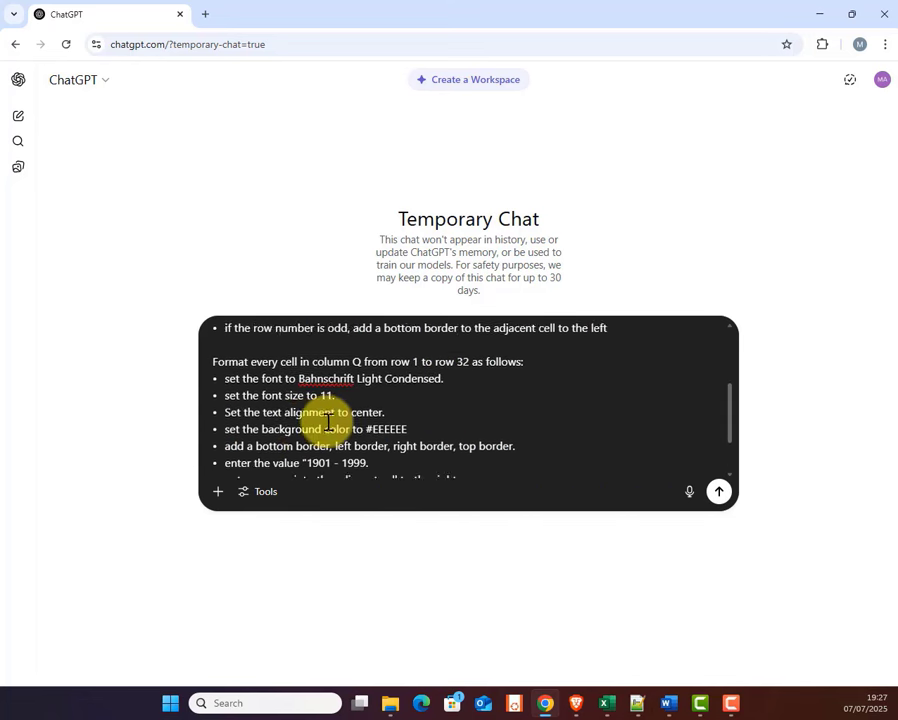
click(301, 472)
text(")
click(376, 467)
key(shift+Return)
text(enter a space into the adjacent cell to the right.)
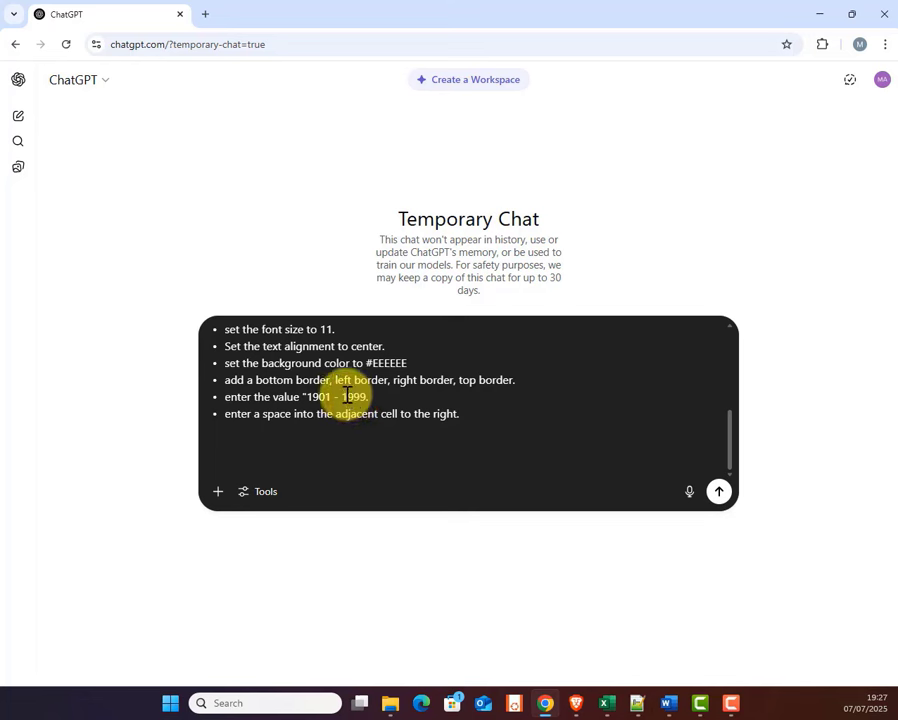
Look over the completed column Q instructions and submit the prompt to ChatGPT.
scroll(672, 438, up, 1)
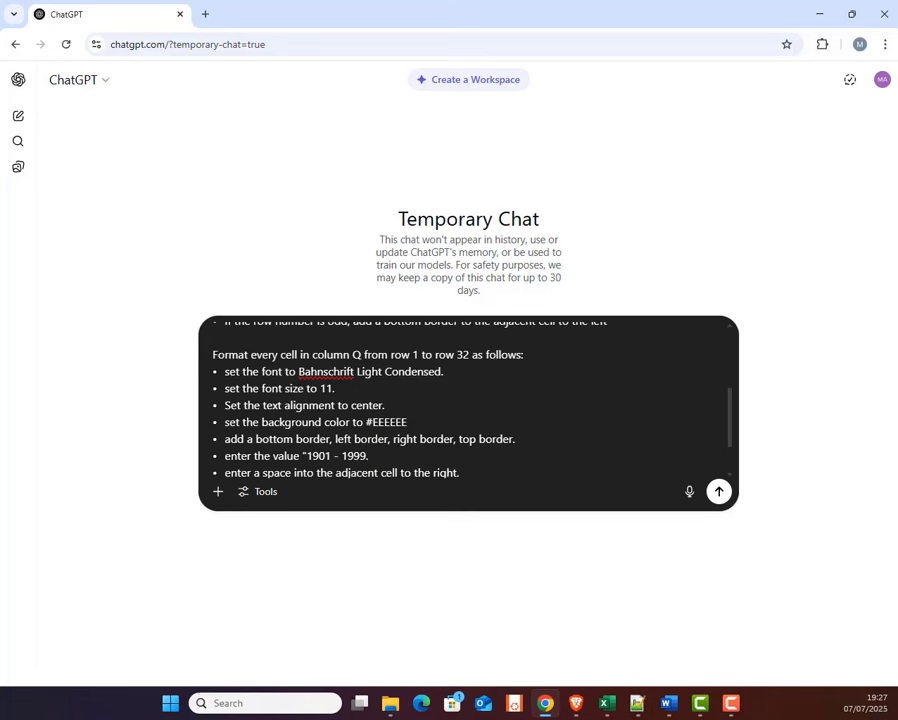
scroll(720, 495, down, 1)
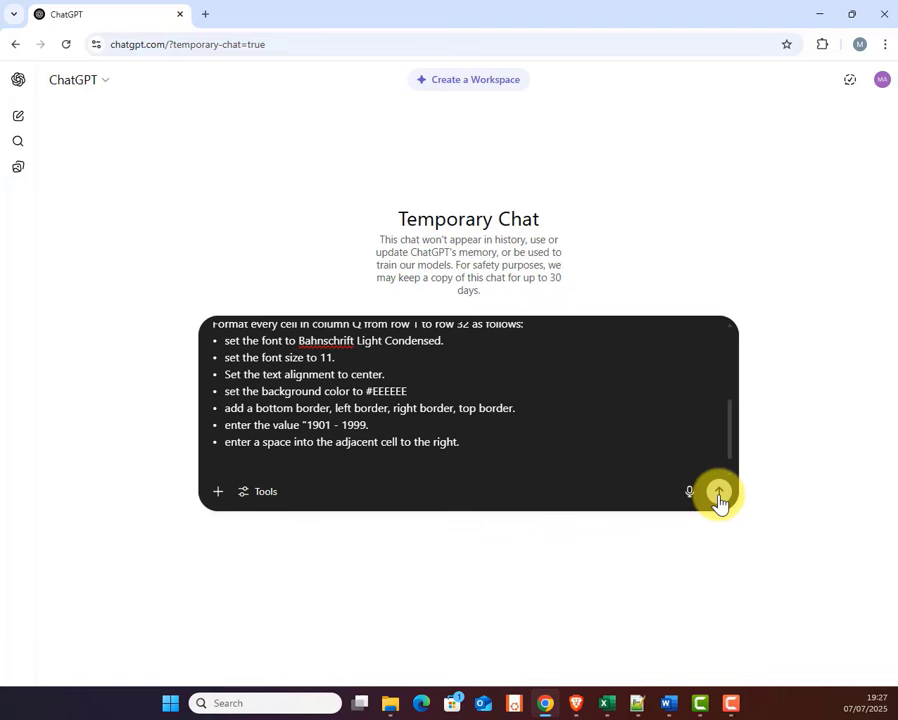
click(720, 493)
Review the generated Add6thGeneration code, checking the row loop, the column P and Q formatting and the odd-row border rule.
scroll(832, 432, down, 2)
scroll(352, 282, down, 3)
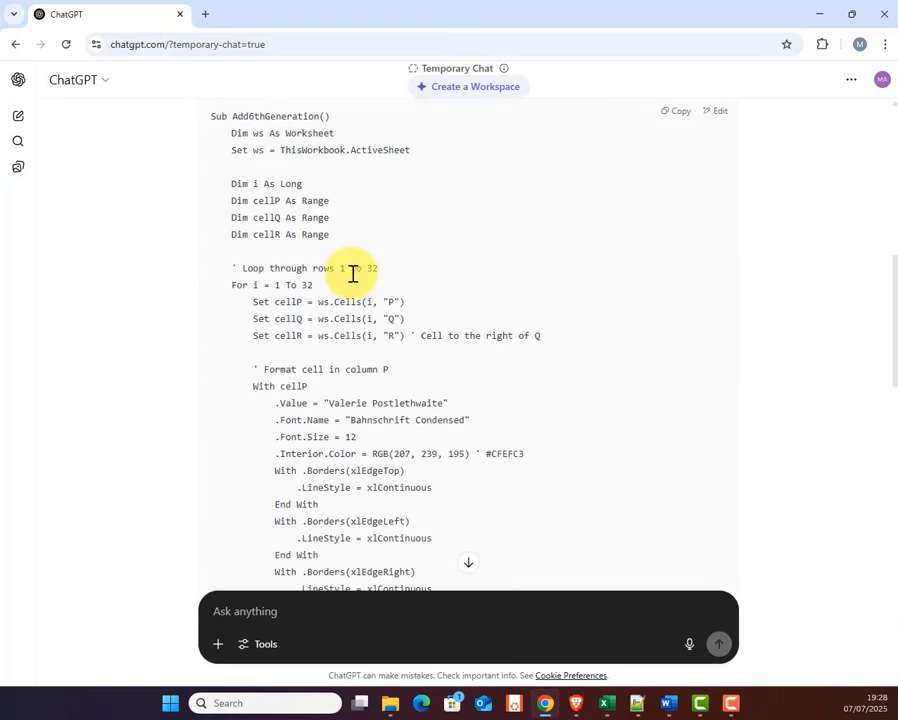
scroll(500, 390, down, 3)
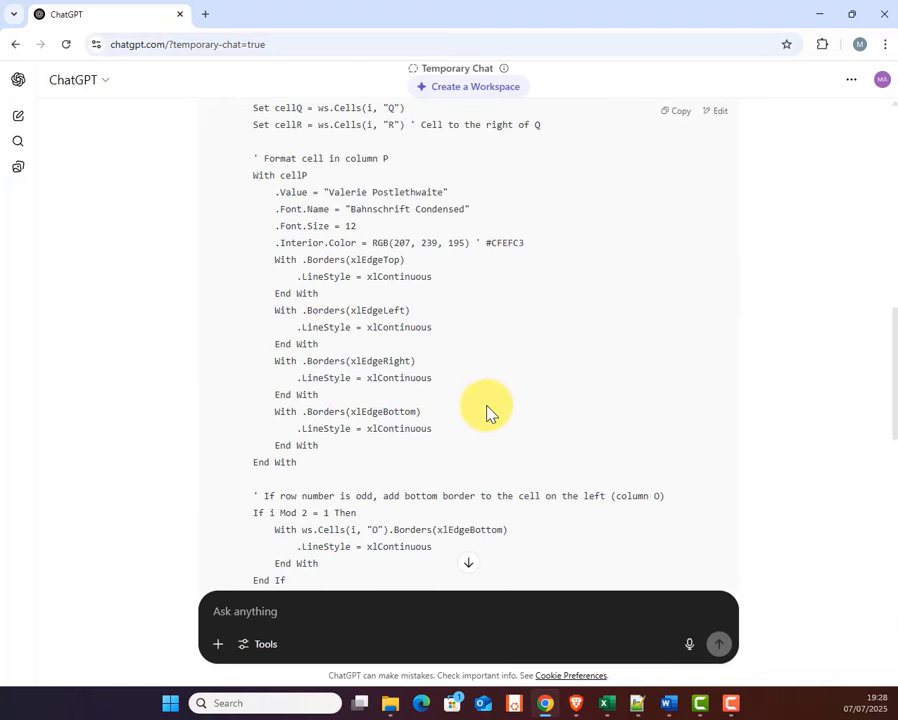
scroll(488, 413, down, 1)
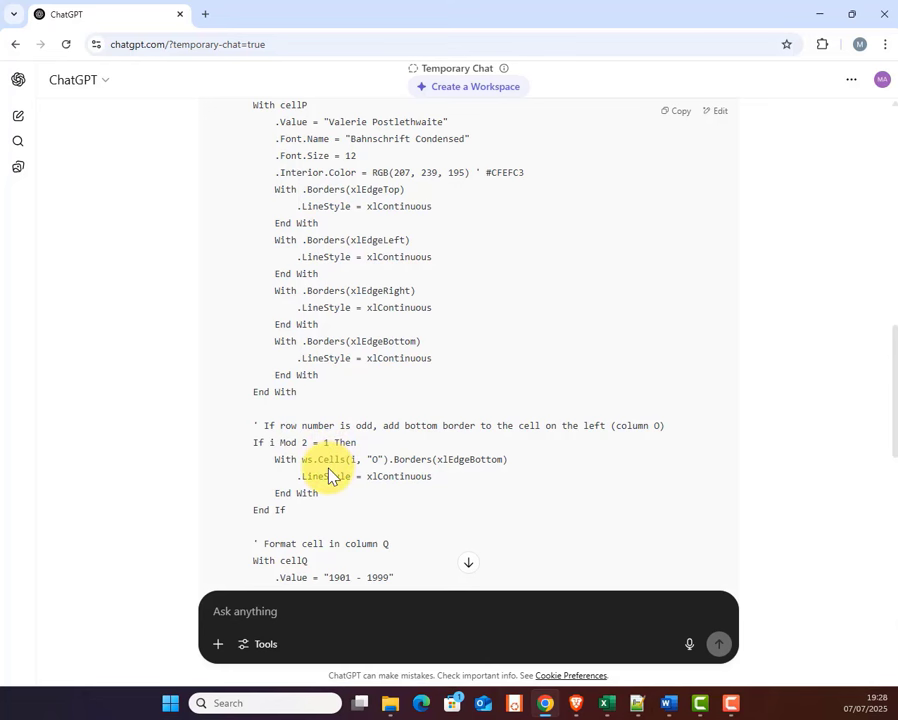
scroll(383, 476, down, 1)
scroll(380, 473, down, 3)
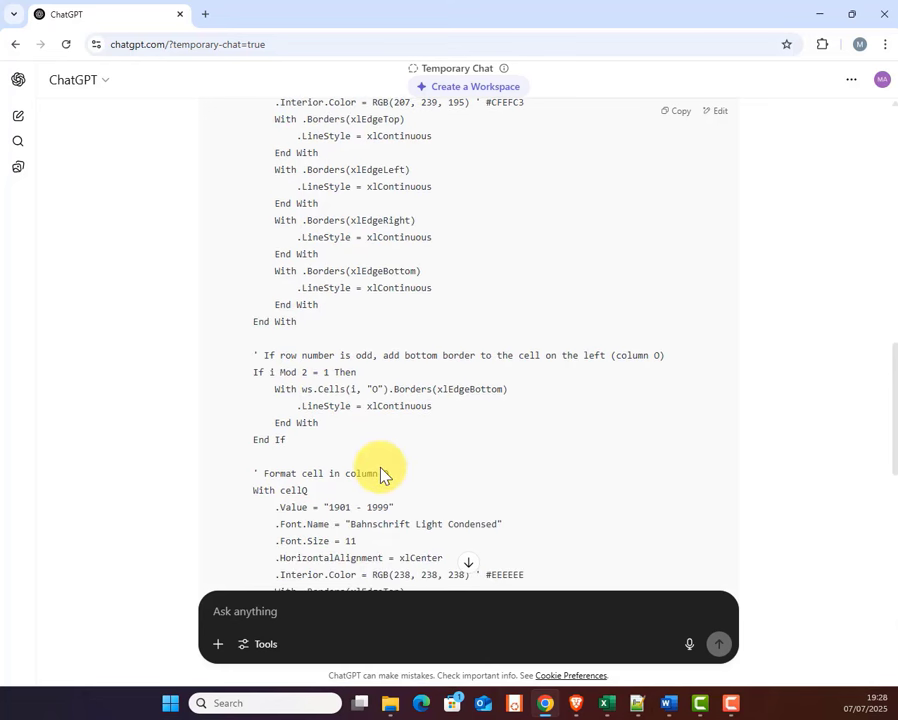
scroll(392, 372, down, 1)
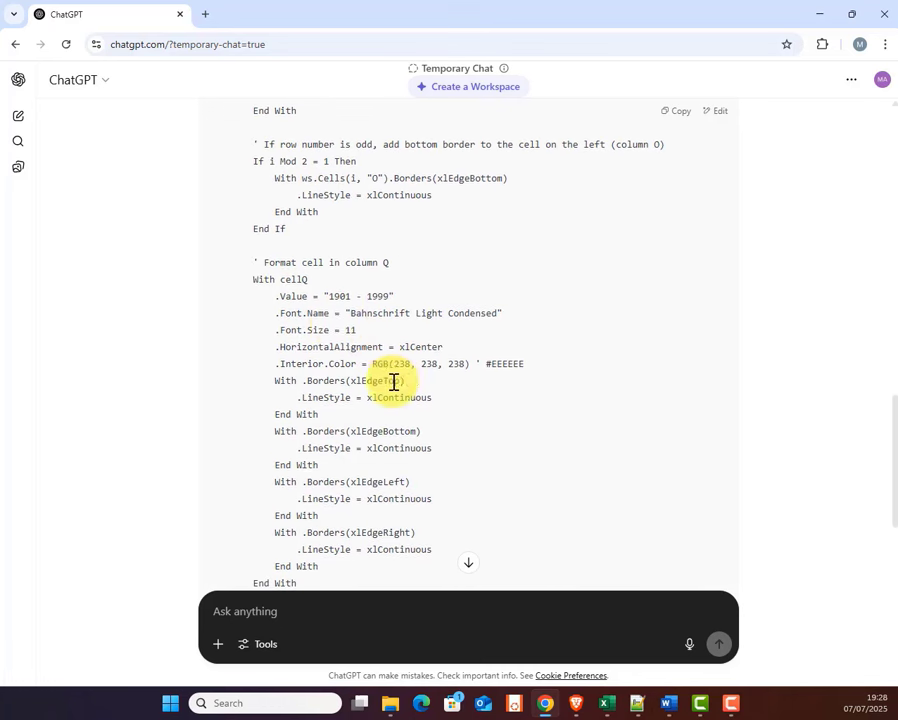
scroll(340, 355, down, 1)
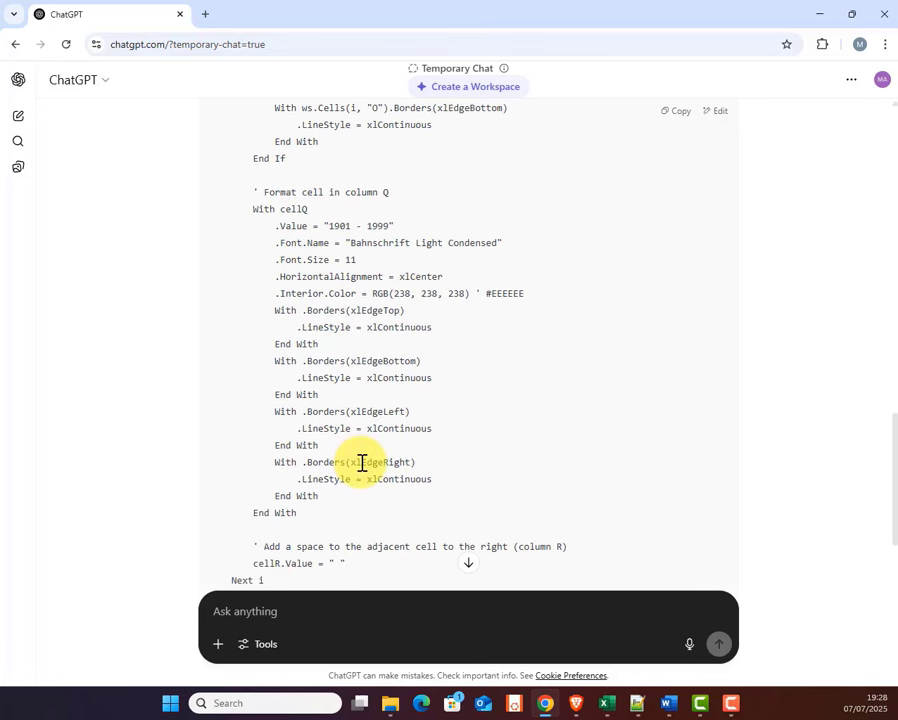
scroll(366, 495, down, 3)
scroll(366, 500, up, 5)
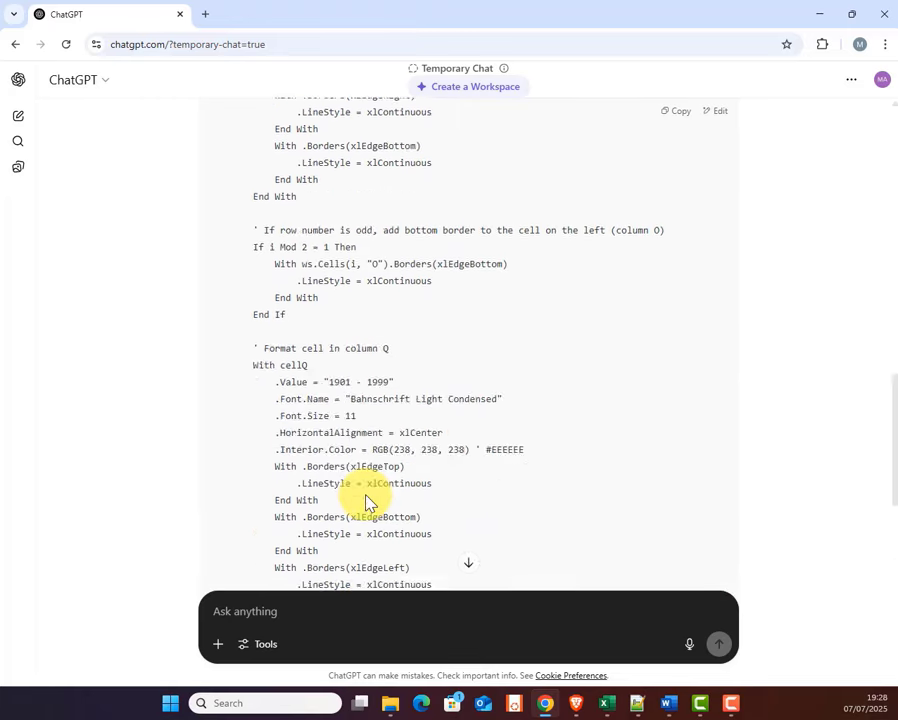
Copy the Add6thGeneration code, switch to Excel and paste it below the SetHorizontalLines macro in Module1 of the Visual Basic editor.
scroll(366, 500, up, 7)
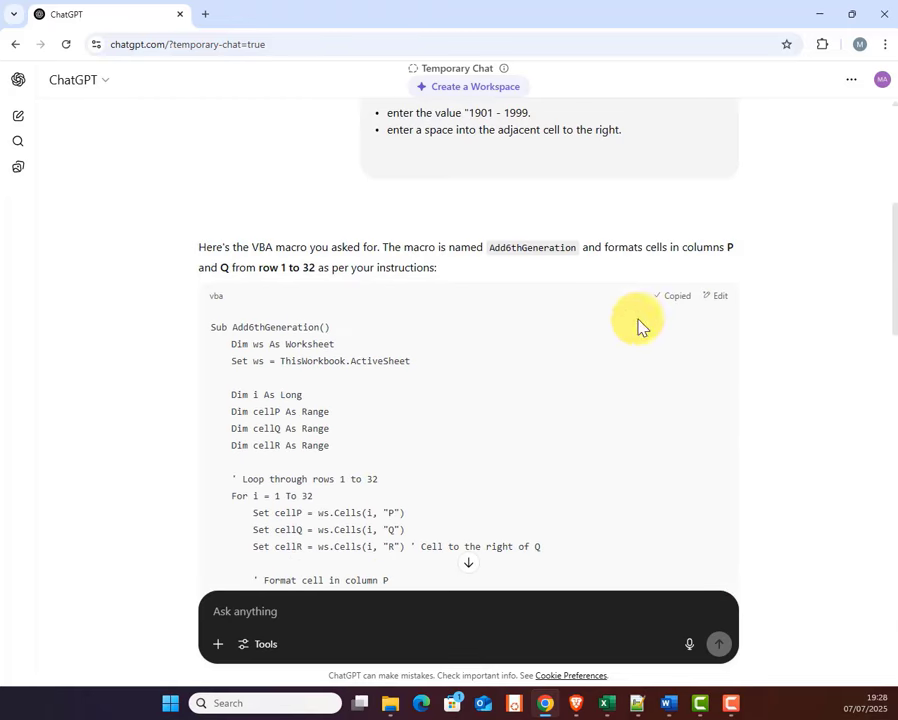
key(alt+Tab)
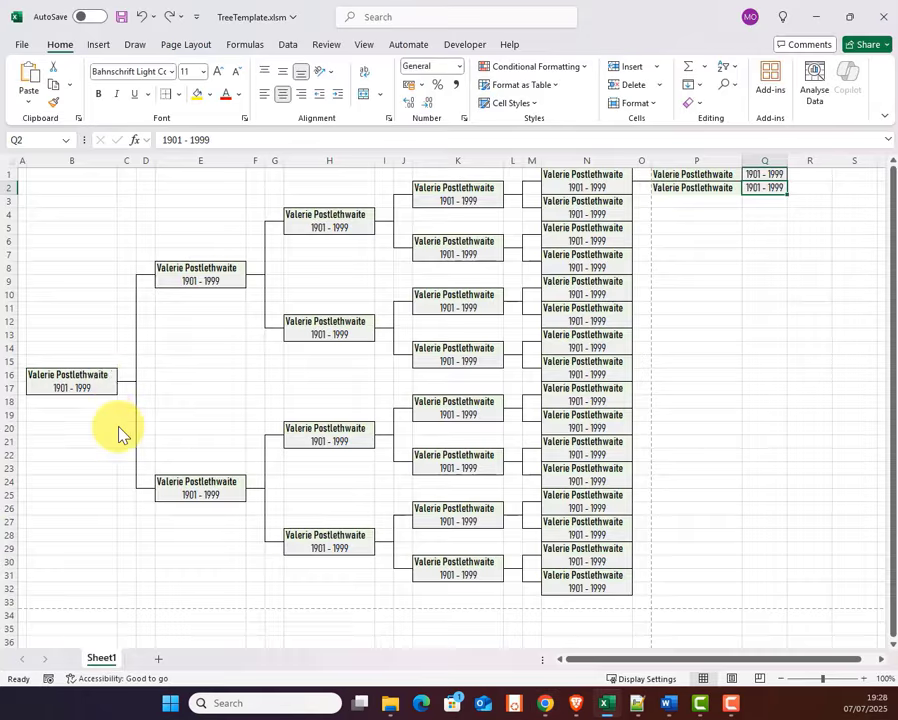
click(466, 46)
click(28, 88)
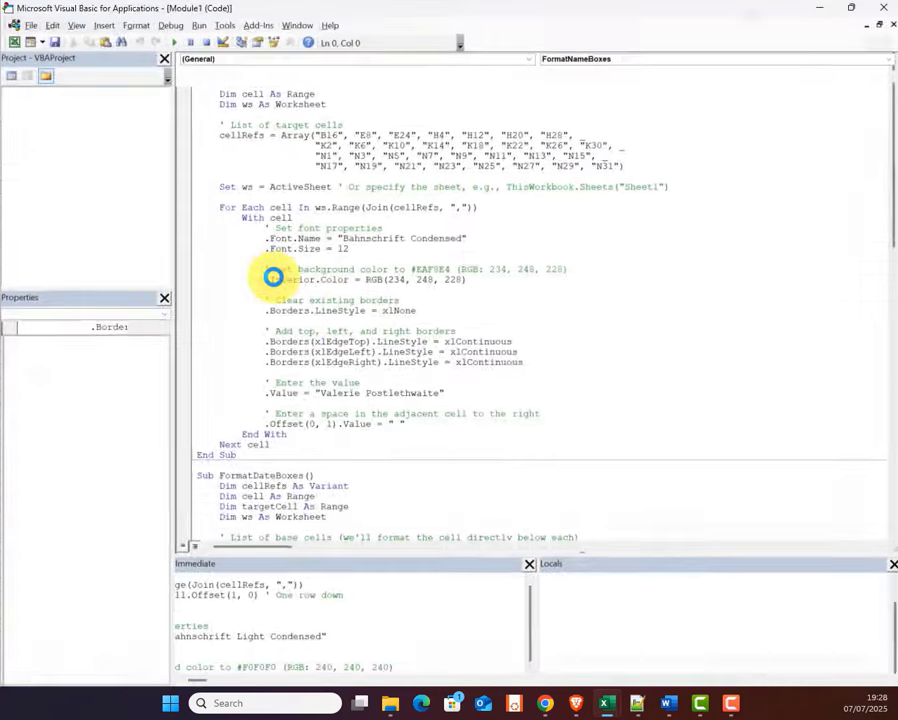
scroll(415, 452, down, 20)
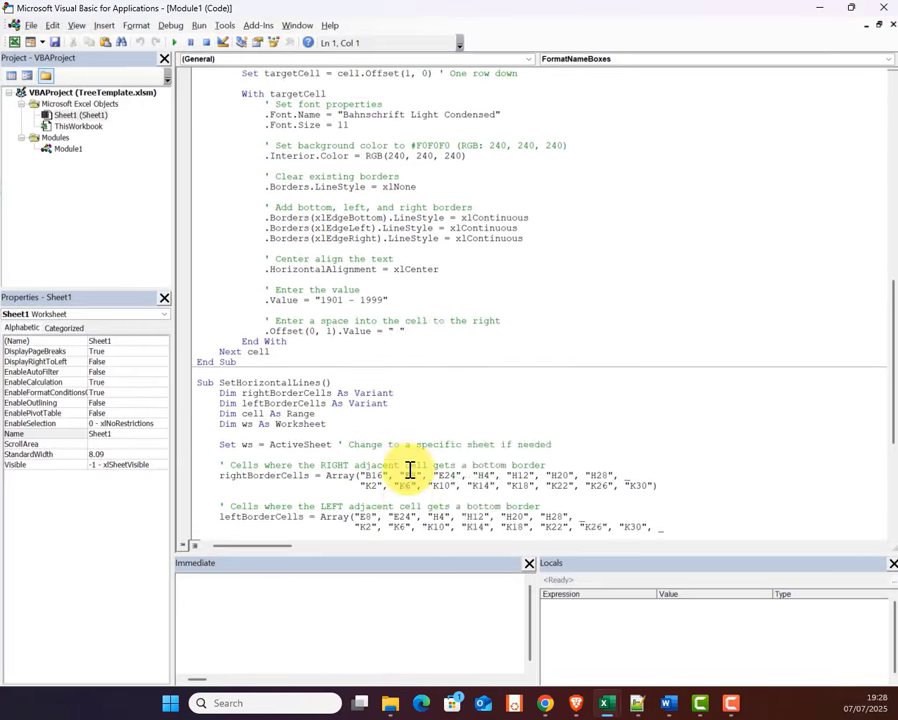
scroll(409, 470, down, 2)
click(314, 520)
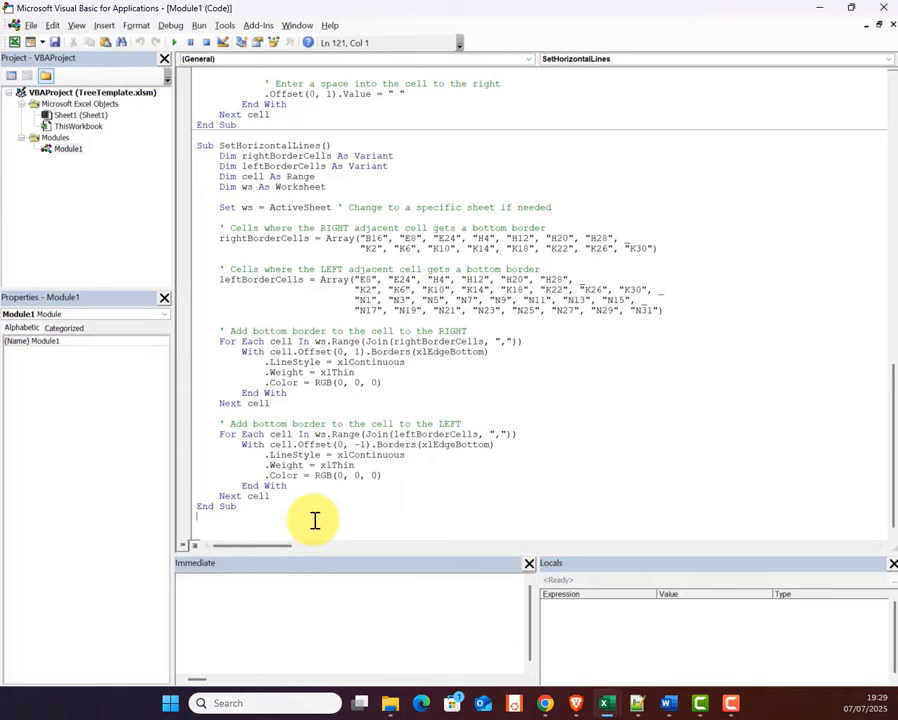
key(ctrl+v)
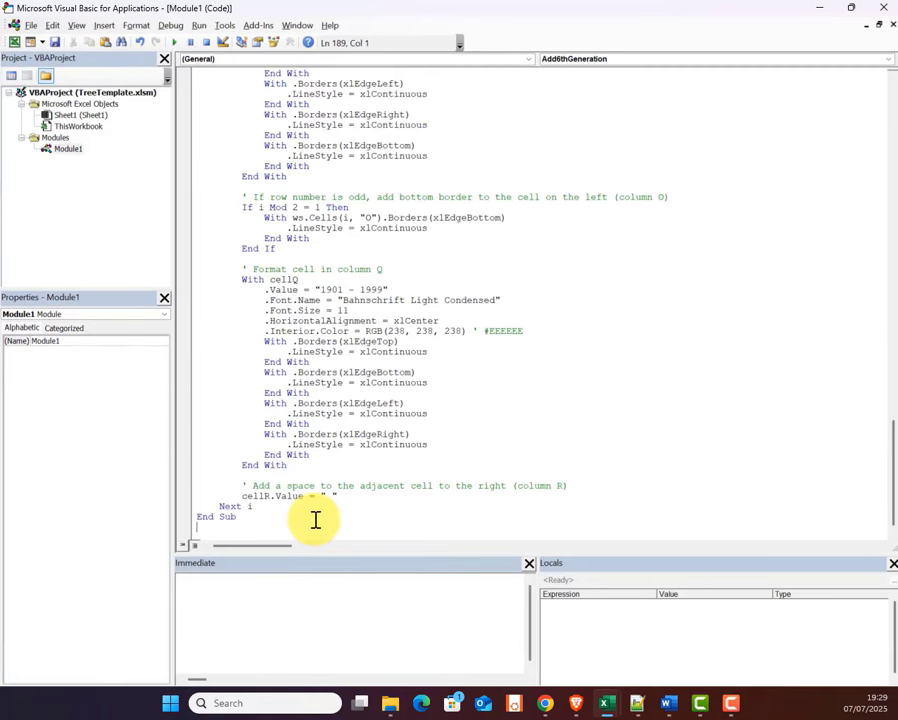
scroll(320, 510, up, 12)
scroll(337, 508, up, 4)
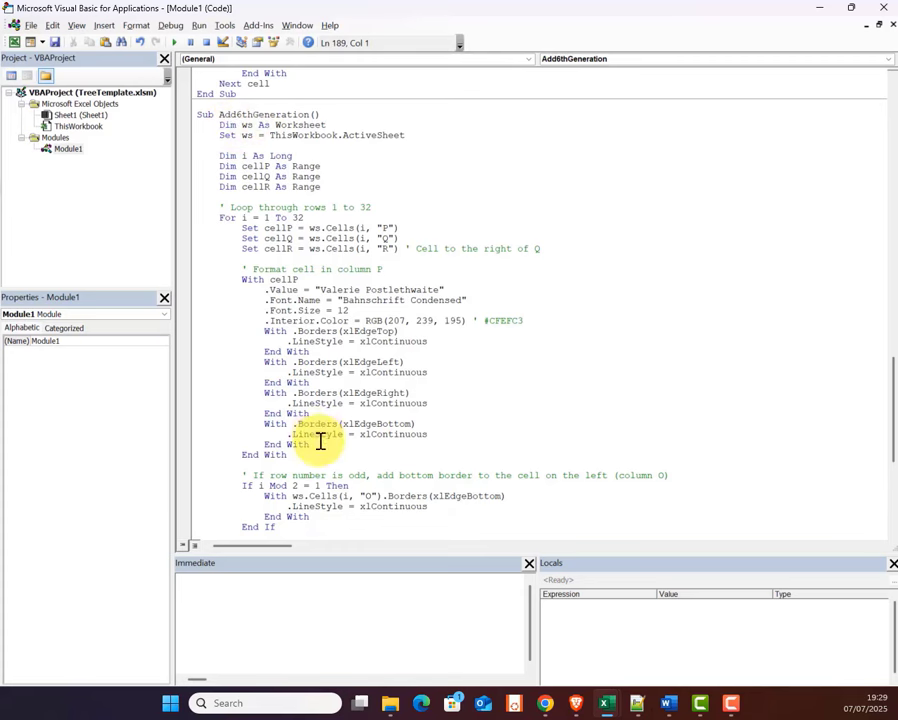
Close the Visual Basic editor and run the Add6thGeneration macro on the family tree sheet.
click(886, 9)
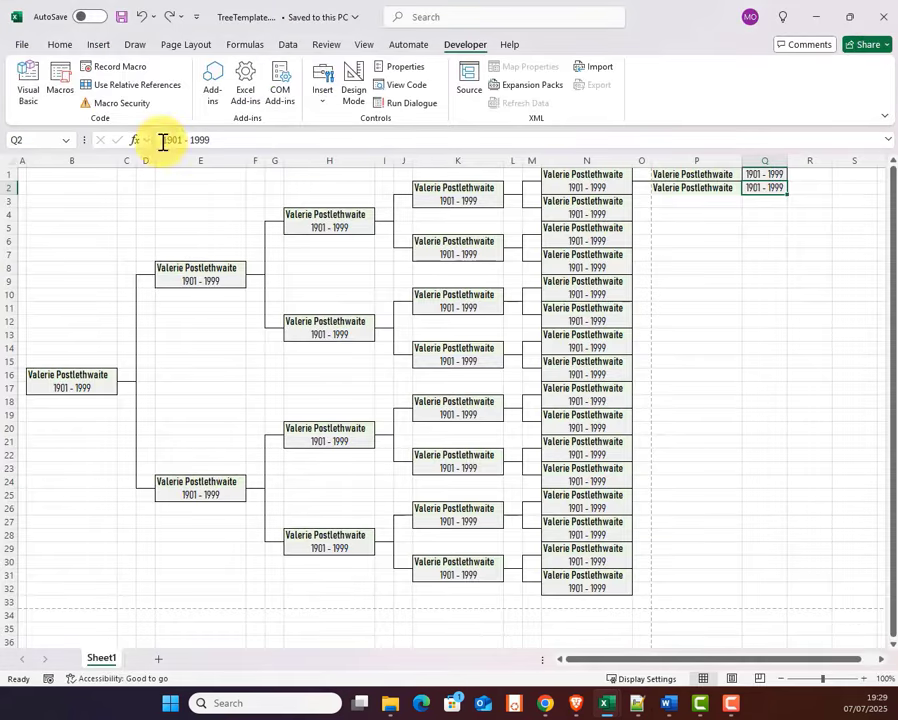
click(64, 82)
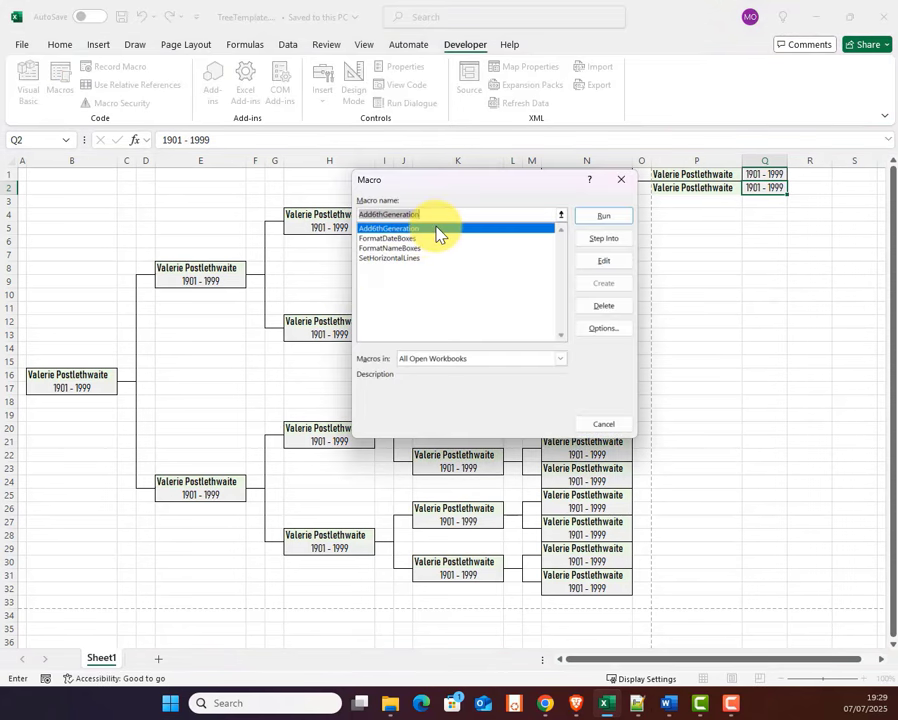
click(601, 218)
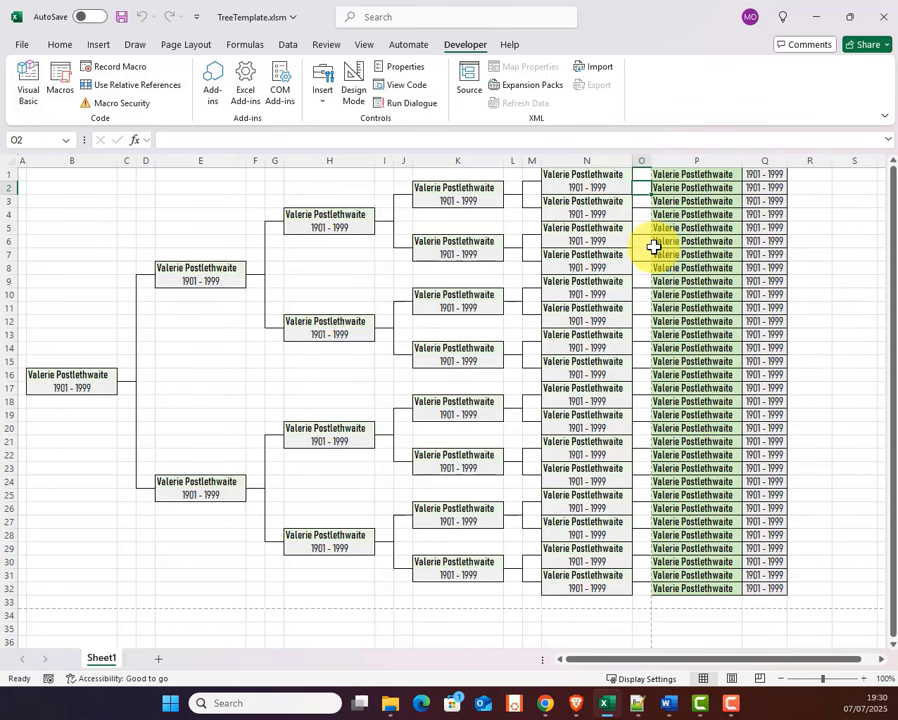
Narrow the name columns B, E, H, K, N and P slightly, giving them all the same column width.
click(71, 160)
ctrl+click(198, 158)
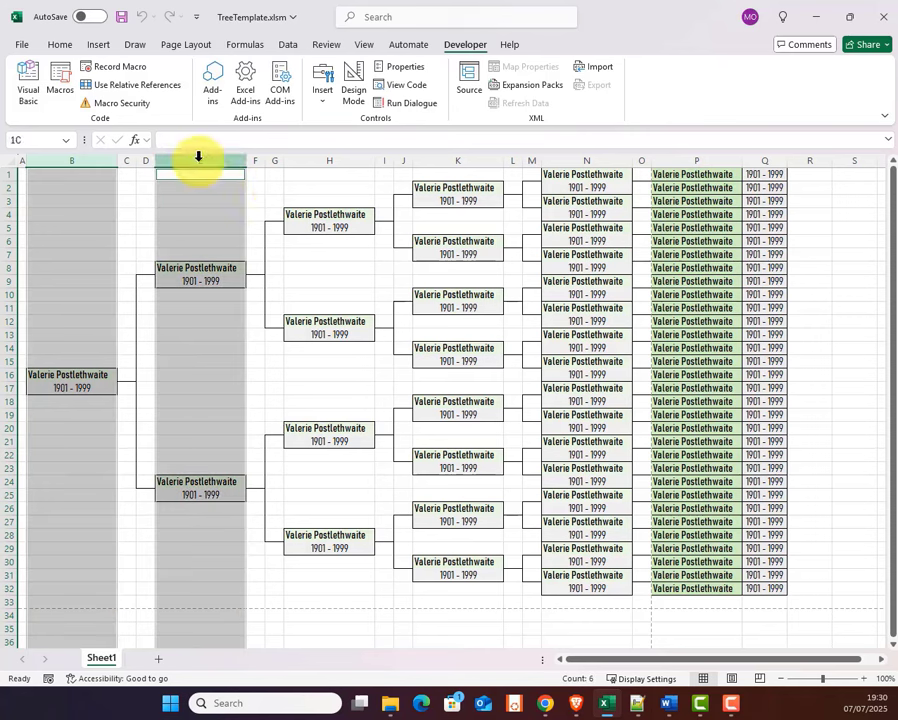
ctrl+click(331, 158)
ctrl+click(458, 160)
ctrl+click(587, 160)
ctrl+click(697, 160)
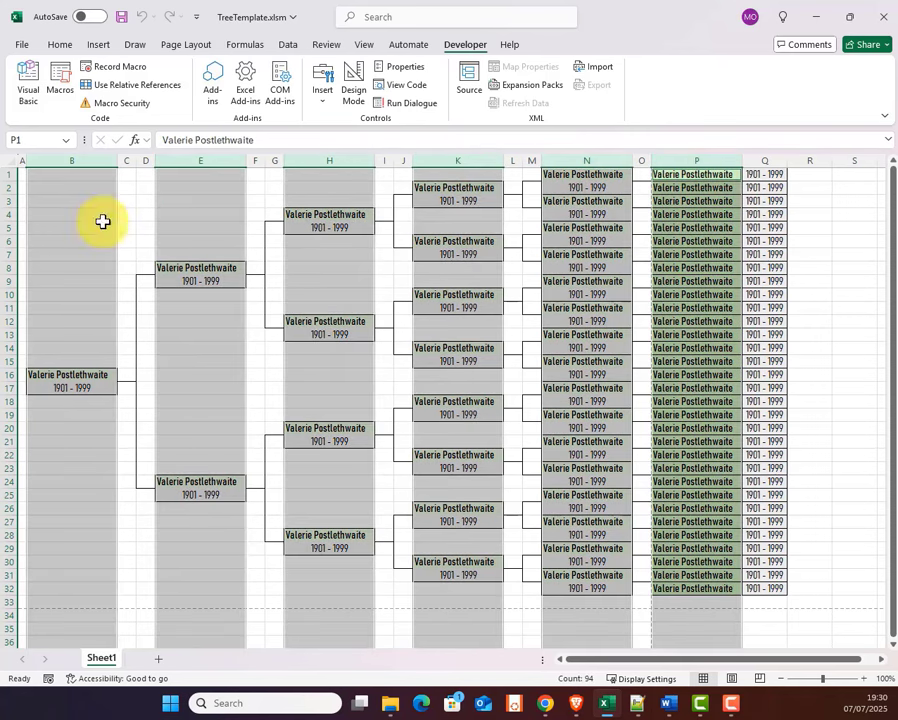
right_click(199, 159)
click(262, 390)
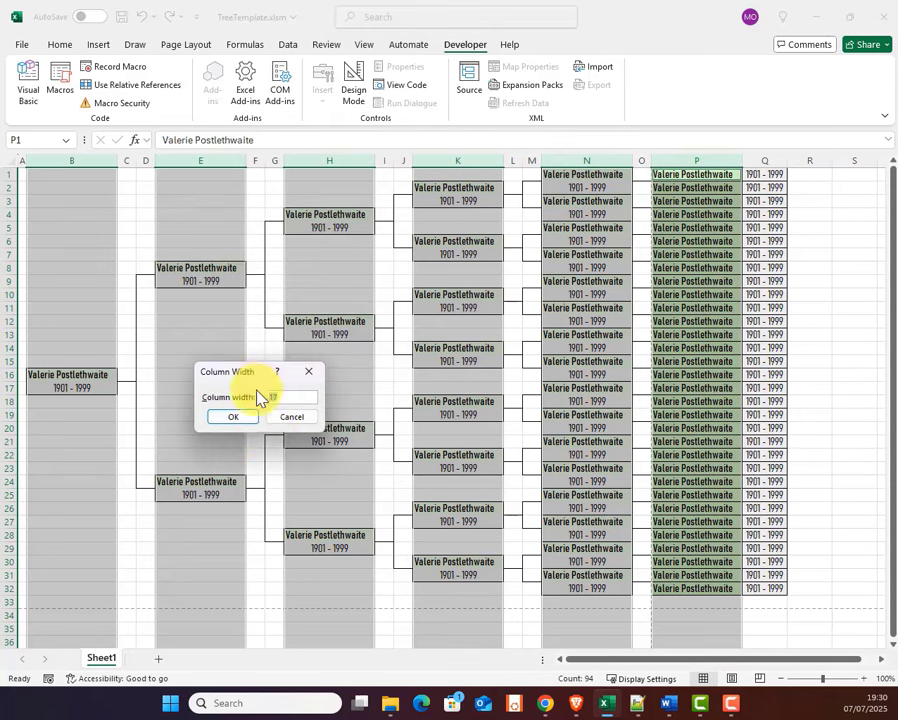
text(190)
click(234, 419)
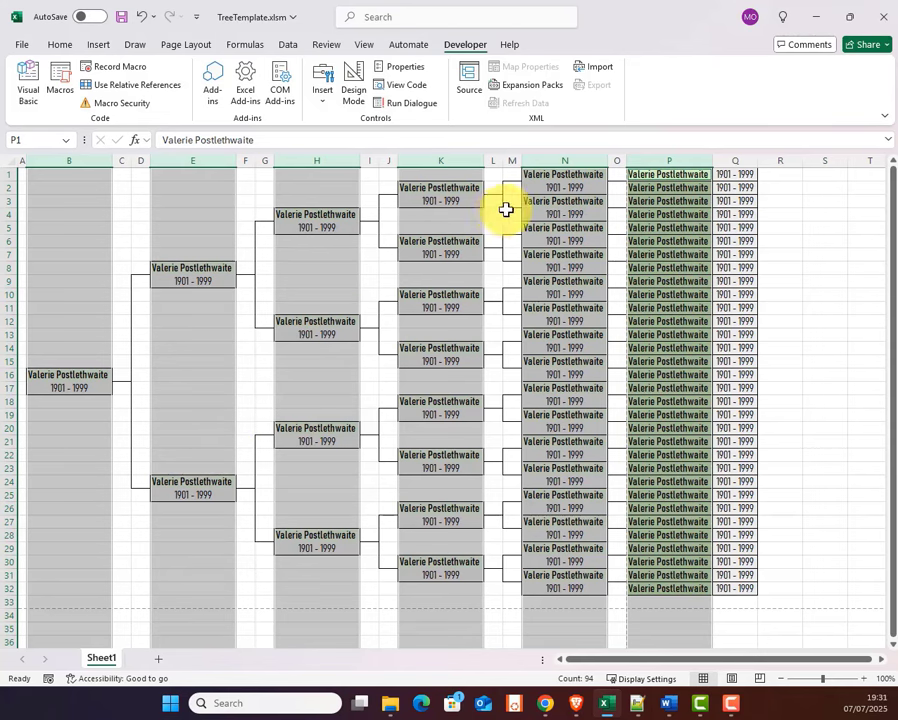
drag(735, 601, 632, 185)
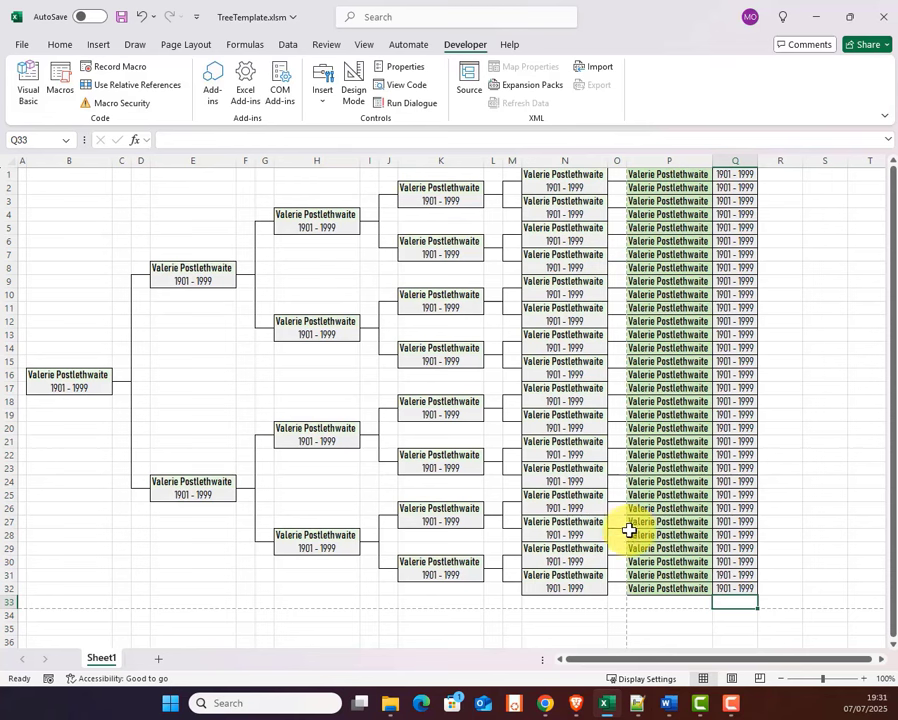
Set the width of the connector columns C, D, F, G, I, J, L, M and O to 1.
click(122, 160)
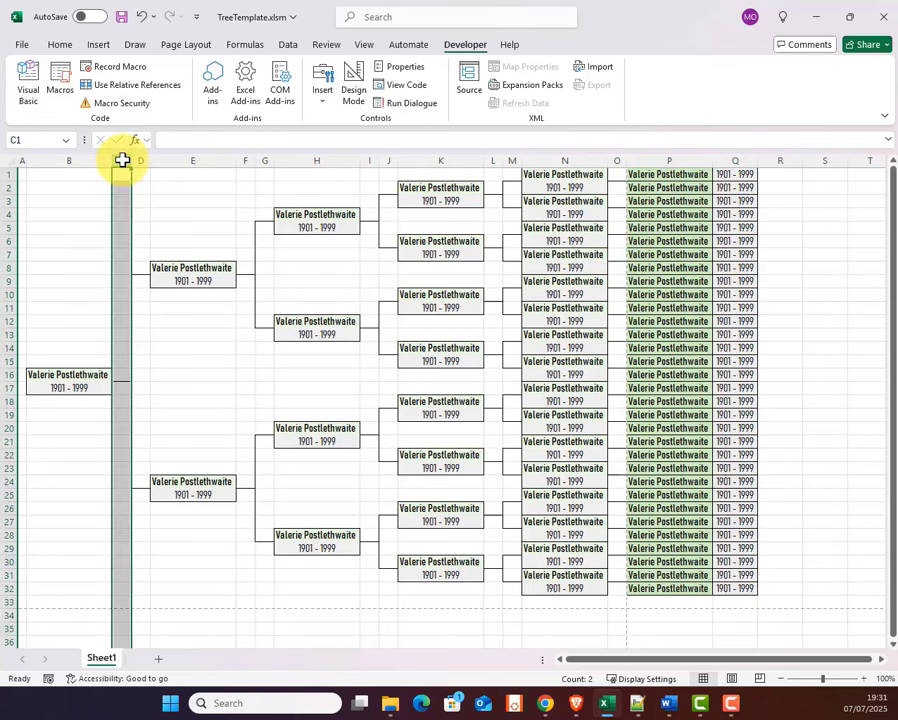
ctrl+click(141, 160)
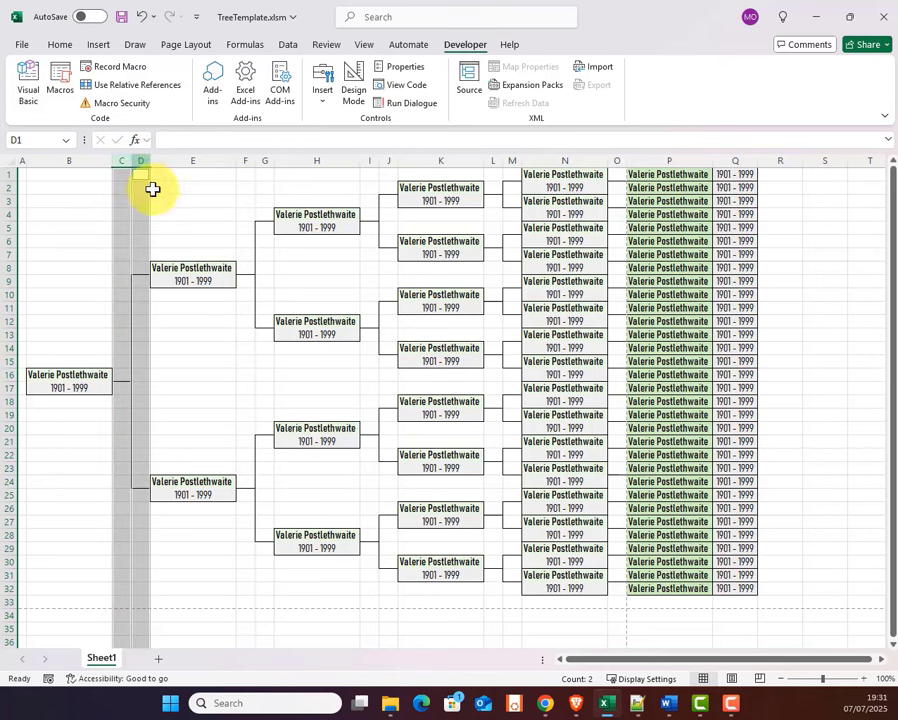
drag(246, 160, 265, 160)
ctrl+click(370, 160)
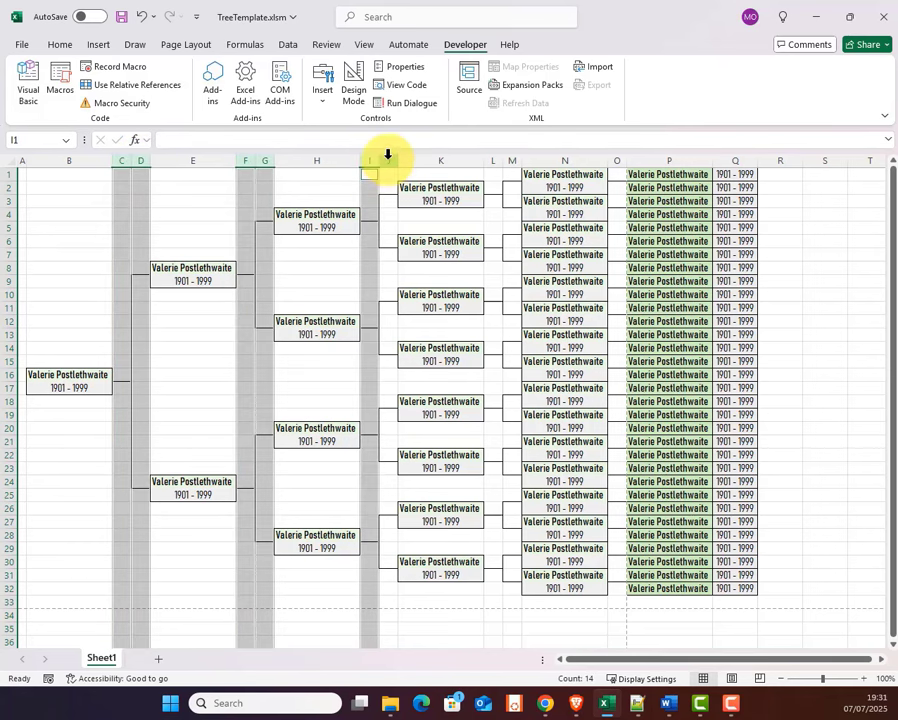
ctrl+click(388, 160)
ctrl+click(493, 160)
ctrl+click(512, 160)
ctrl+click(617, 160)
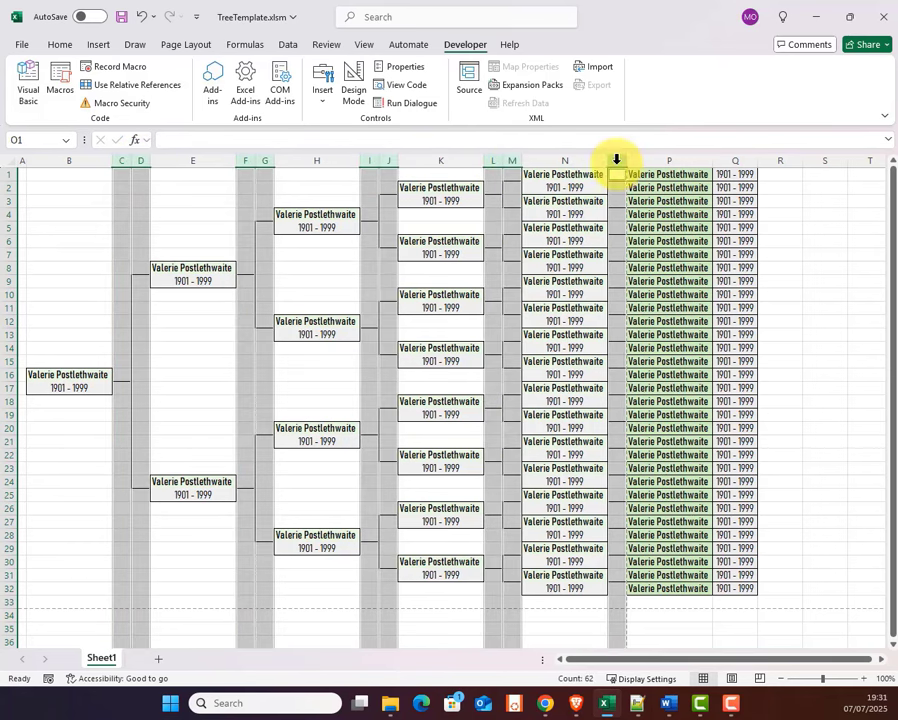
right_click(266, 156)
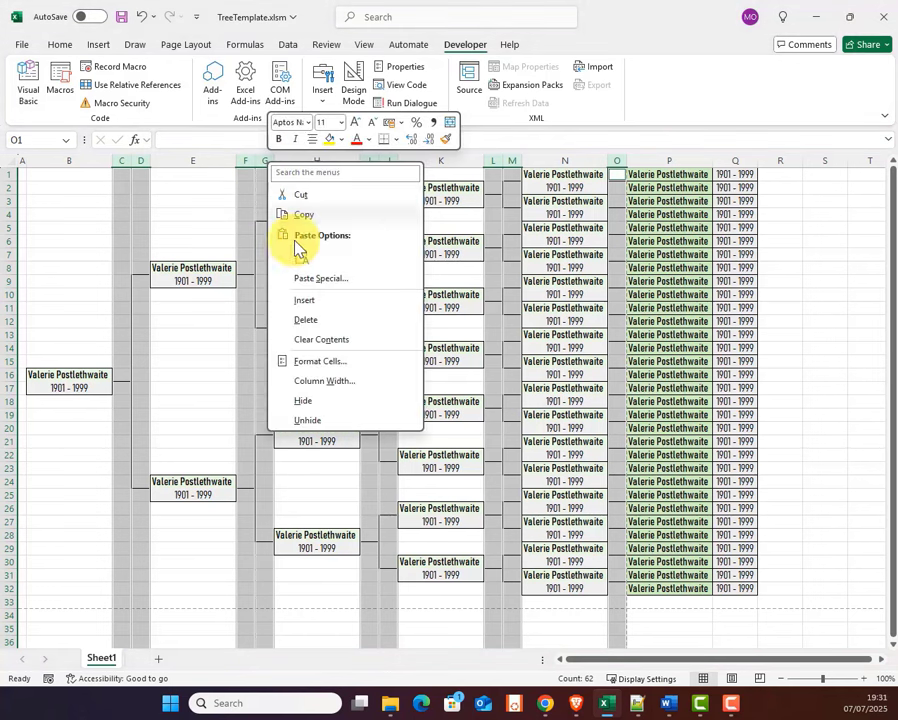
click(340, 390)
text(1)
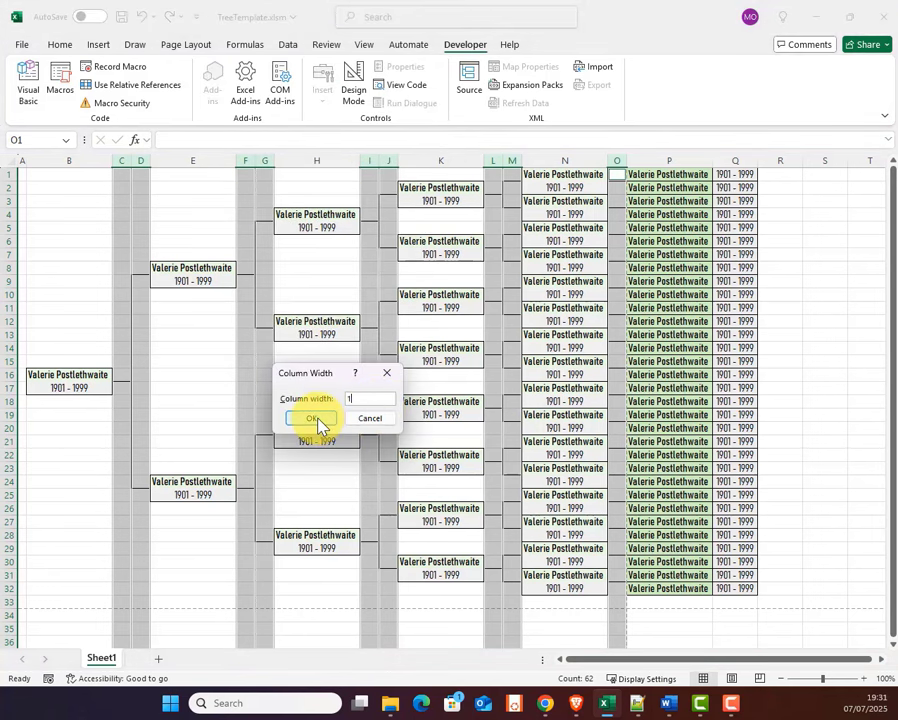
click(318, 420)
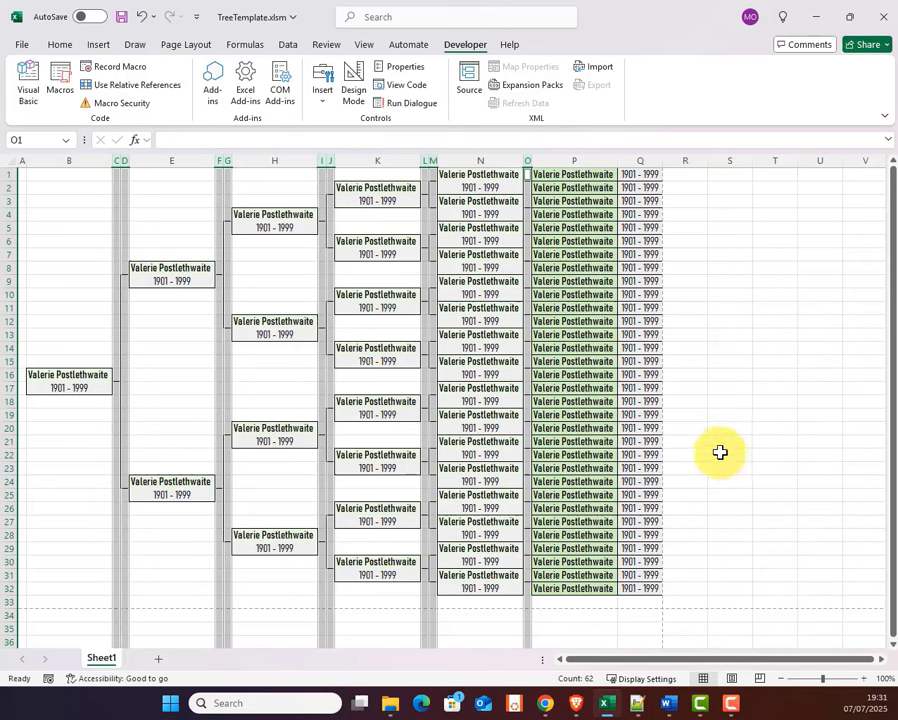
click(746, 460)
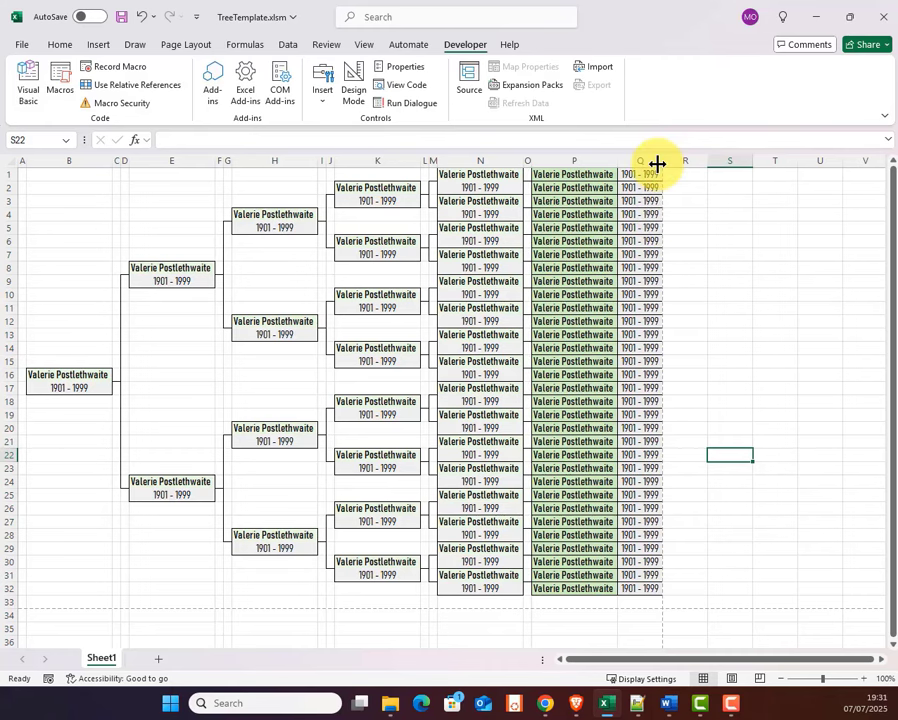
Open the print preview of the family tree sheet to check that all six generations fit the page.
click(790, 570)
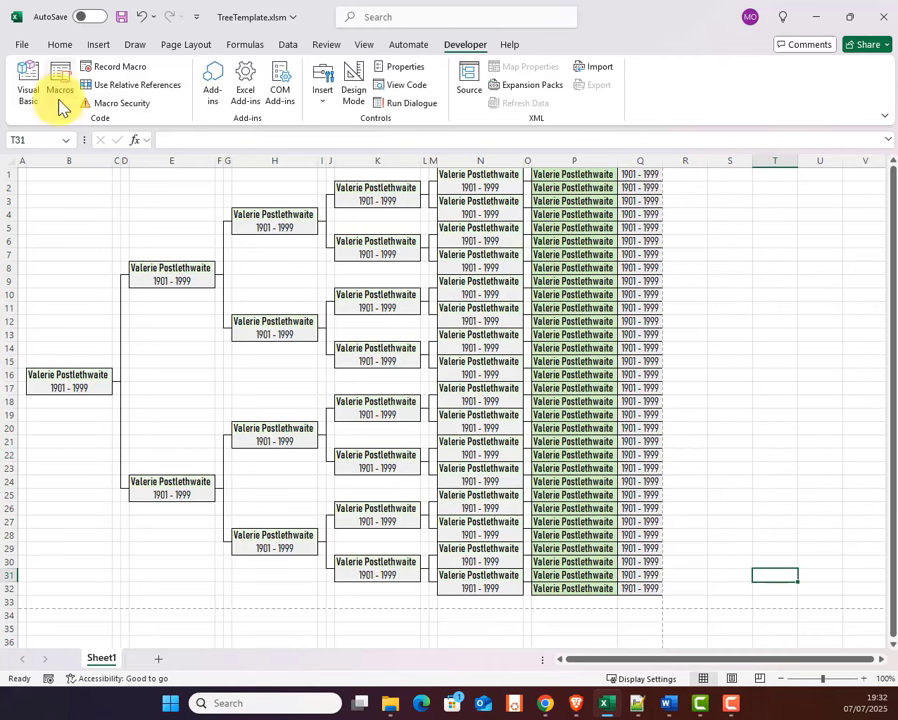
click(20, 48)
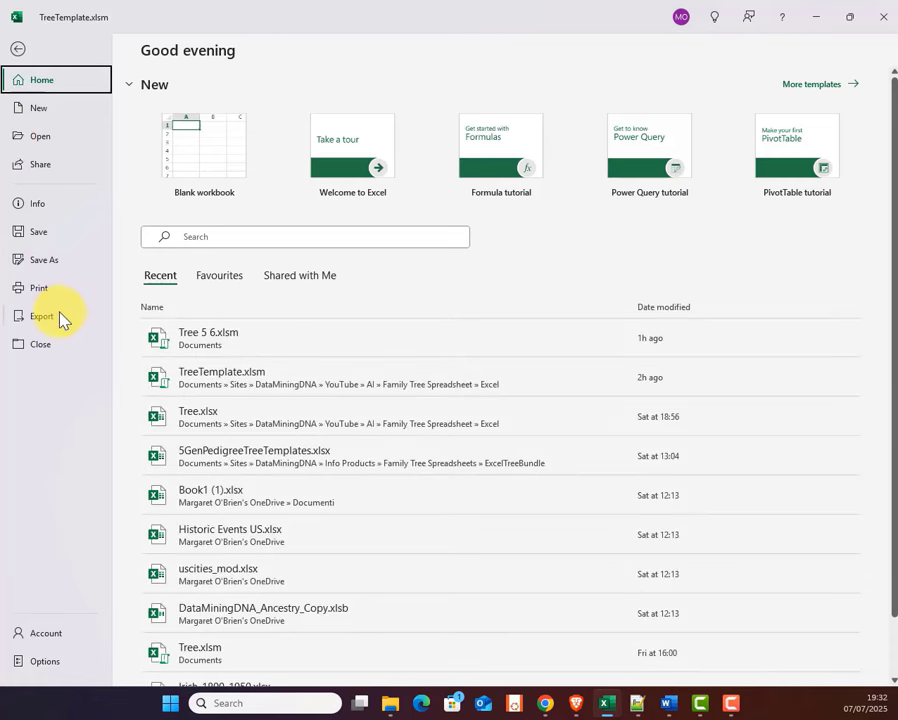
click(22, 290)
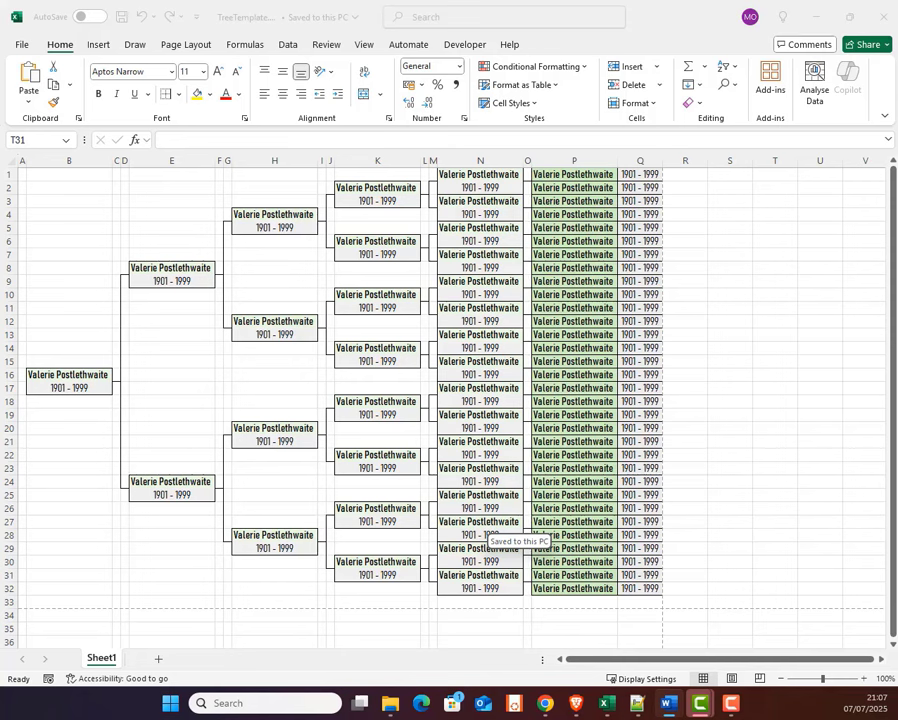
Switch to ChatGPT and begin a prompt asking for a VBA macro named "SetMaleFemaleColors".
key(alt+Tab)
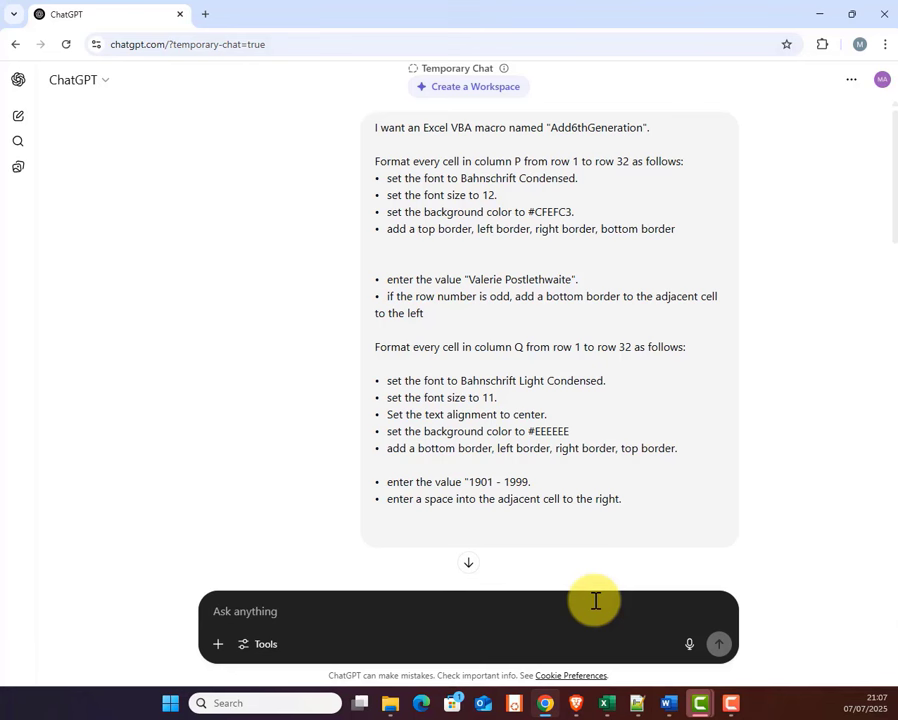
text(I want )
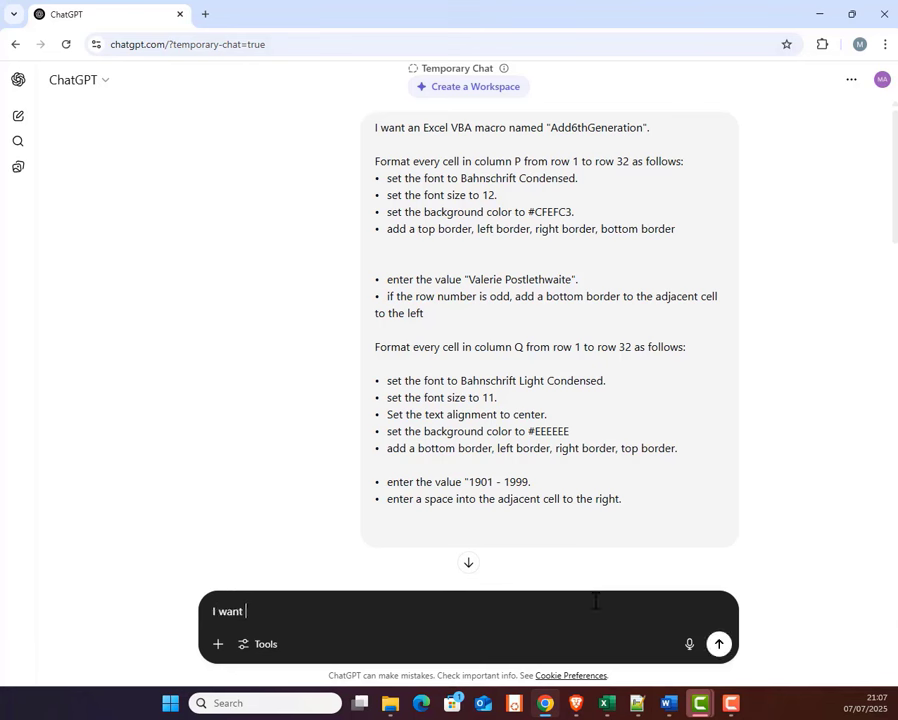
text(a VBA macro named "SetMa)
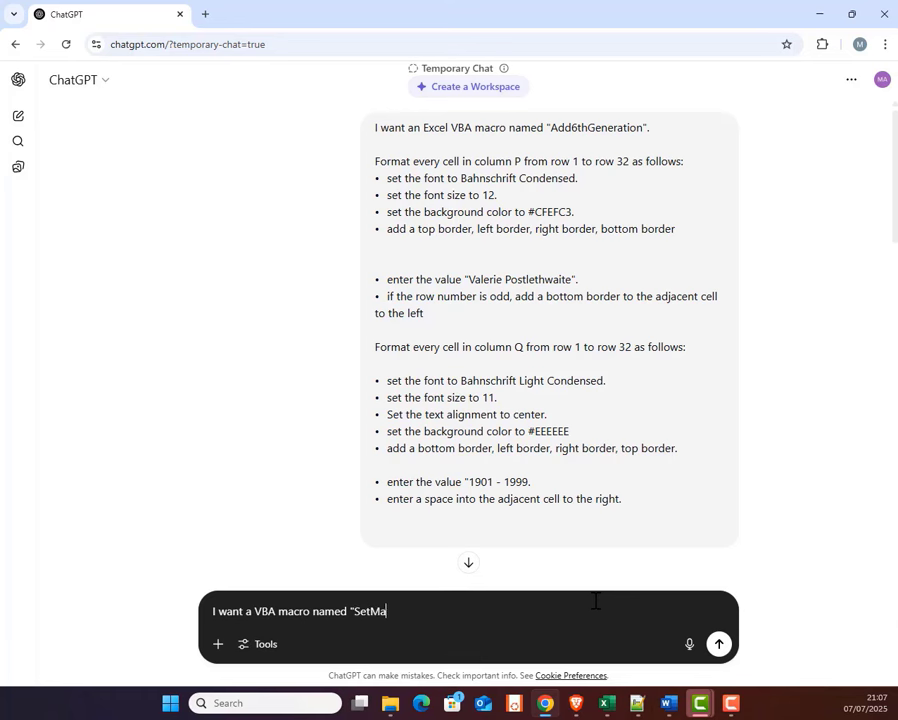
text(leFemaleColors".)
key(shift+Return)
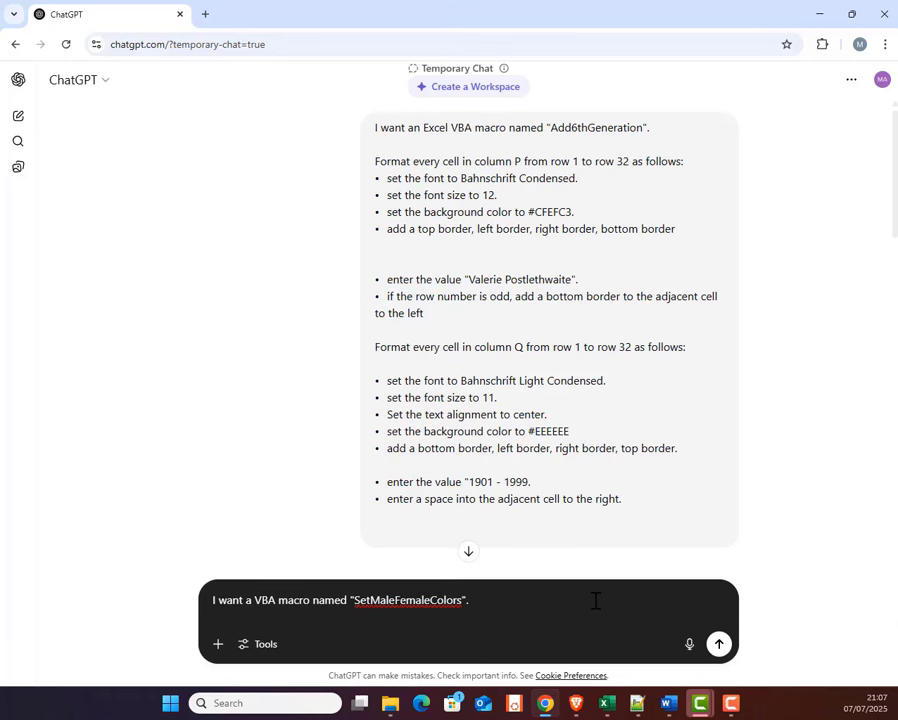
Specify that the macro alternates two background colors over a list of cells, odd-positioned cells #DCF3FC and even-positioned cells #FCE9E0.
key(alt+Tab)
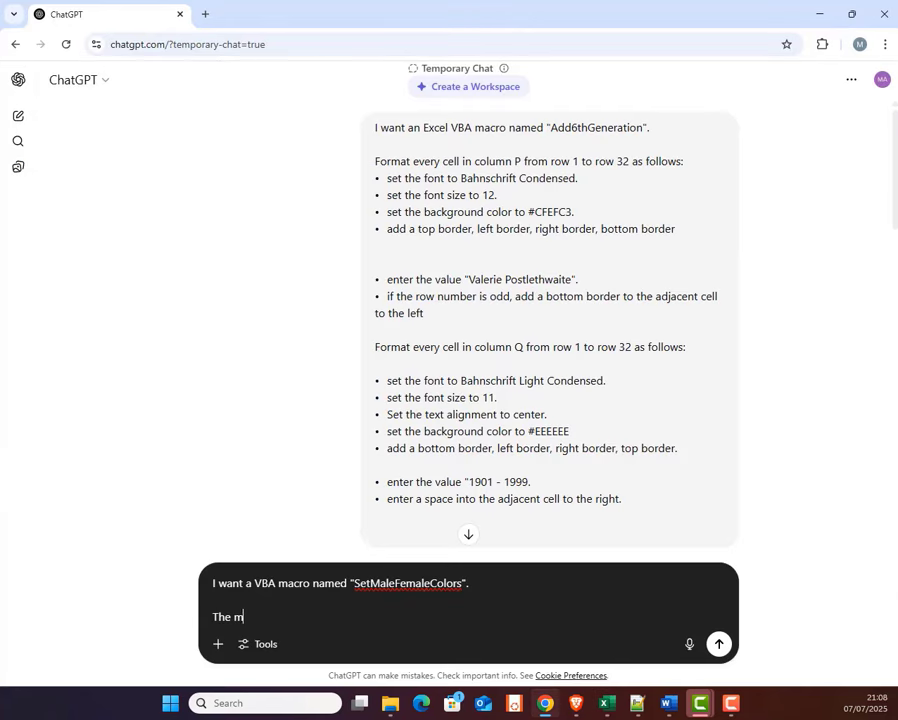
text(acro alternates be)
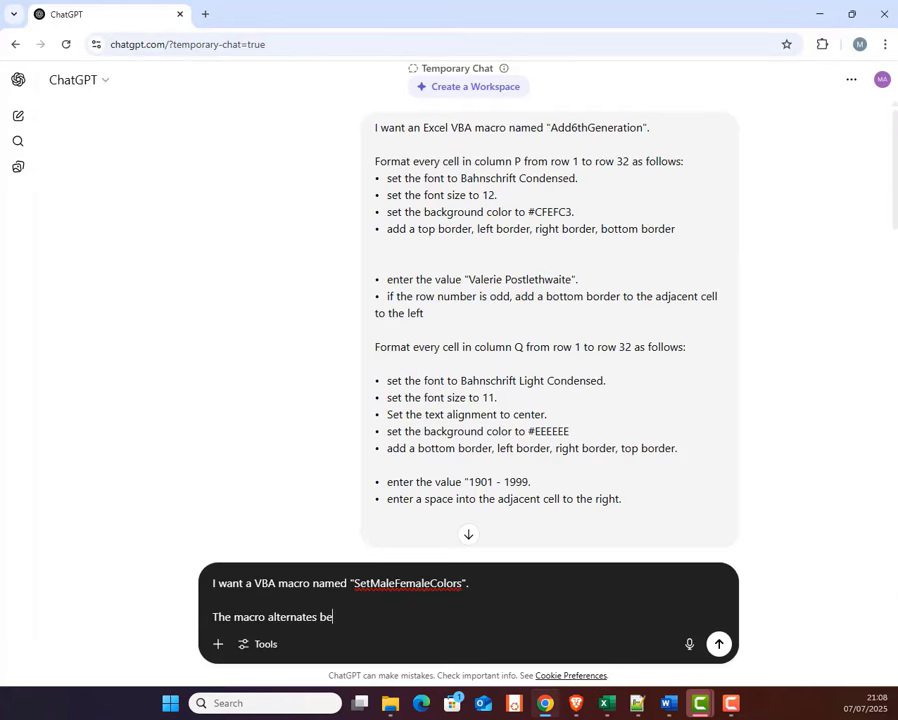
text(tween two background colors)
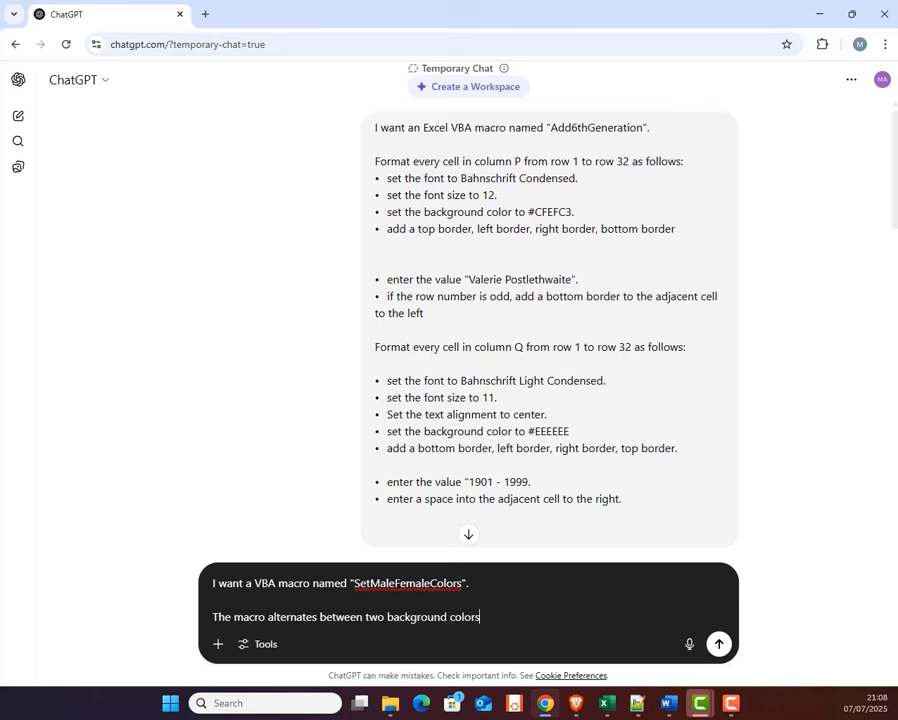
text( for a list of cells.)
key(shift+Return)
text(Set odd-p)
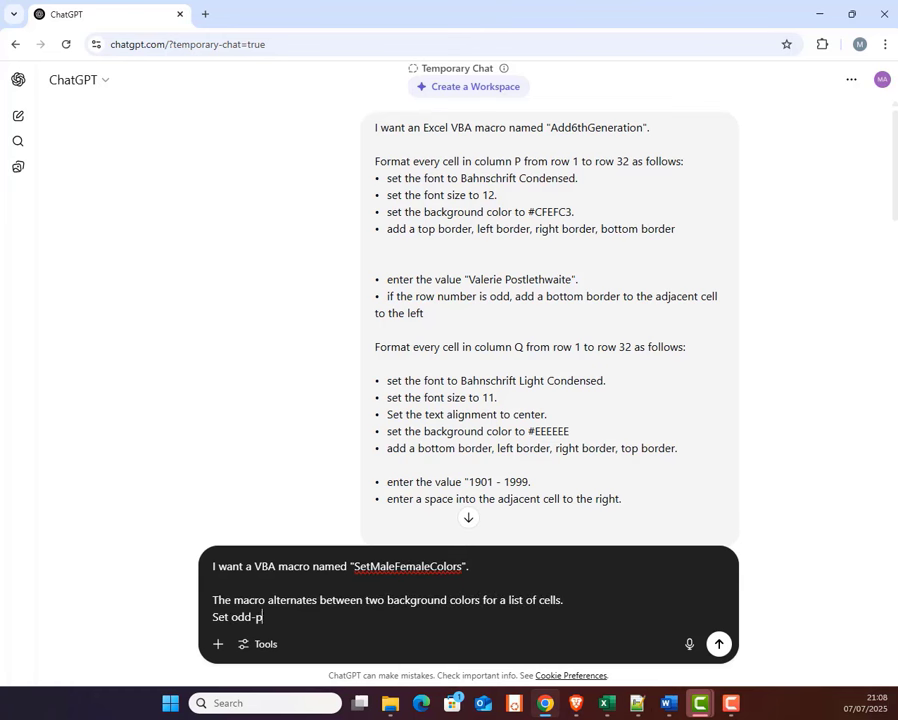
text(ositioned cells to #DCF3FC )
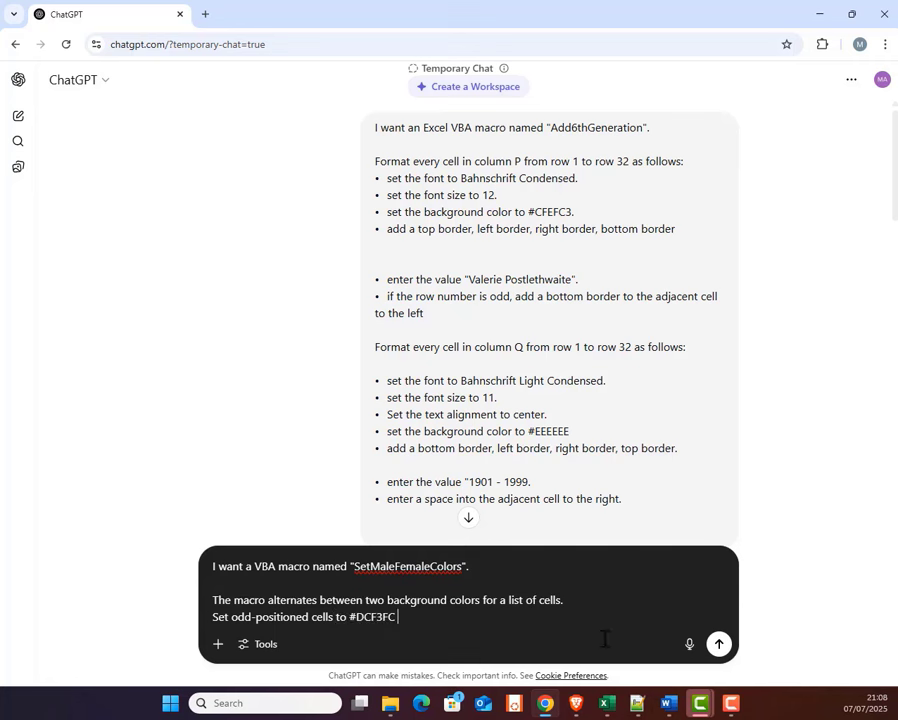
text(and even-positioned cells to #FCE9E0.)
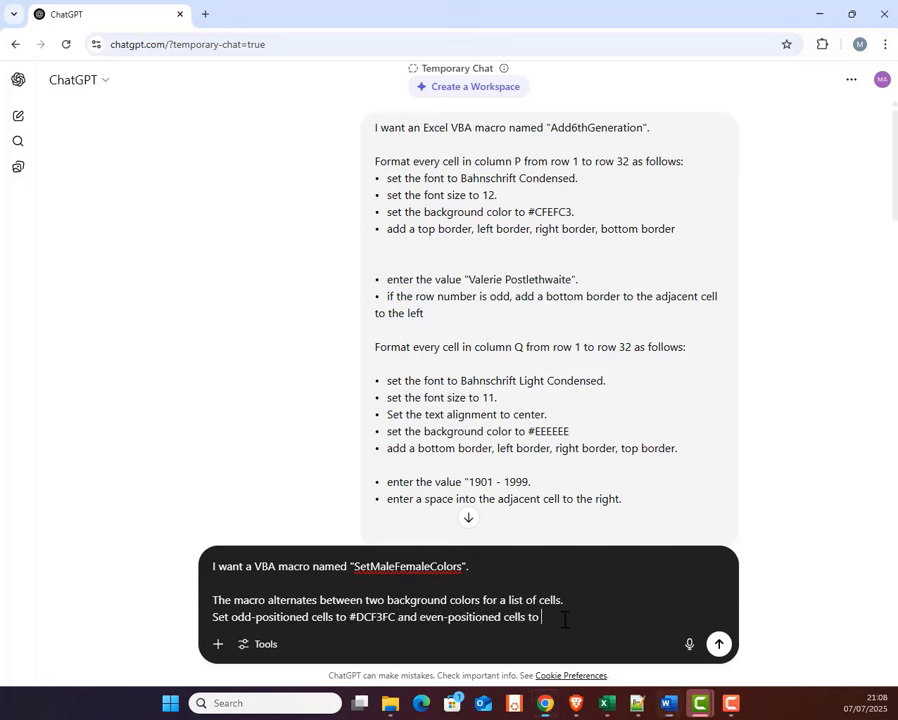
key(shift+Return)
key(shift+Return)
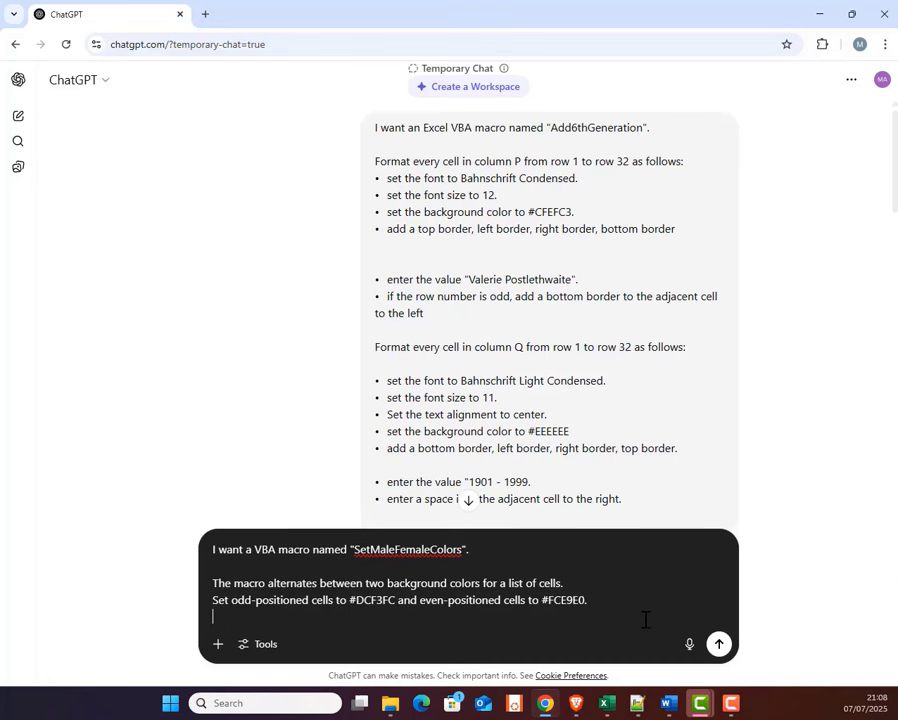
Add the cell list to the prompt: E8, E24, H4, H12, H20, H28, every fourth K cell from K2 to K30, and odd-row cells N1 to N31.
text(The cells are:)
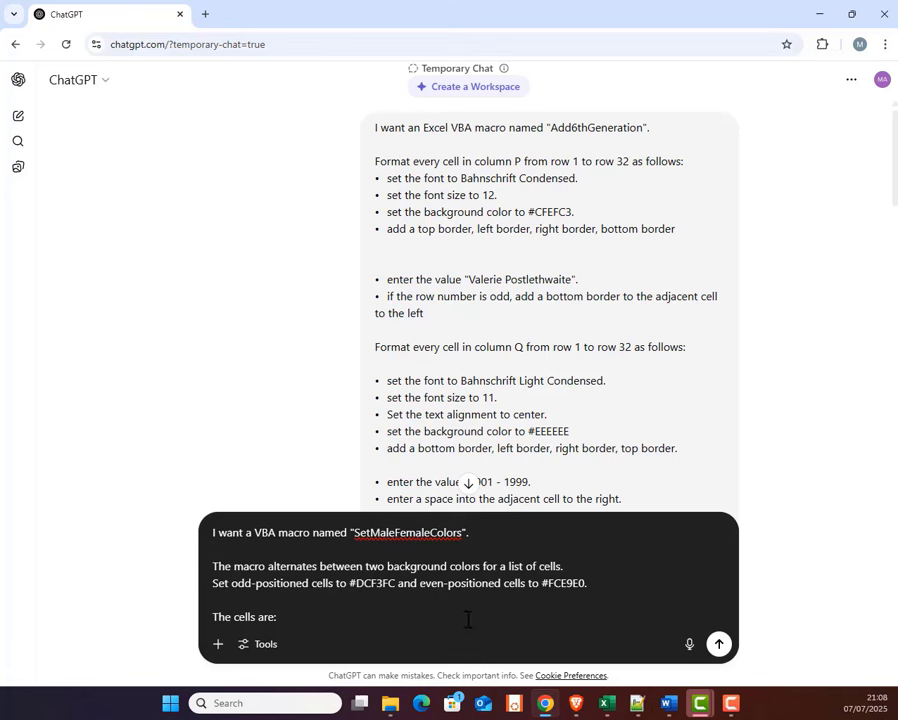
text(E8, E24, H4, H12, H20, H28, K2, K6, K10, K14, K18, K22, K26, K30, N1, N3, N5, N7, N9, N11, N13, N15, N17, N19, N21, N23, N25, N27, N29, N31.)
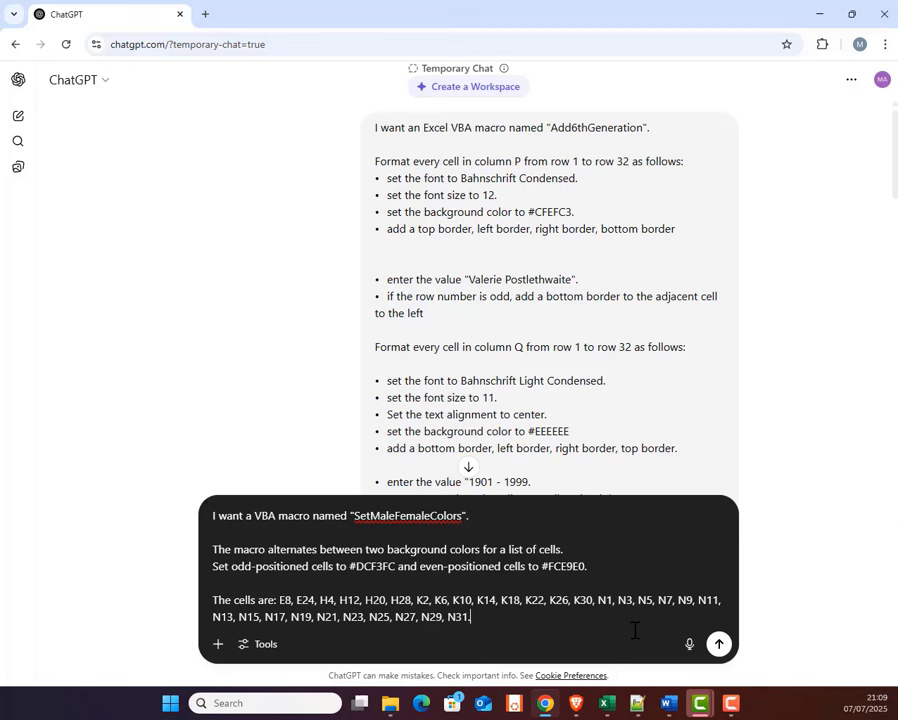
key(shift+Return)
key(shift+Return)
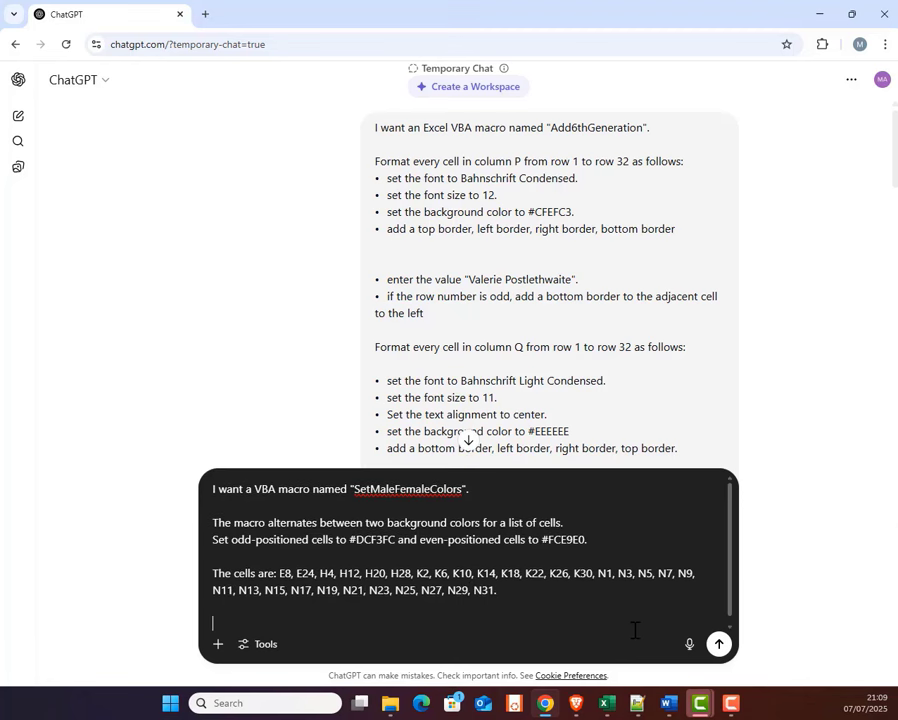
Add an instruction to iterate through cells P1 to P32 once the listed cells are completed, setting each odd-numbered cell to #DCF3FC.
text(Once above cells are com)
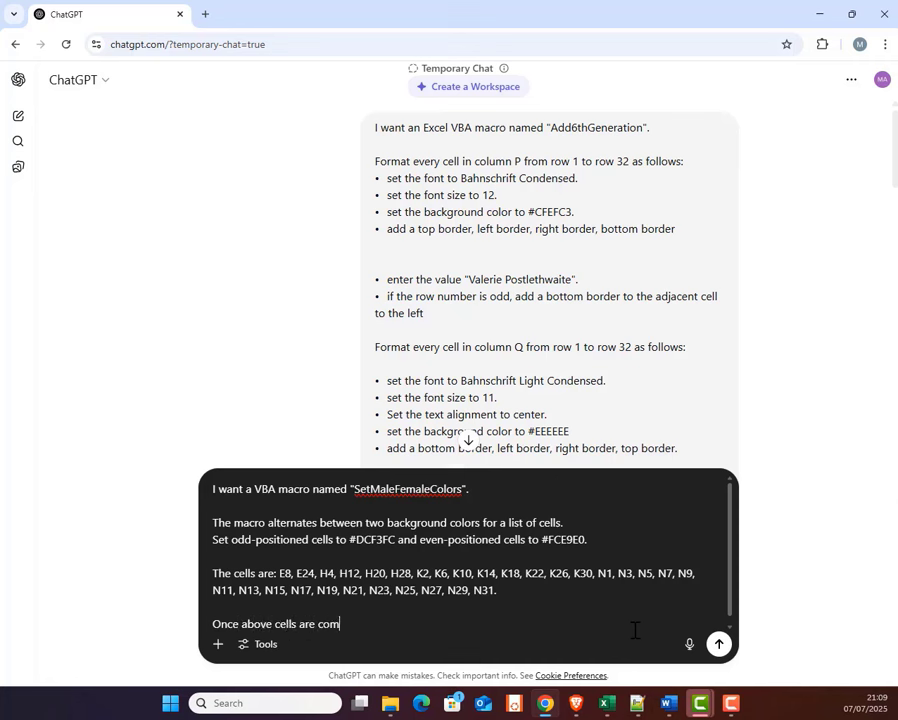
text(pleted, iterate through)
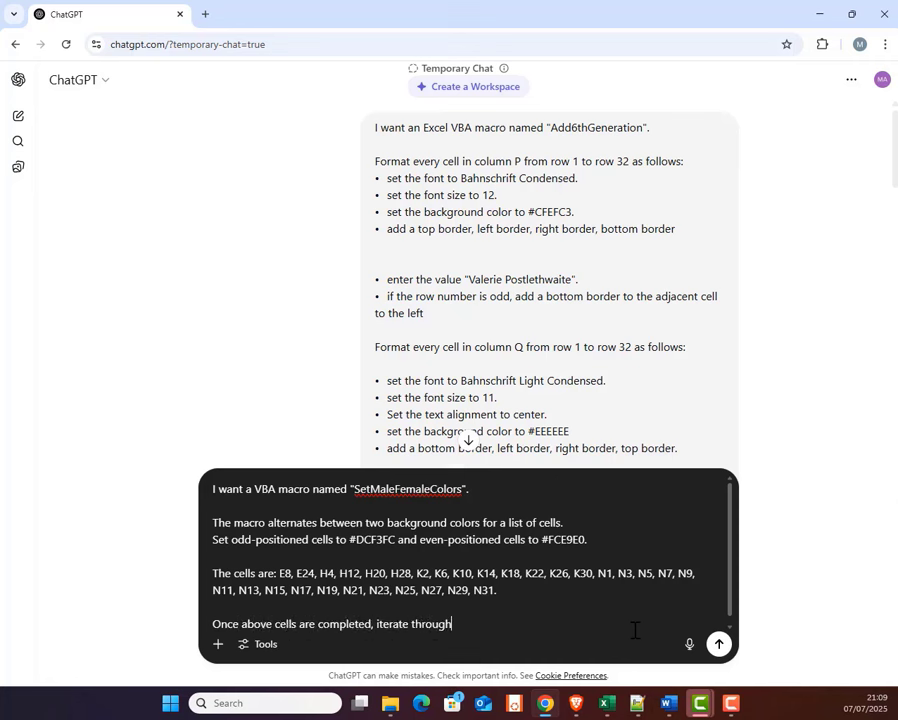
text( cells)
key(alt+Tab)
key(alt+Tab)
text(P1 to P32 setting each od)
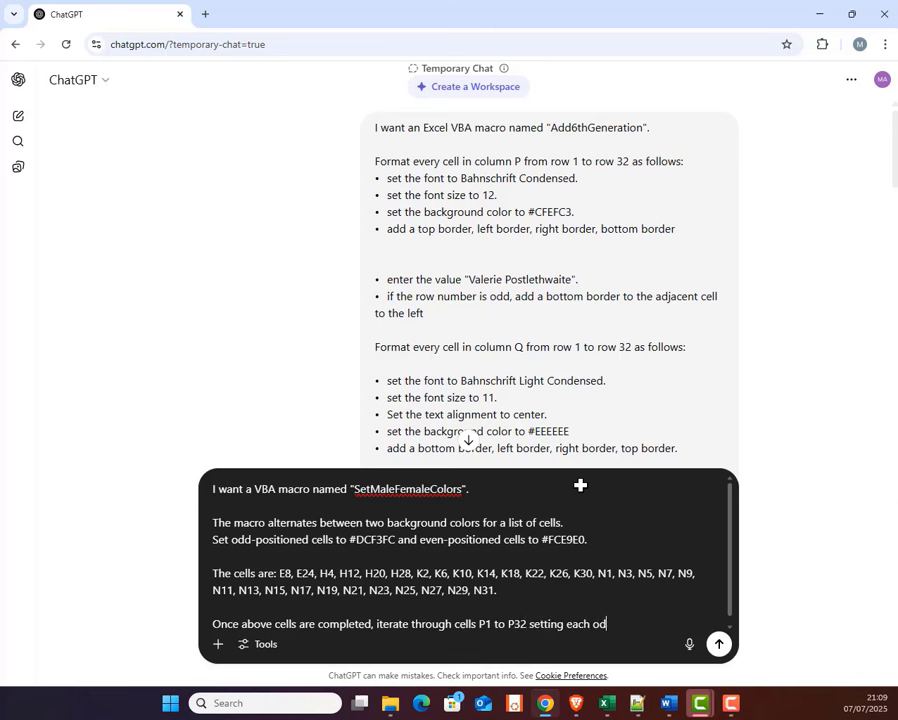
text(d-numbered cell to)
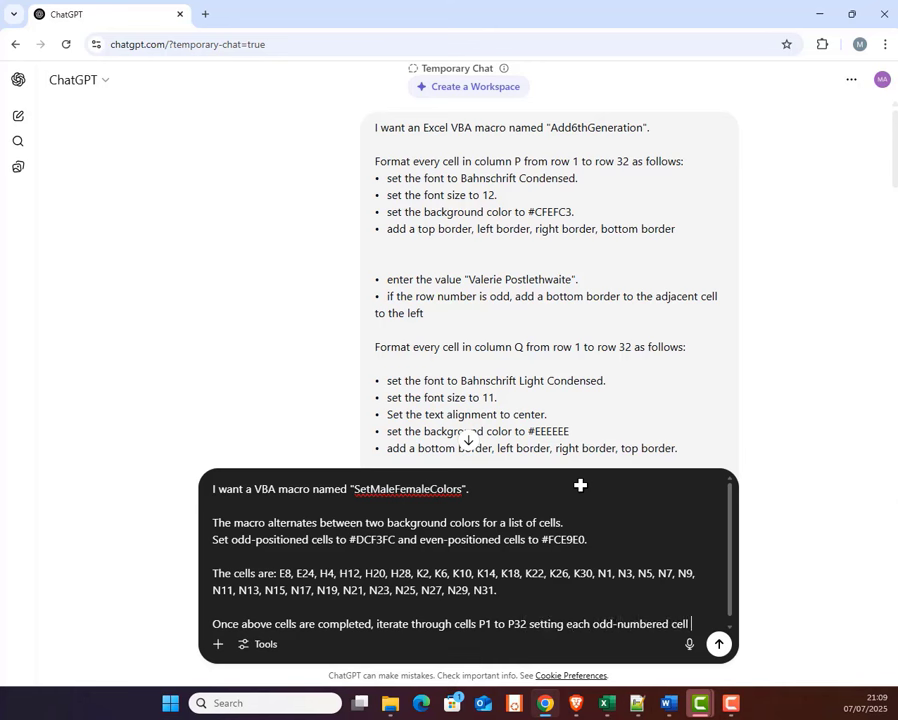
click(707, 622)
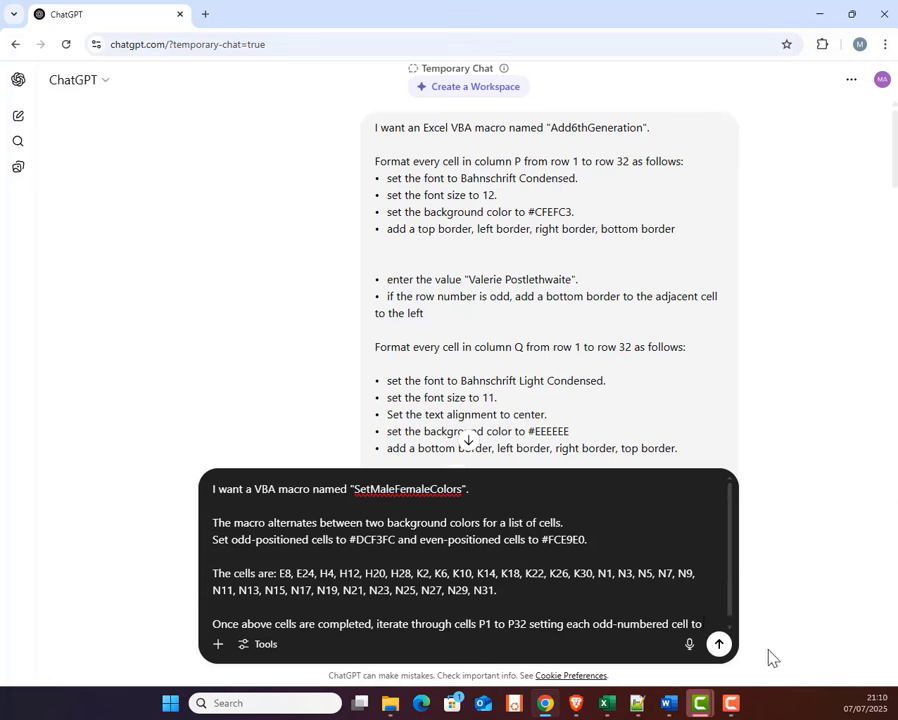
text(#DCF3FC)
Extend the instruction to set each even-numbered cell to #FCE9E0, copied from the earlier line, and send the prompt.
text(and each even)
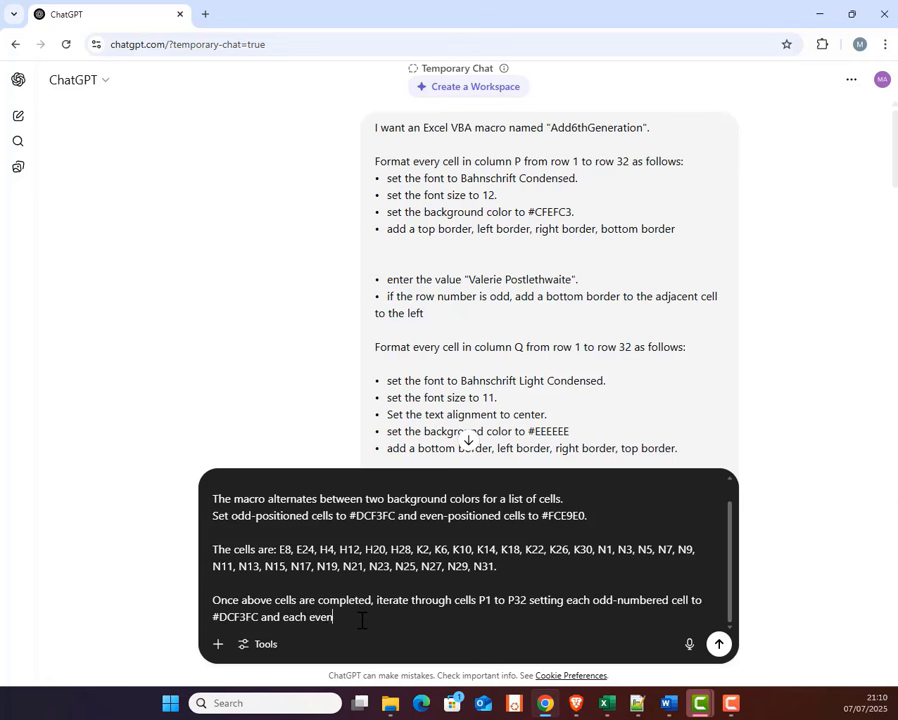
text(-numbered cell to)
drag(586, 516, 541, 519)
key(ctrl+c)
click(472, 618)
key(ctrl+v)
click(718, 643)
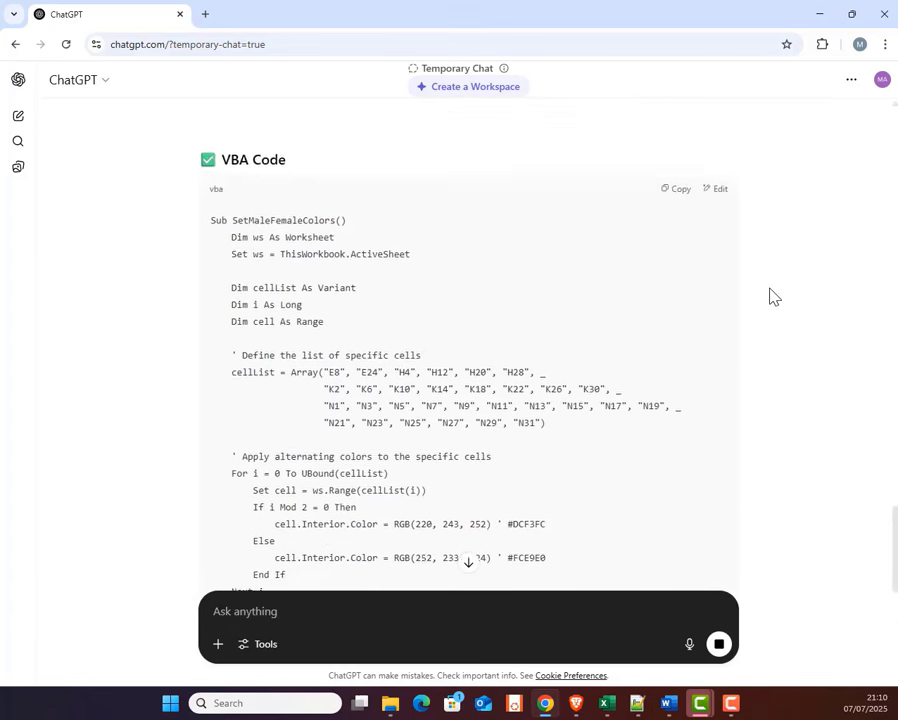
Copy the generated SetMaleFemaleColors code from ChatGPT and paste it below the Add6thGeneration macro in the Excel workbook's Module1.
click(678, 120)
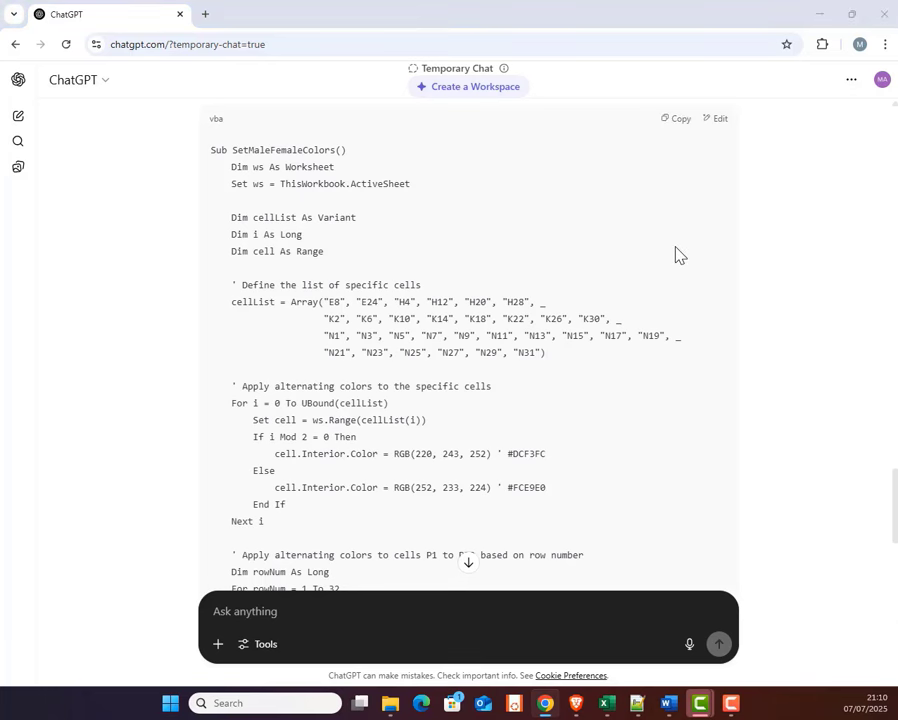
key(alt+Tab)
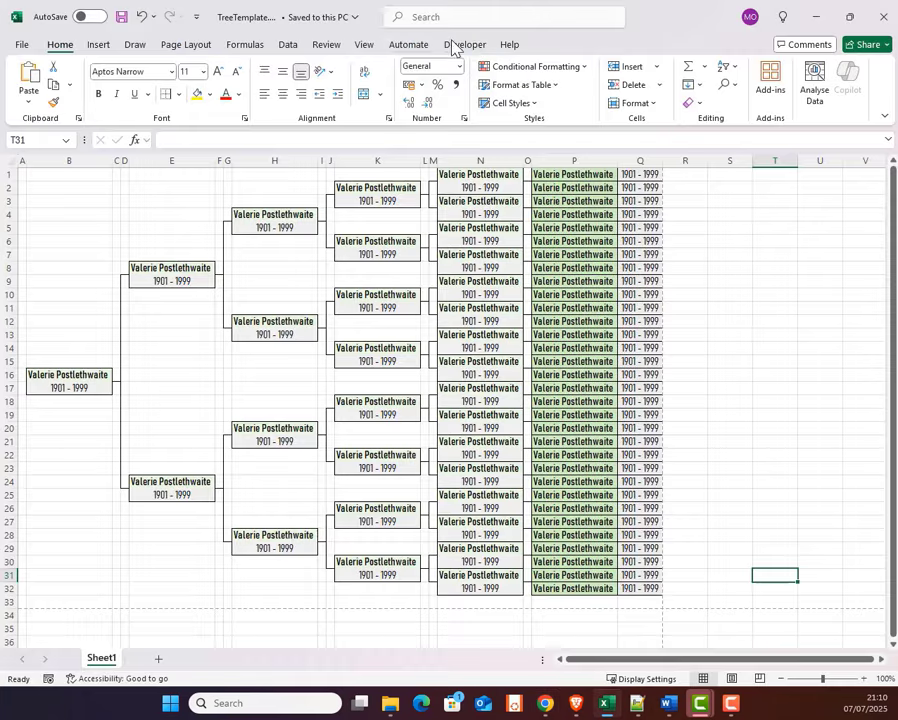
click(465, 44)
click(28, 95)
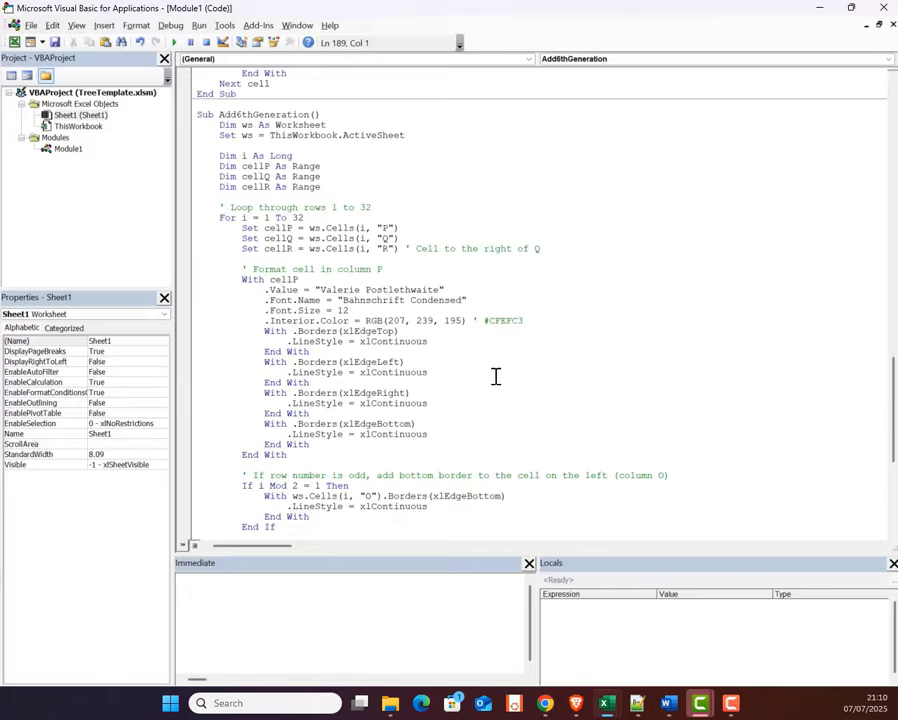
scroll(494, 374, down, 10)
click(286, 520)
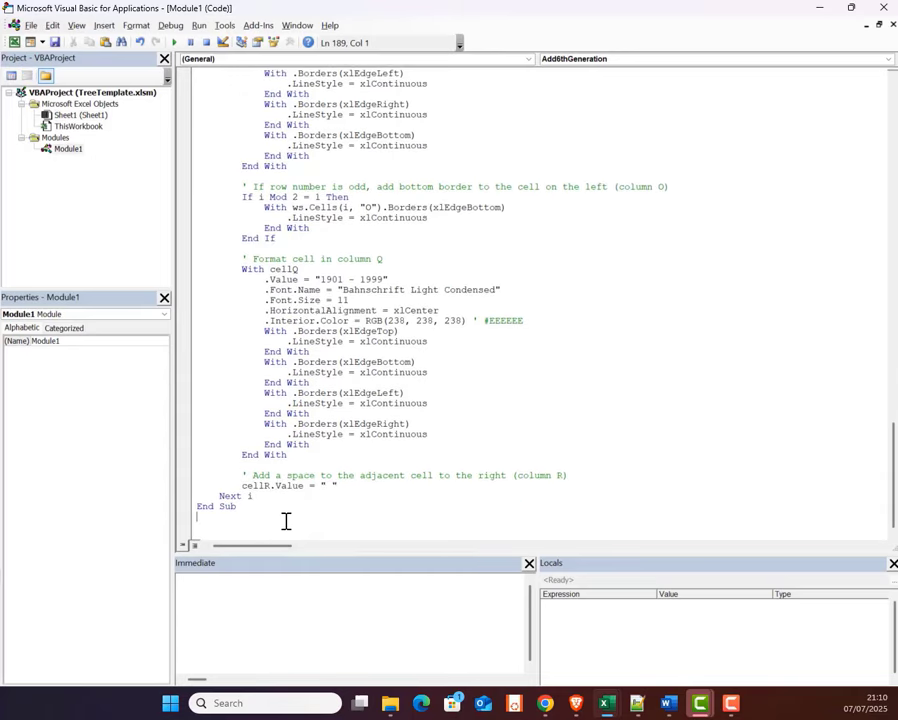
key(ctrl+v)
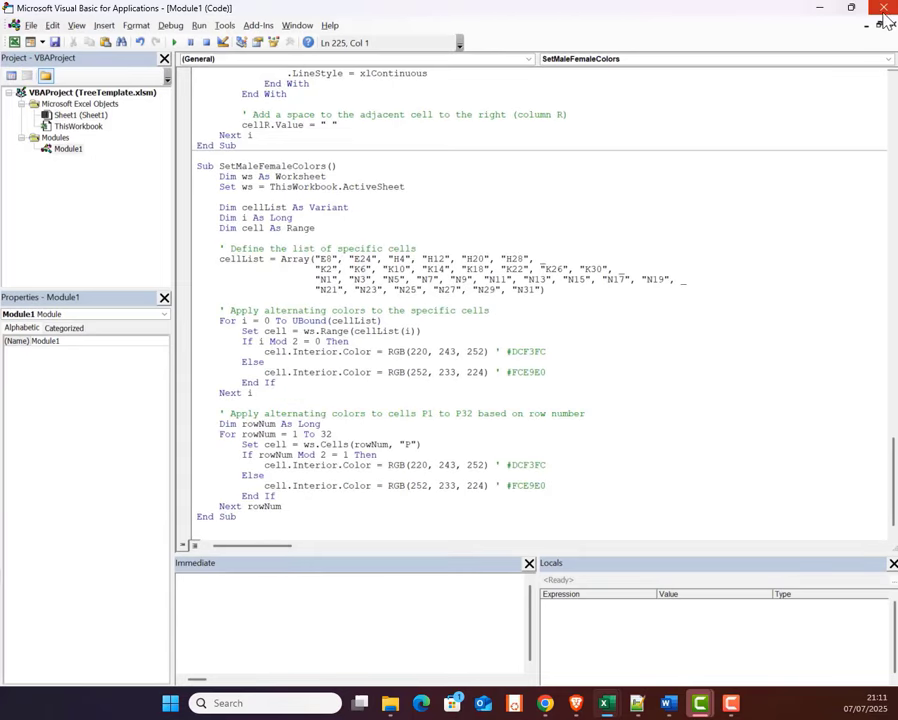
Return to the worksheet and run the SetMaleFemaleColors macro on the family tree.
key(alt+F11)
click(61, 90)
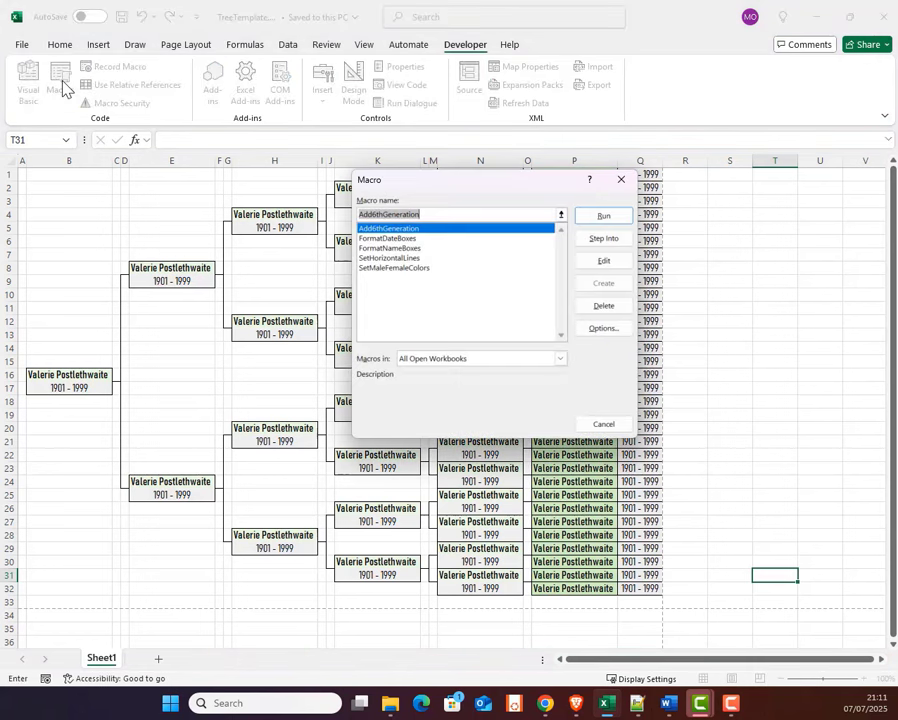
click(420, 268)
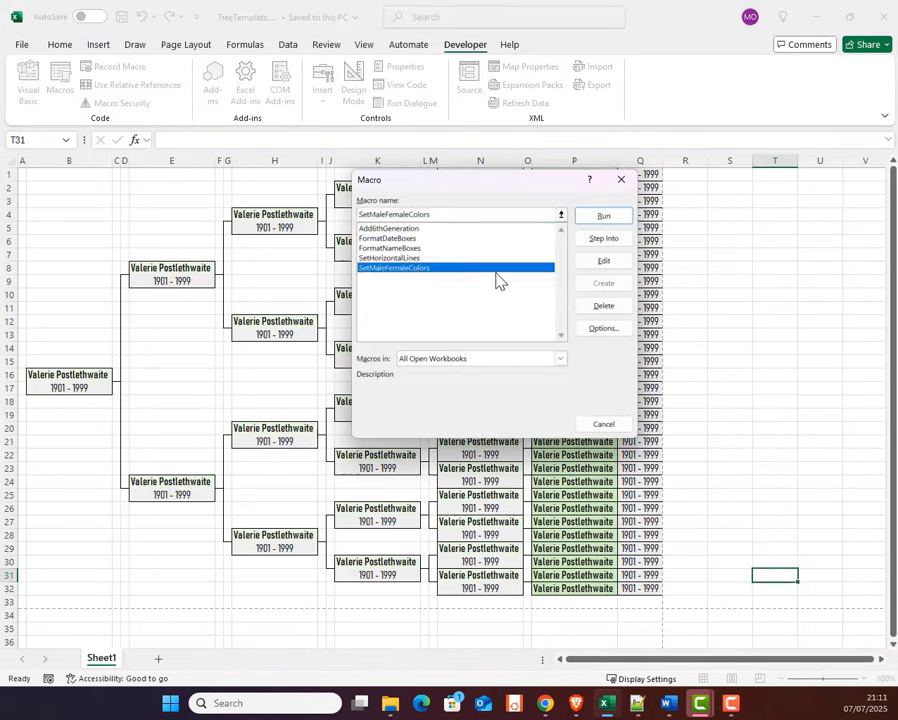
click(604, 217)
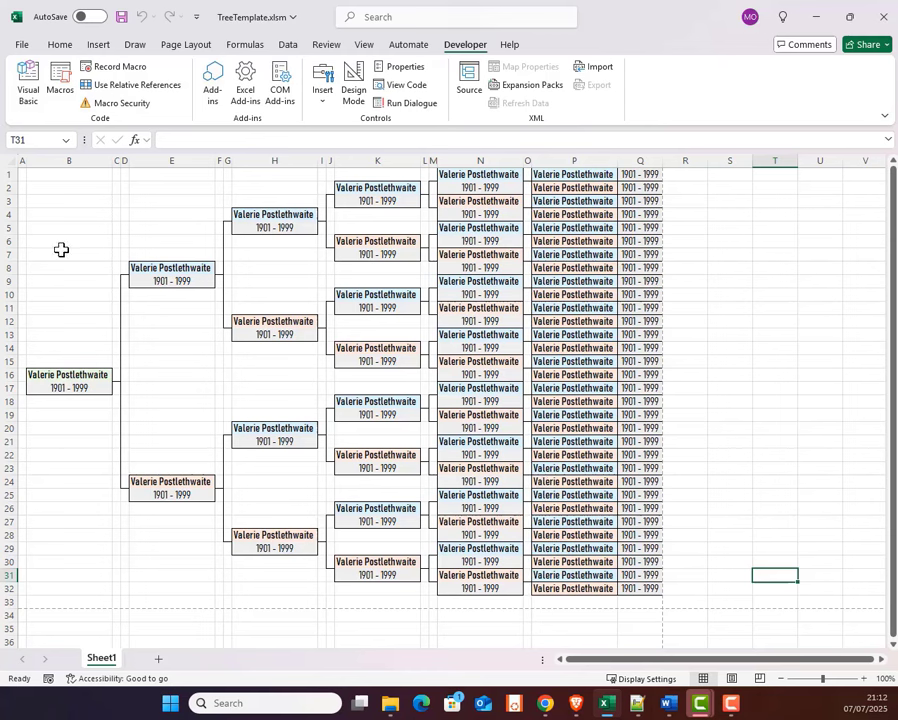
Replace every occurrence of the placeholder name from cell E8 with nothing across the whole sheet.
click(60, 45)
click(727, 84)
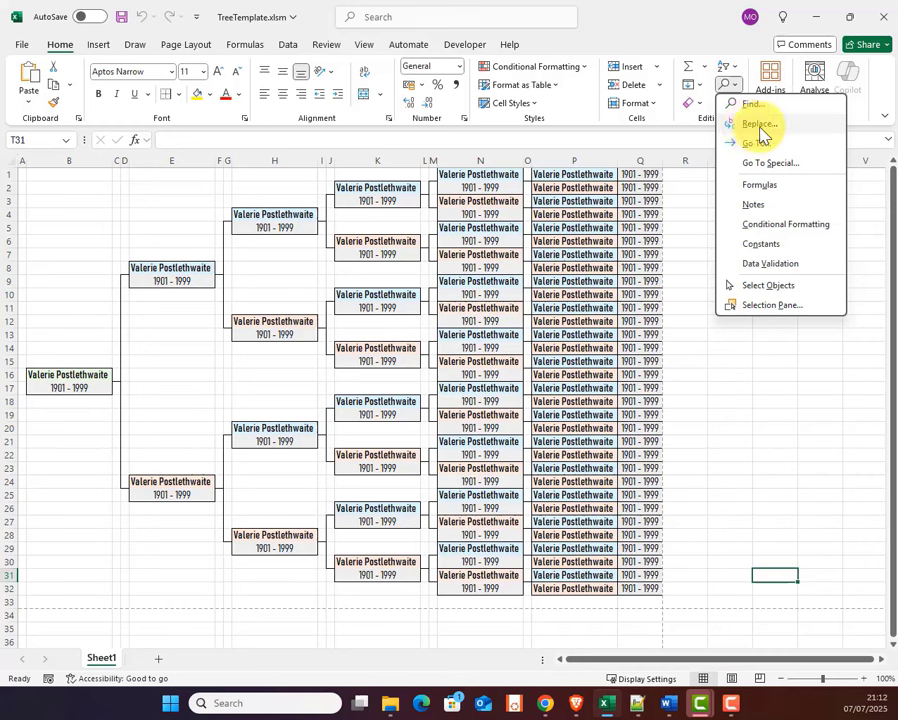
click(758, 126)
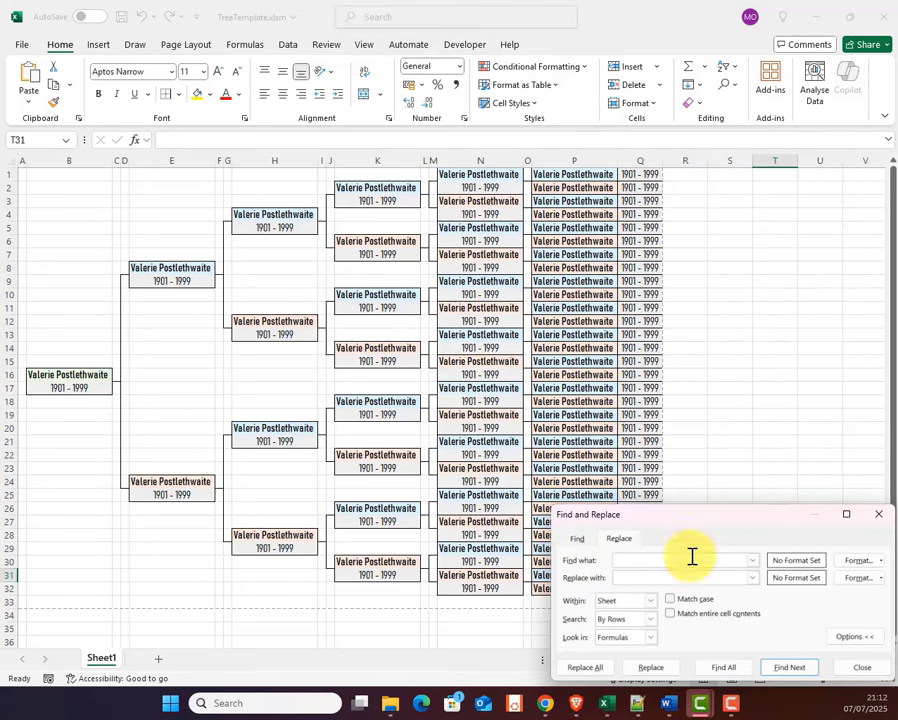
click(187, 269)
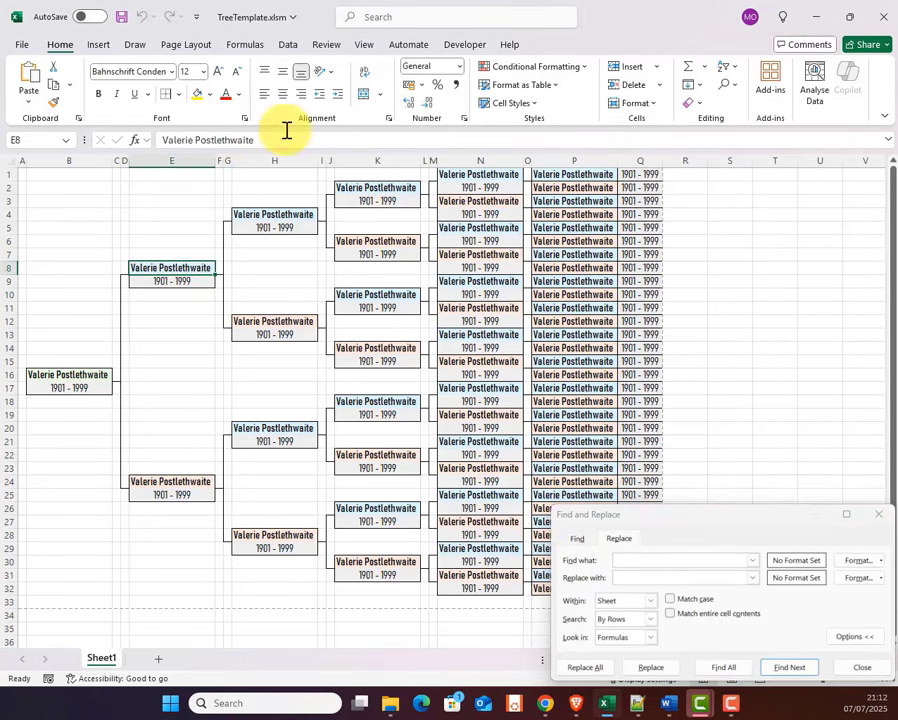
drag(258, 138, 160, 150)
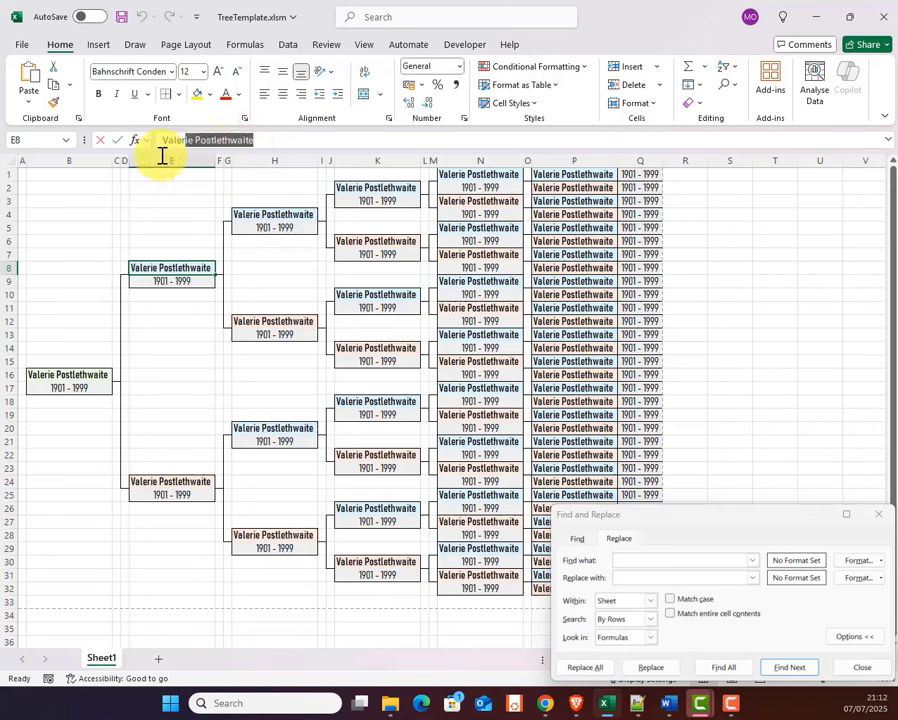
click(657, 560)
key(ctrl+v)
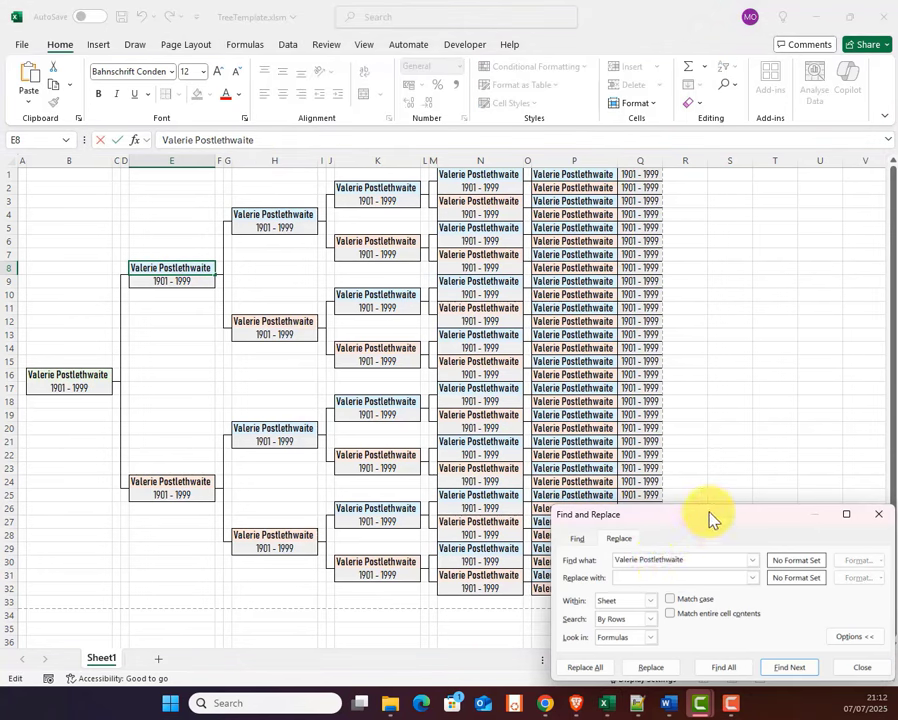
drag(708, 516, 695, 385)
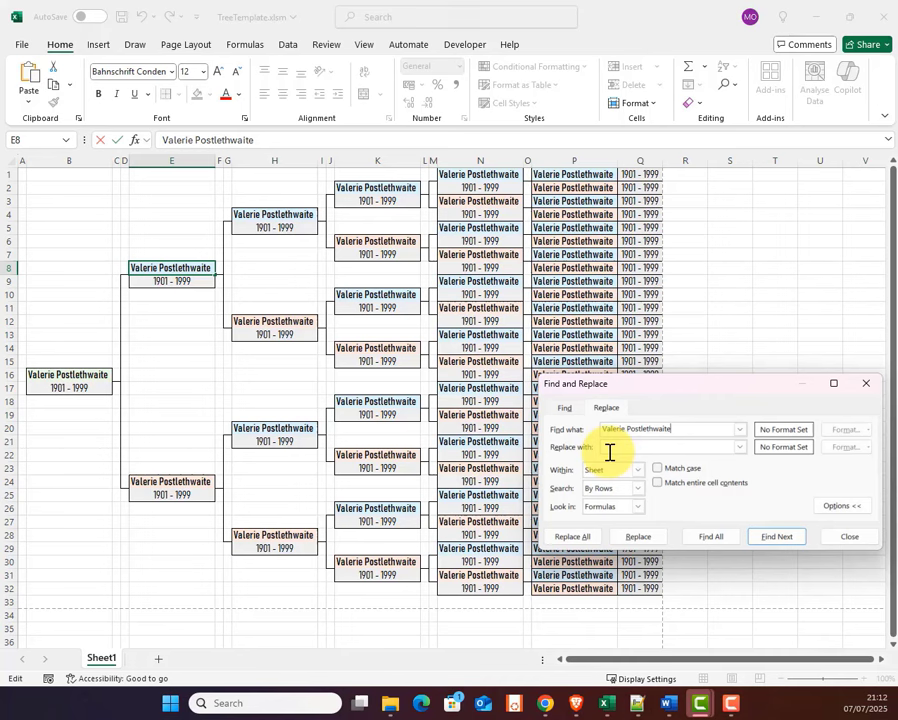
click(585, 542)
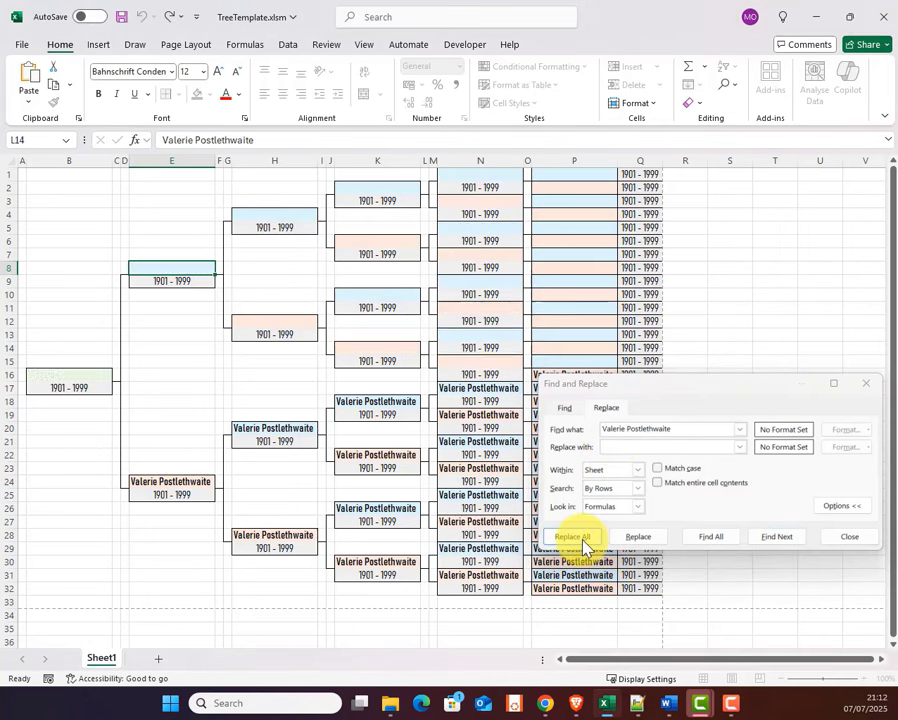
key(Return)
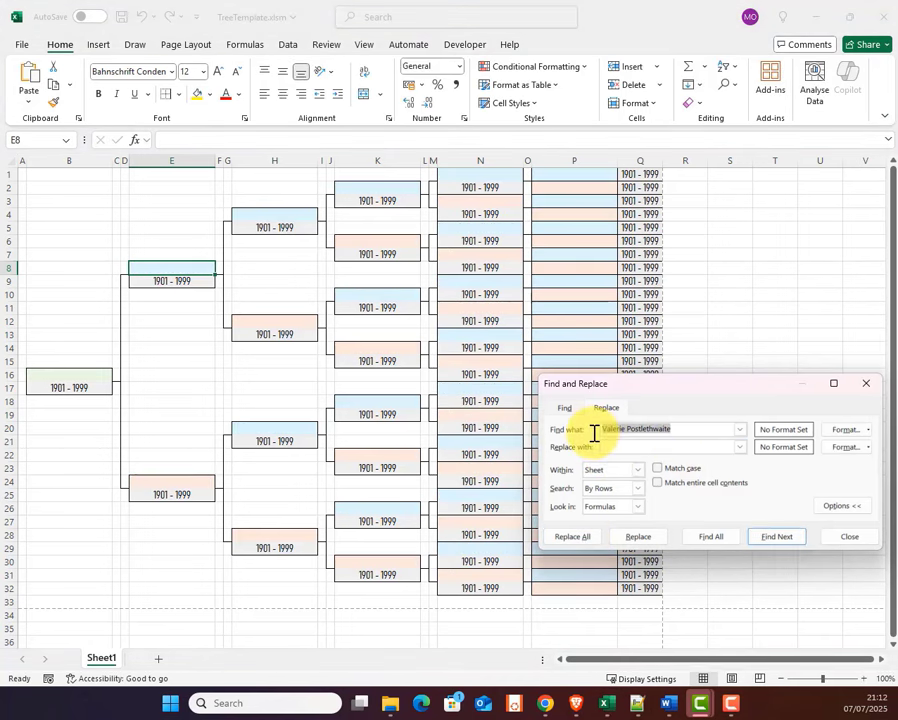
Replace every placeholder date text "1901 - 1999" with nothing across the sheet and close Find and Replace.
key(Delete)
click(172, 281)
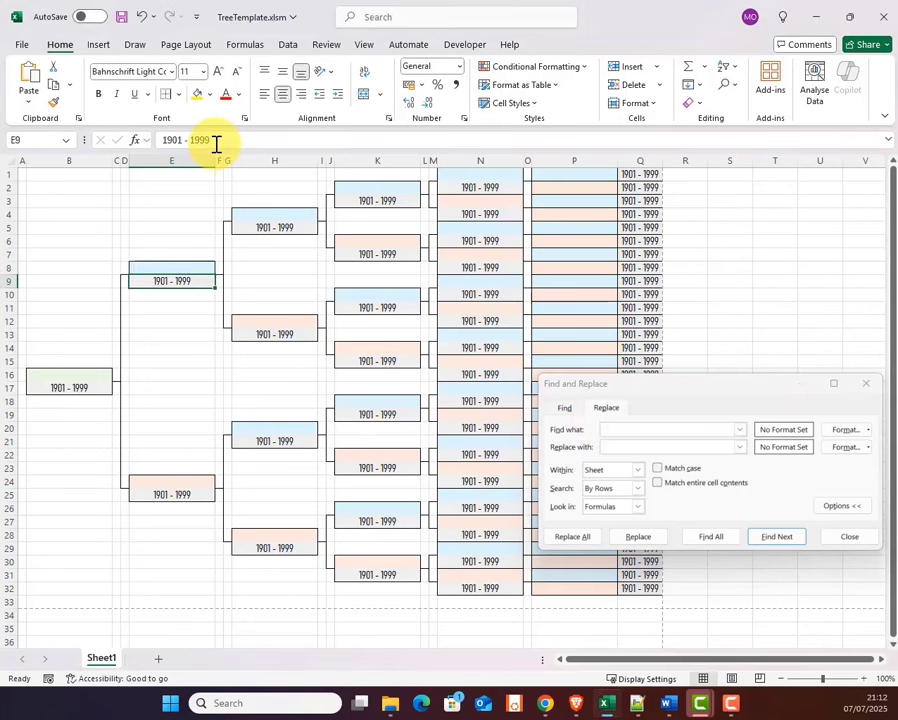
drag(216, 143, 643, 428)
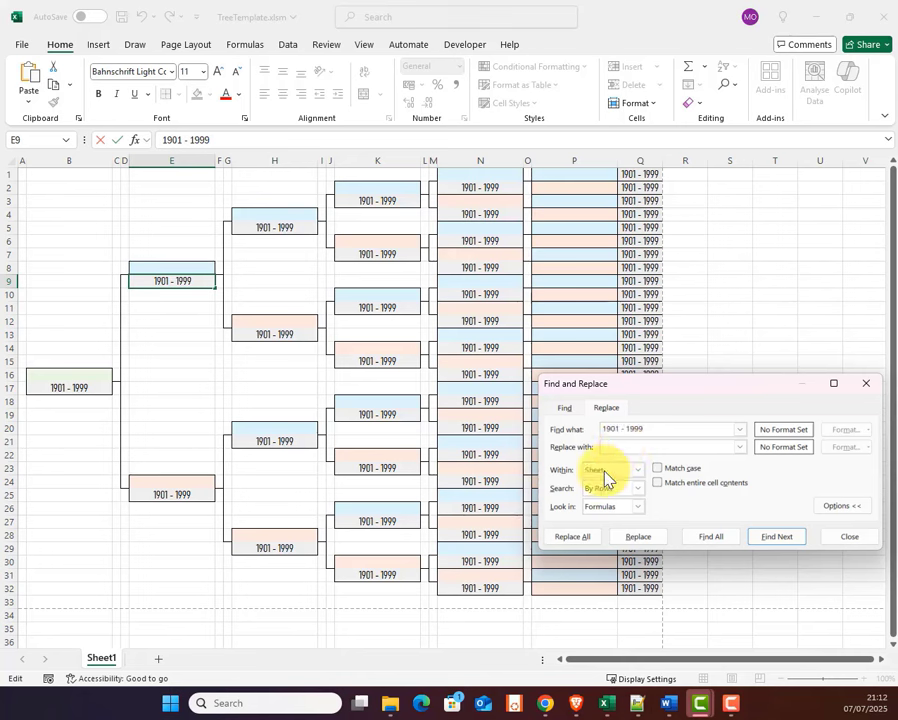
click(578, 536)
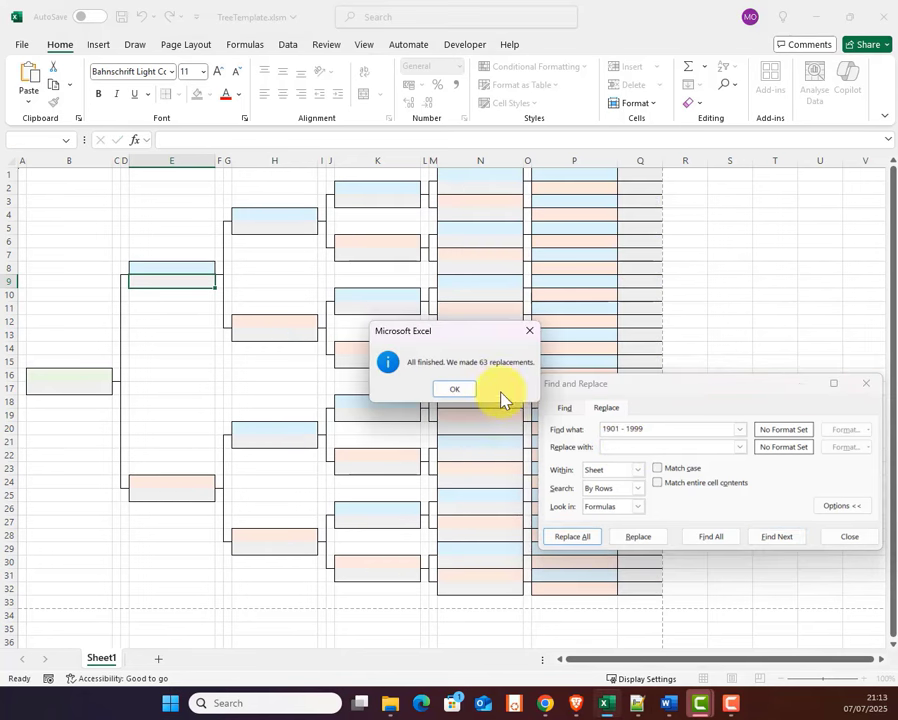
key(Return)
click(865, 385)
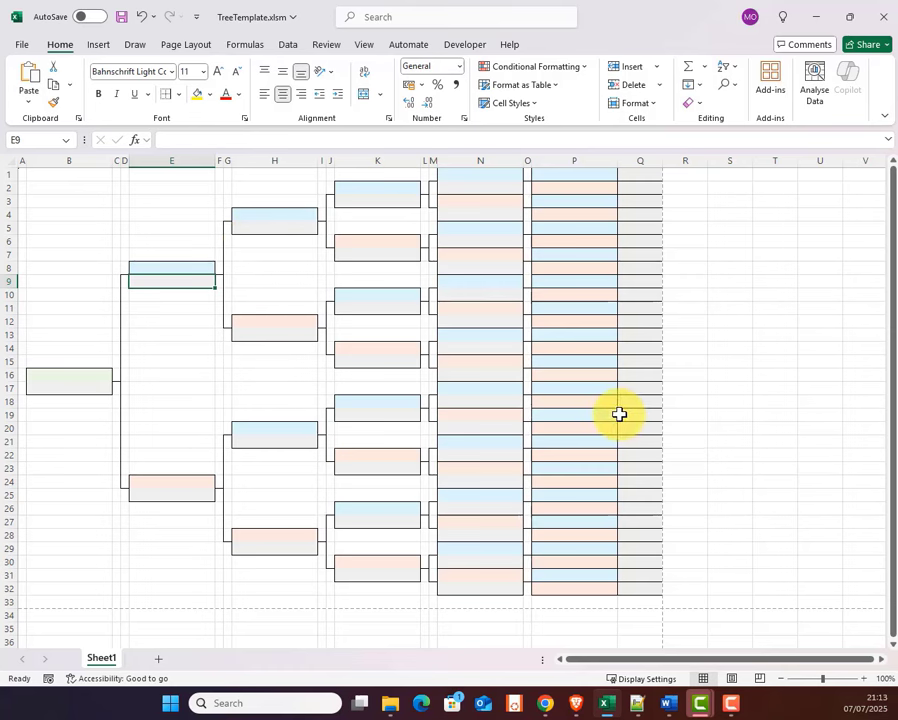
click(768, 439)
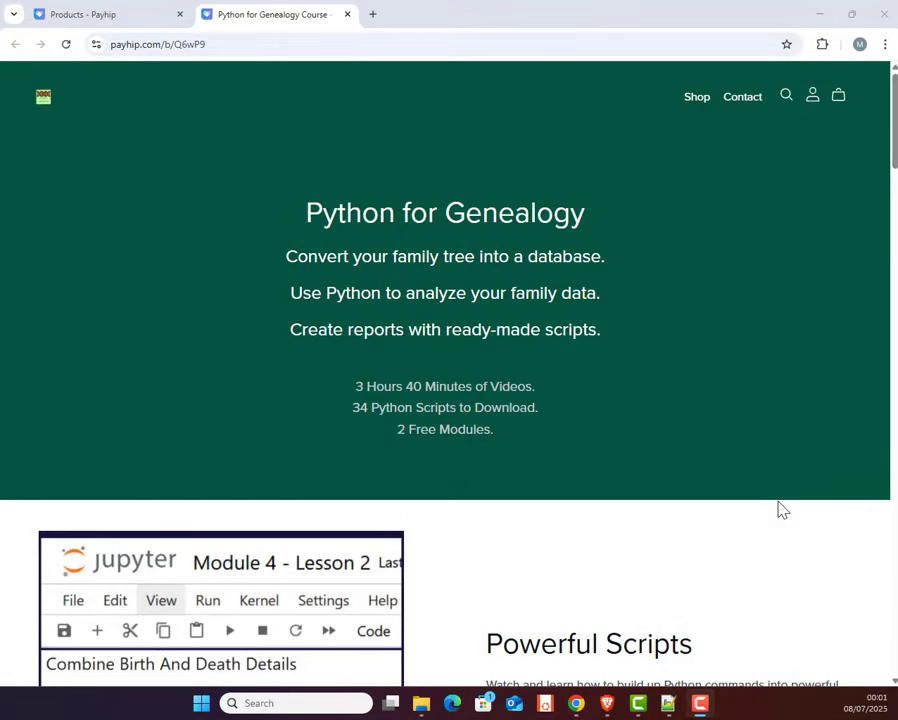
Look through the Python for Genealogy course page on Payhip, from the script overview to the module-by-module curriculum.
scroll(746, 526, down, 3)
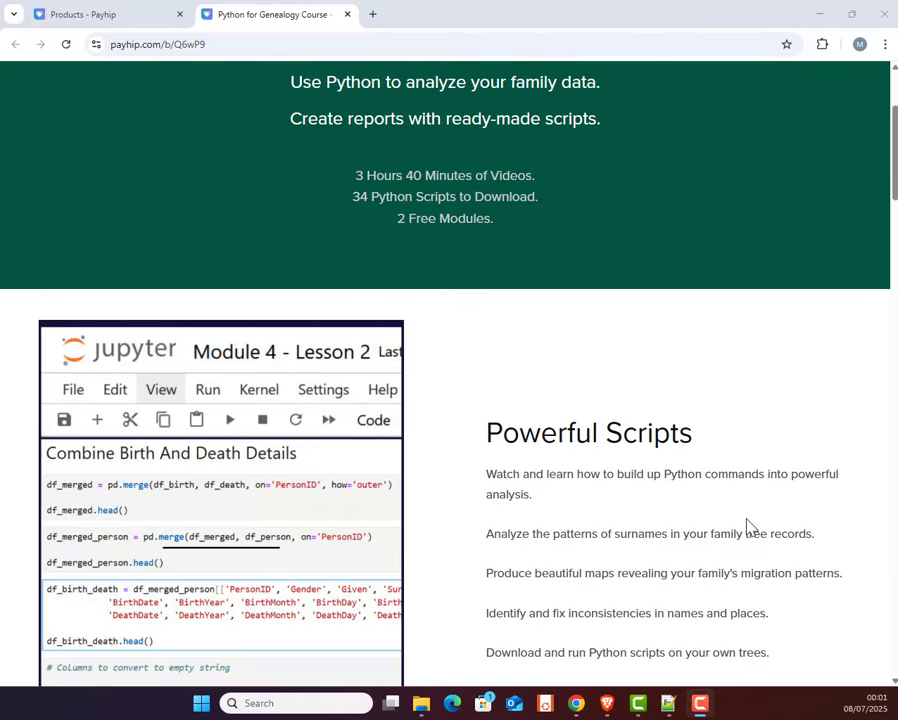
scroll(746, 526, down, 1)
scroll(750, 527, down, 1)
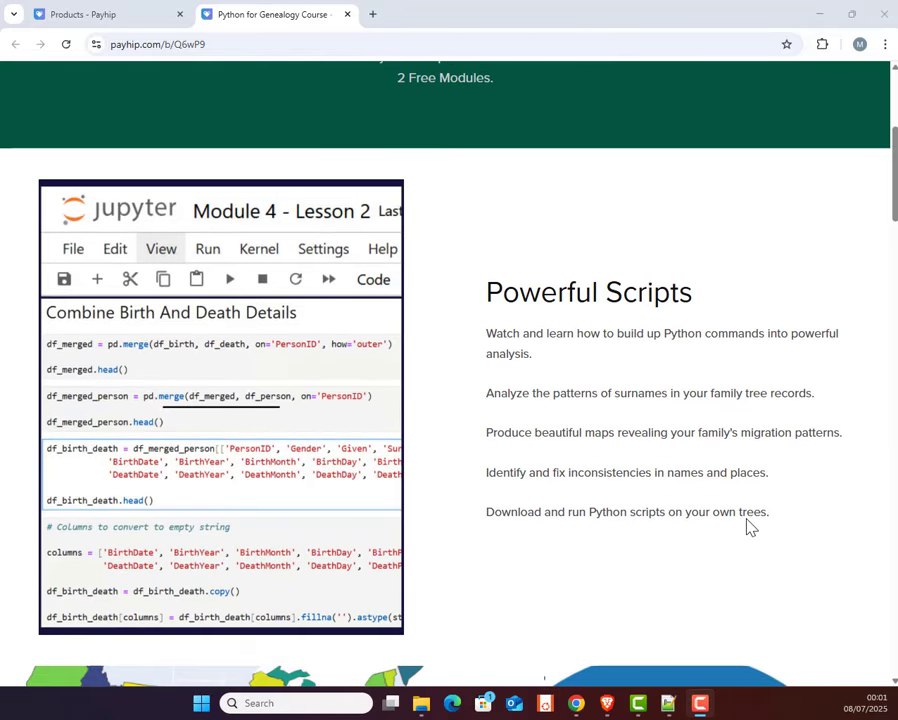
scroll(750, 527, down, 4)
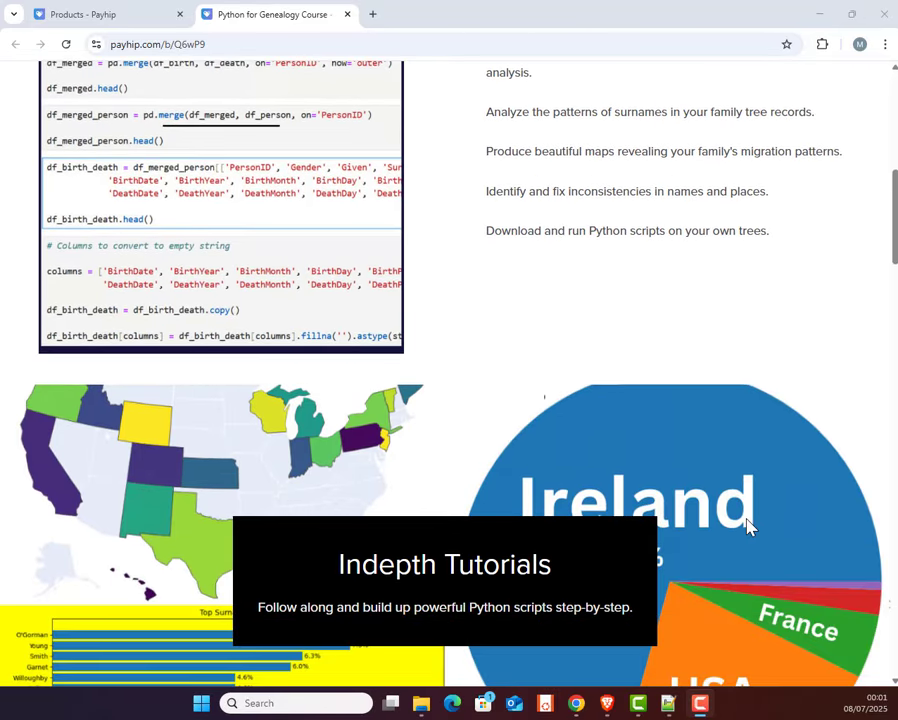
scroll(750, 527, down, 10)
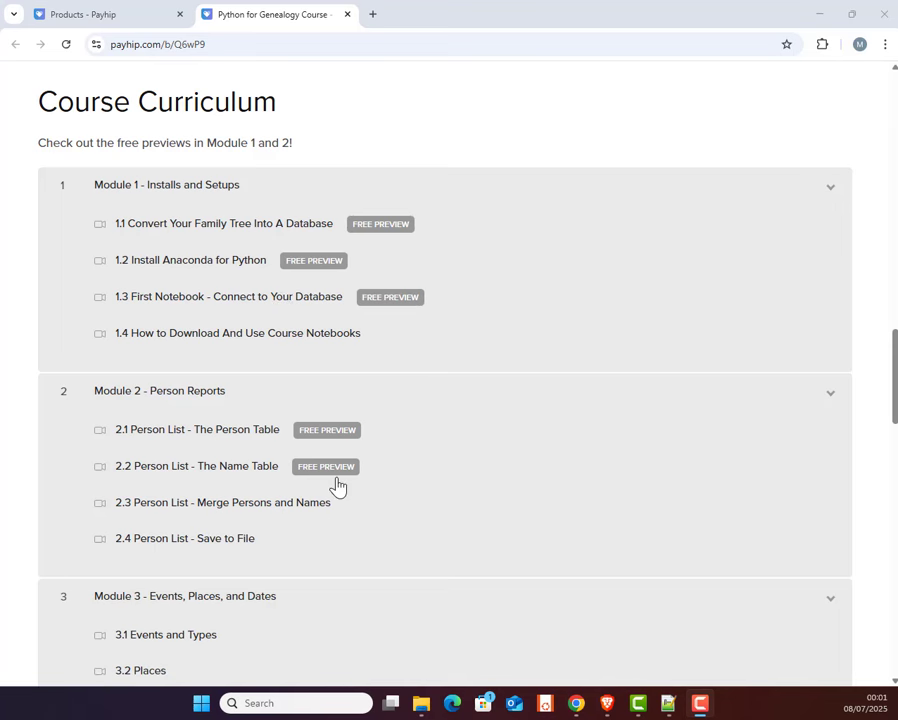
scroll(484, 494, down, 4)
scroll(489, 495, down, 4)
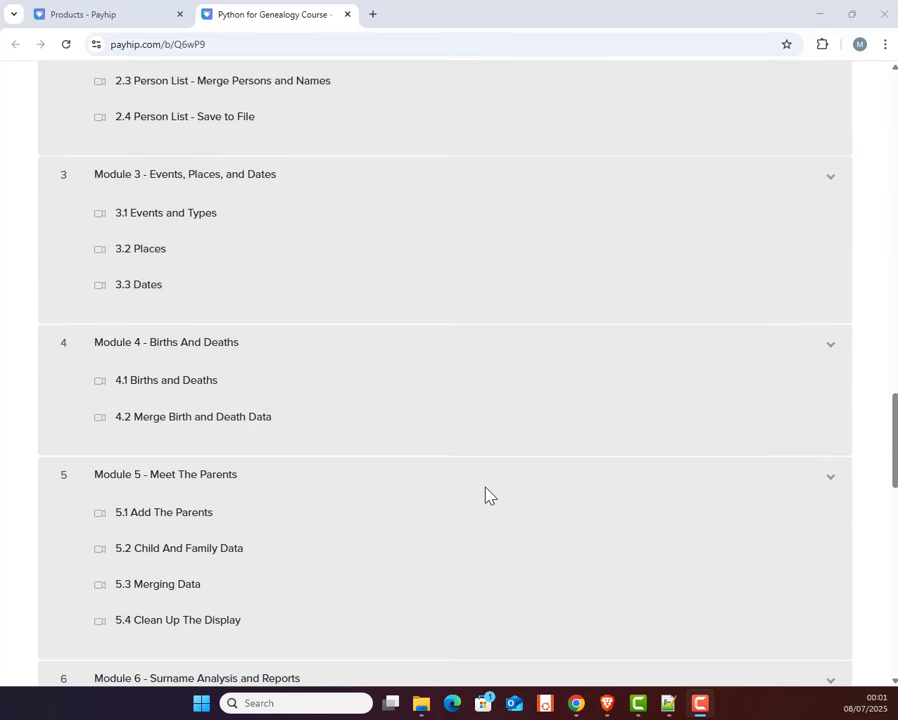
scroll(489, 495, down, 5)
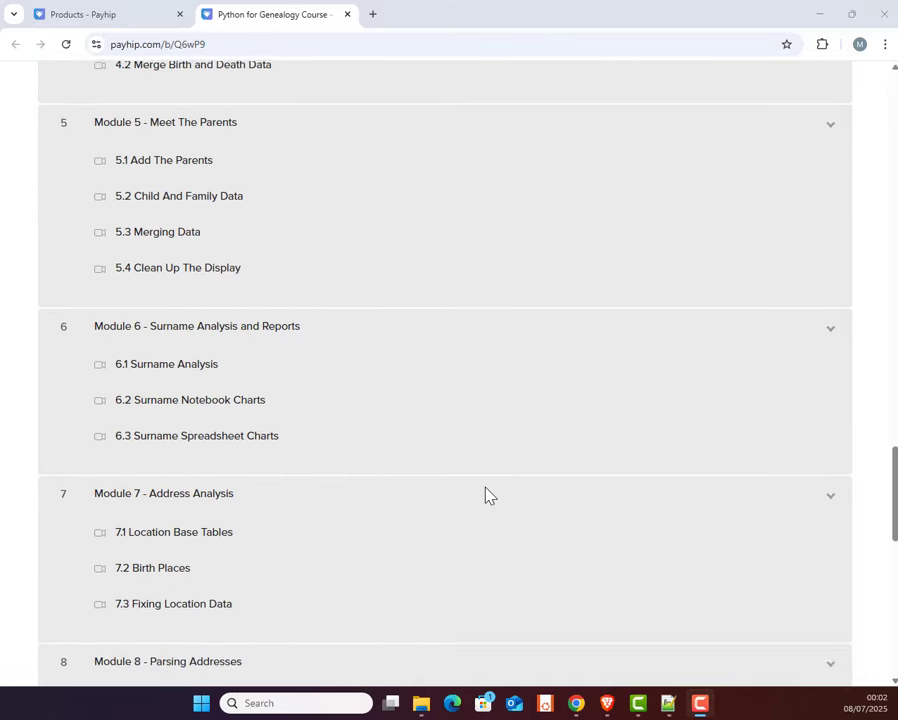
scroll(489, 495, down, 5)
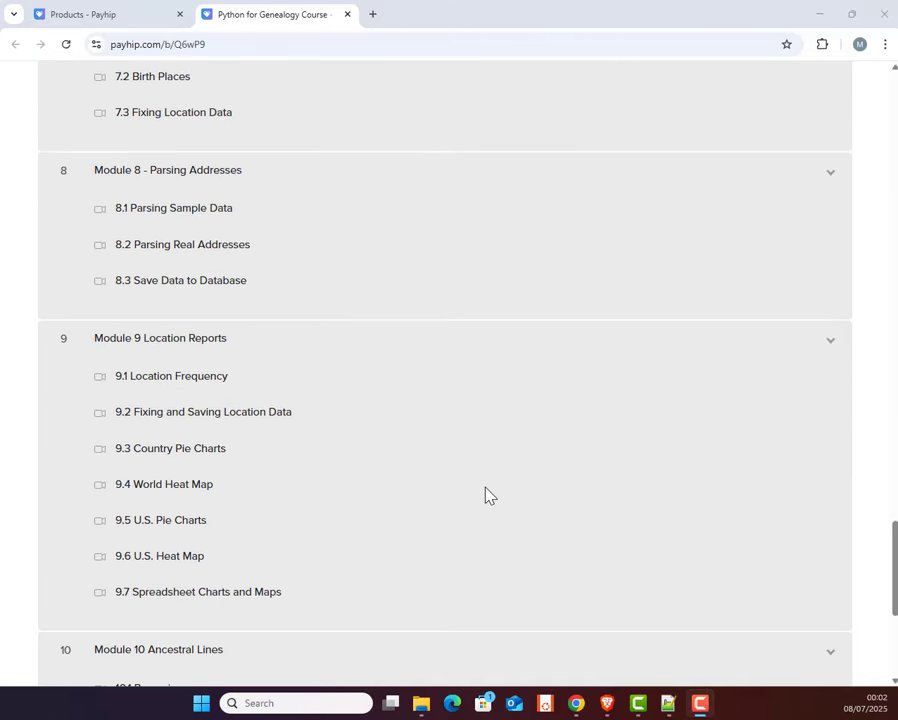
scroll(489, 495, down, 1)
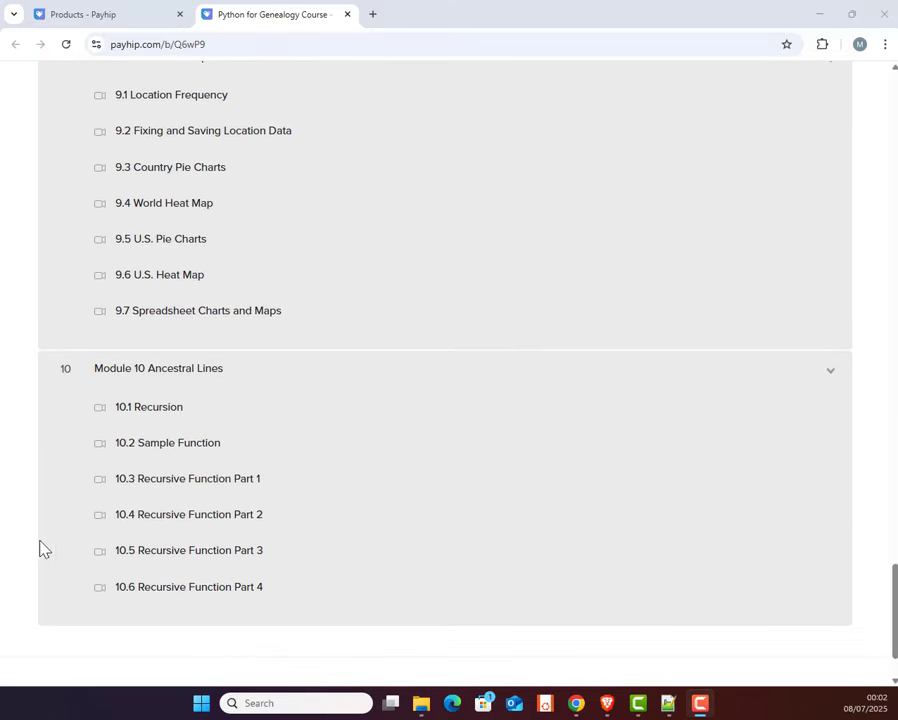